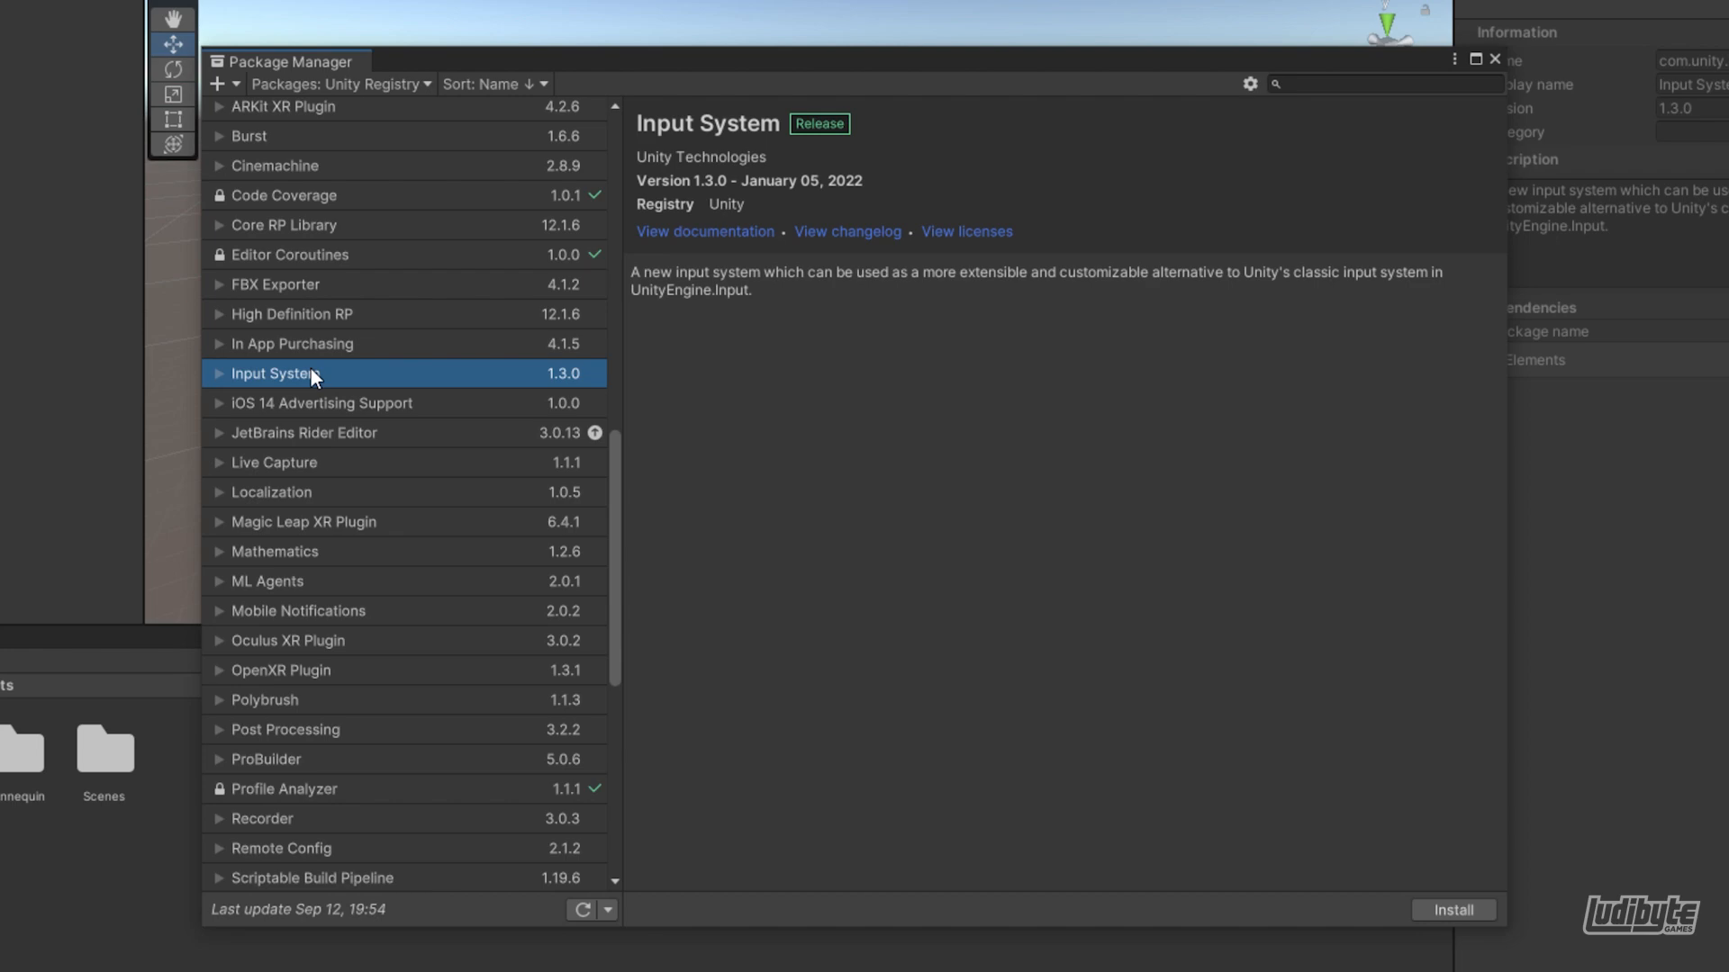
Install the Input System package version 1.3.0 and enable its native platform backends, allowing the editor to restart
left_click(1435, 911)
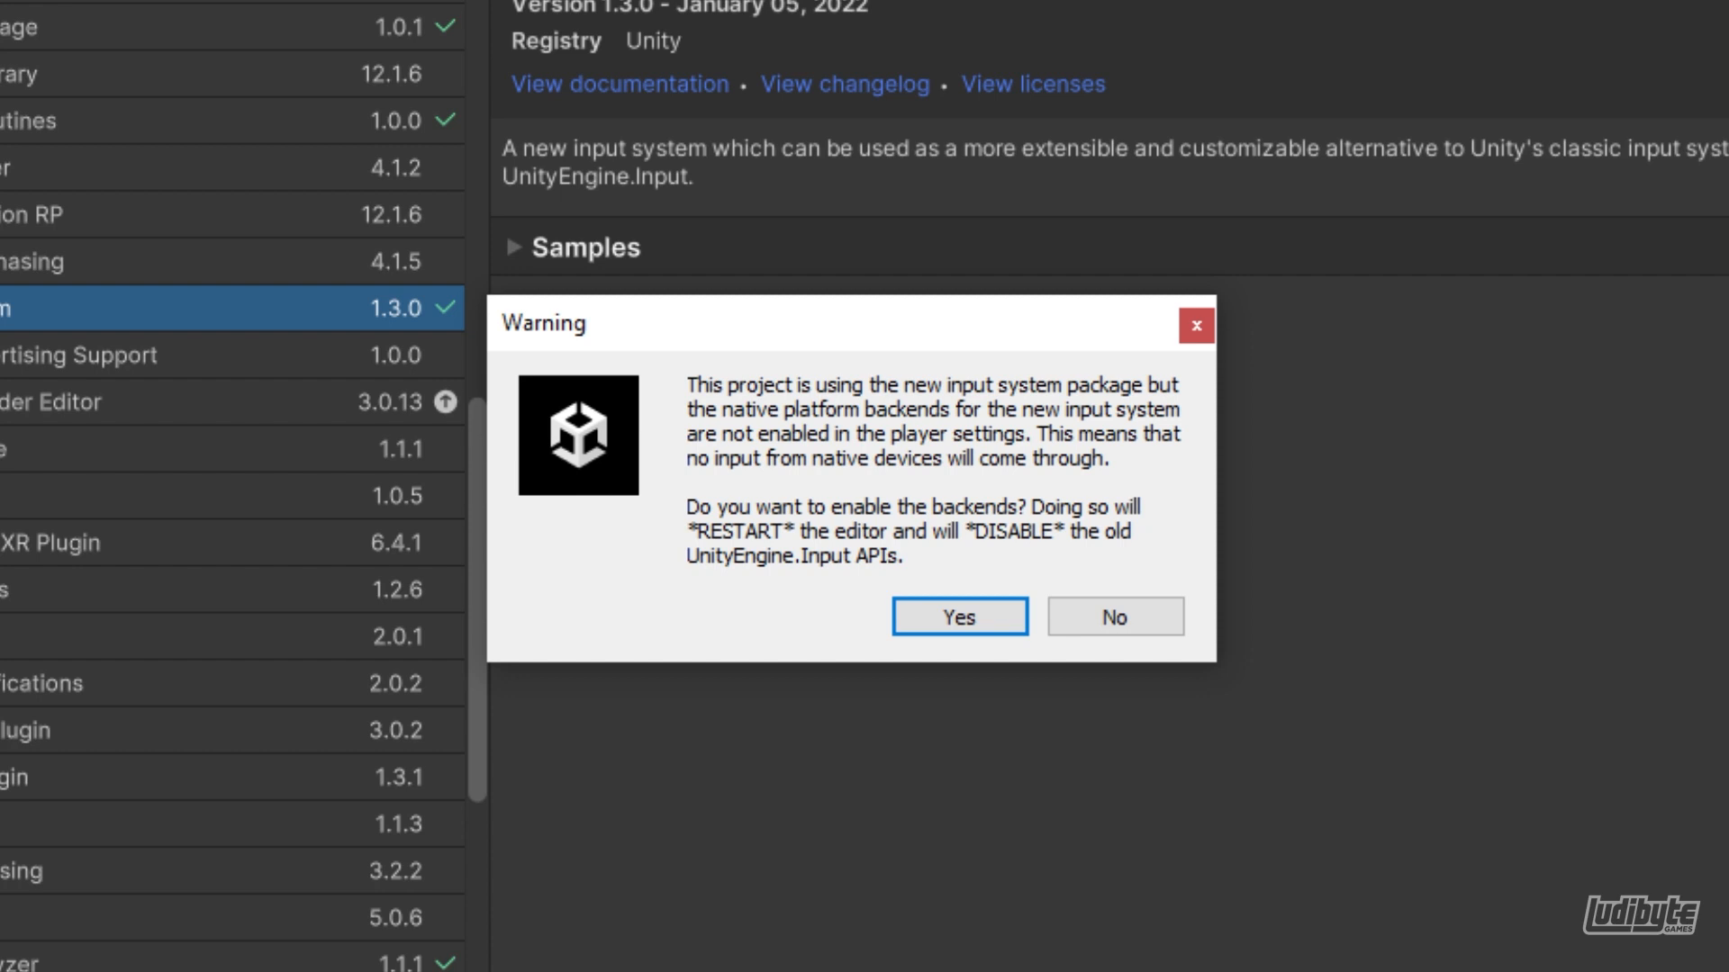
left_click(983, 630)
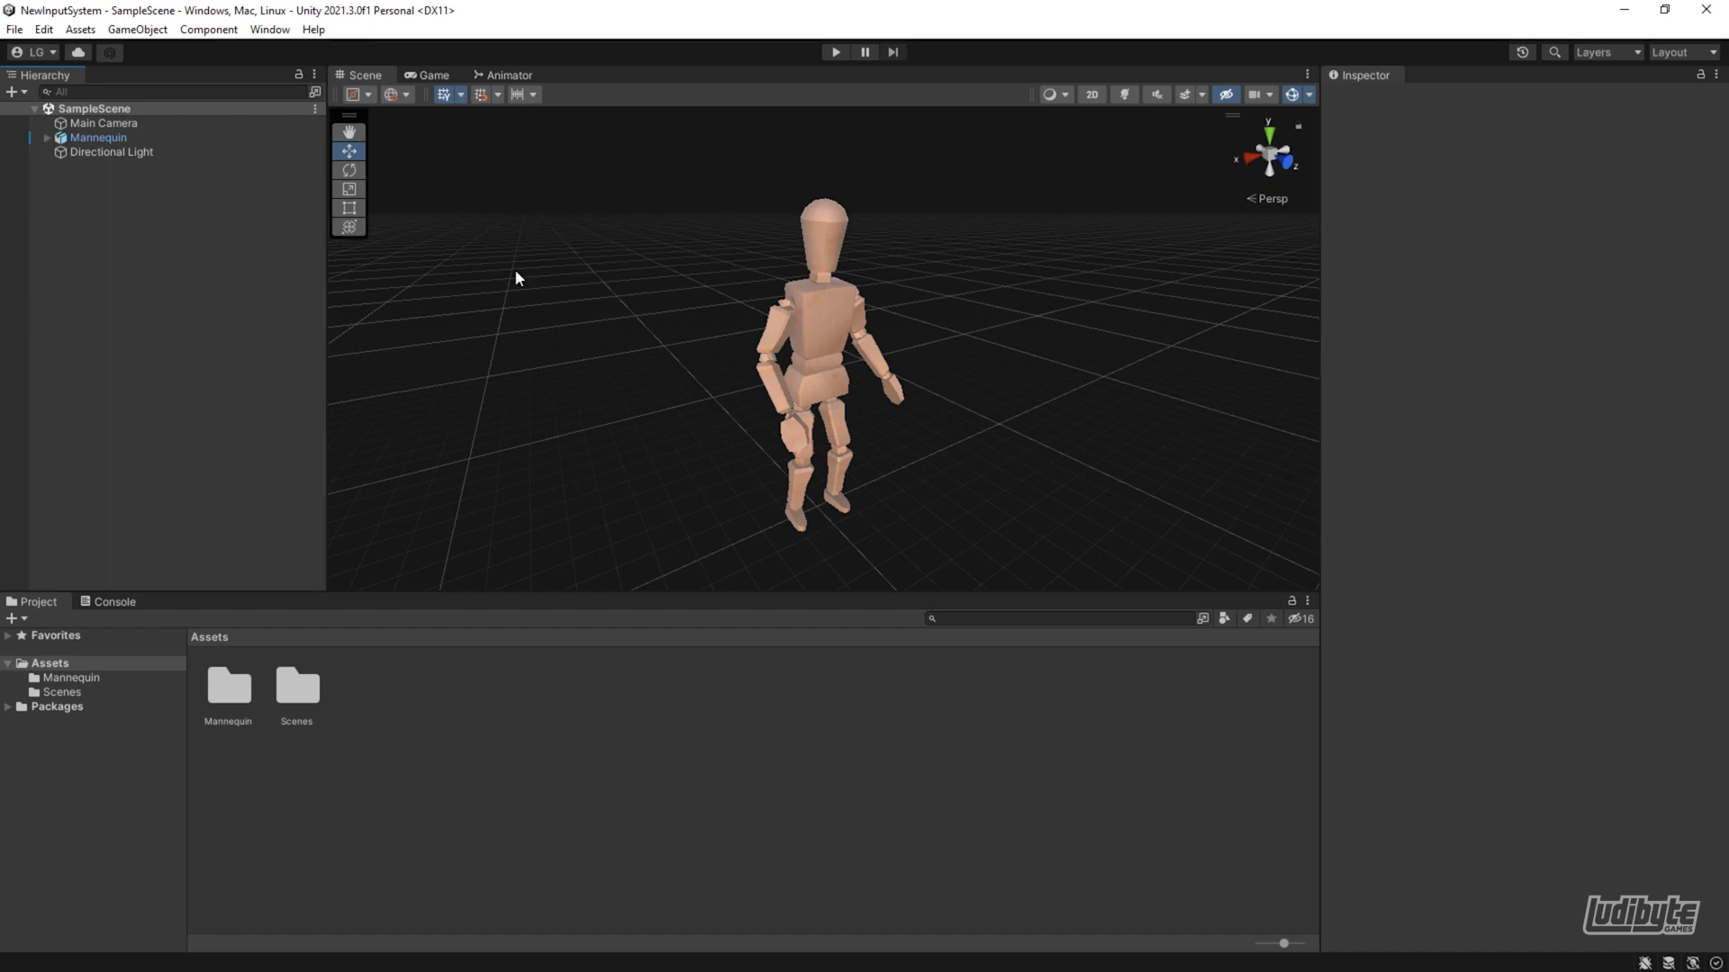
Examine the Active Input Handling options under Other Settings in the project's Player settings
left_click(14, 29)
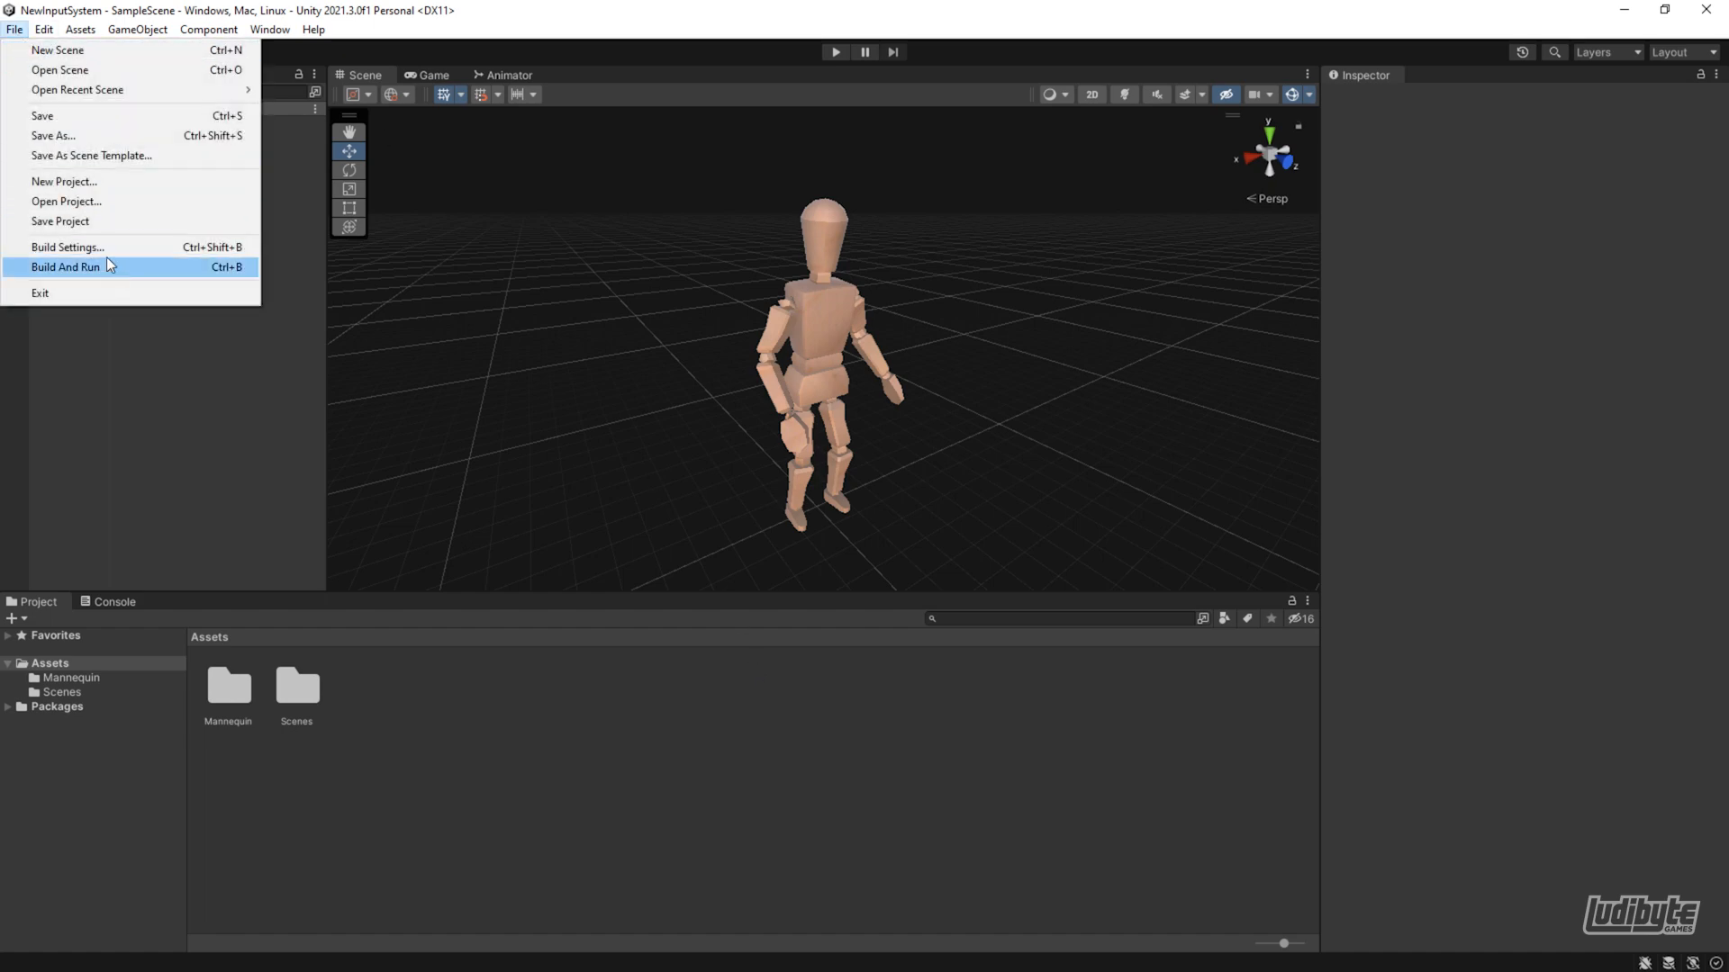
left_click(100, 247)
left_click(637, 737)
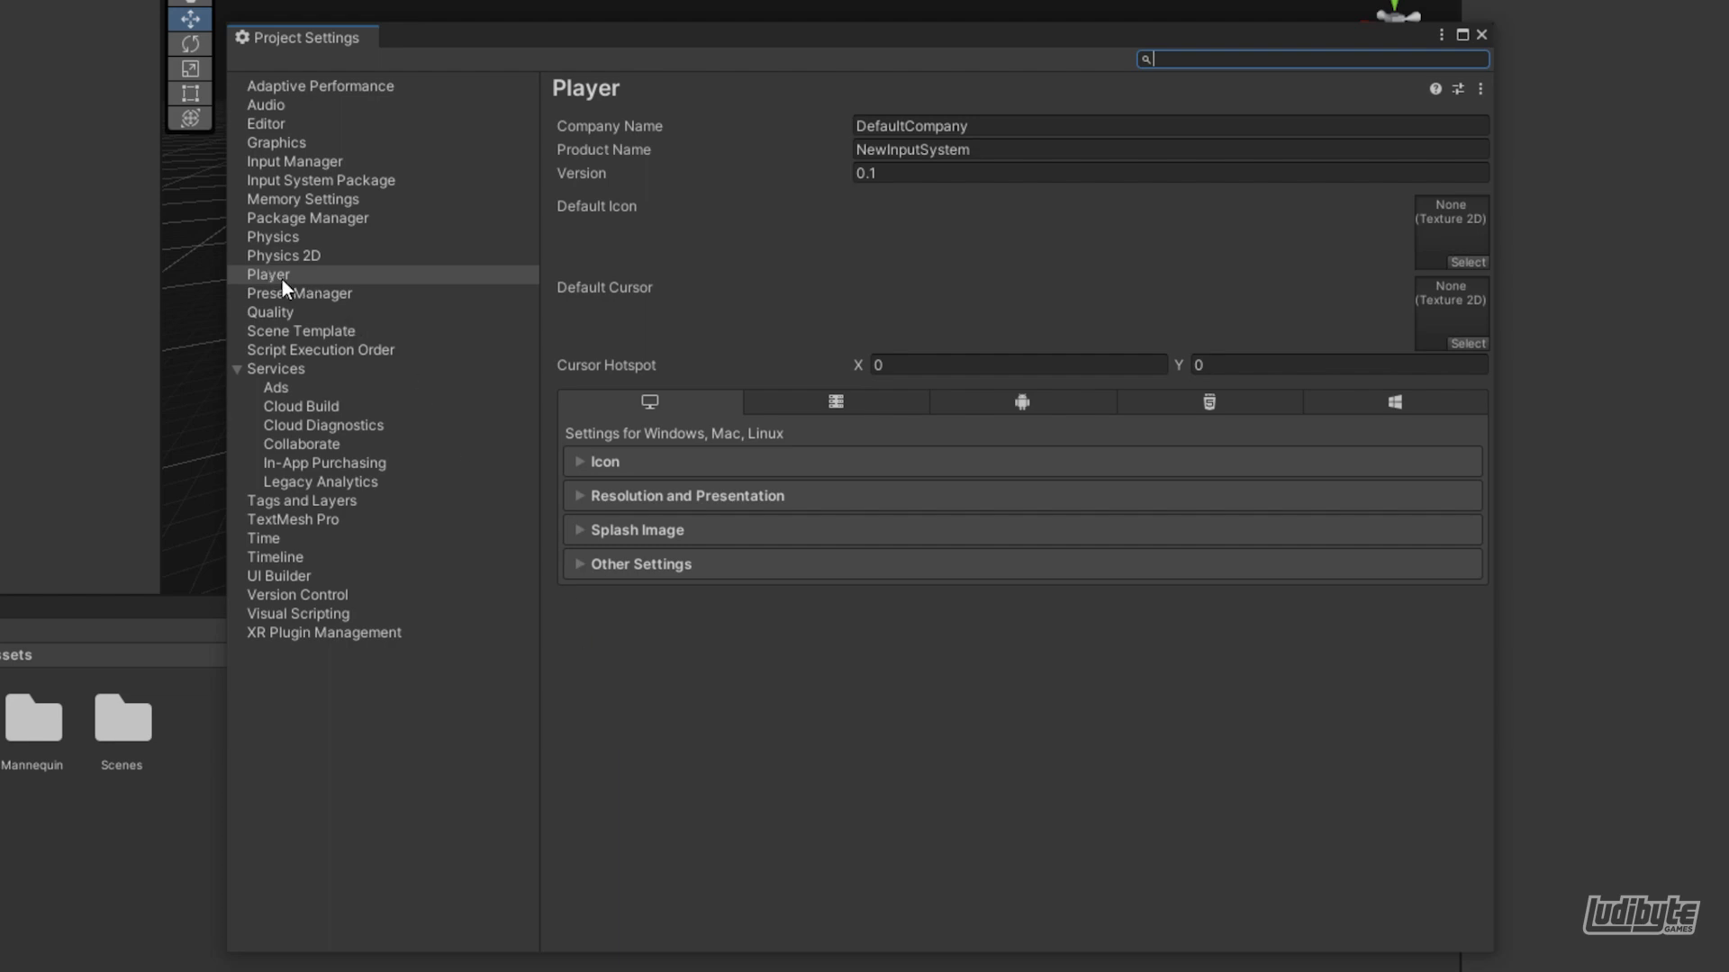
left_click(579, 565)
scroll(668, 609, "down", 10)
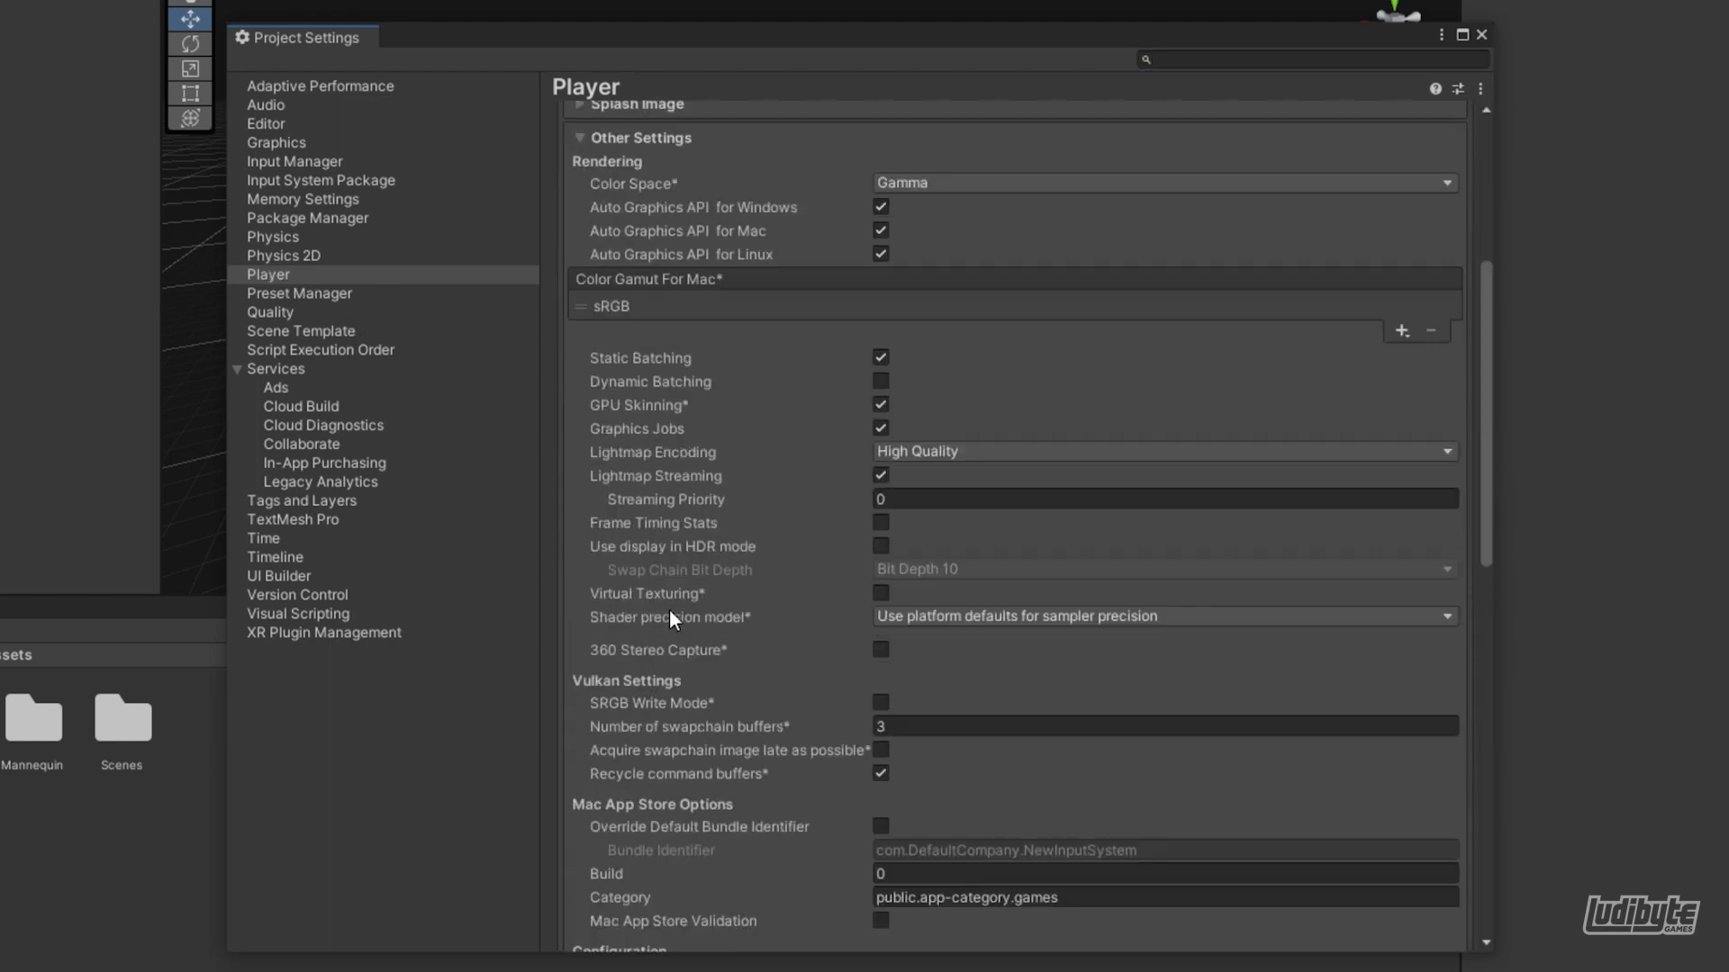
scroll(667, 601, "down", 5)
scroll(667, 598, "up", 5)
scroll(684, 559, "down", 2)
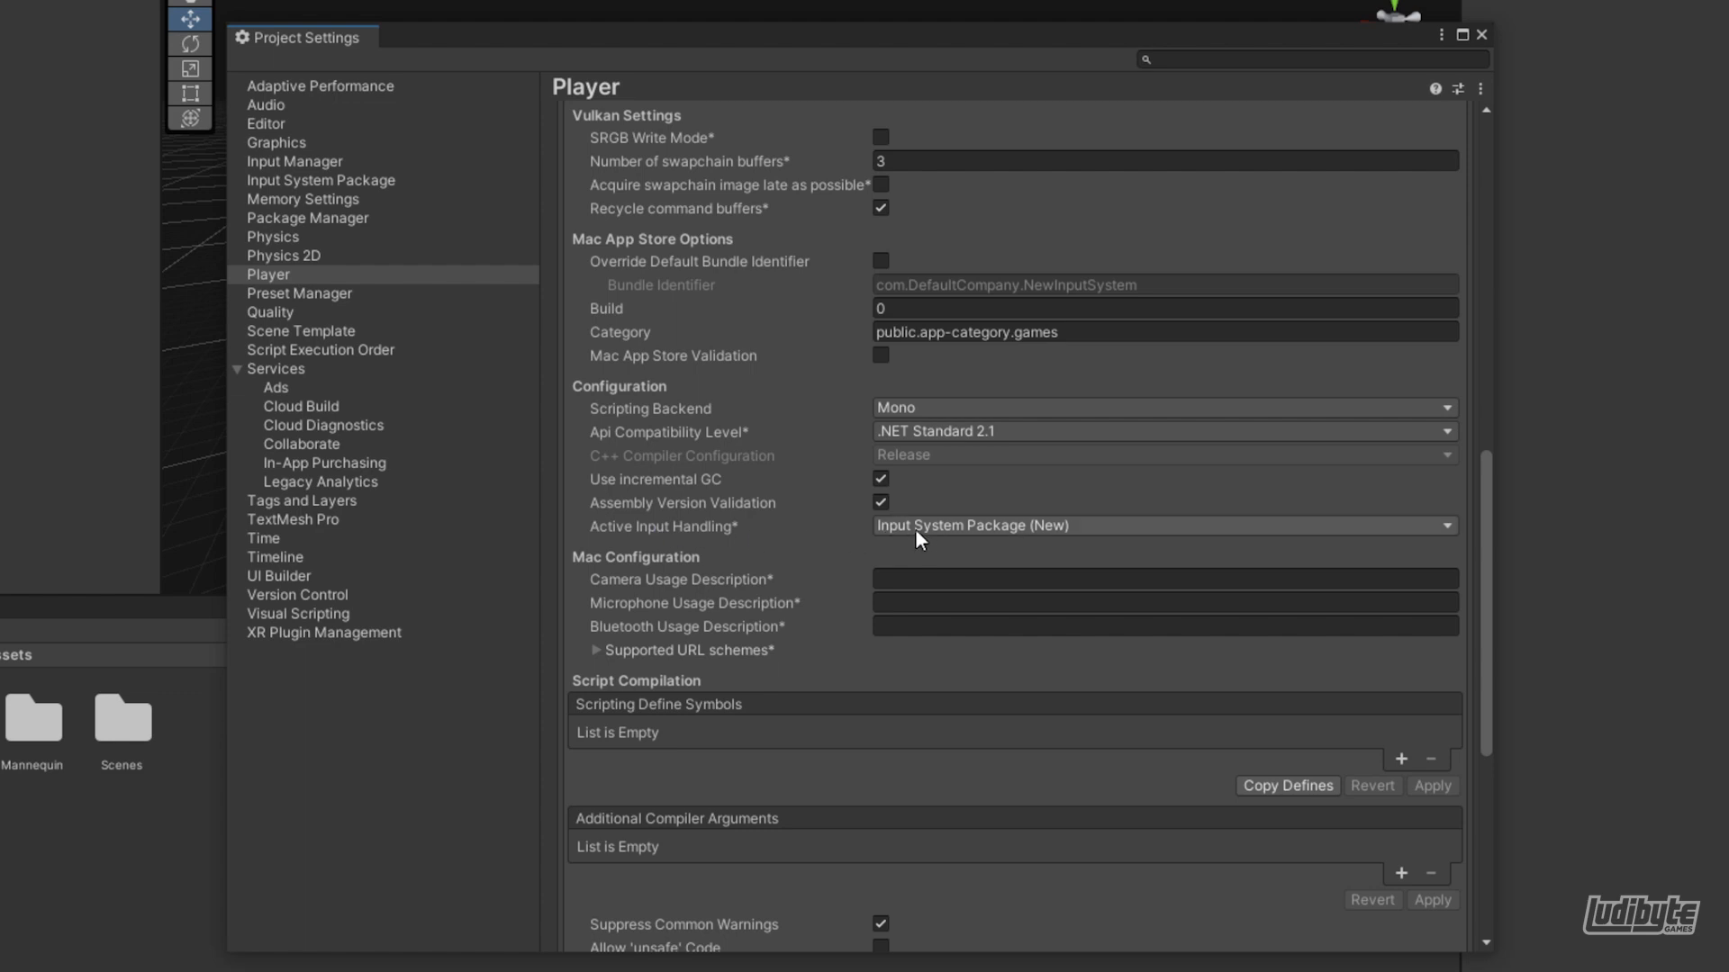
left_click(945, 525)
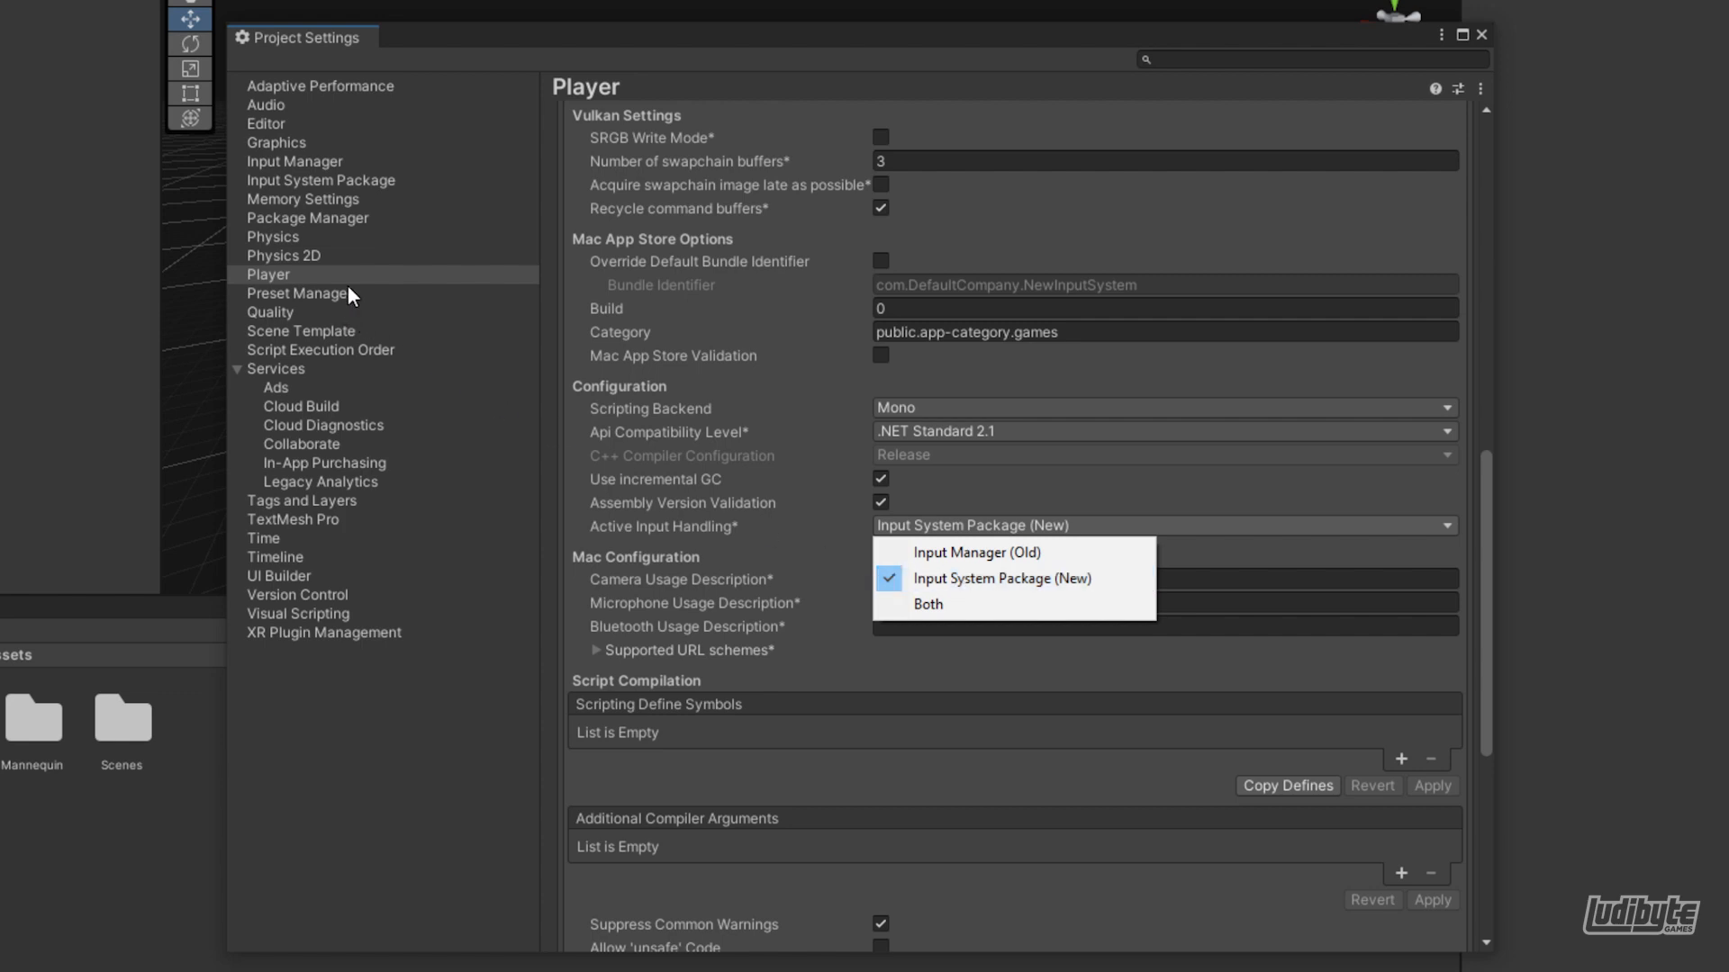
Create a settings asset for the Input System Package in the project settings
left_click(338, 180)
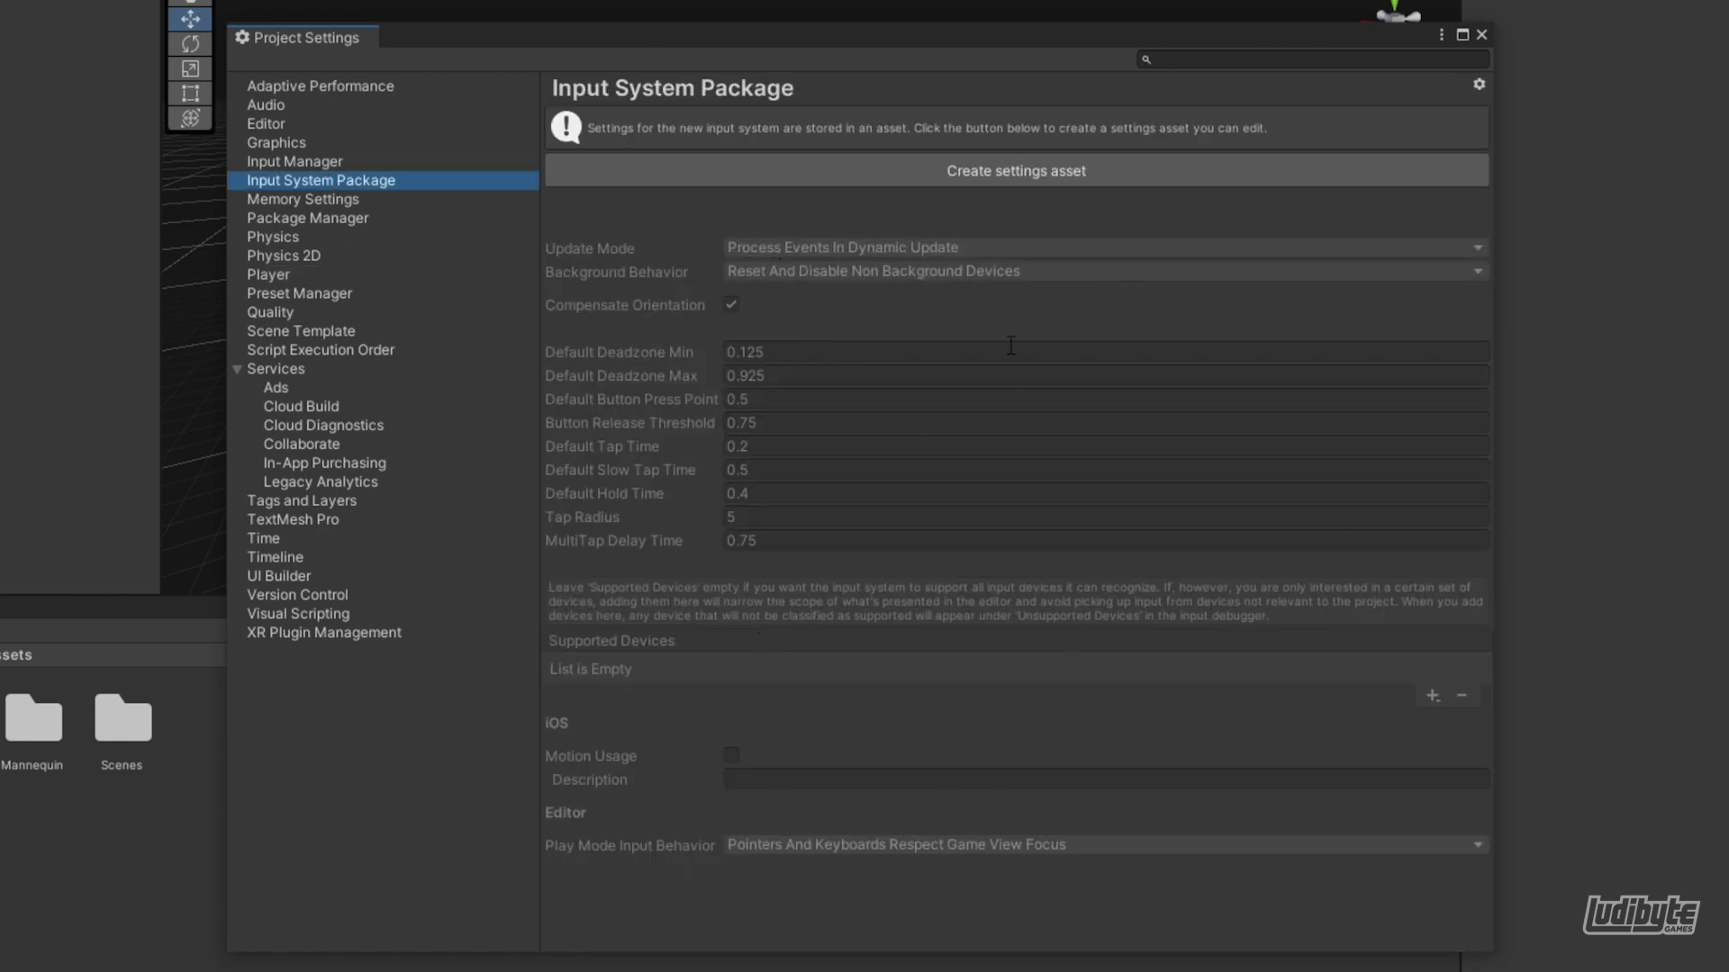
left_click(977, 181)
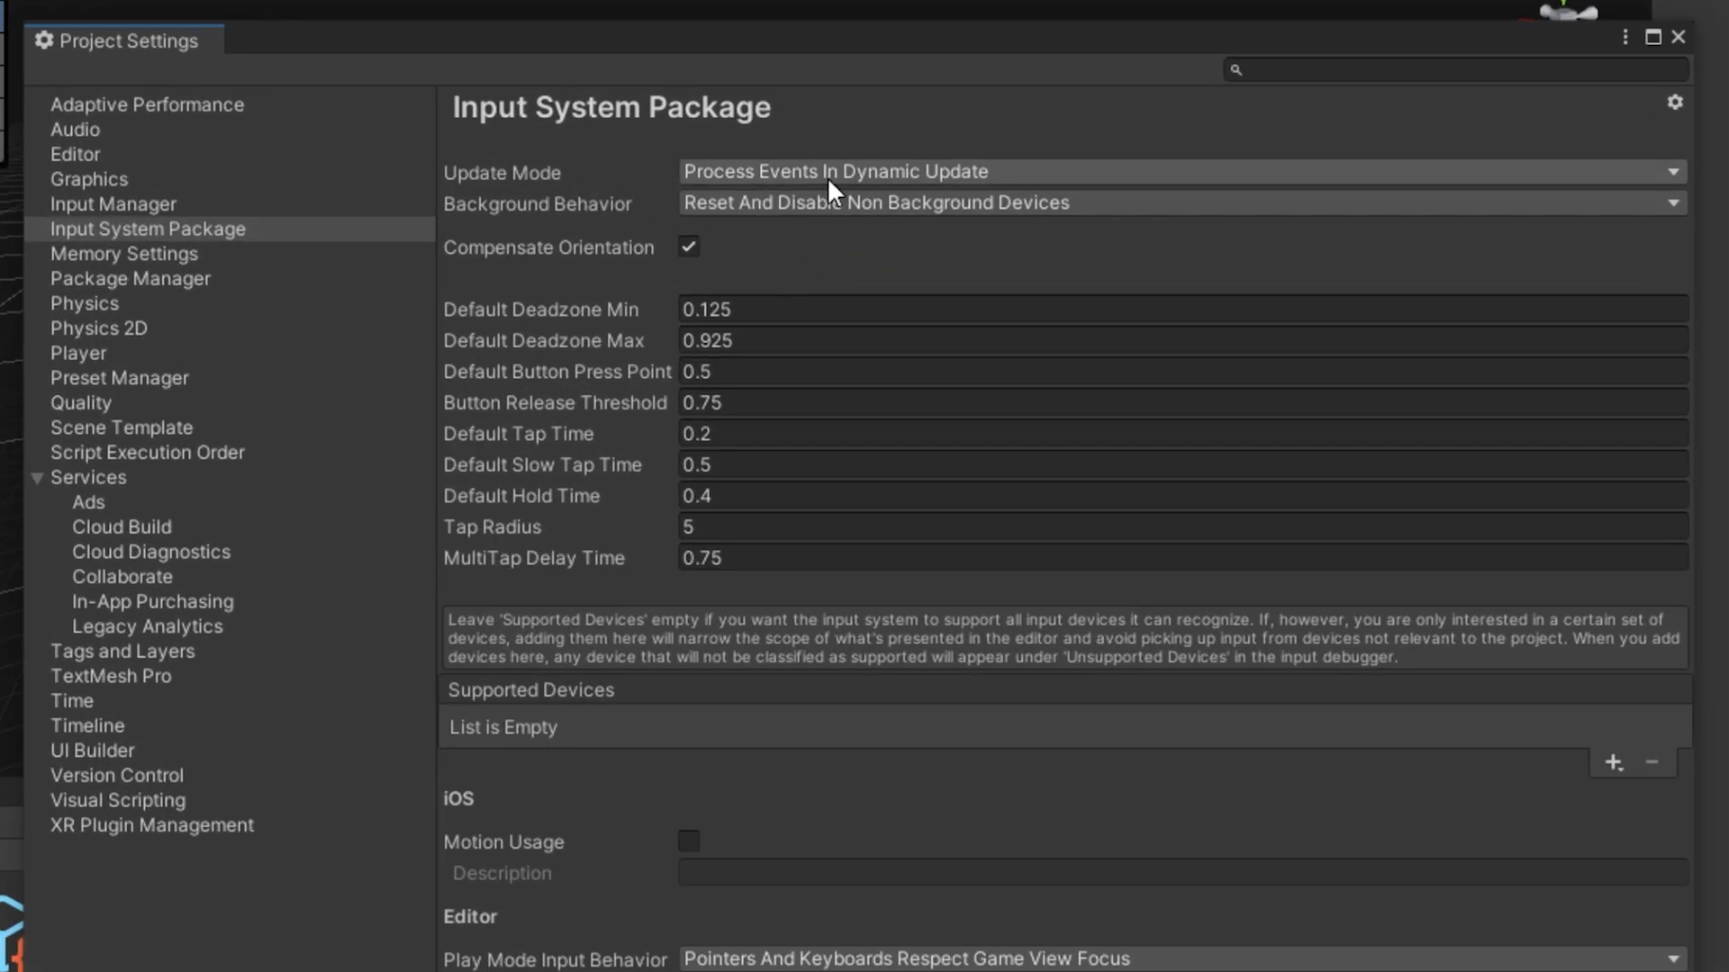
Examine the Update Mode options and the device types offered for Supported Devices in the Input System Package settings
left_click(893, 179)
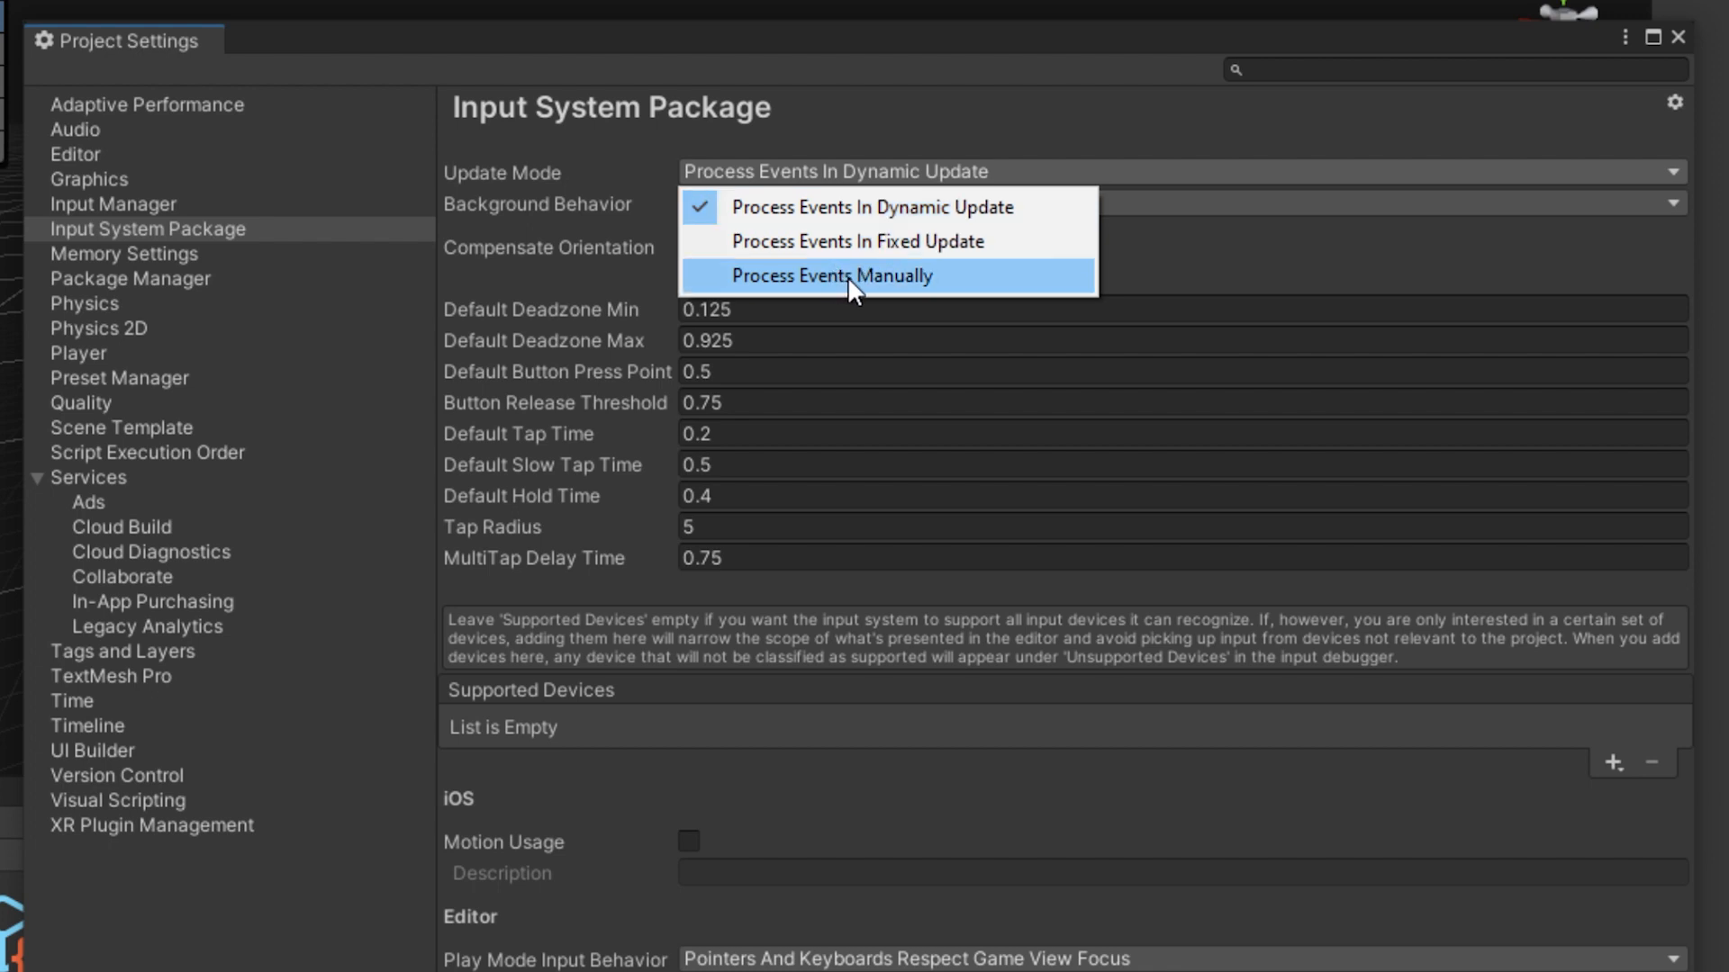
left_click(601, 225)
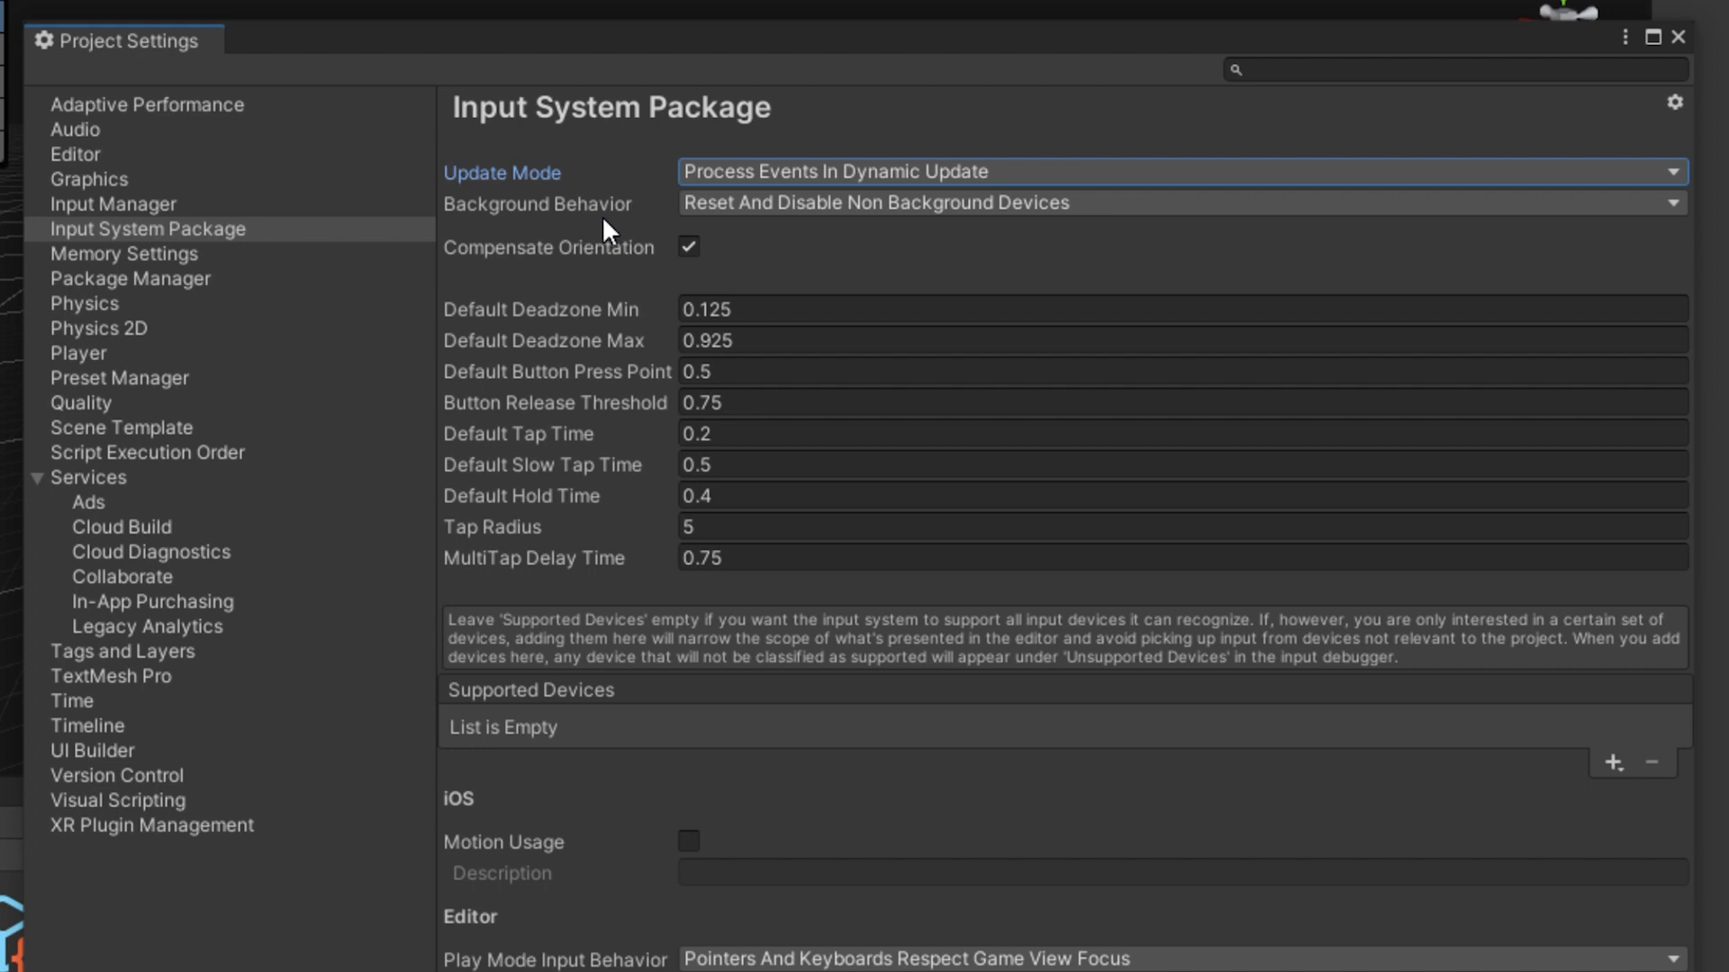
mouse_move(597, 216)
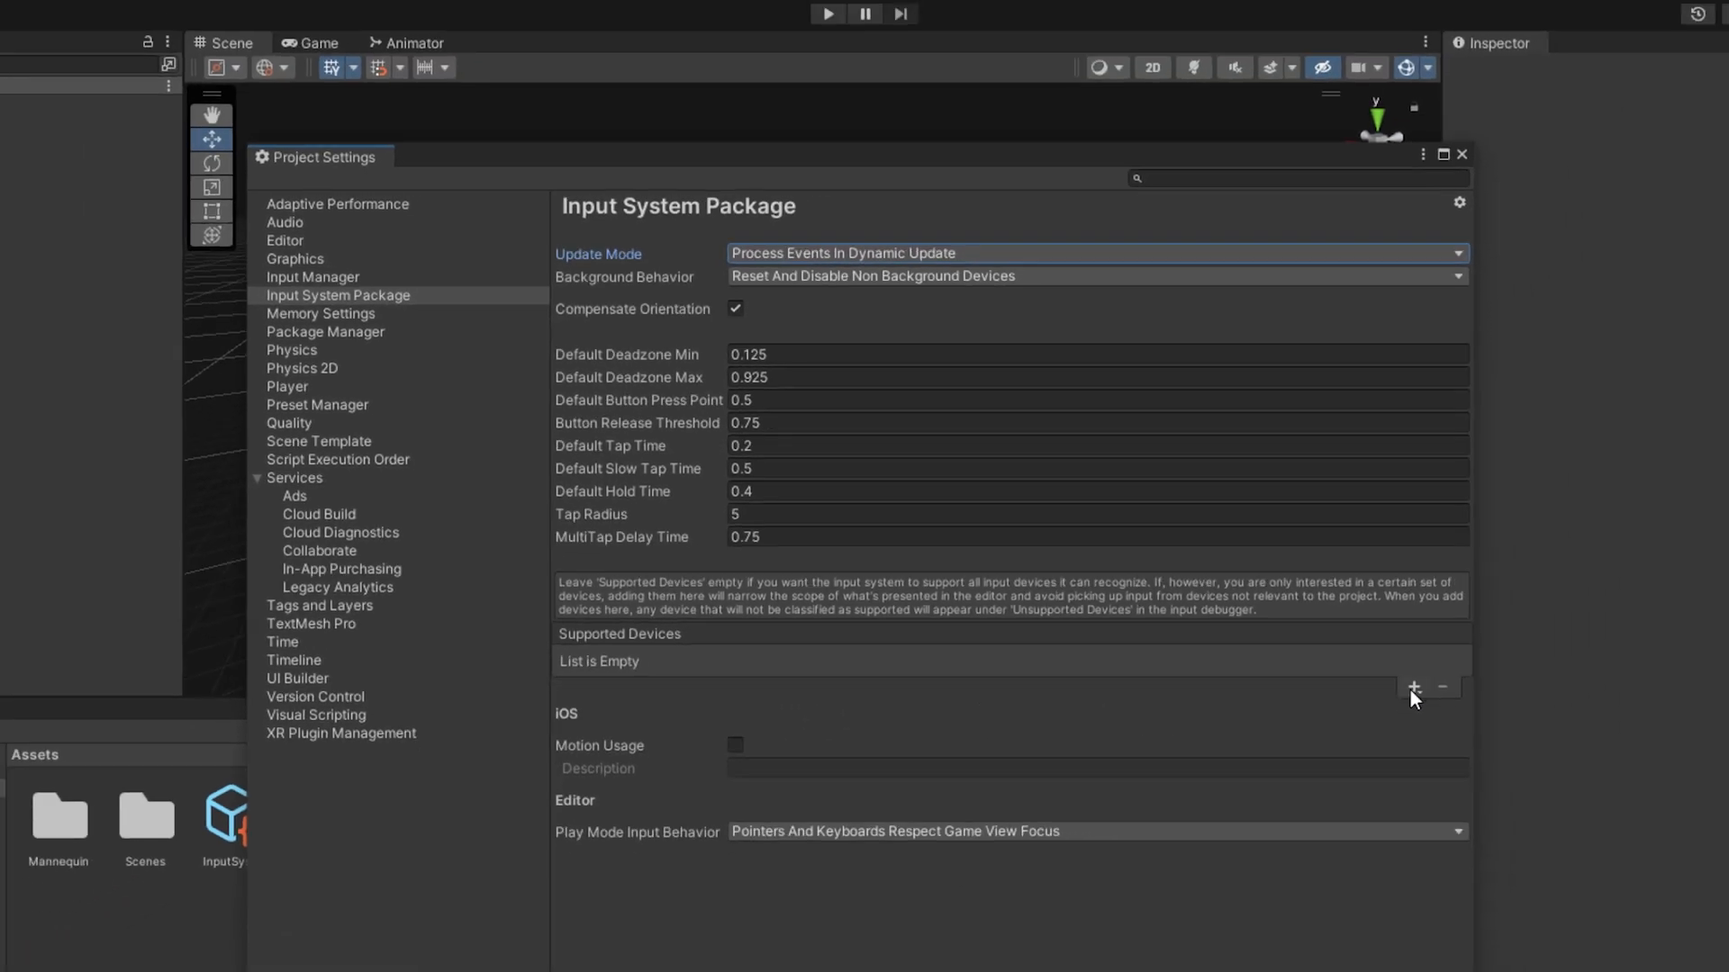
left_click(1413, 688)
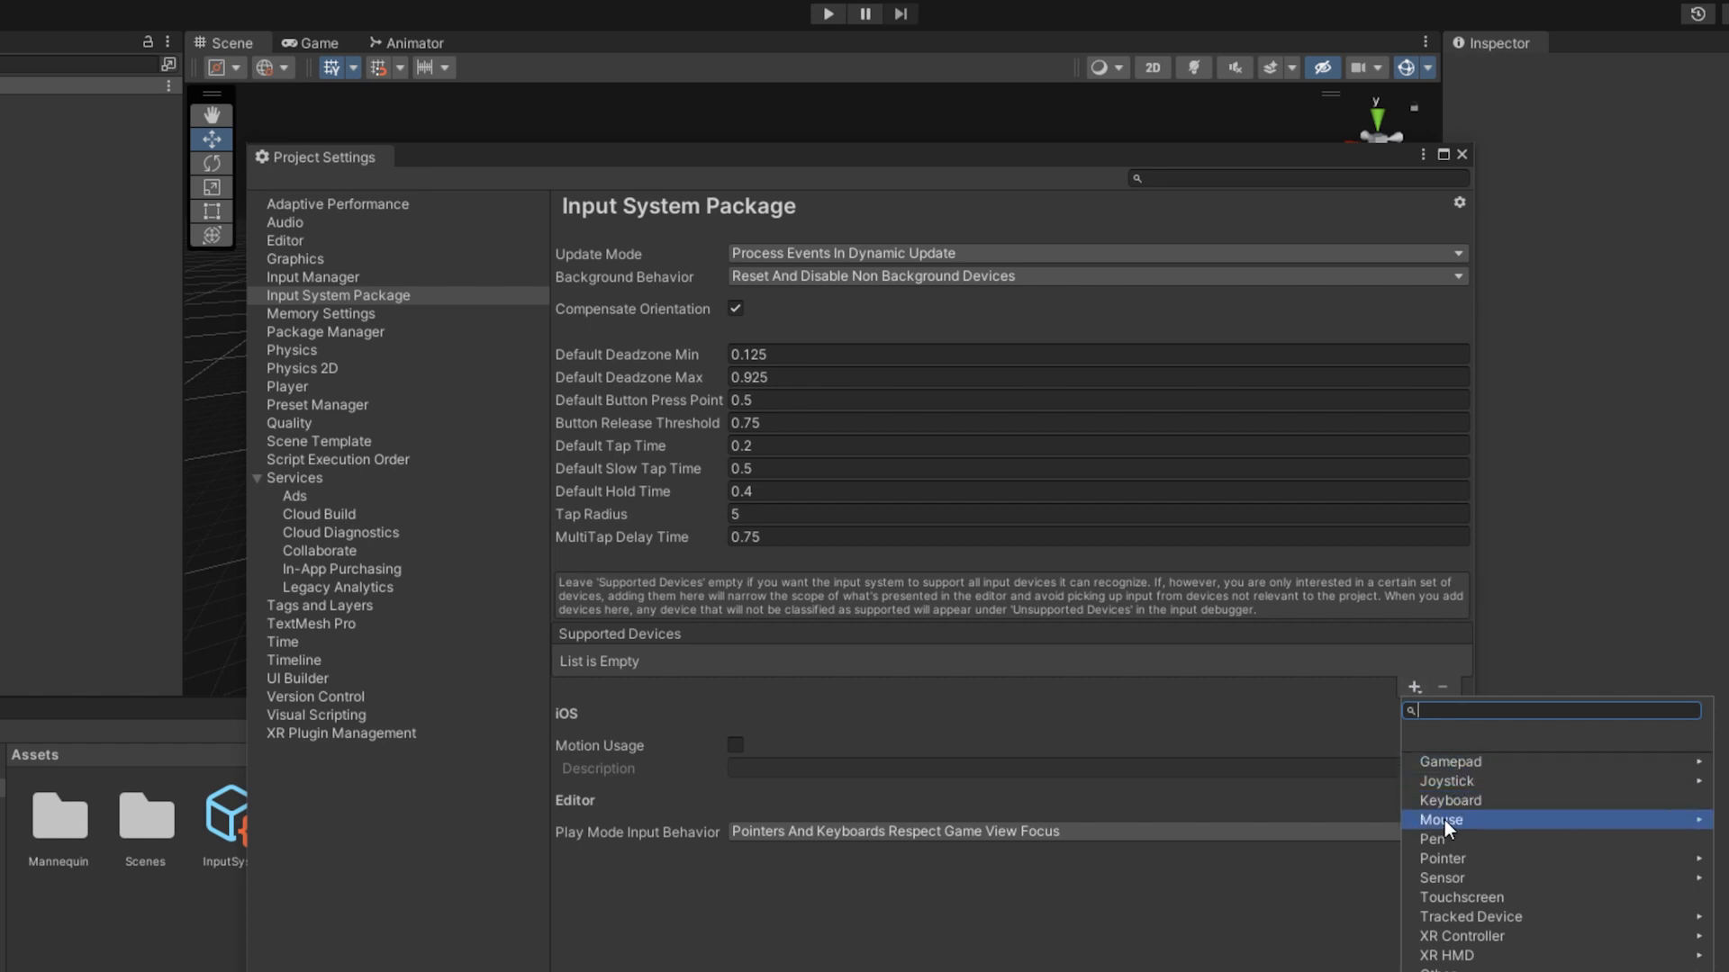
left_click(1186, 704)
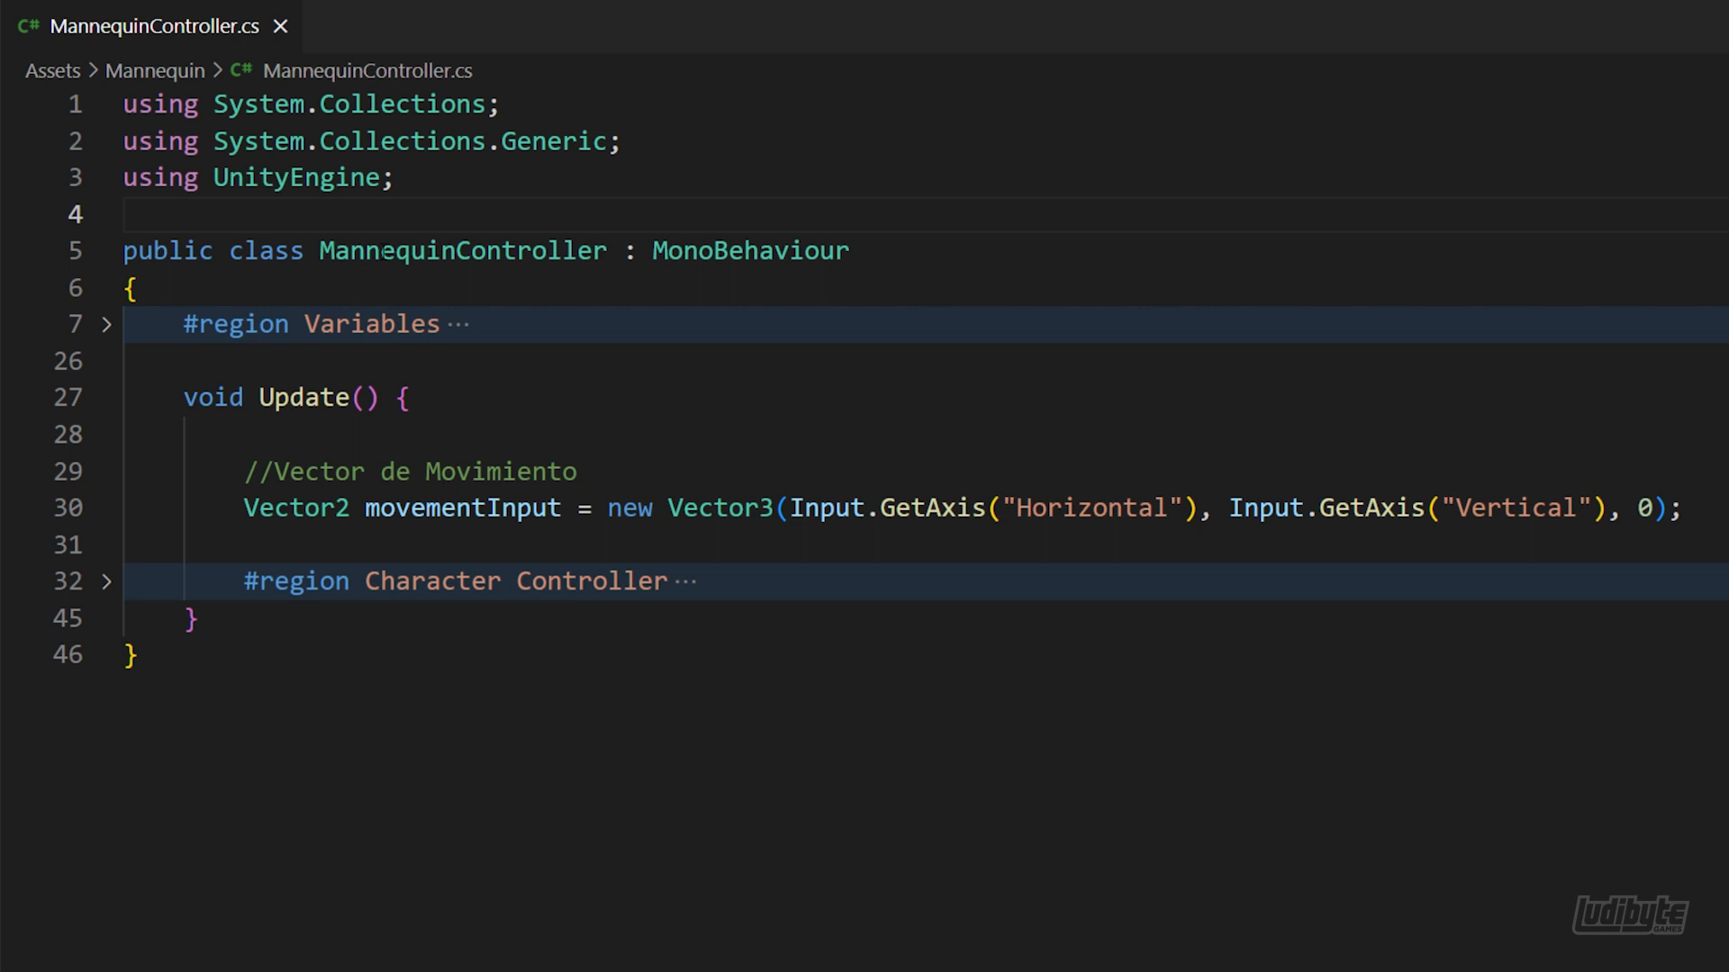
In the MannequinController.cs script in the code editor, add the directive "using UnityEngine.InputSystem;" below the existing using lines
key("Return")
left_click(254, 226)
type("using UnityEngine.")
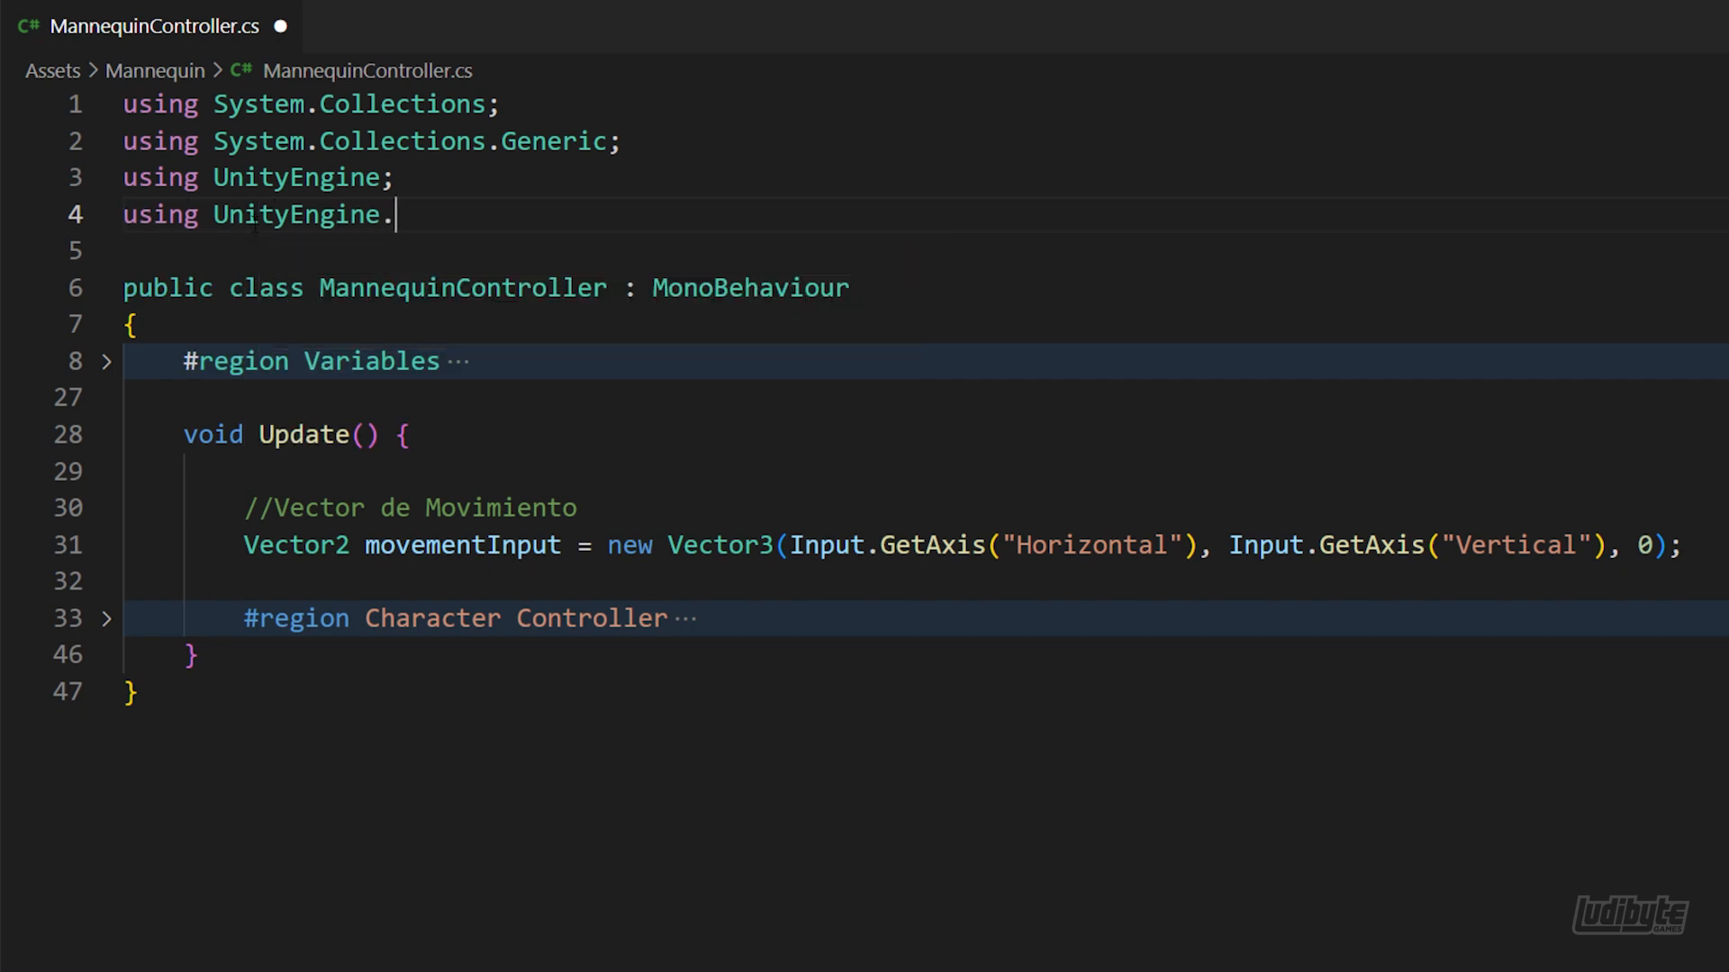
type("InputSystem;")
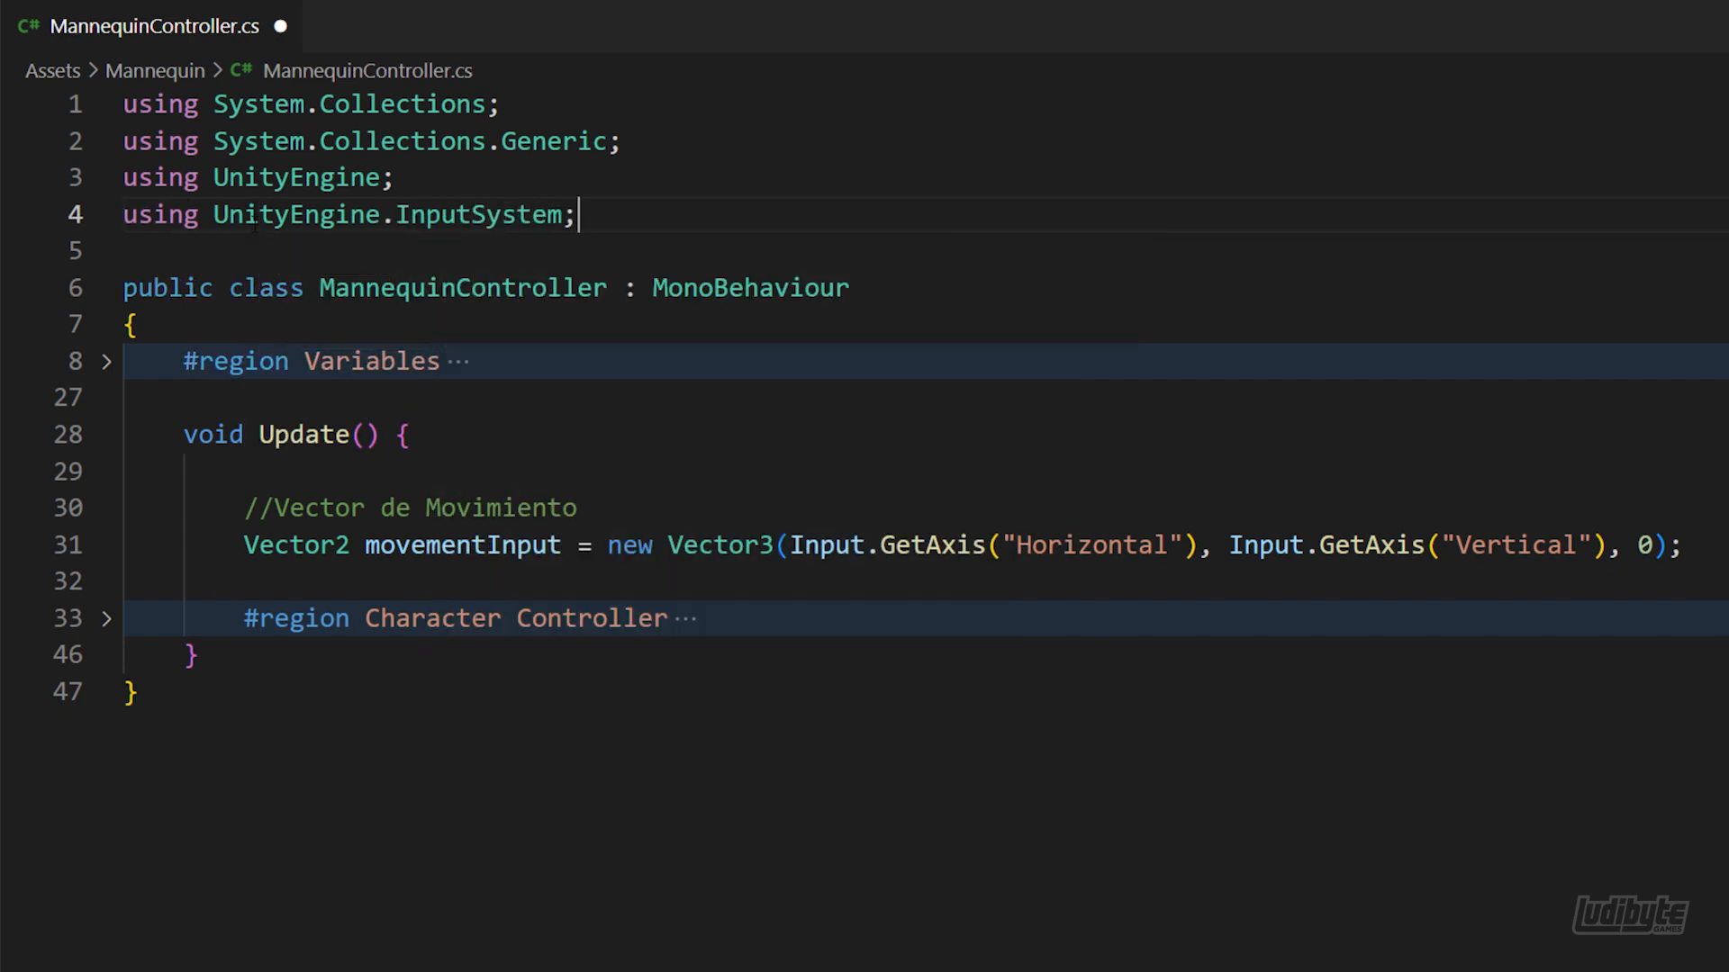
Declare "var gamepad = Gamepad.current;" at the start of the Update method
left_click(428, 433)
key("Return")
key("Return")
type("var gamepad =")
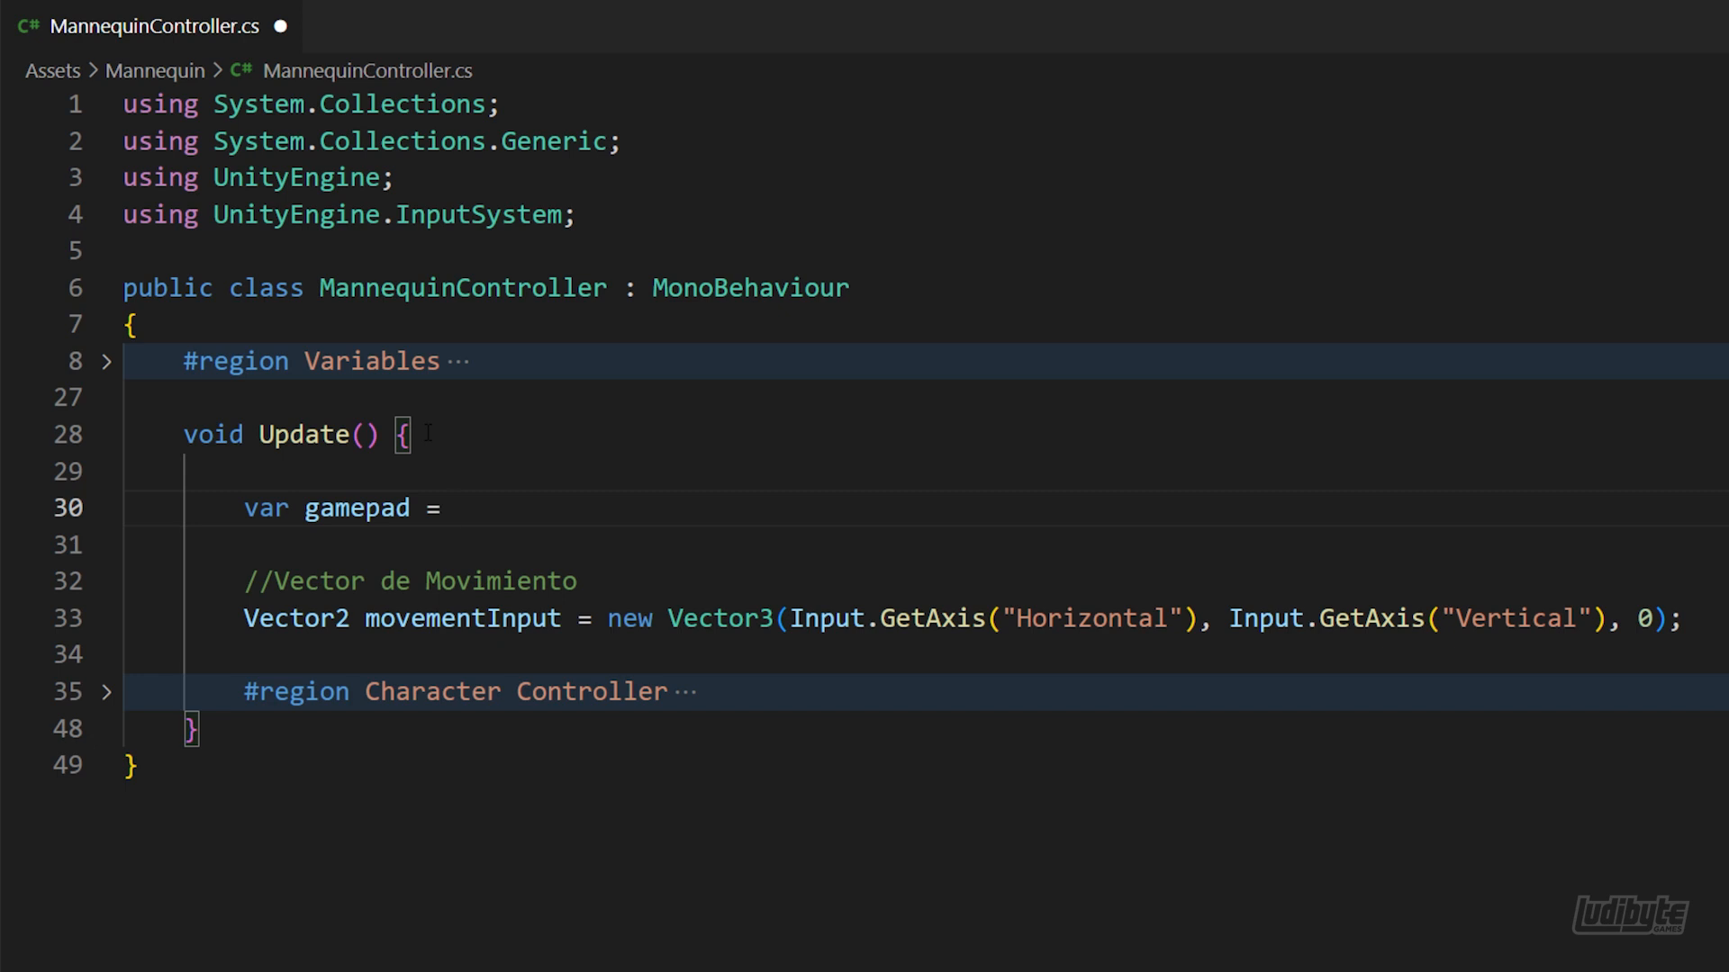
type("Gamepad.c")
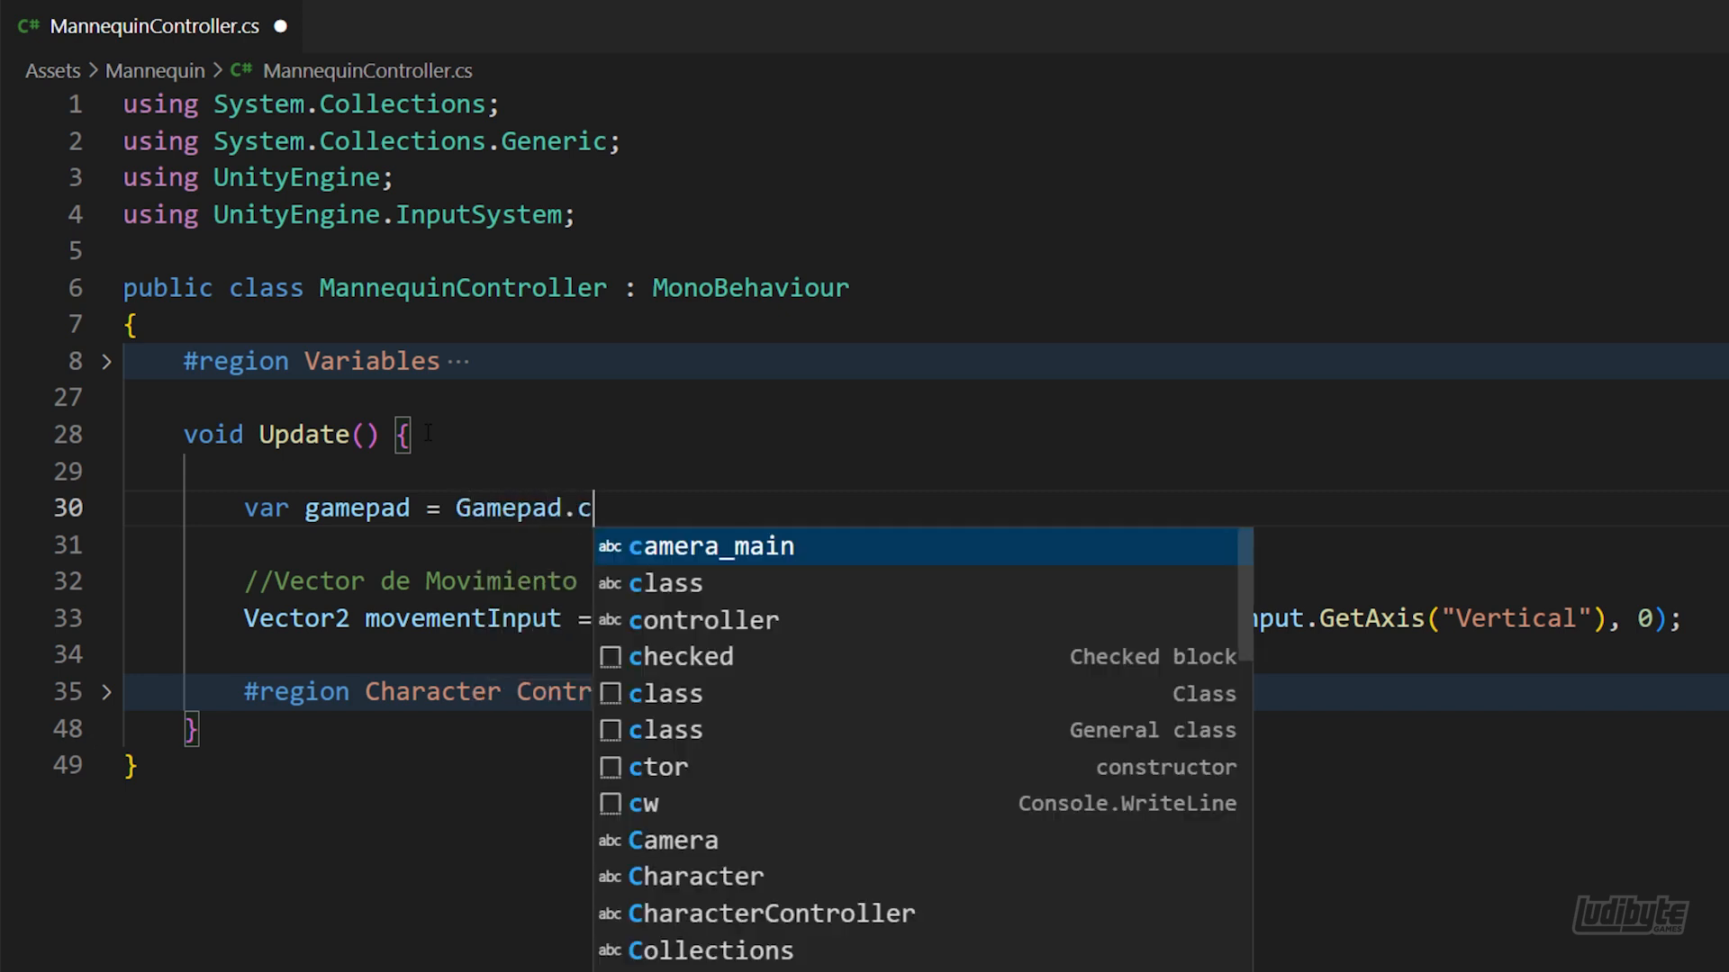
type("urrent;")
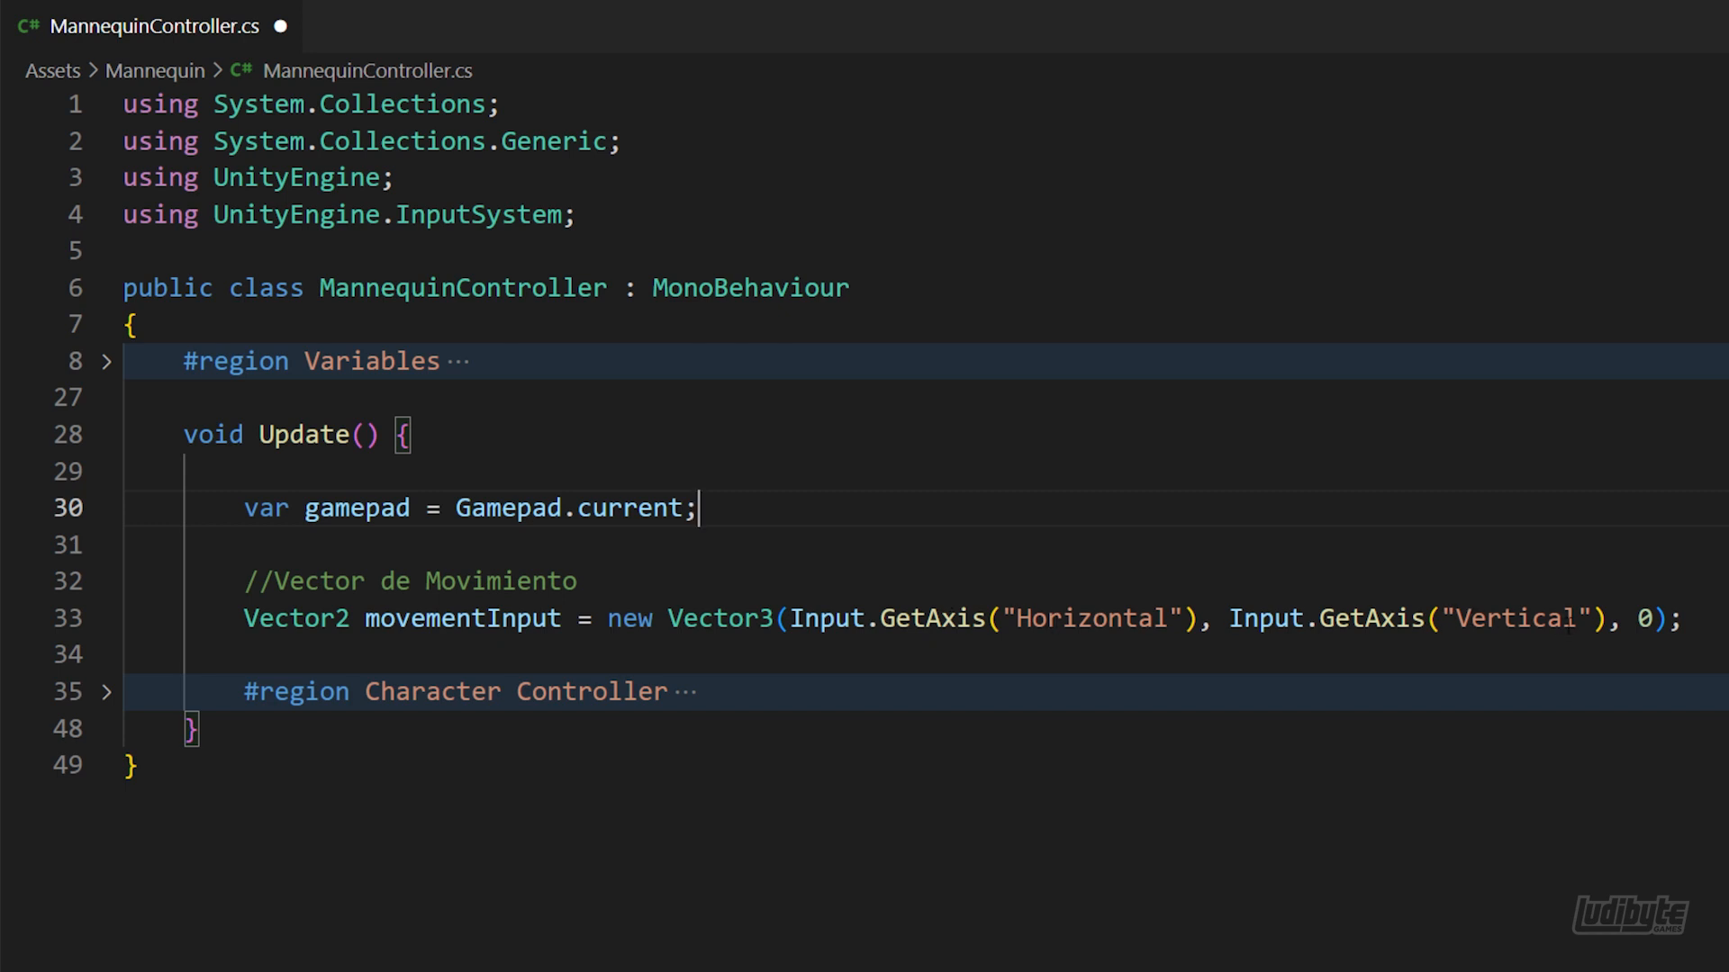
Replace the Vector3 expression assigned to movementInput with "gamepad.leftStick.ReadValue()"
left_click_drag(1669, 617, 612, 621)
key("BackSpace")
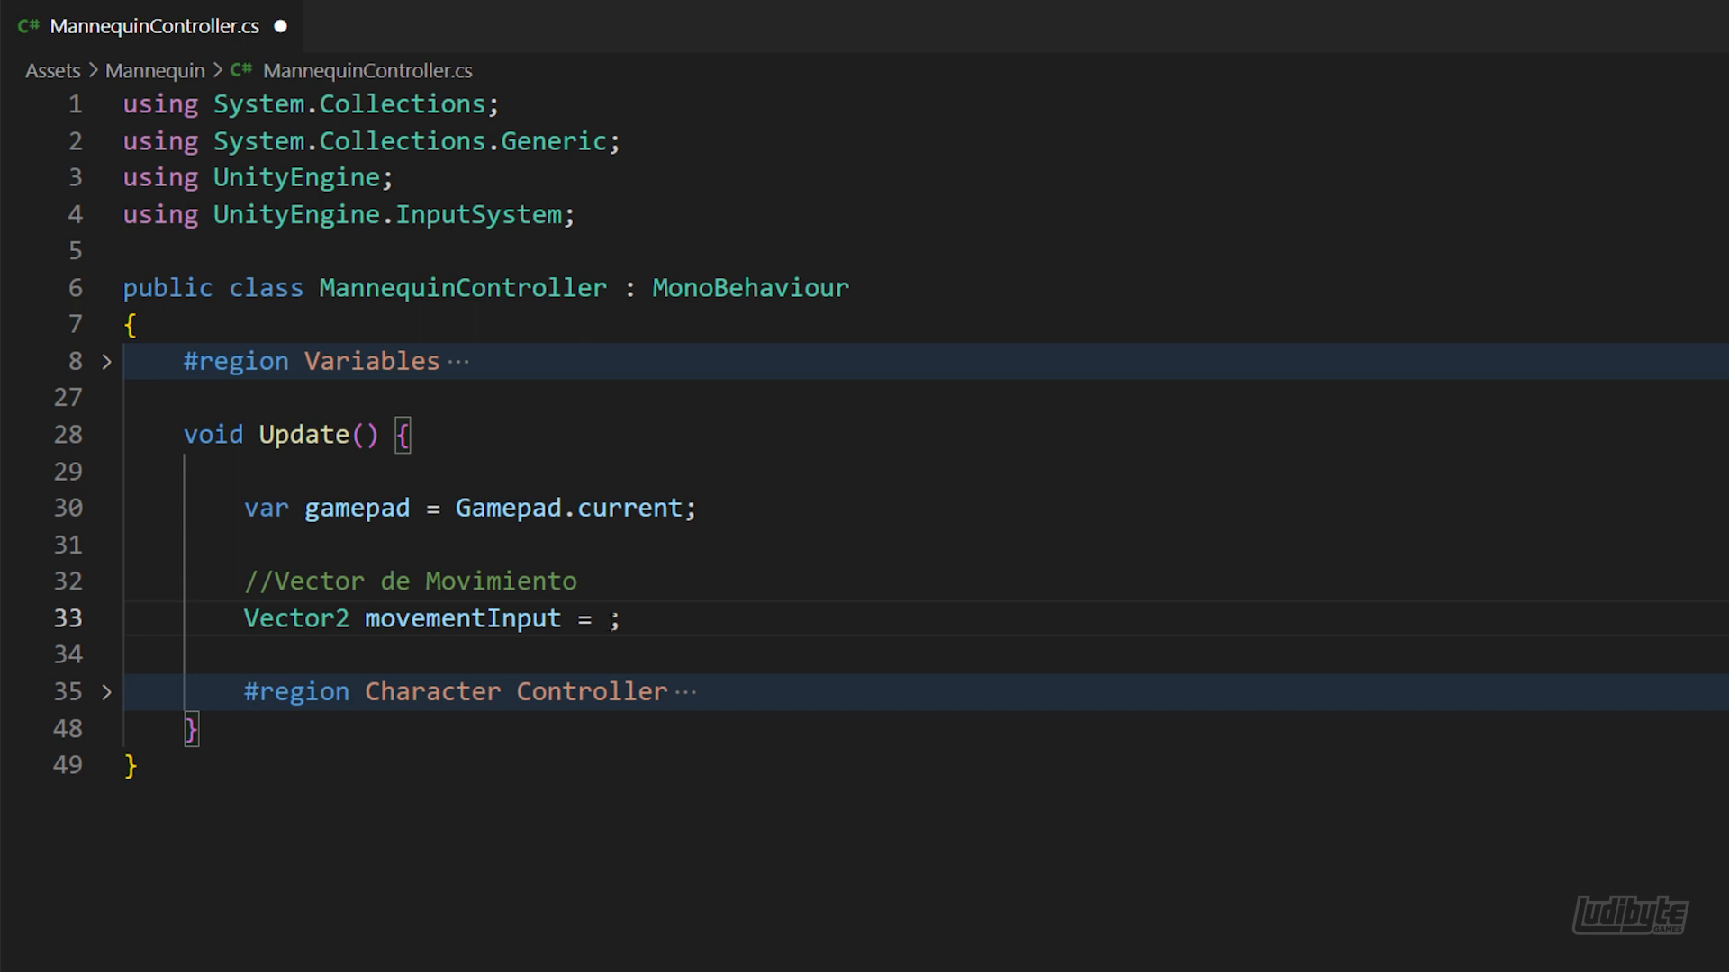
type("gamepad")
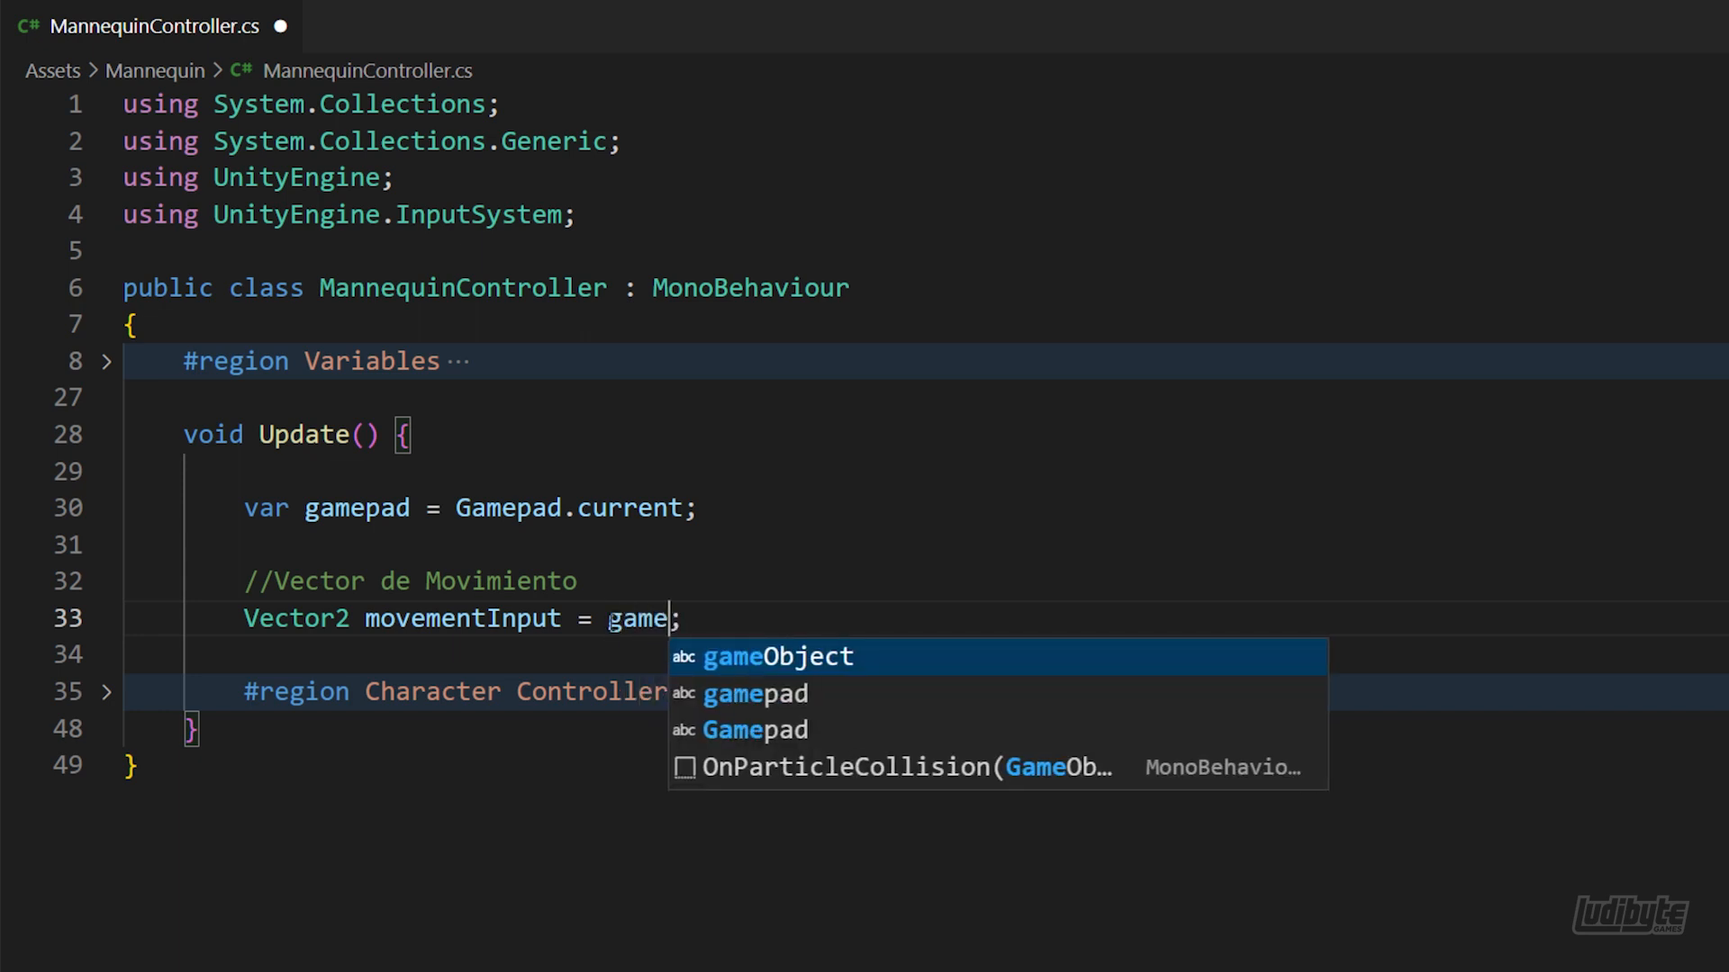
type(".")
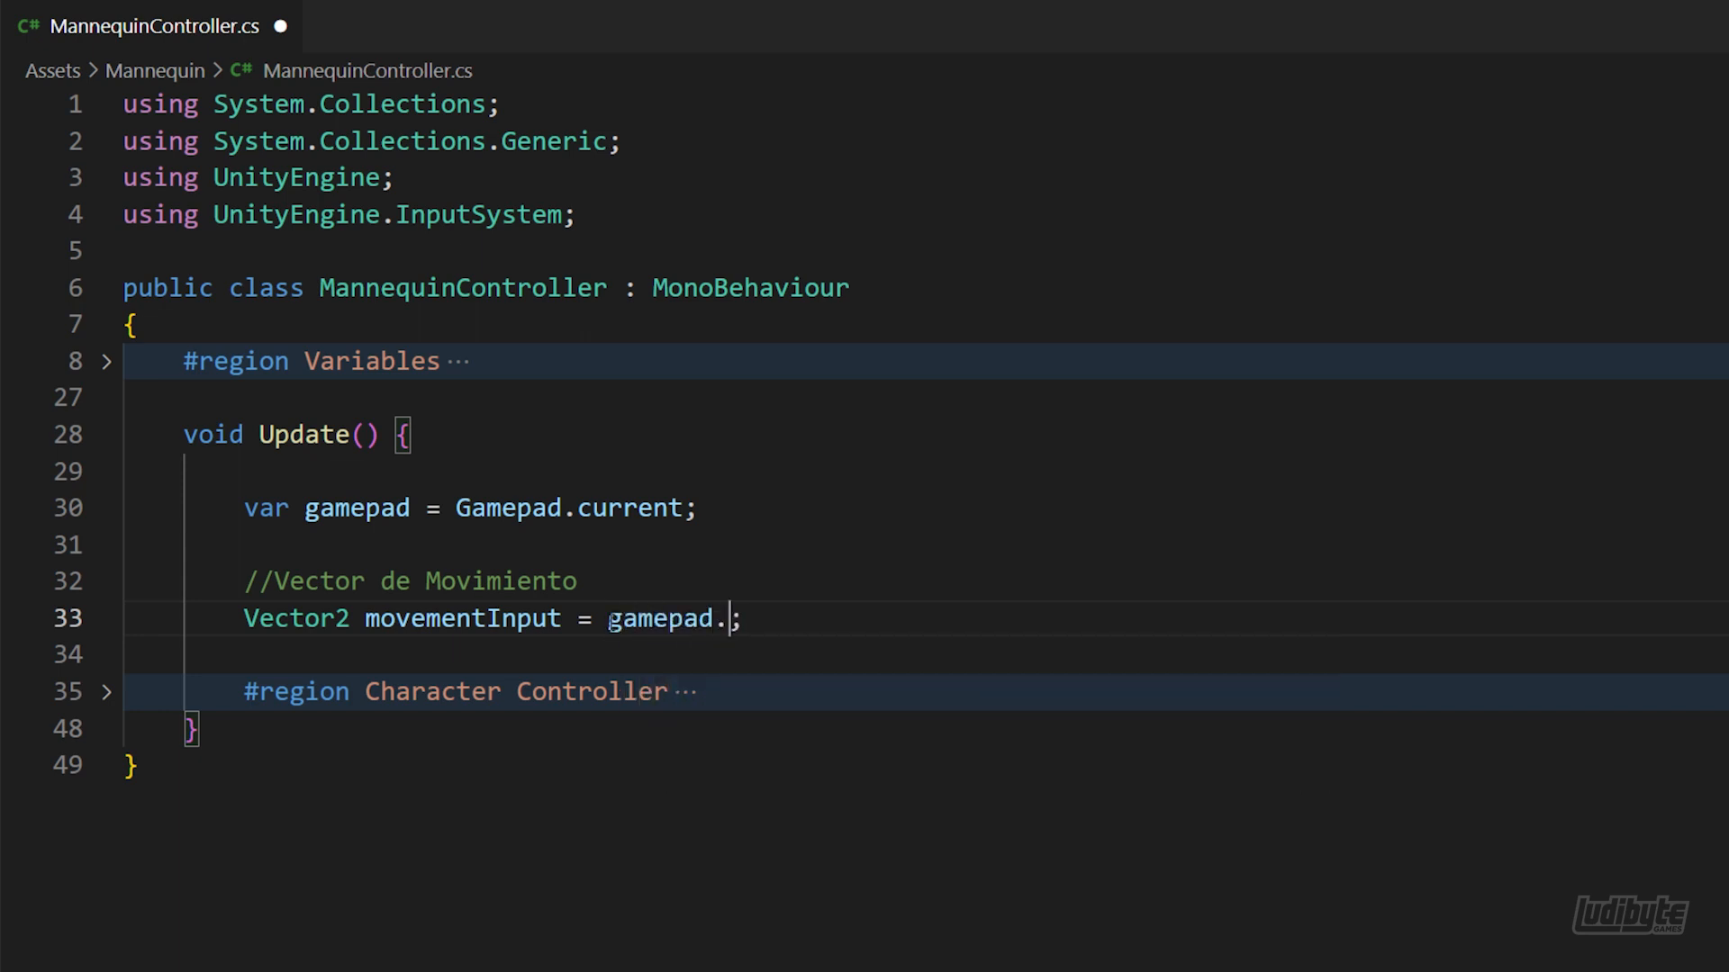
type("leftStick")
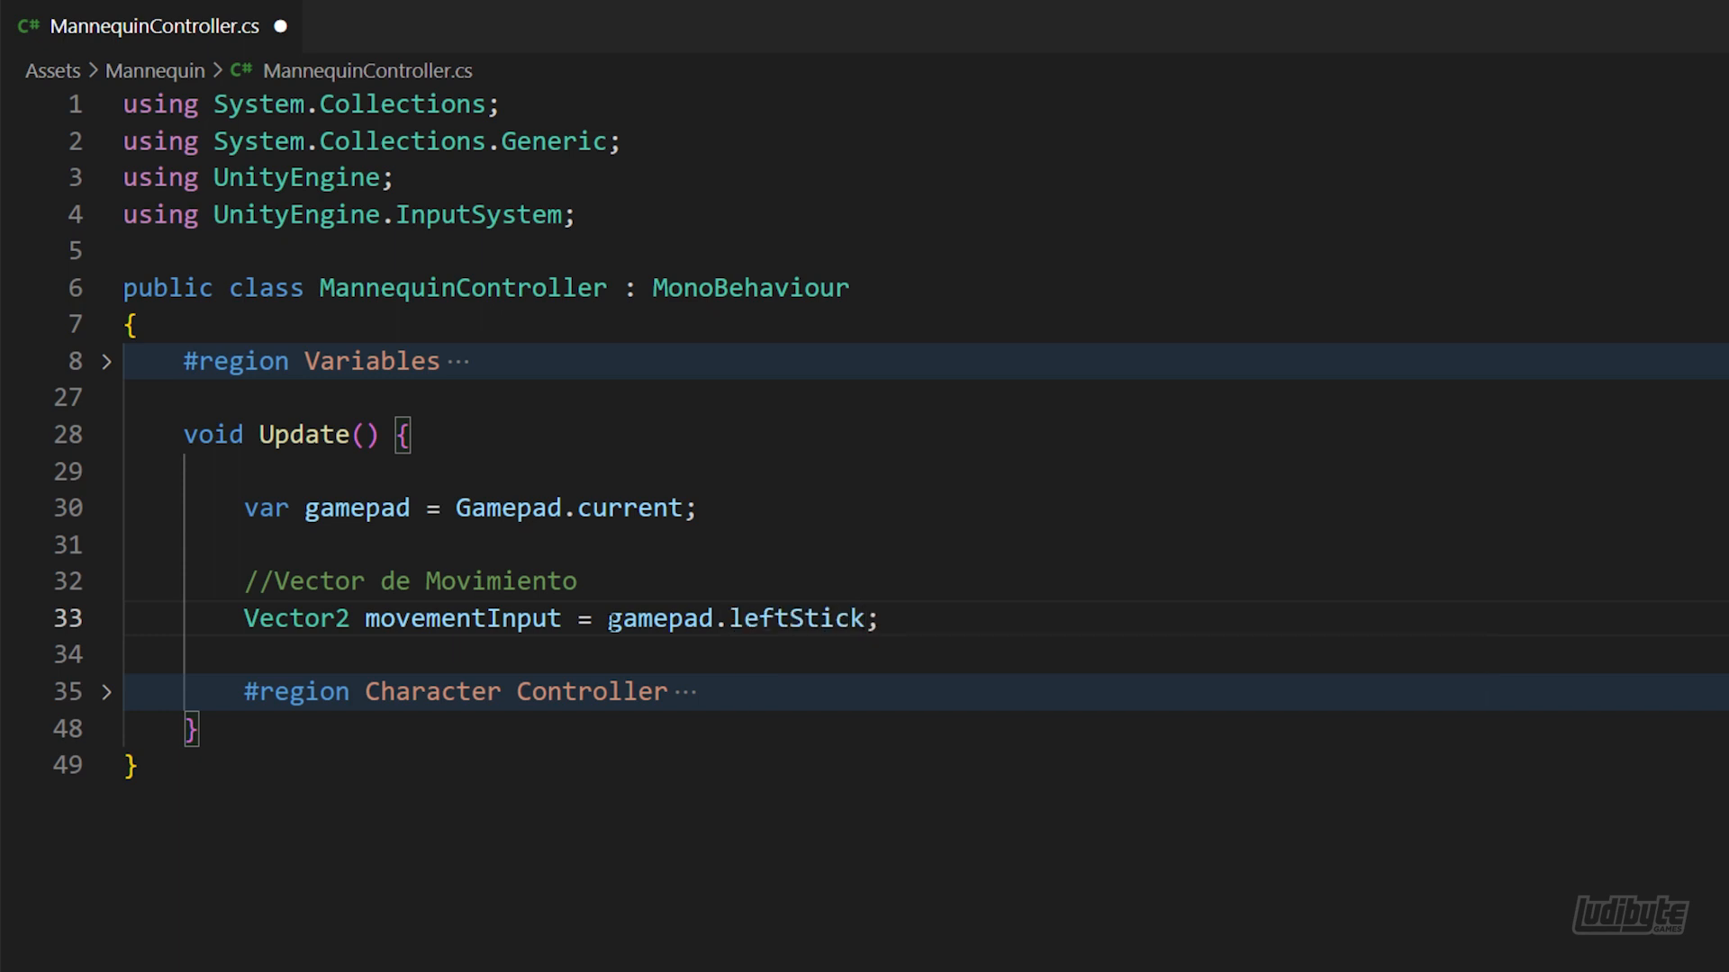
type(".ReadValue()")
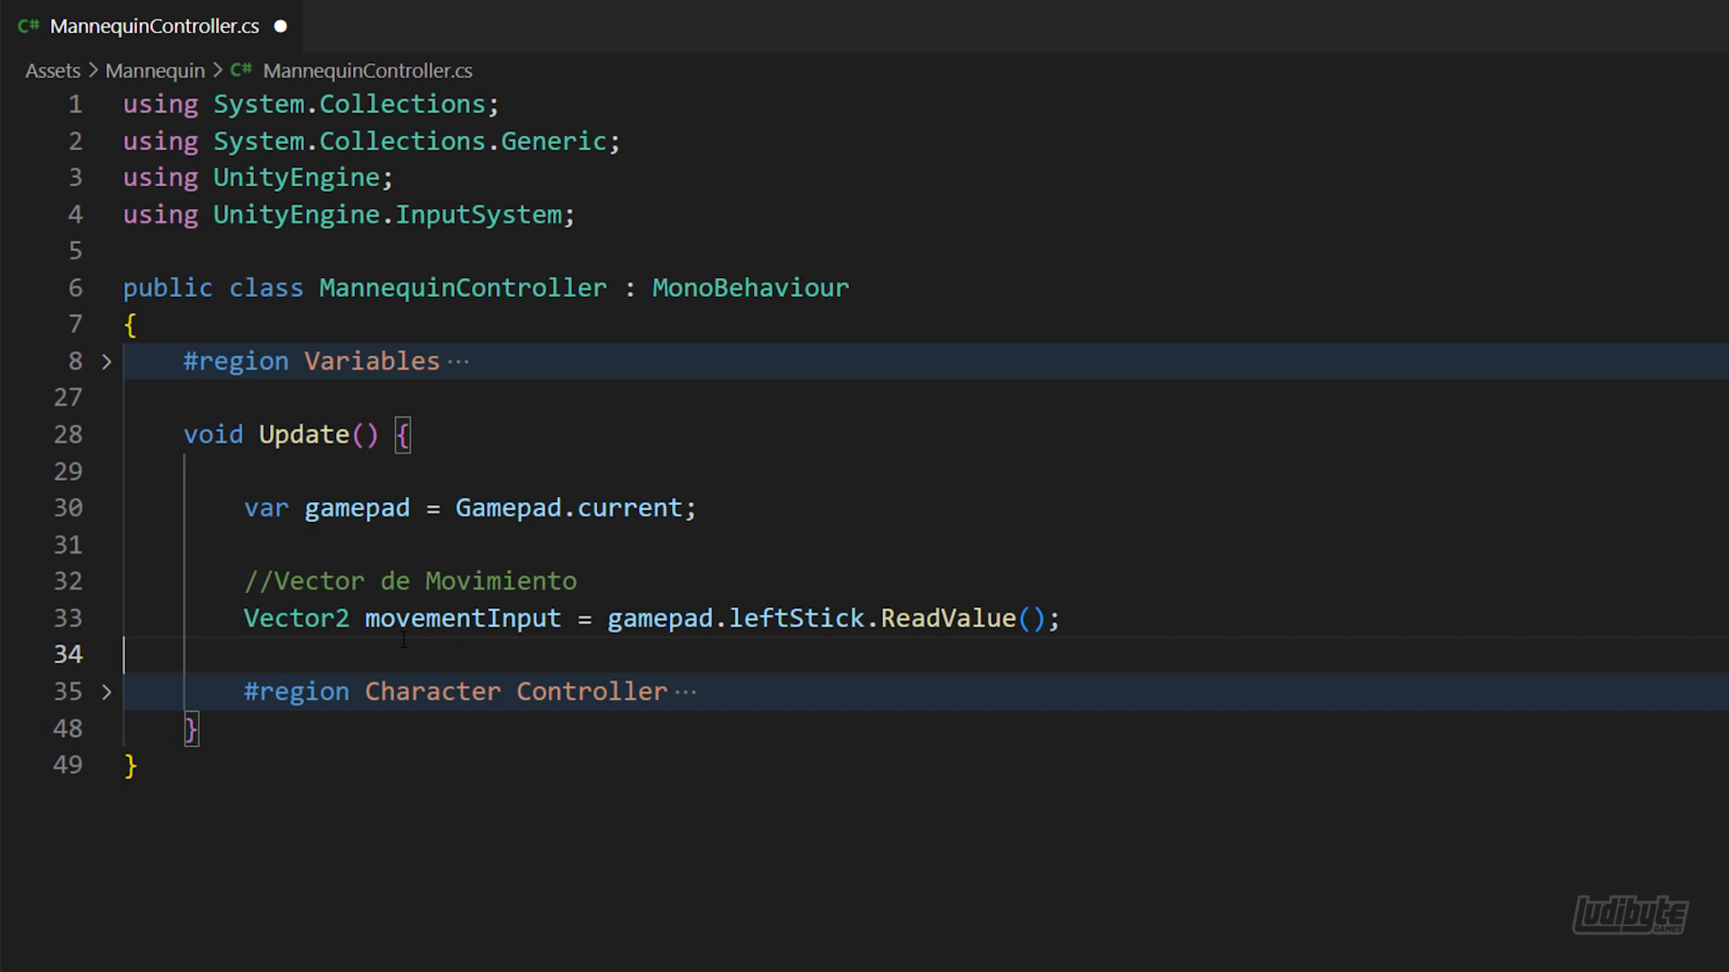
Below the movementInput line, add an if block with an empty condition that calls anim.SetTrigger("dance");
key("Return")
key("Return")
key("Up")
type("if(){")
key("Return")
type("anim.SetT")
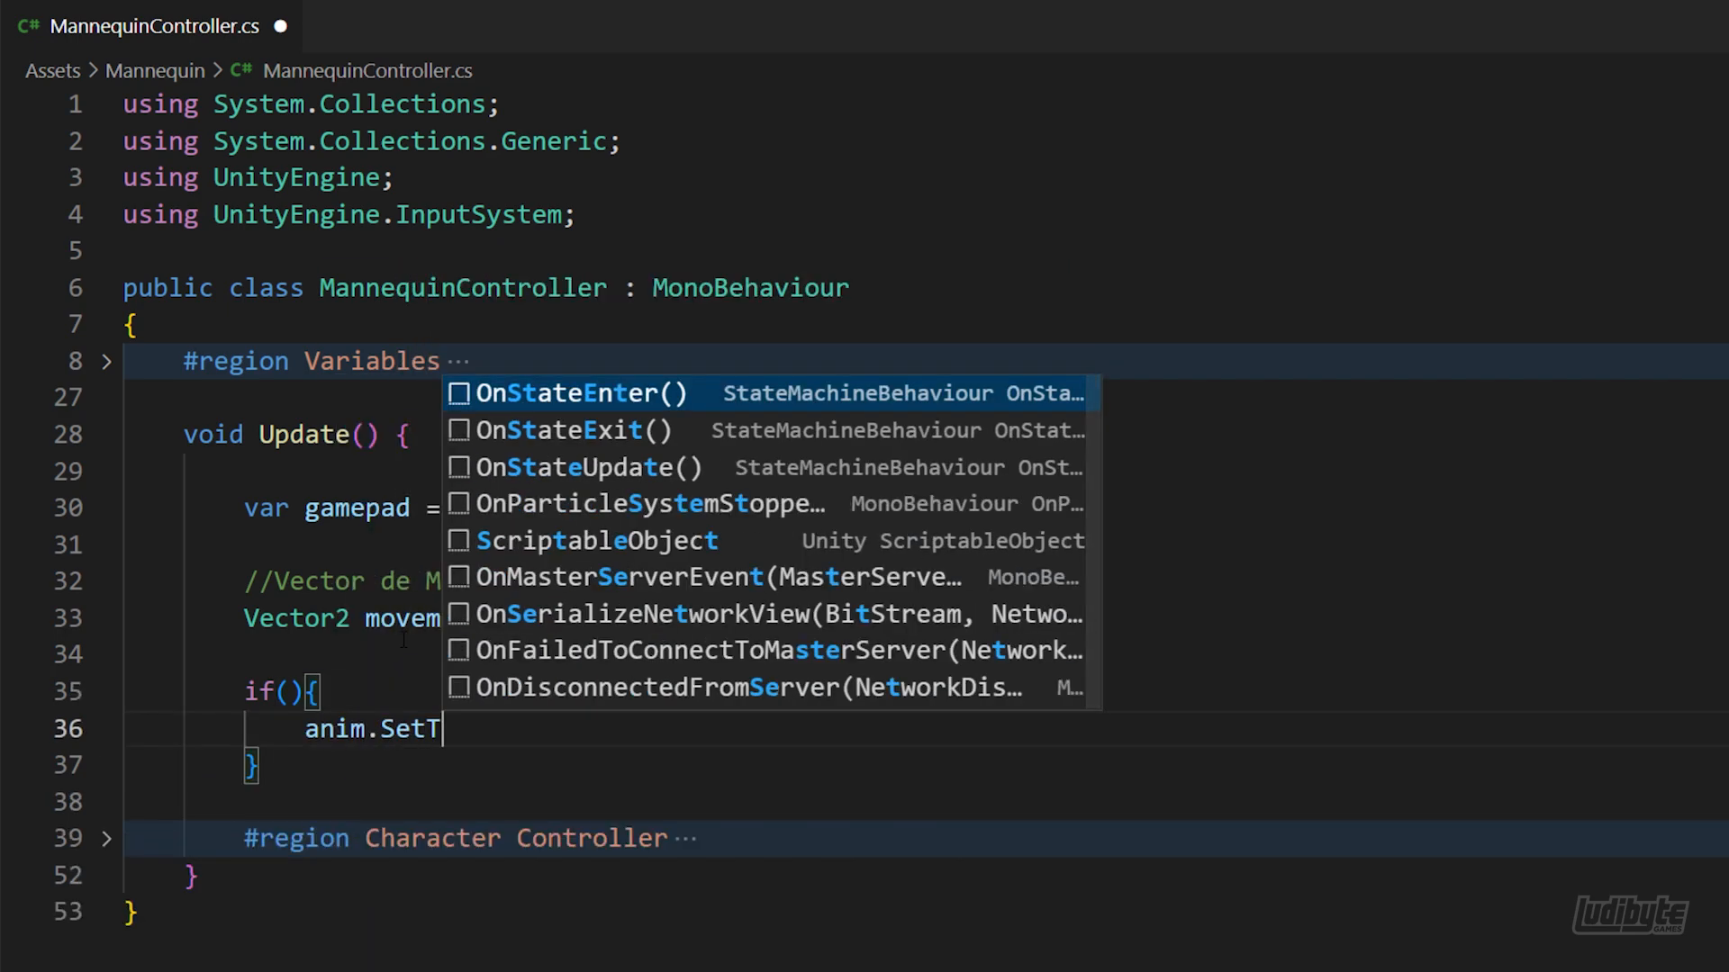
type("rigger(\"dance\");")
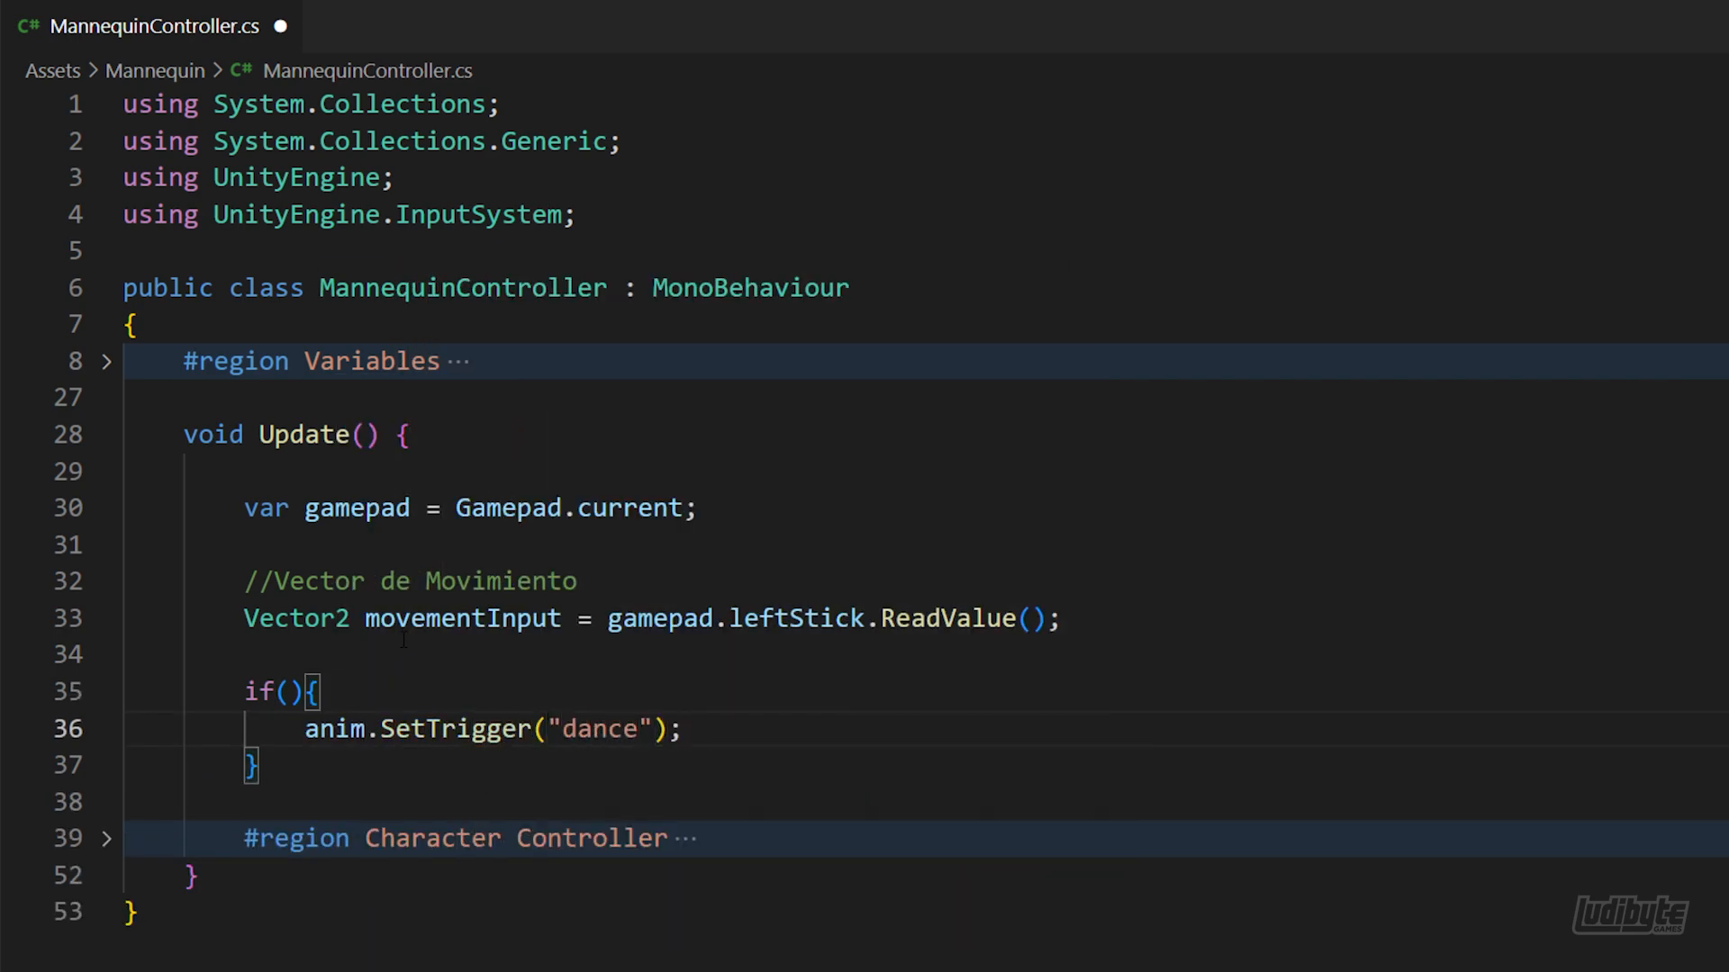
left_click(382, 776)
Set the if condition to "Keyboard.current[Key.Space].wasPressedThisFrame" and save the script
left_click(282, 691)
type("Keyboard.")
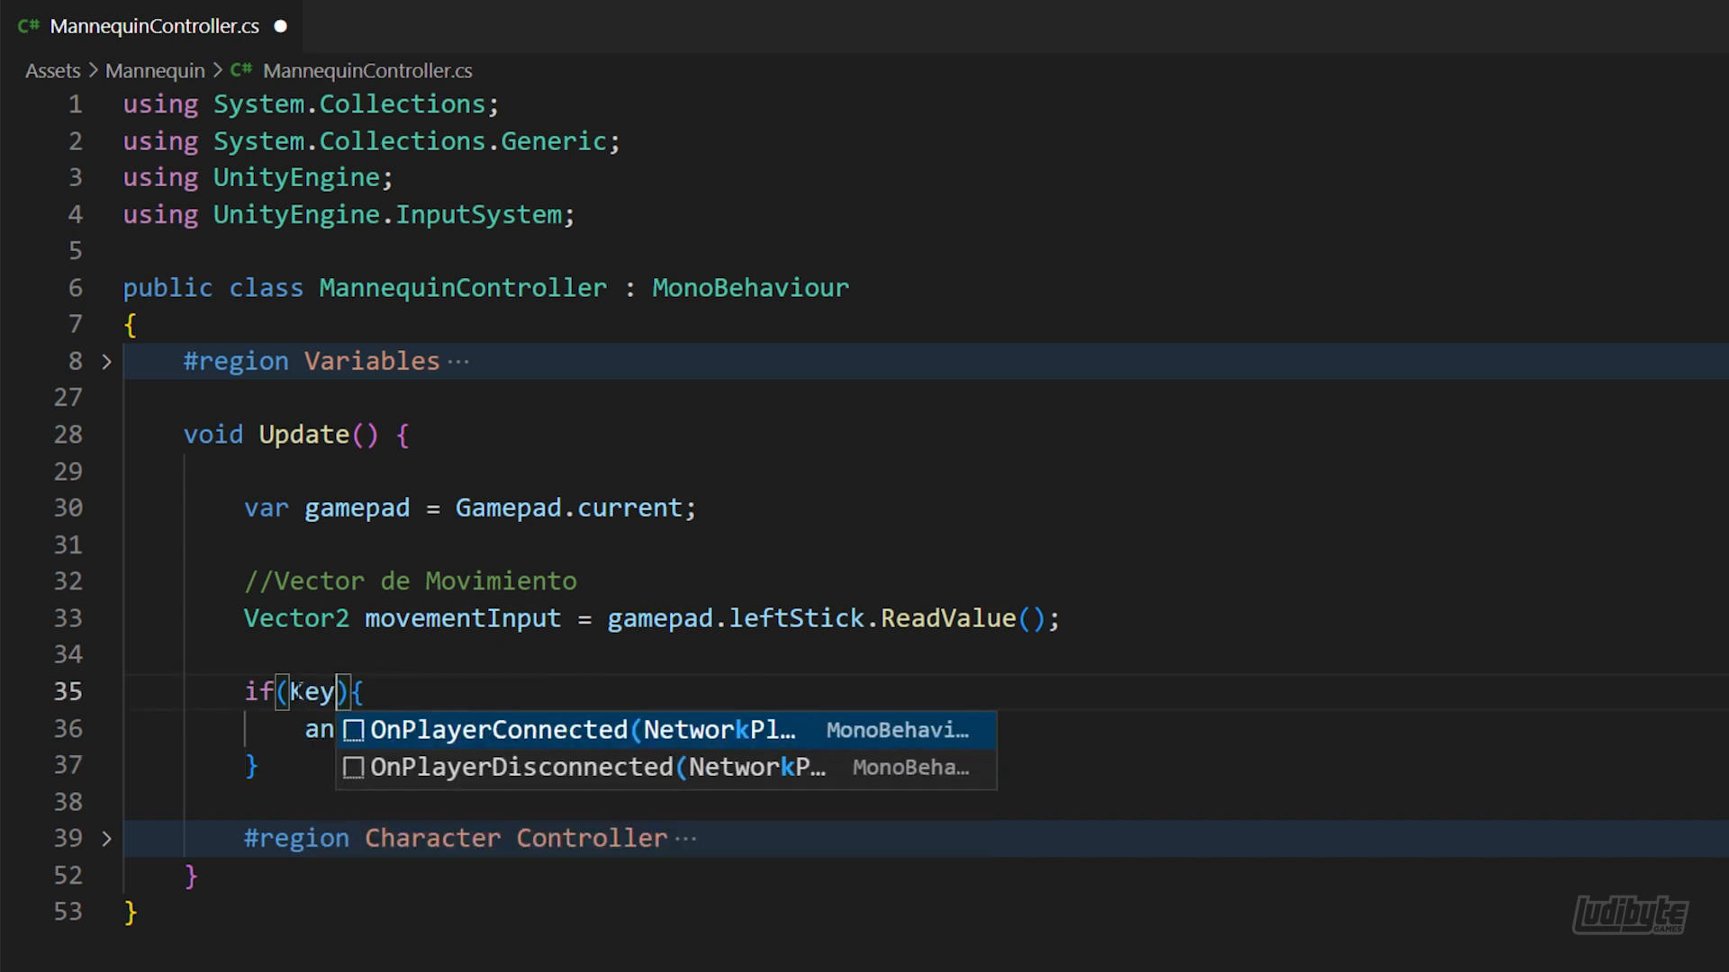
type("current")
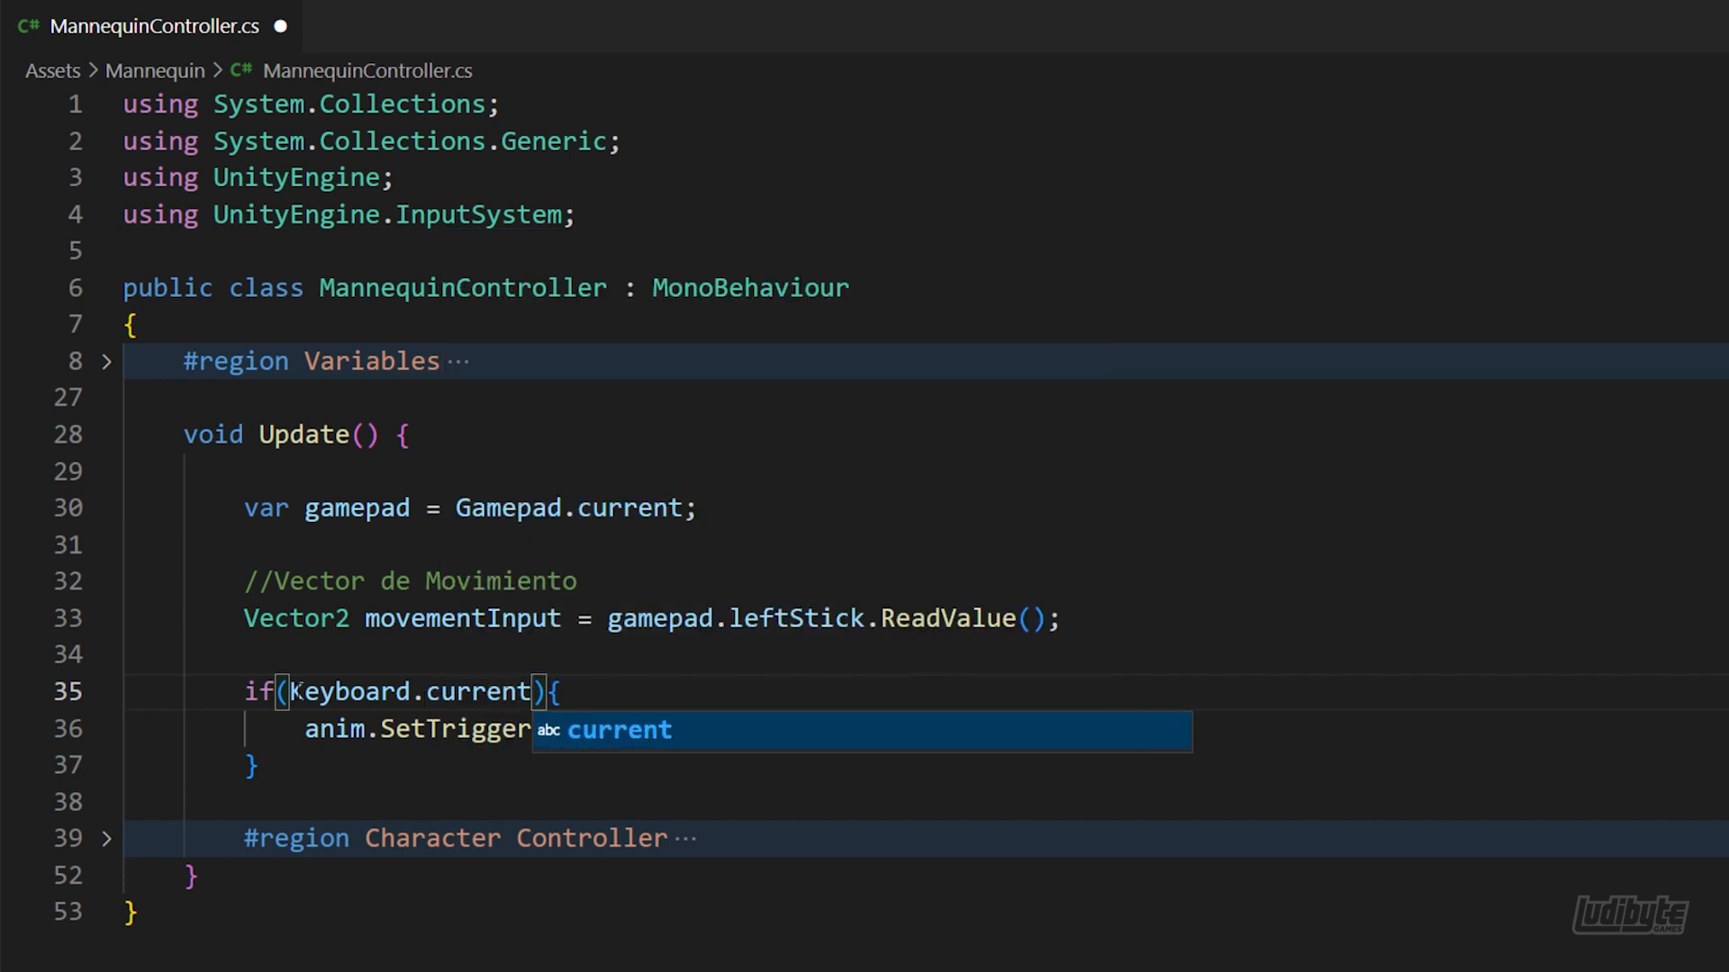
type("[Key.Space")
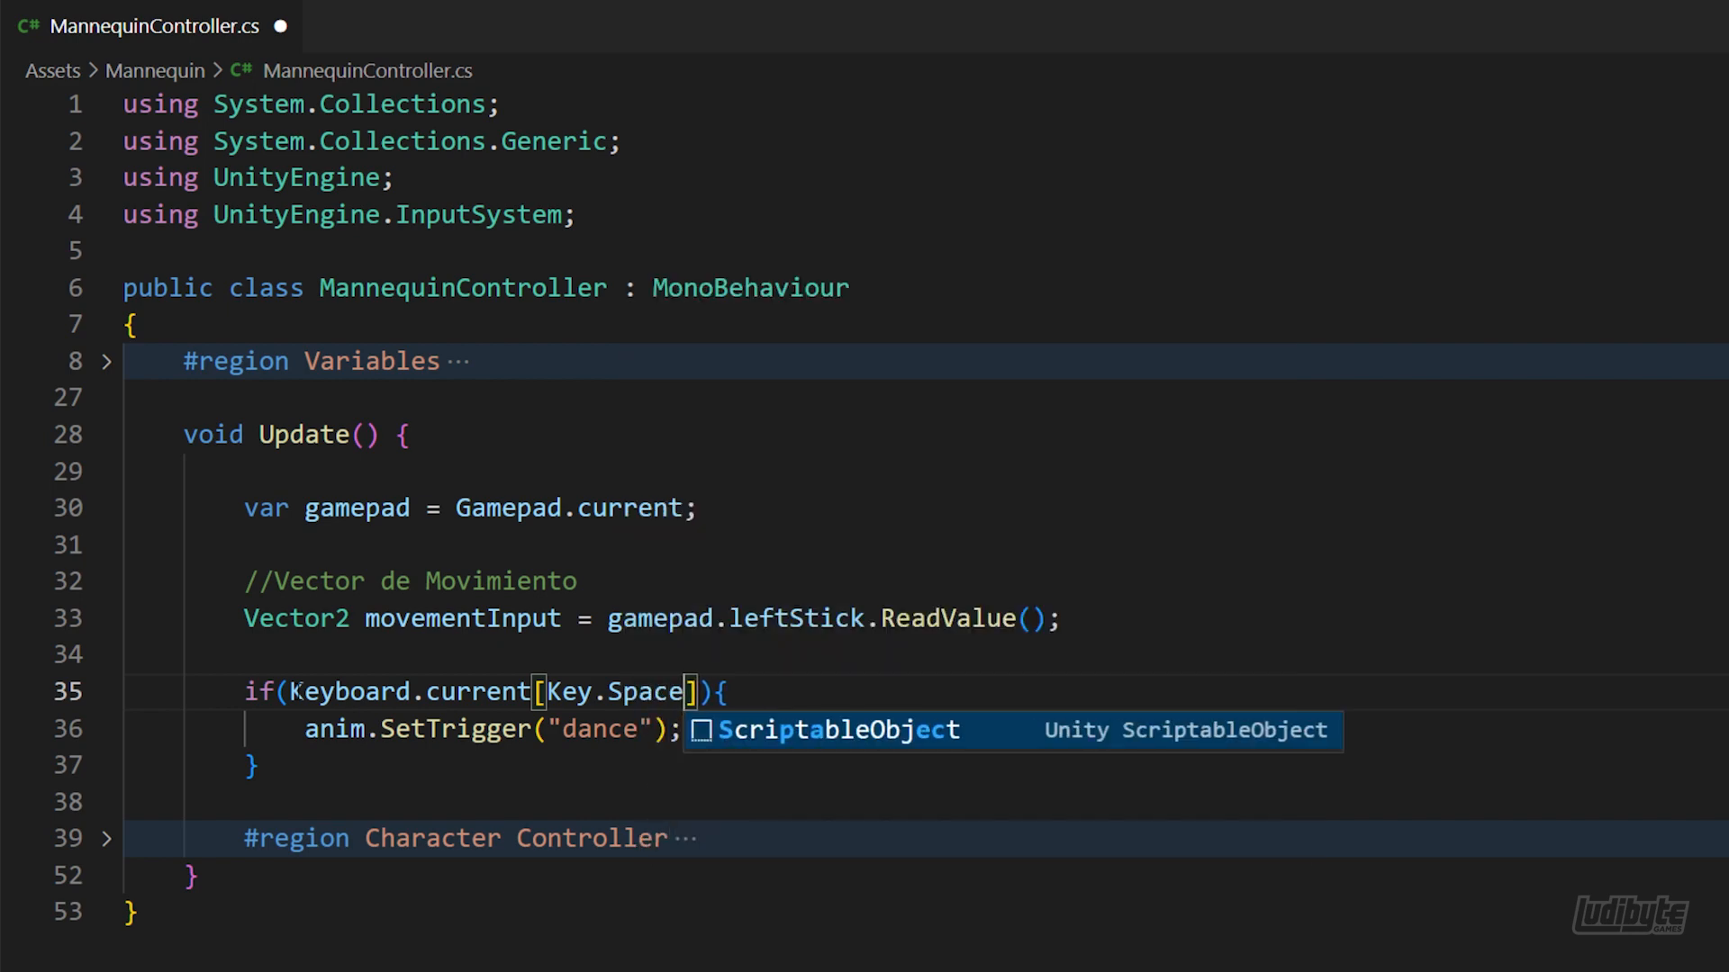
key("Right")
type(".wasPress")
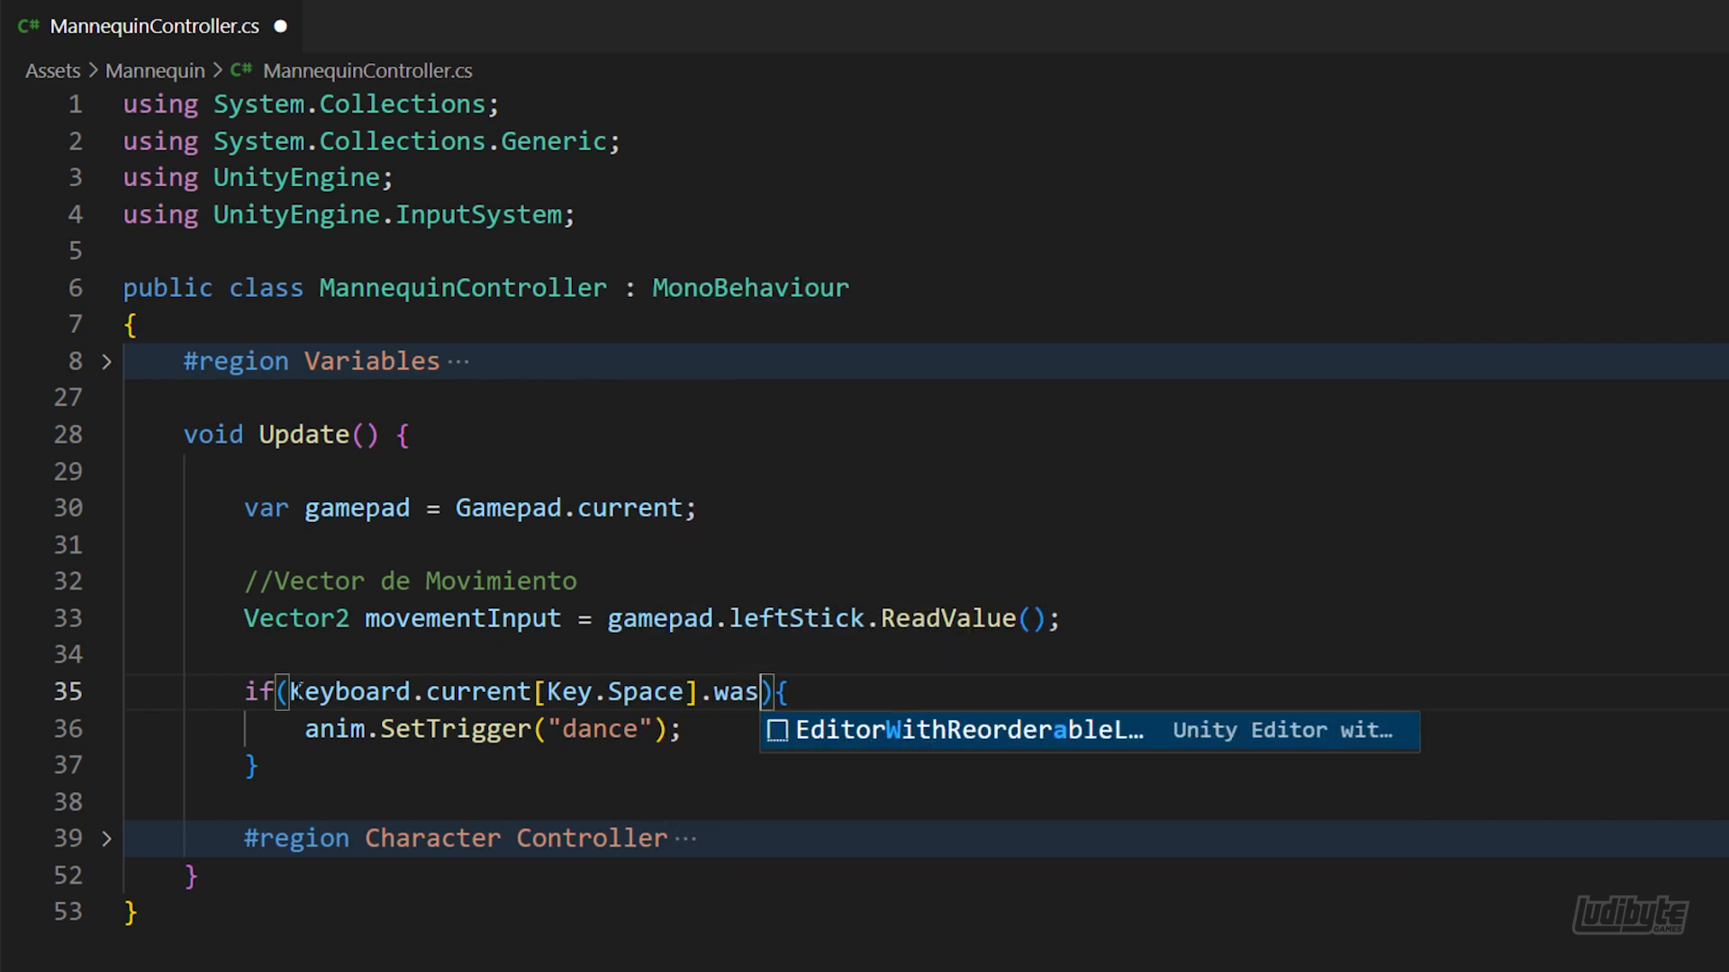
type("edThis")
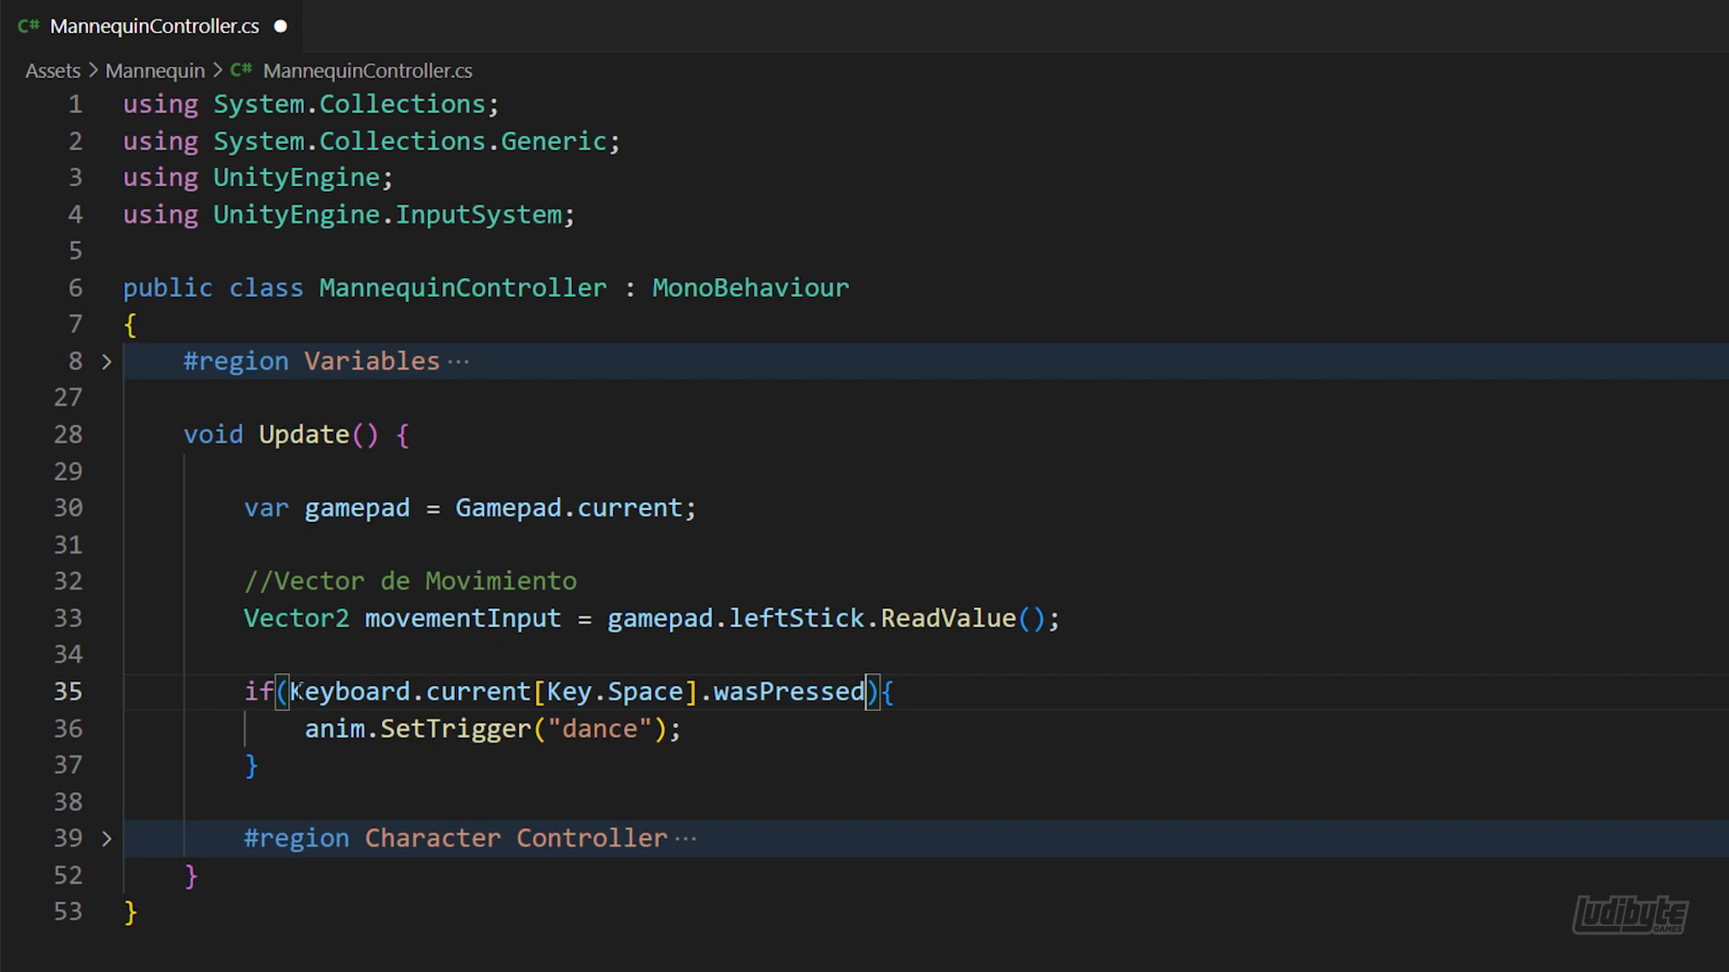
type("Frame")
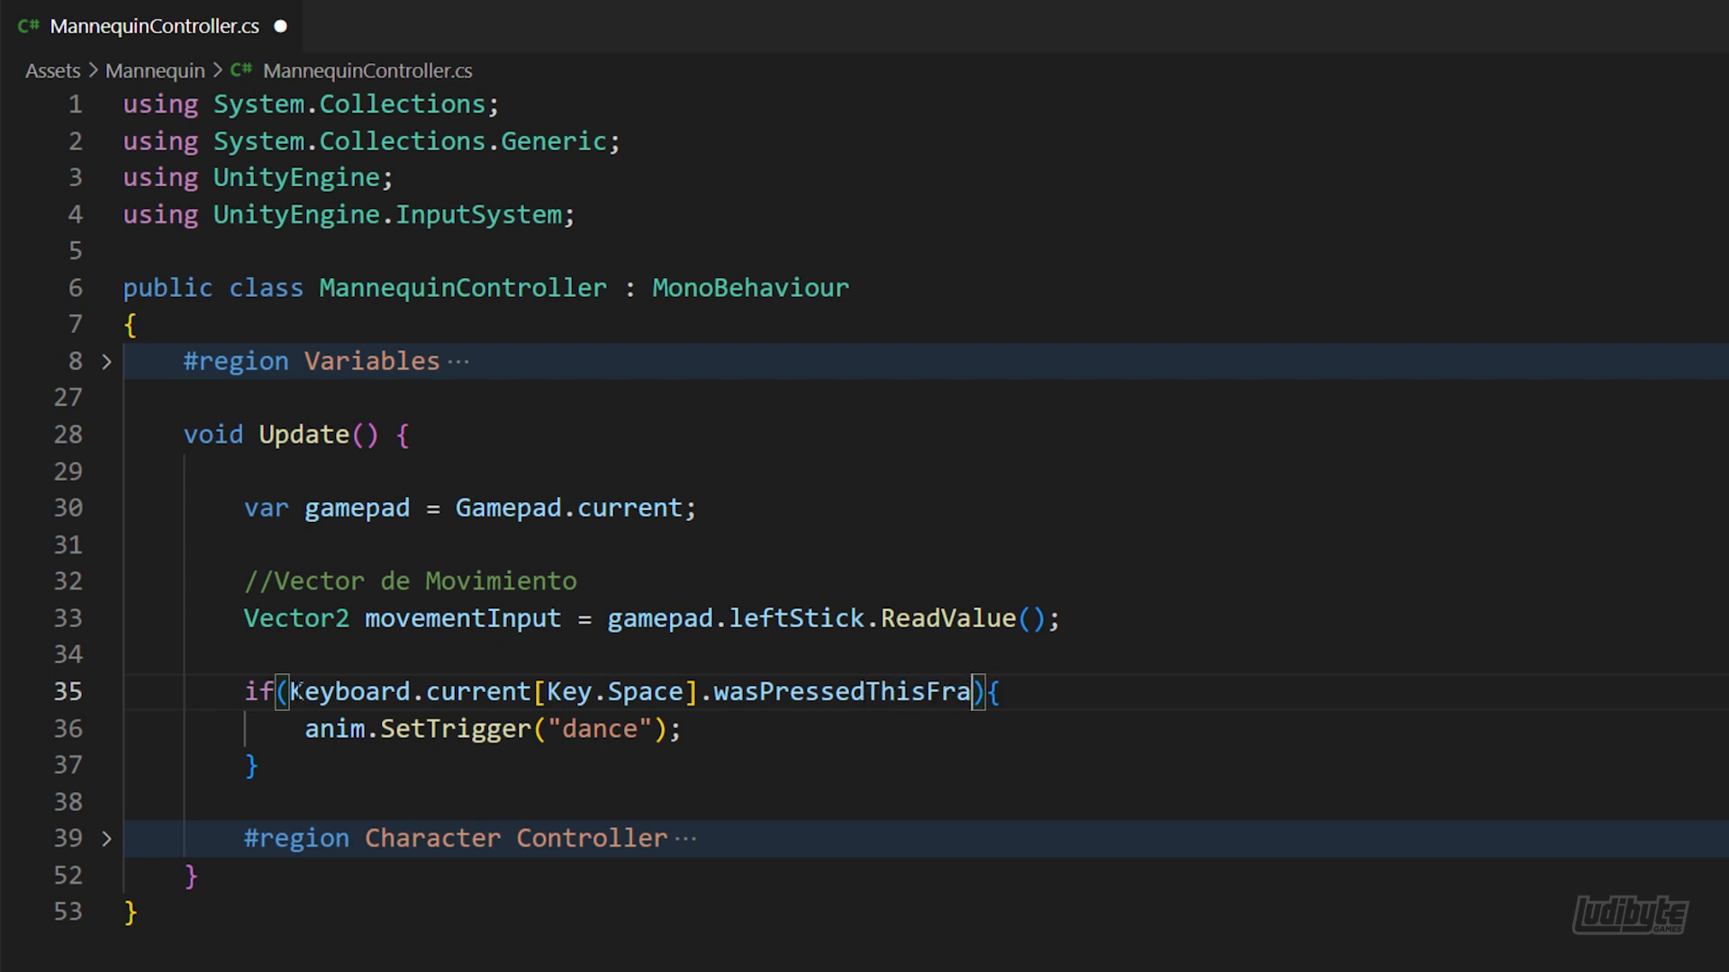
key("ctrl+s")
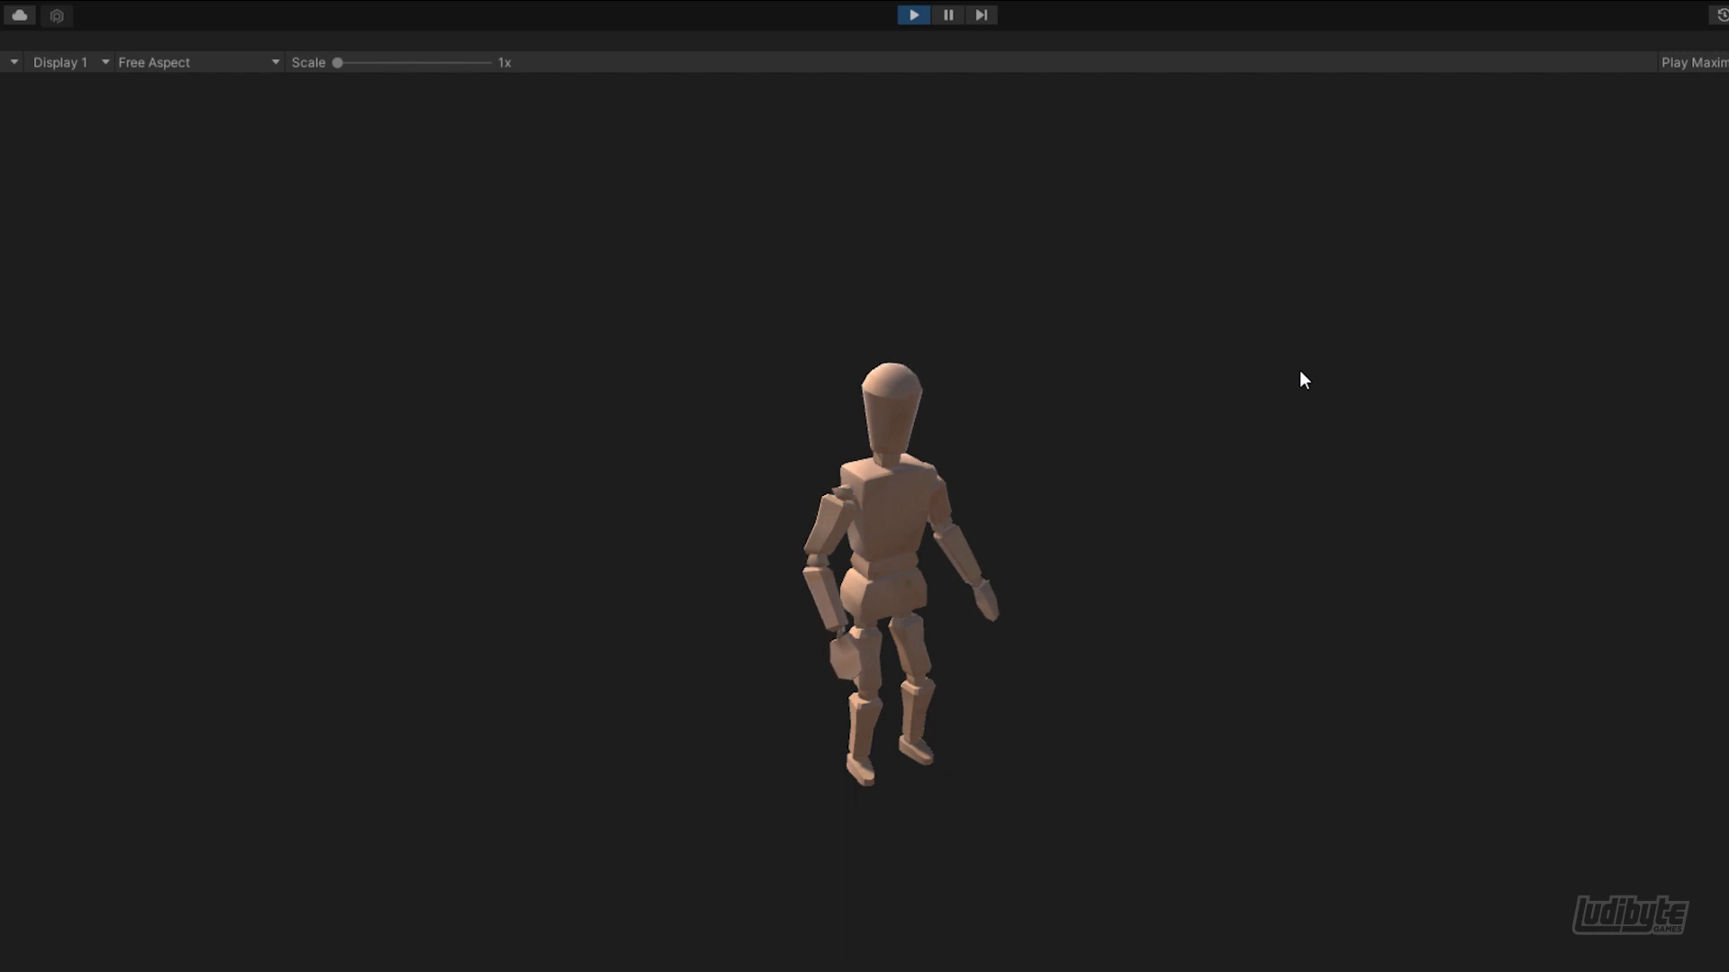
Test the mannequin's dance trigger and its movement in several directions in Unity's Play mode
key("space")
key("a")
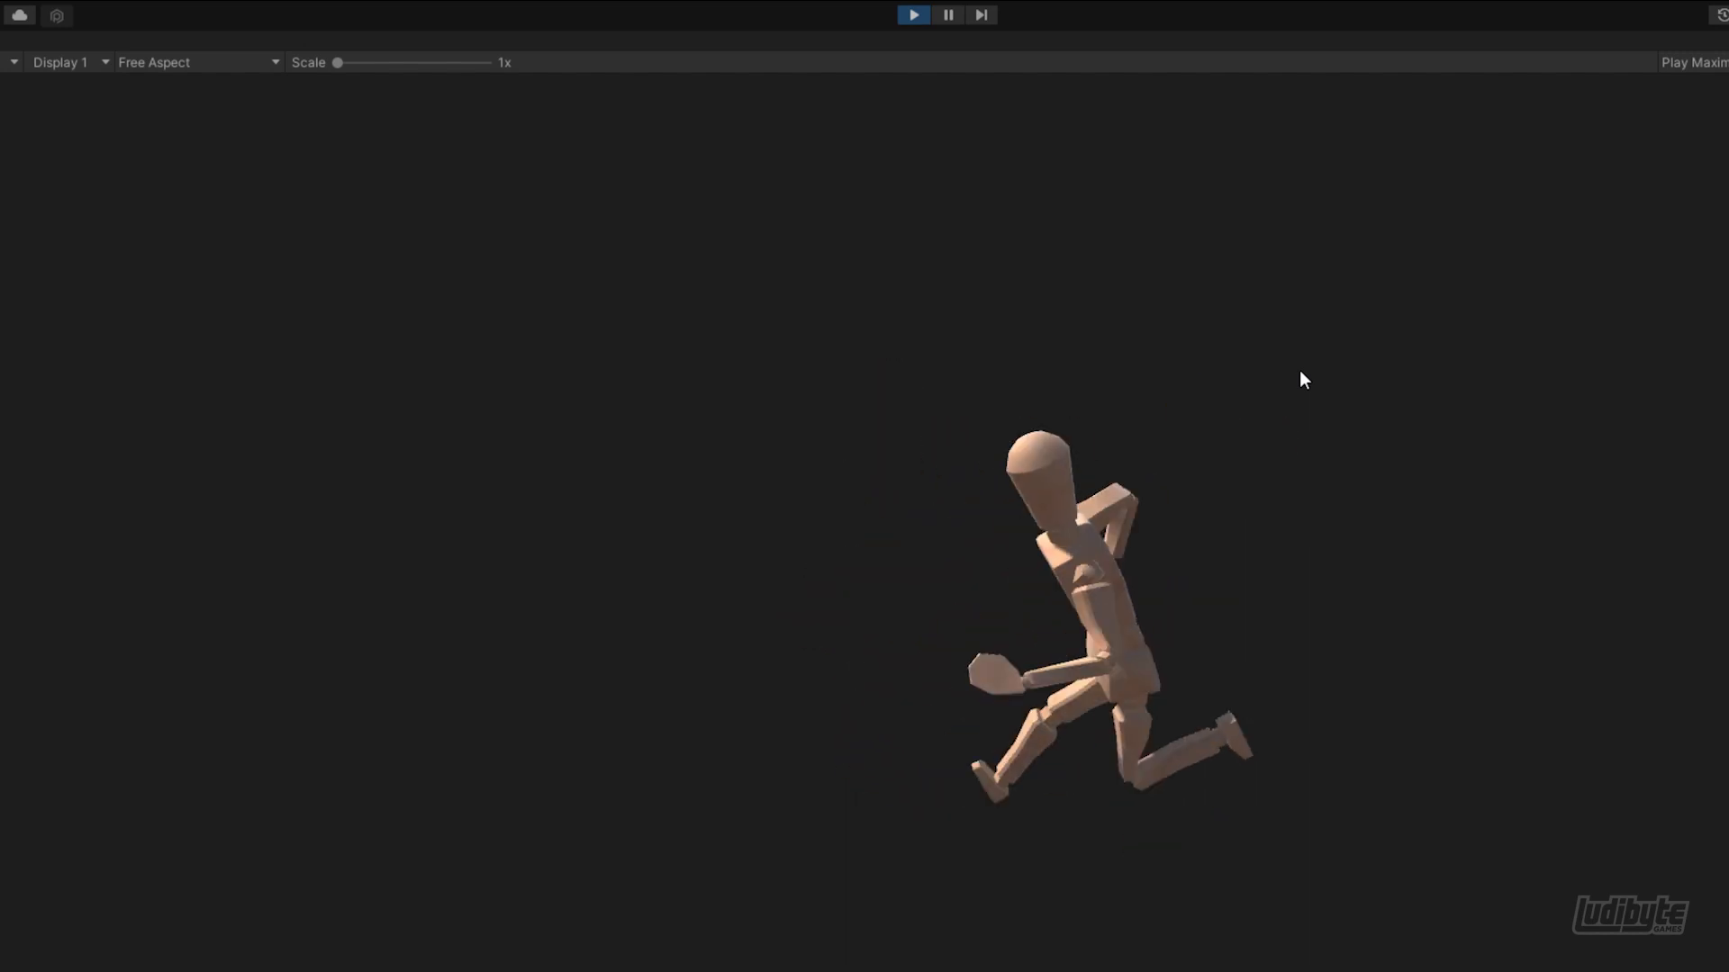
key("w")
key("d")
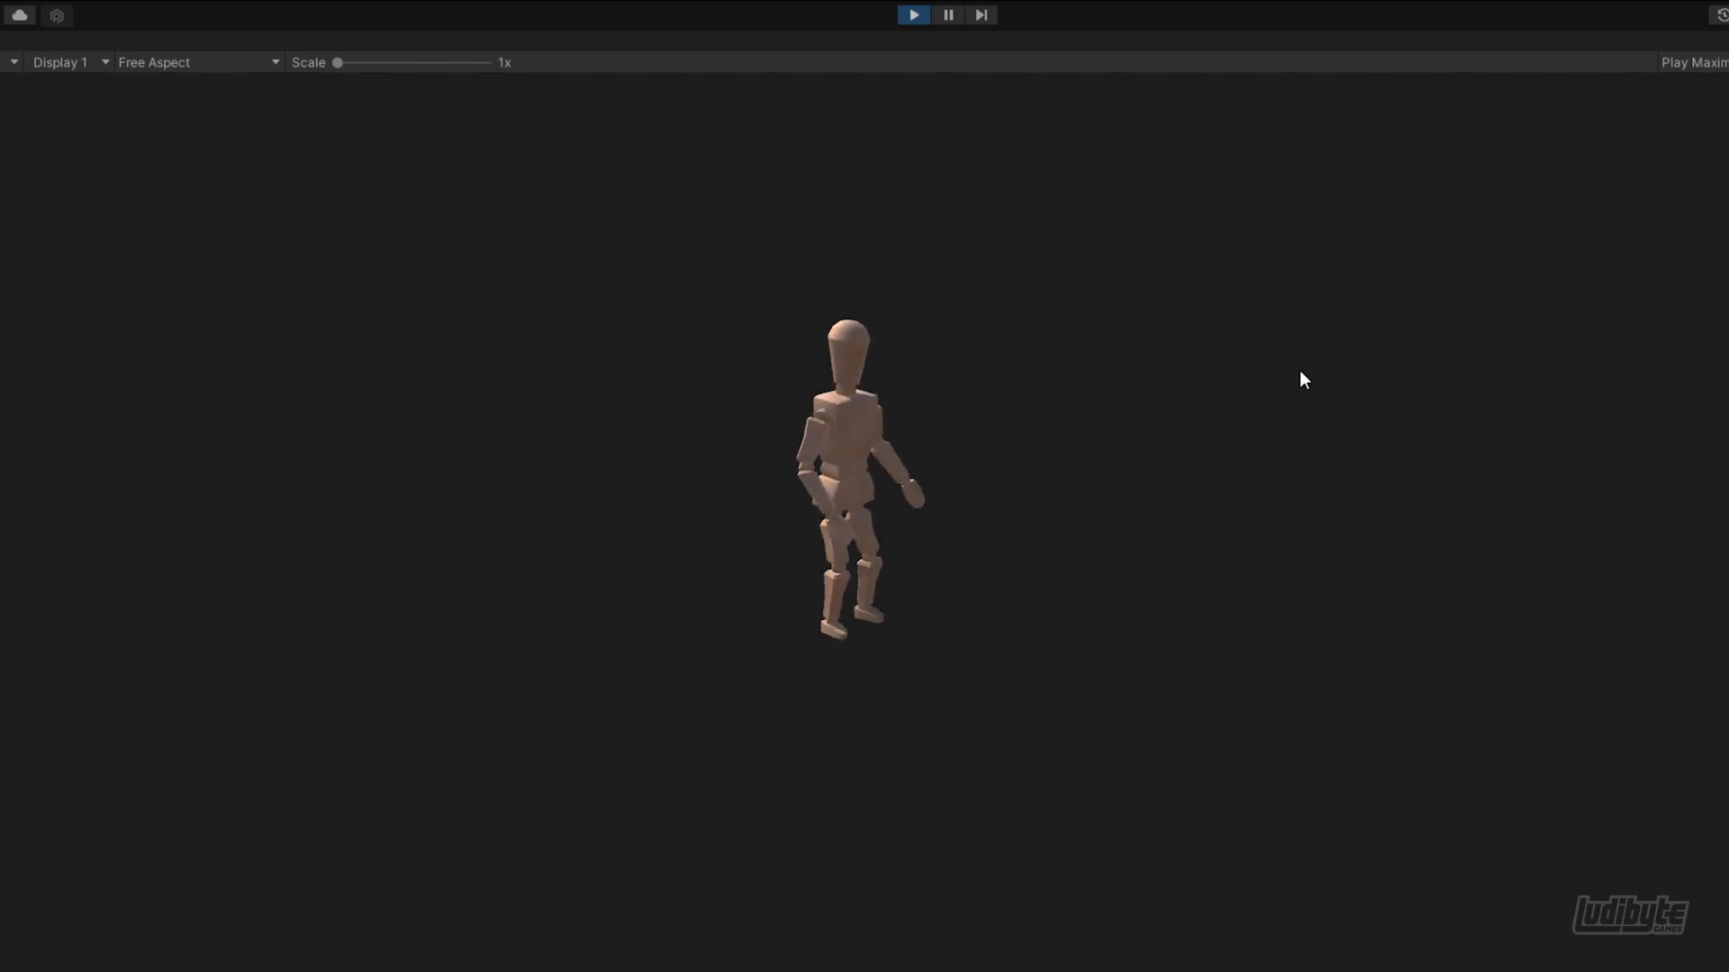
Keep steering the running mannequin forward, back and to both sides in Play mode to check its turning and movement
key("d")
key("s")
key("a")
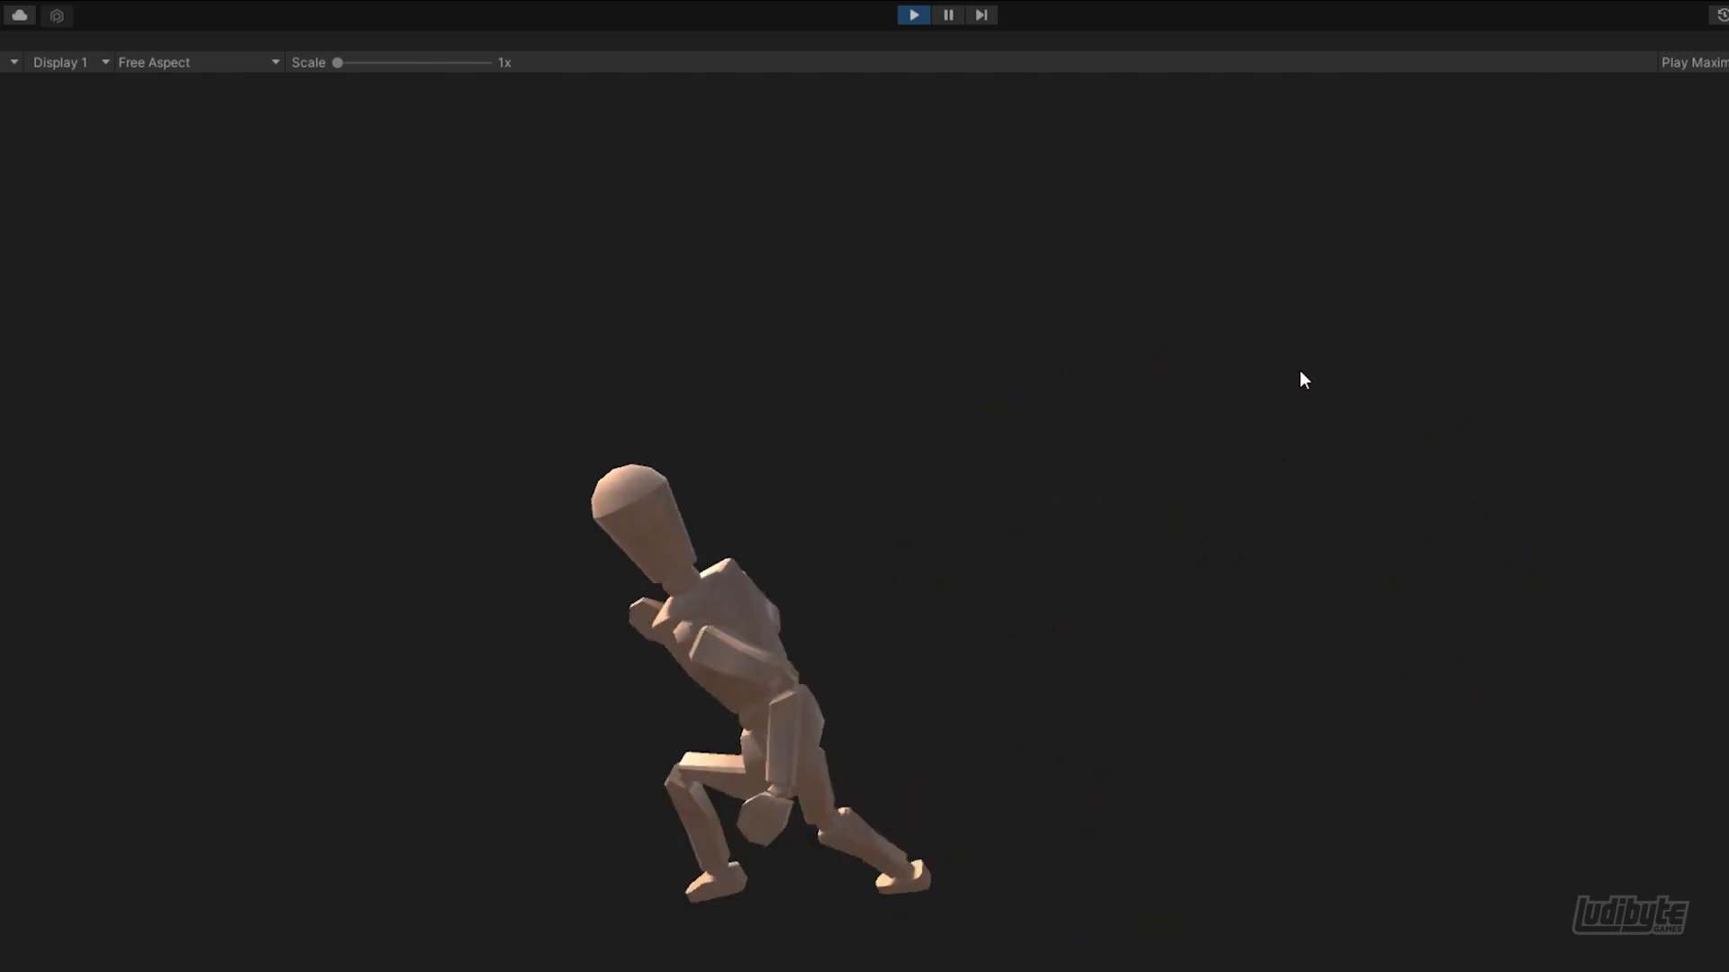
key("w")
key("d")
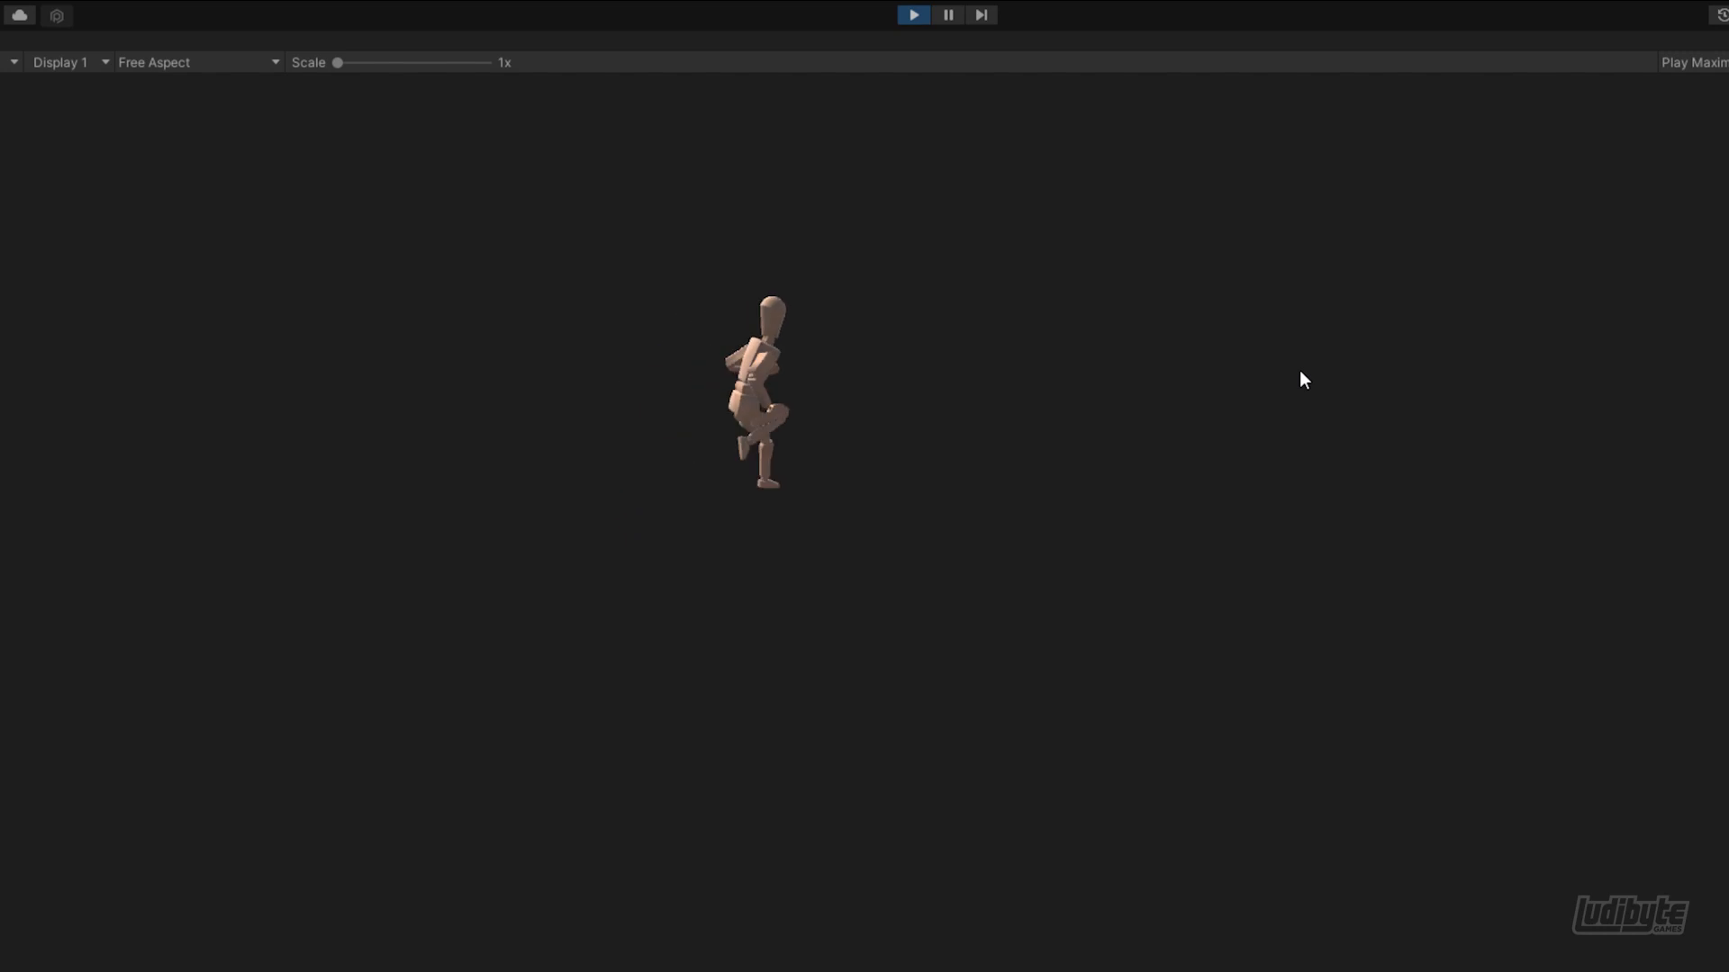
key("s")
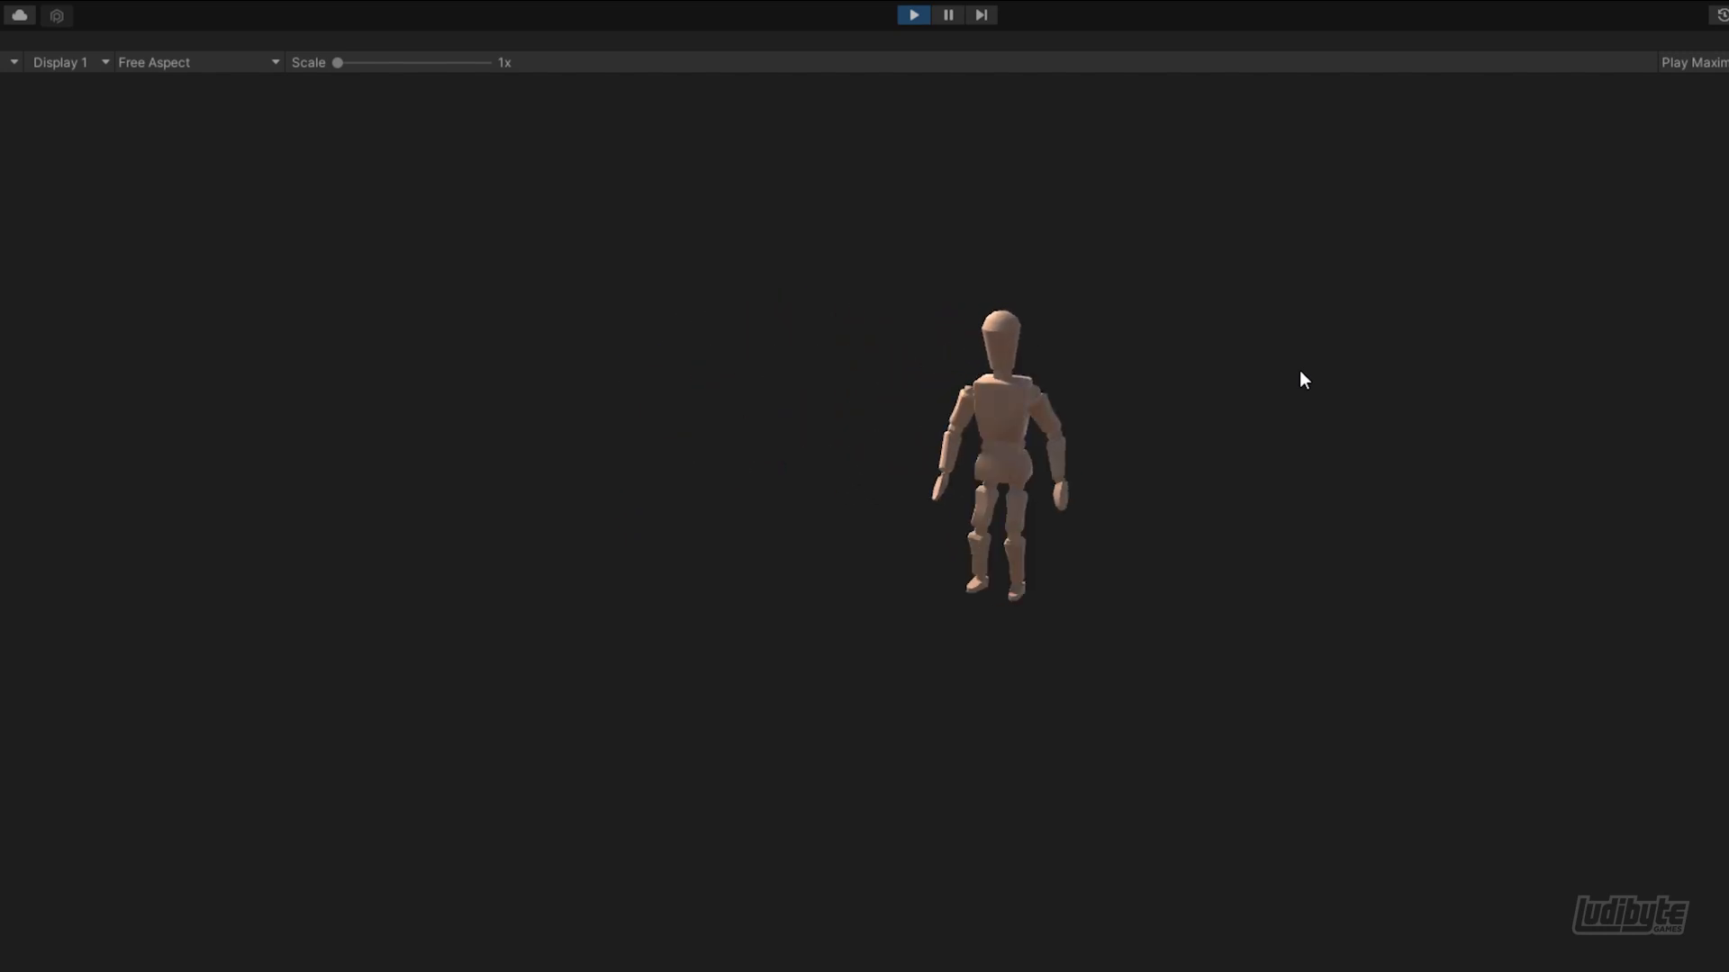
left_click(1299, 370)
key("s")
key("a")
key("w")
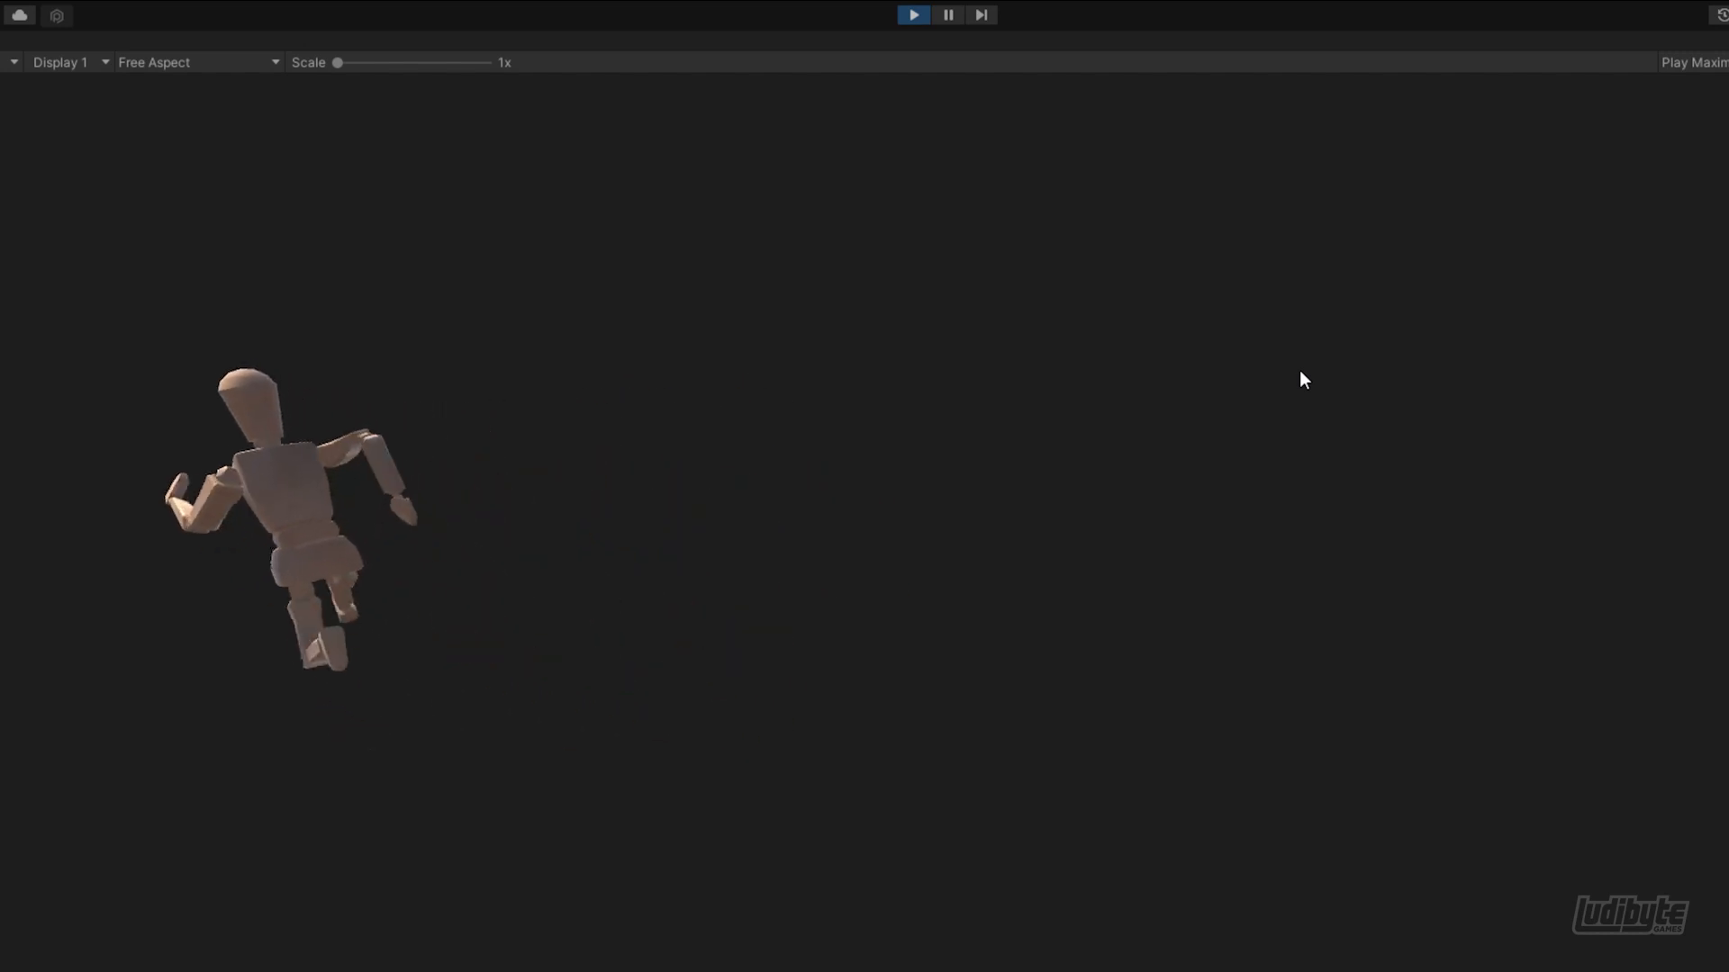
key("d")
key("s")
key("a")
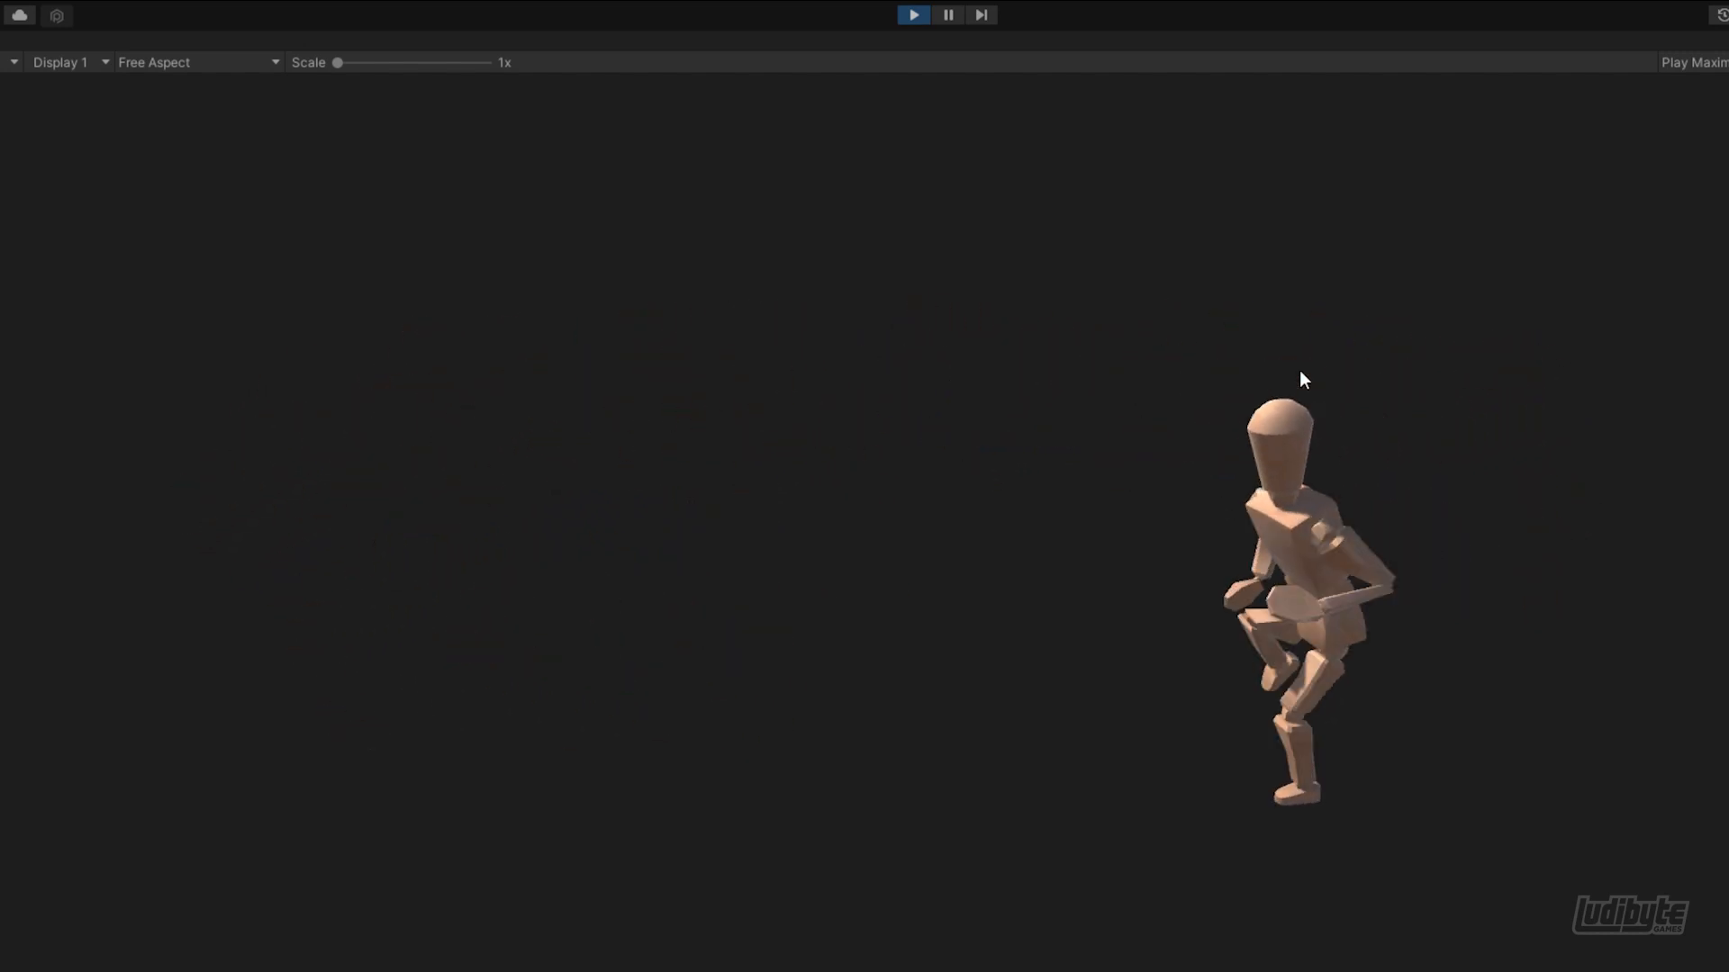
key("w")
key("d")
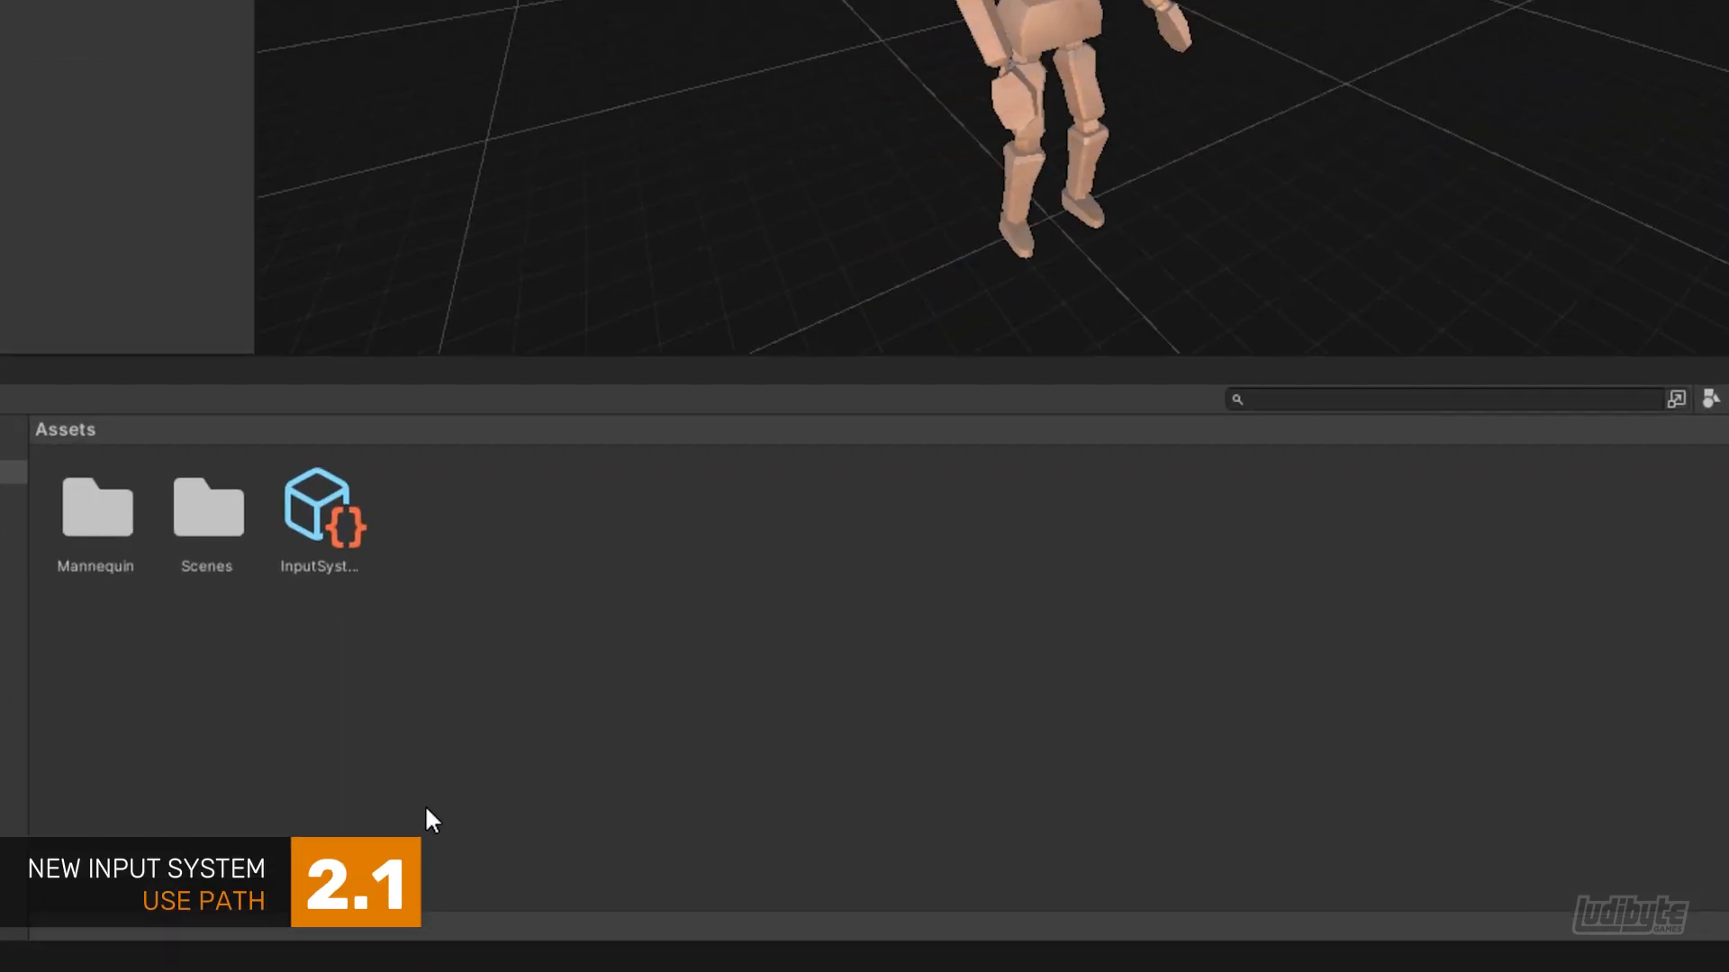
Create an Input Actions asset named "Map" in the Assets folder and open it for editing
right_click(429, 869)
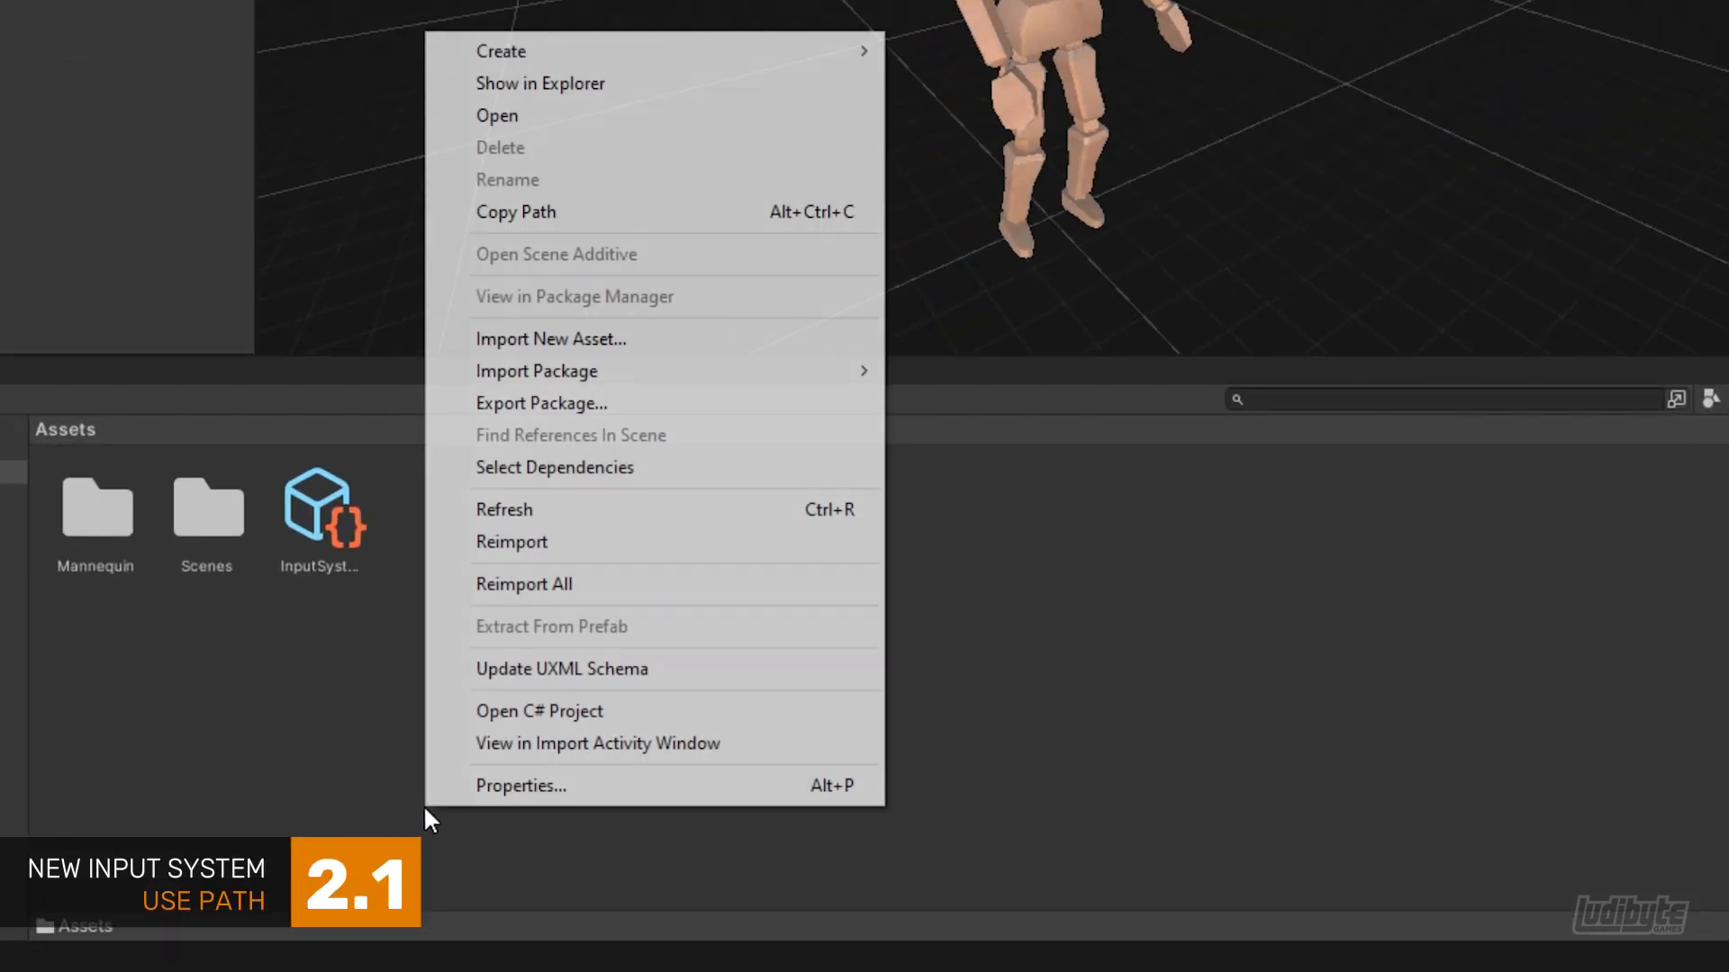
mouse_move(584, 50)
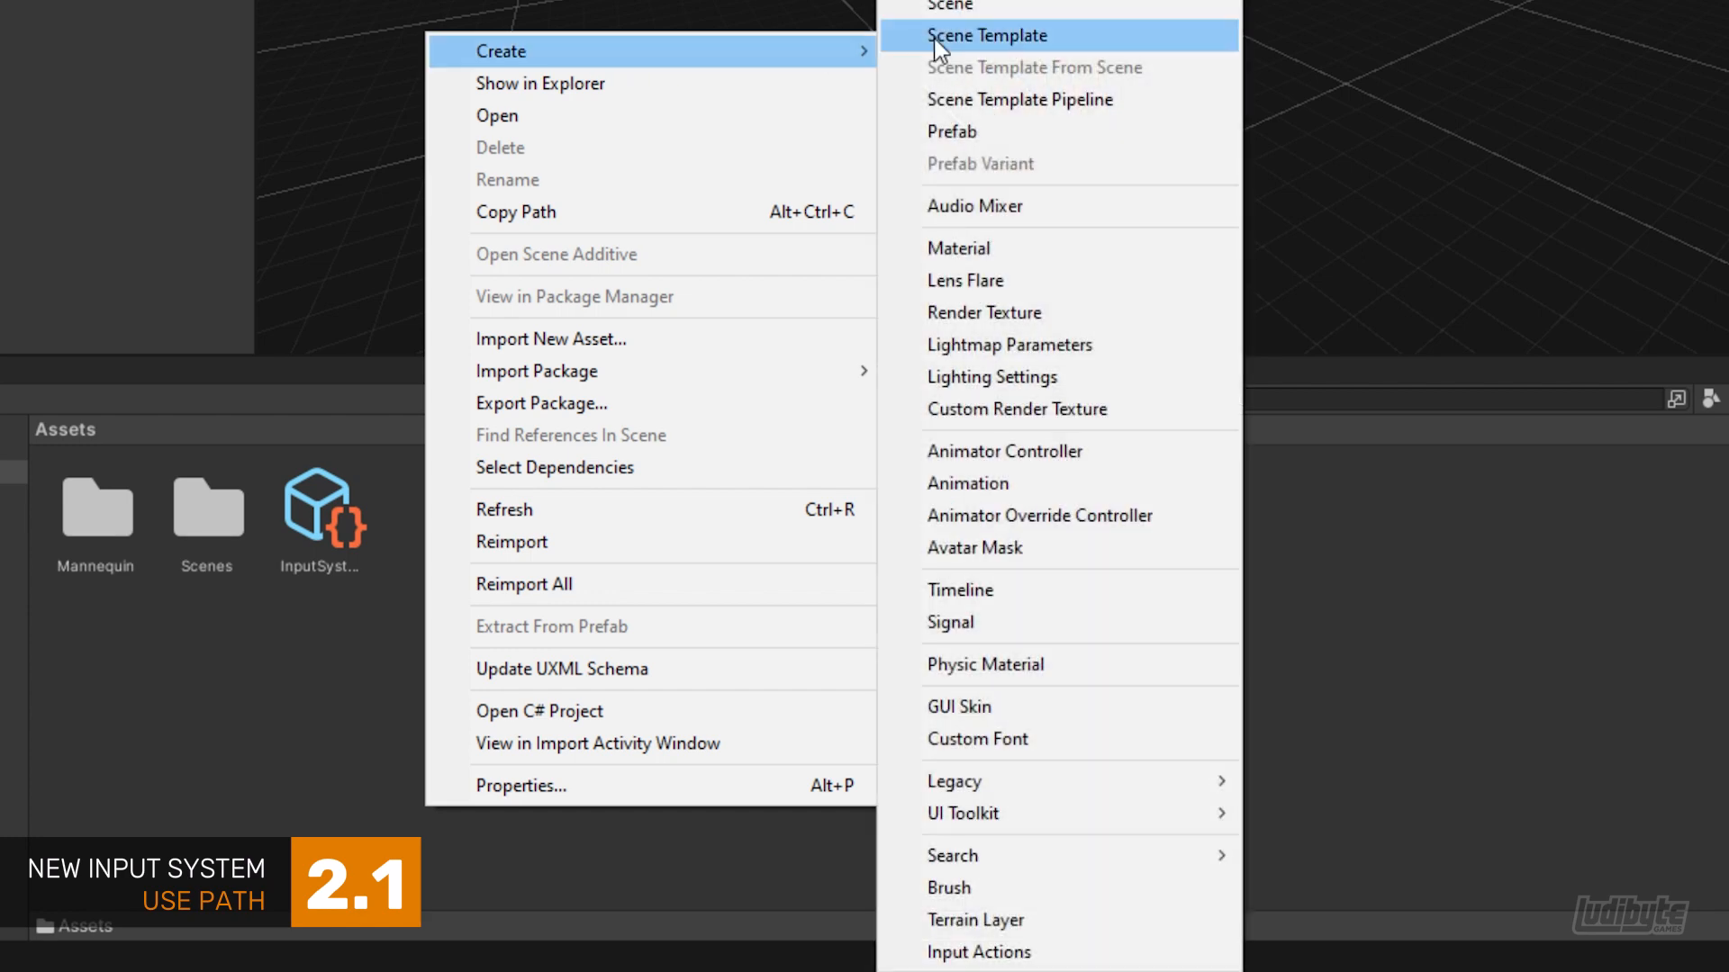
left_click(990, 955)
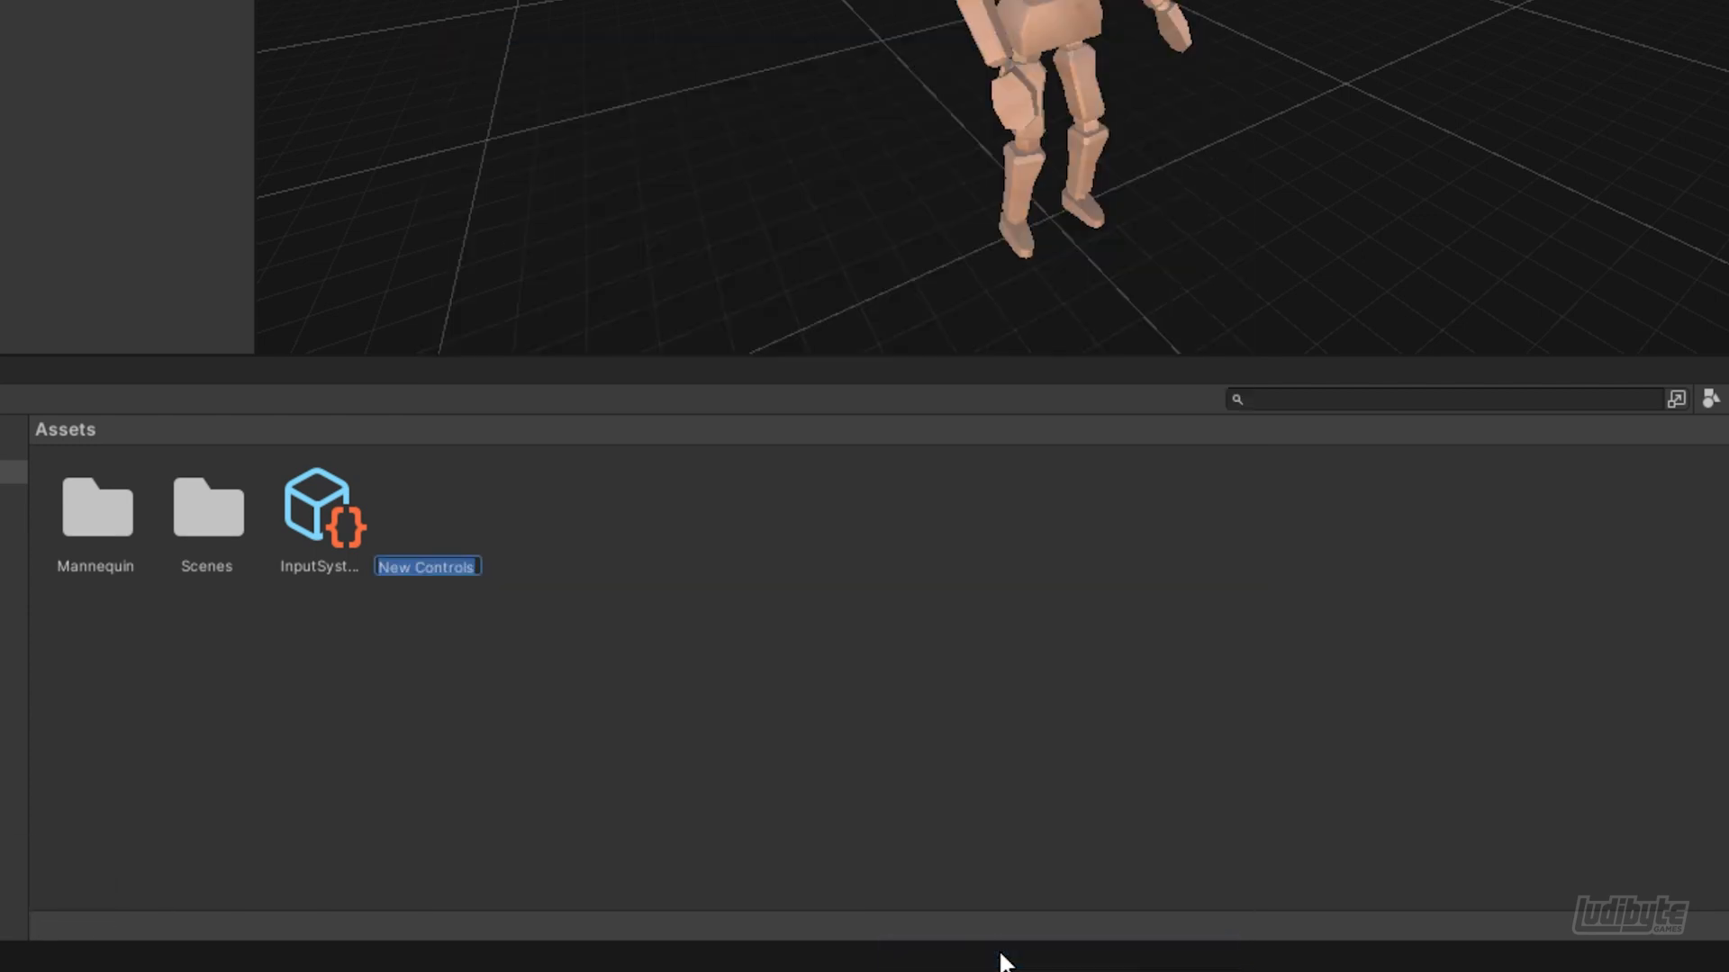
type("Map")
key("Return")
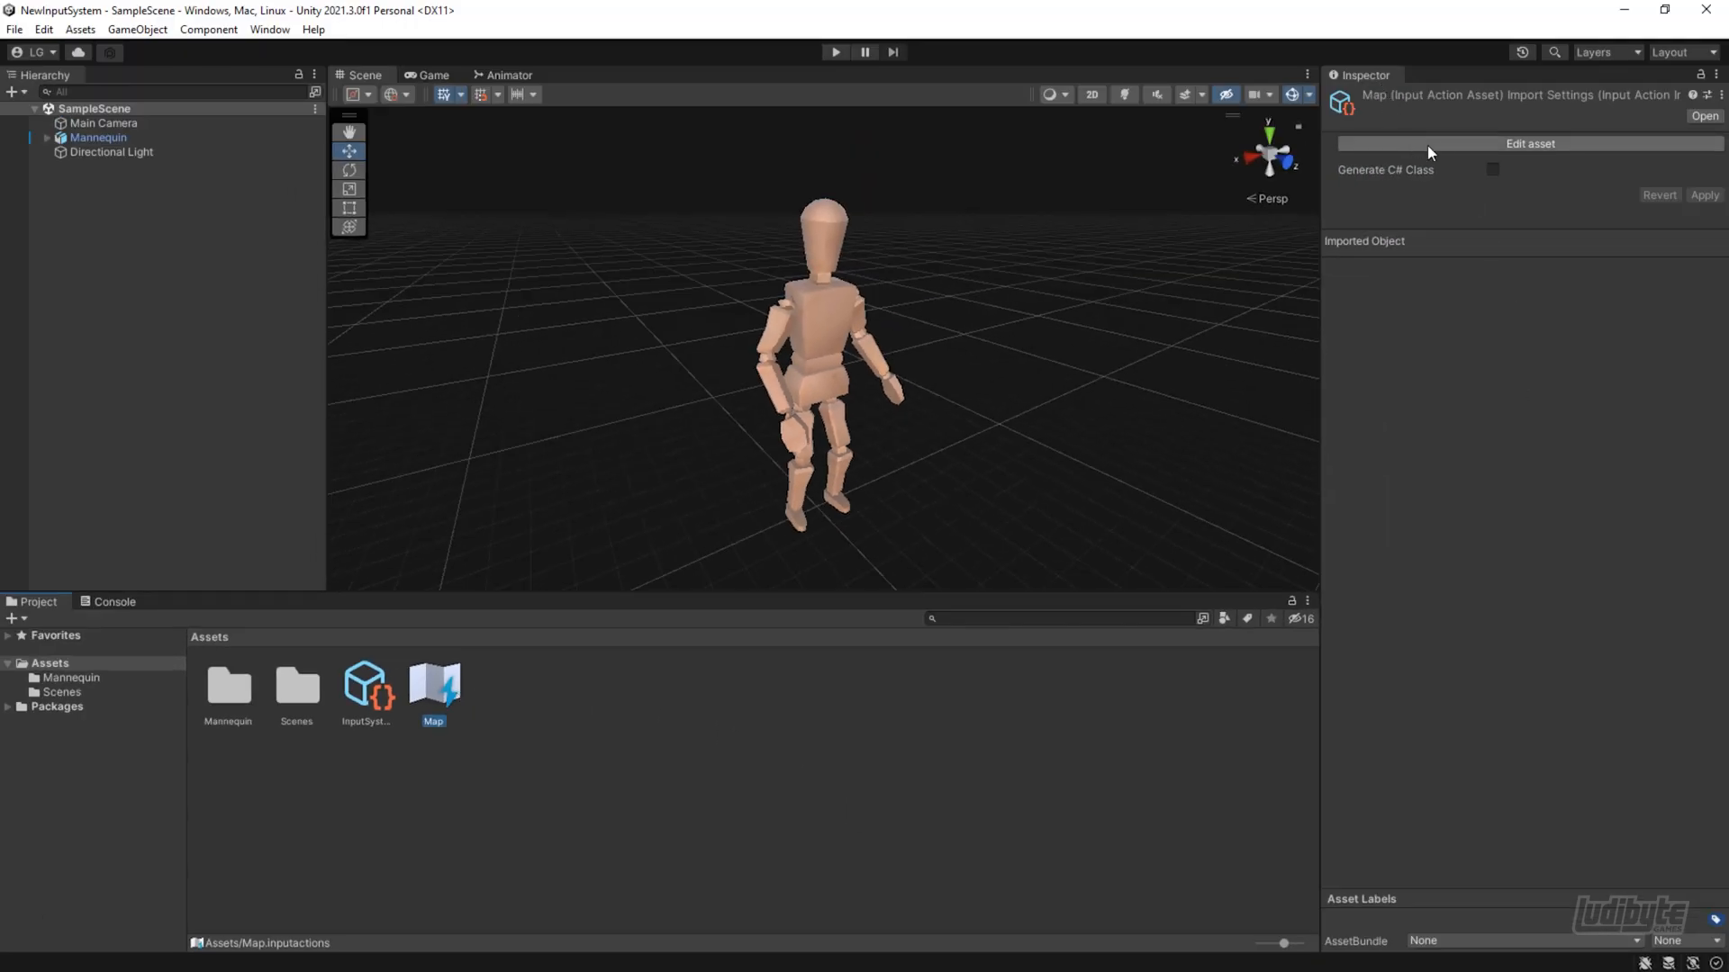
left_click(1465, 144)
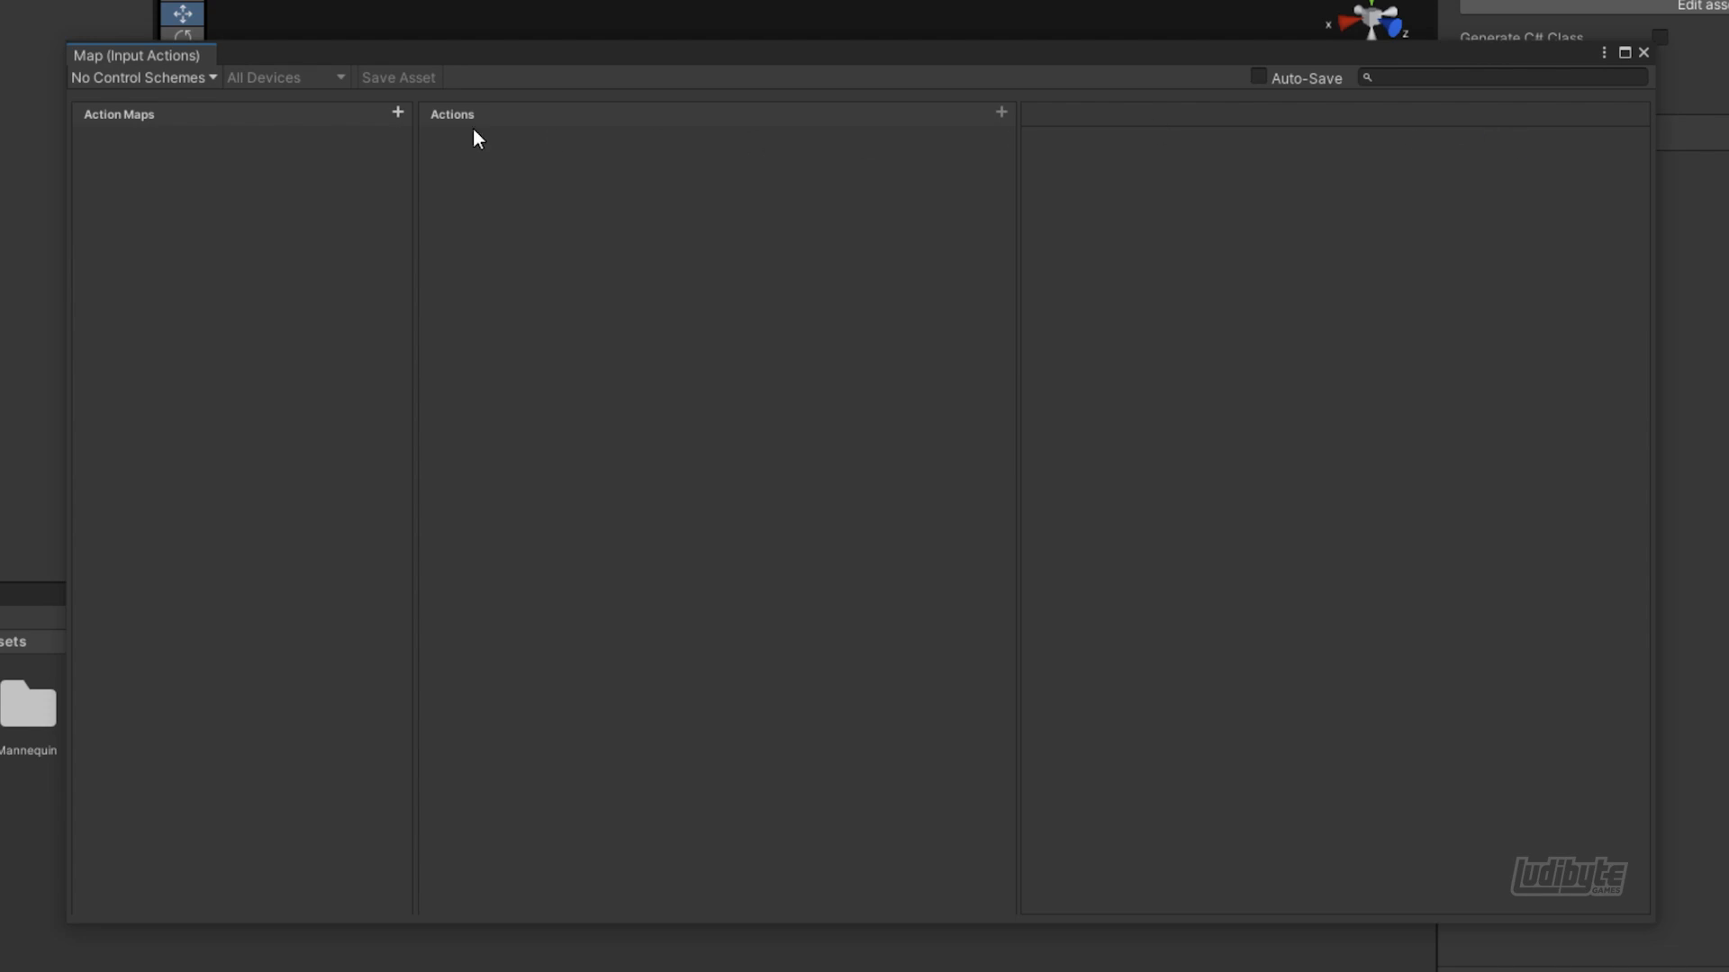
Add a control scheme named "Gamepad" to the Map input actions
left_click(197, 81)
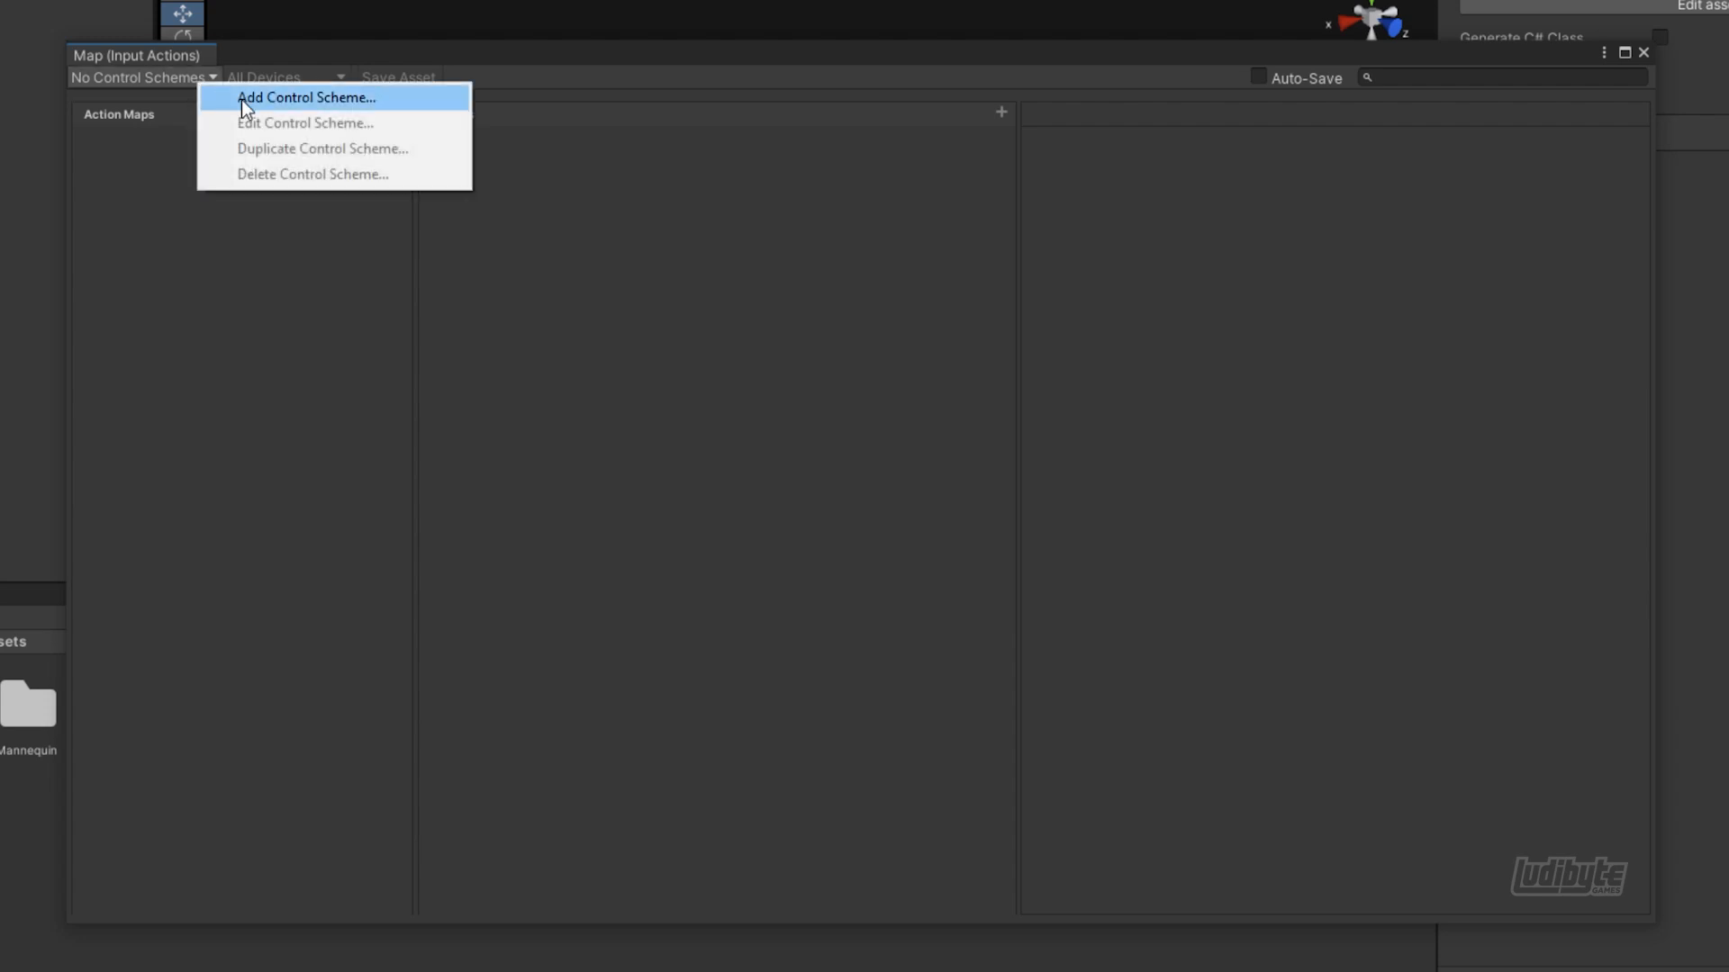
left_click(277, 99)
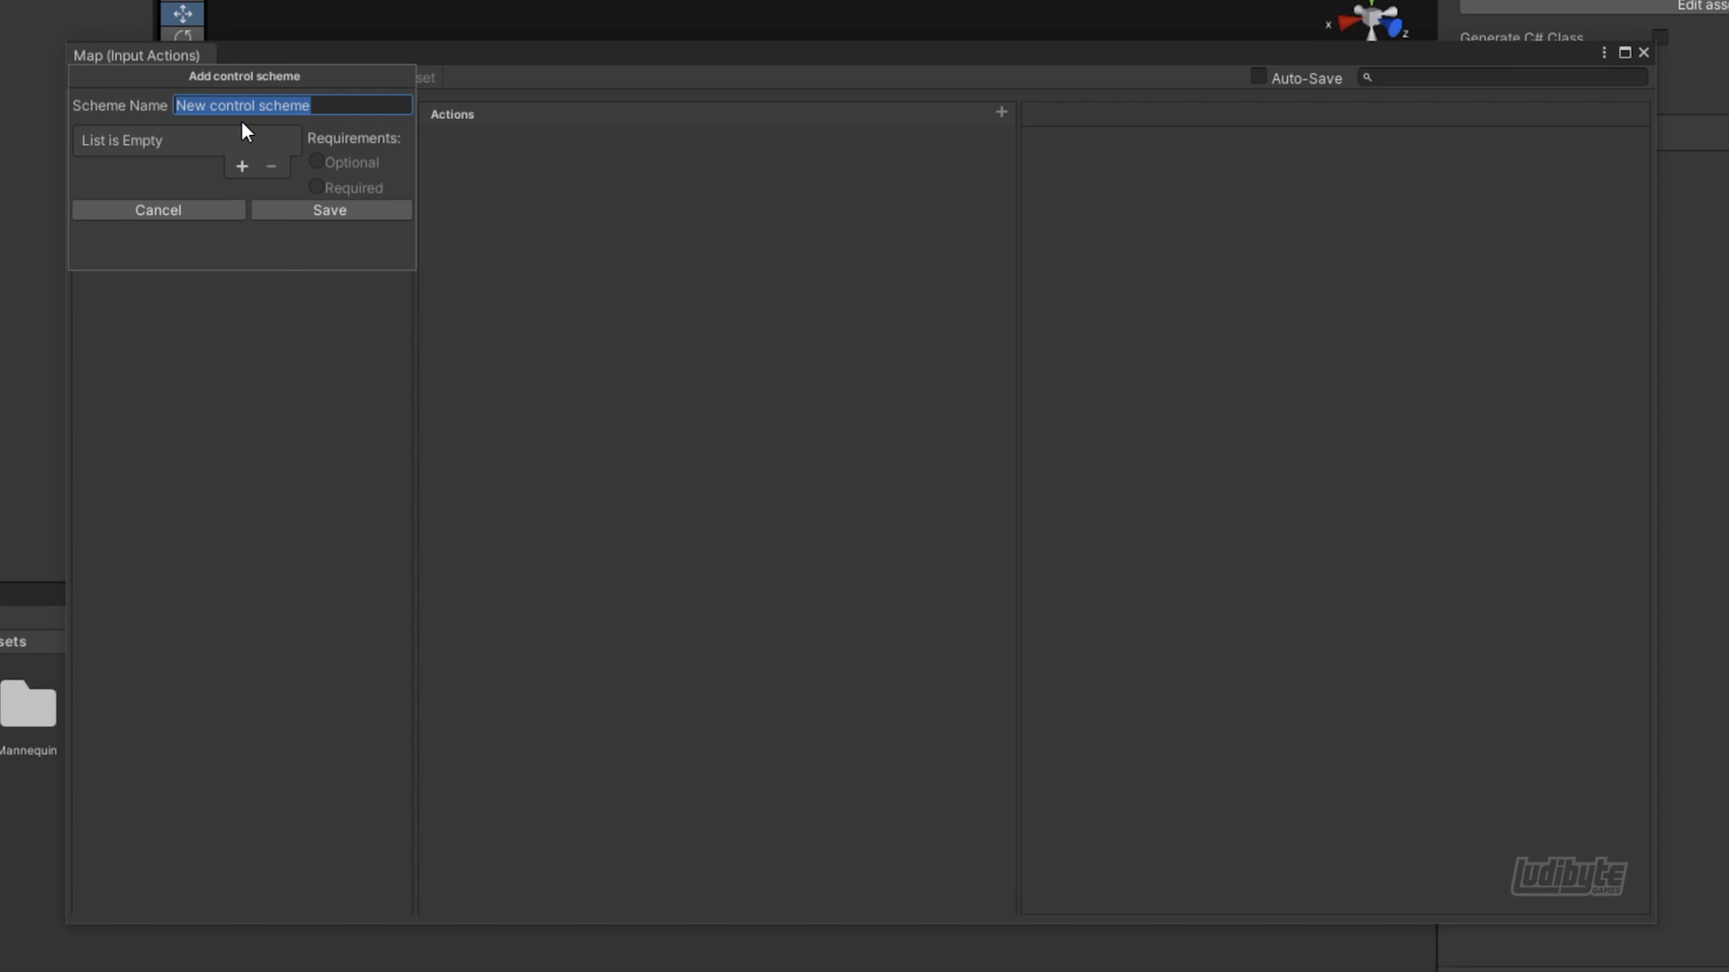
type("Gamepad")
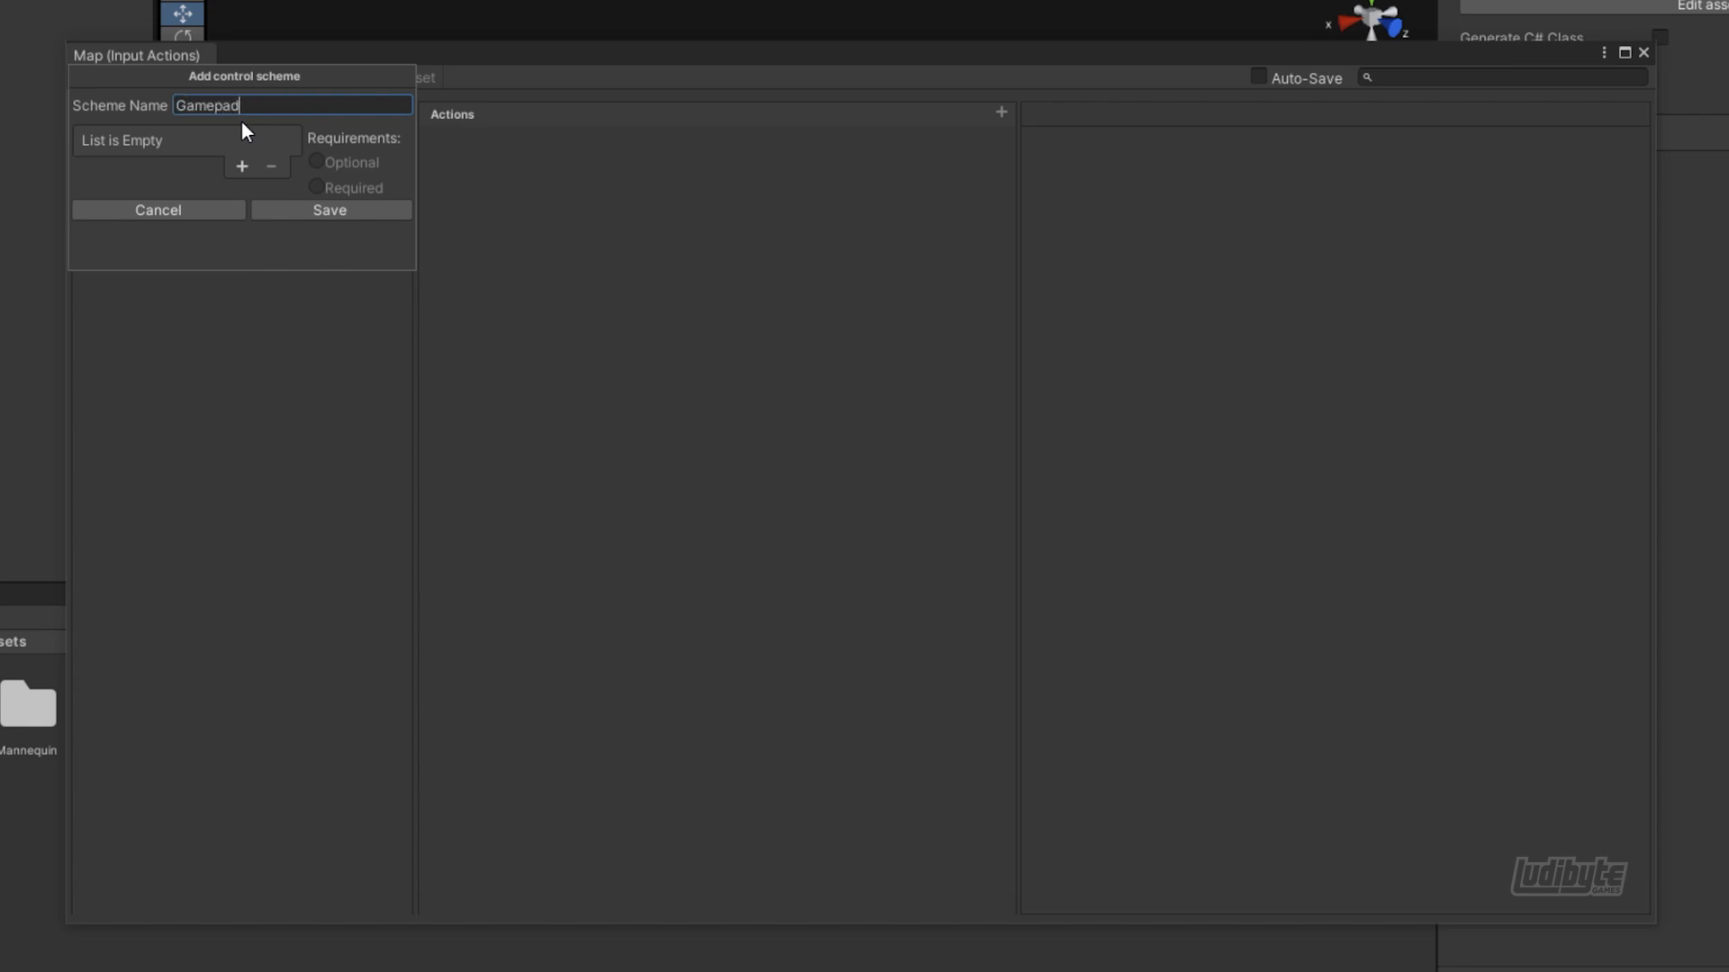
left_click(242, 167)
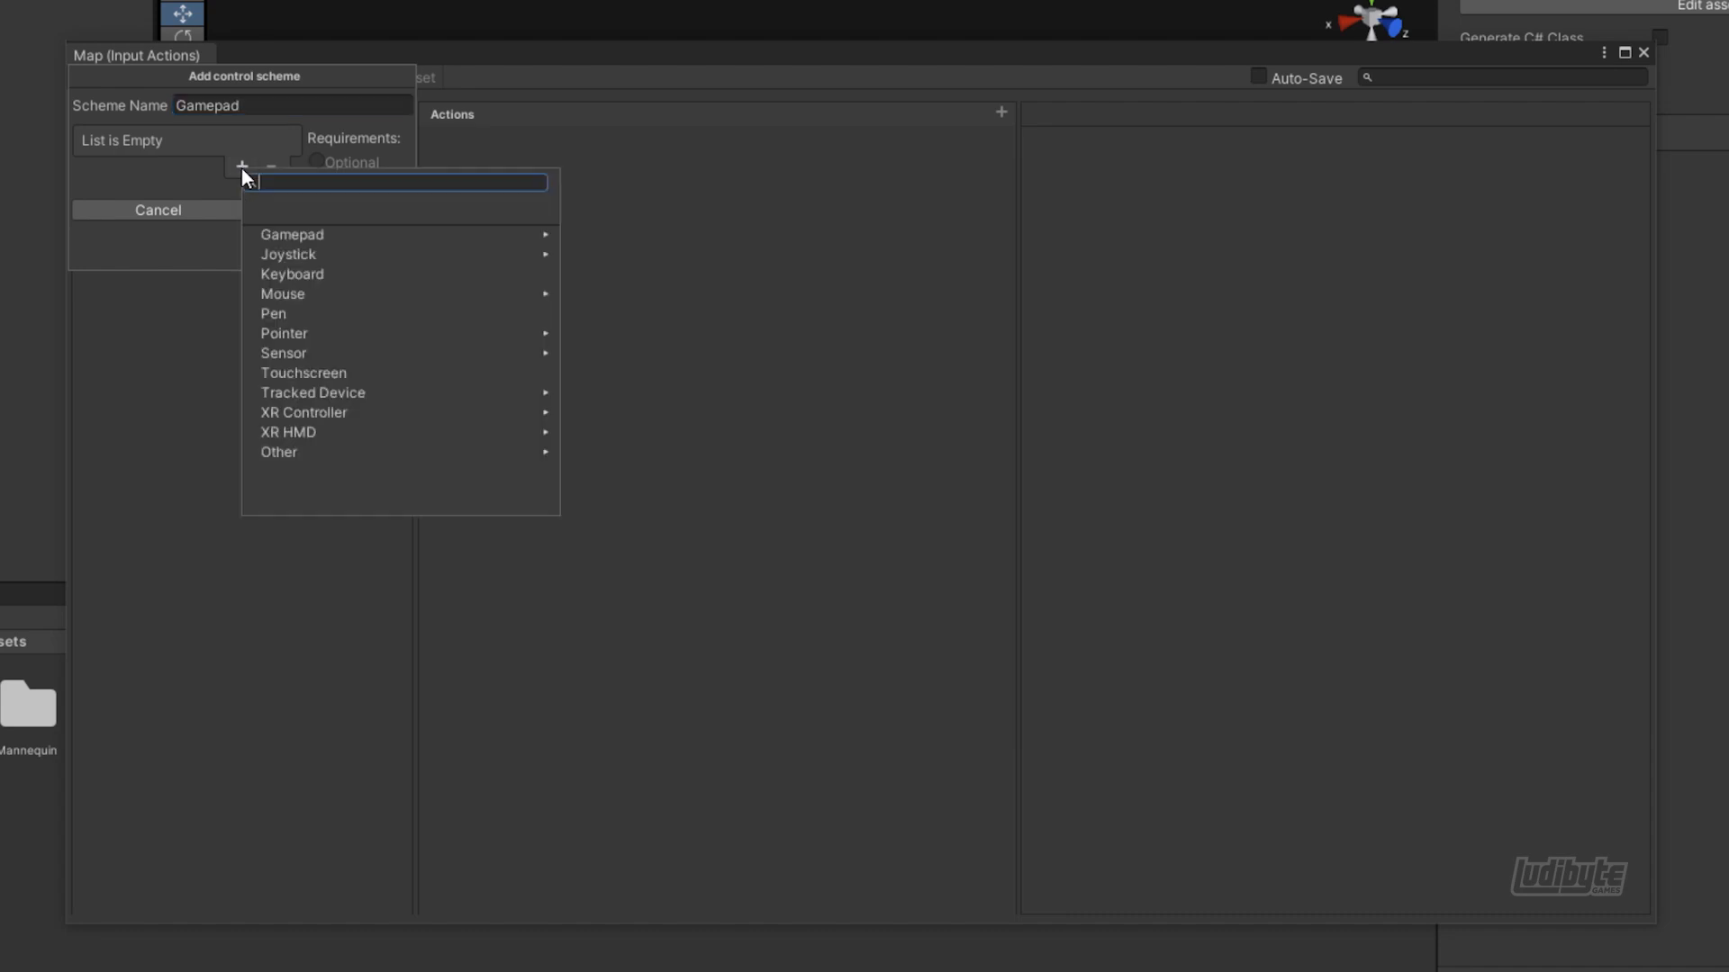
left_click(280, 229)
left_click(298, 216)
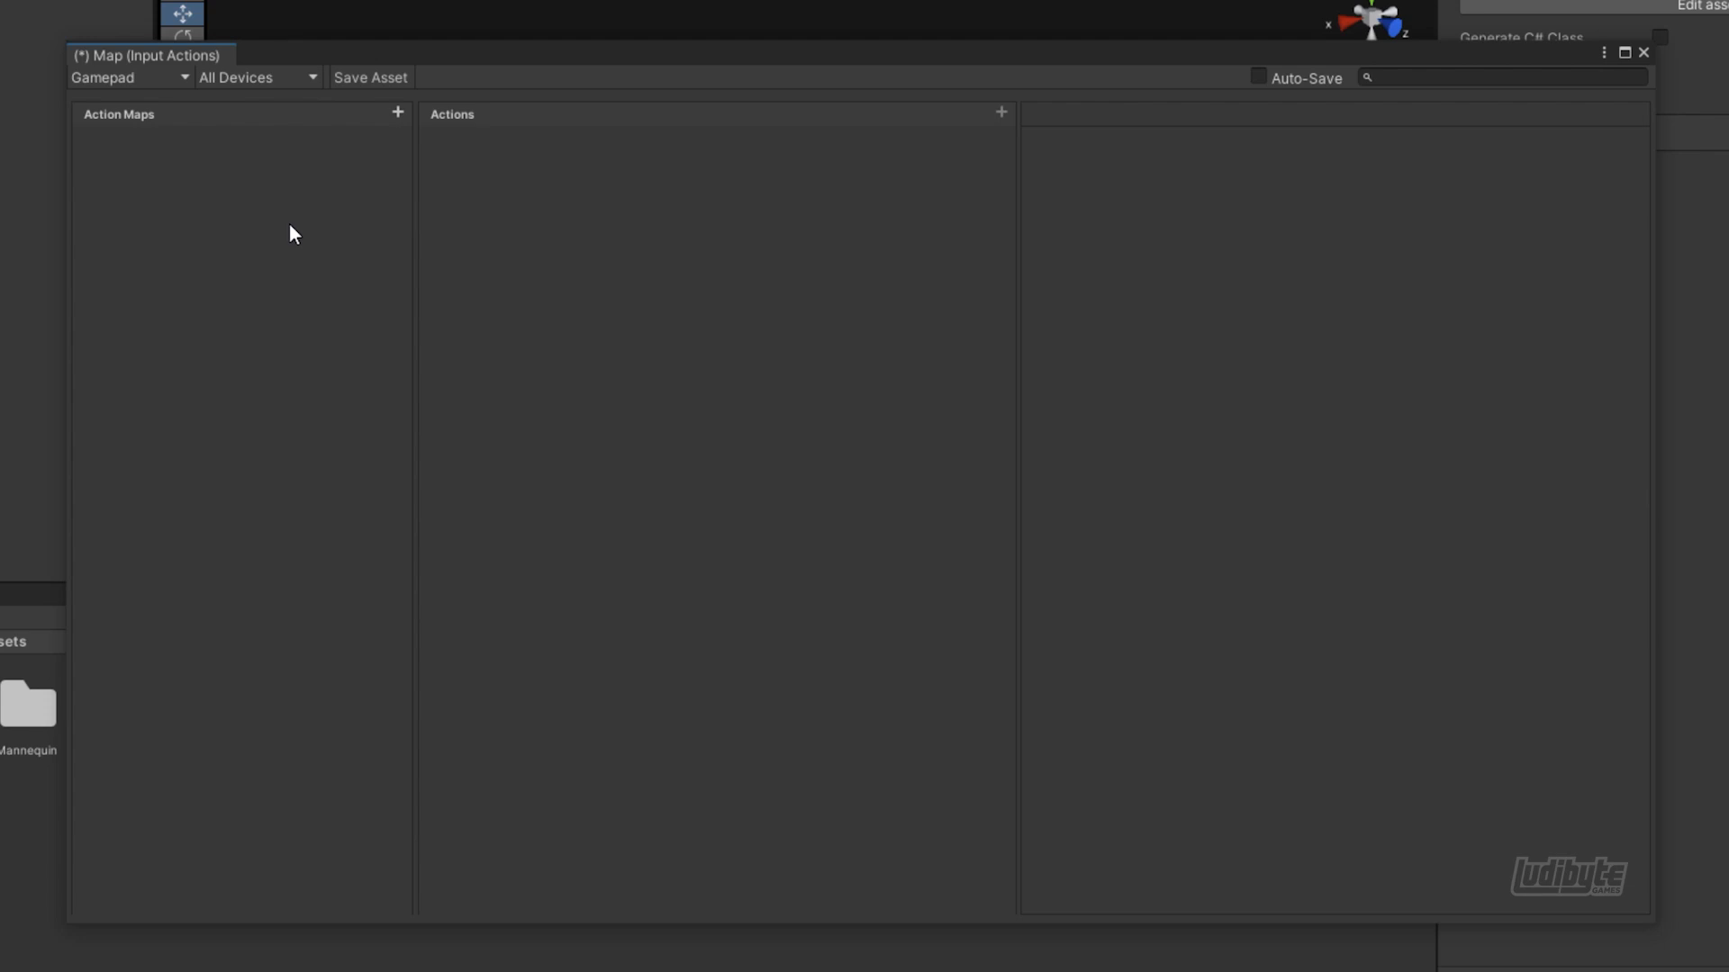
Delete the Gamepad control scheme from the Map input actions
left_click(158, 83)
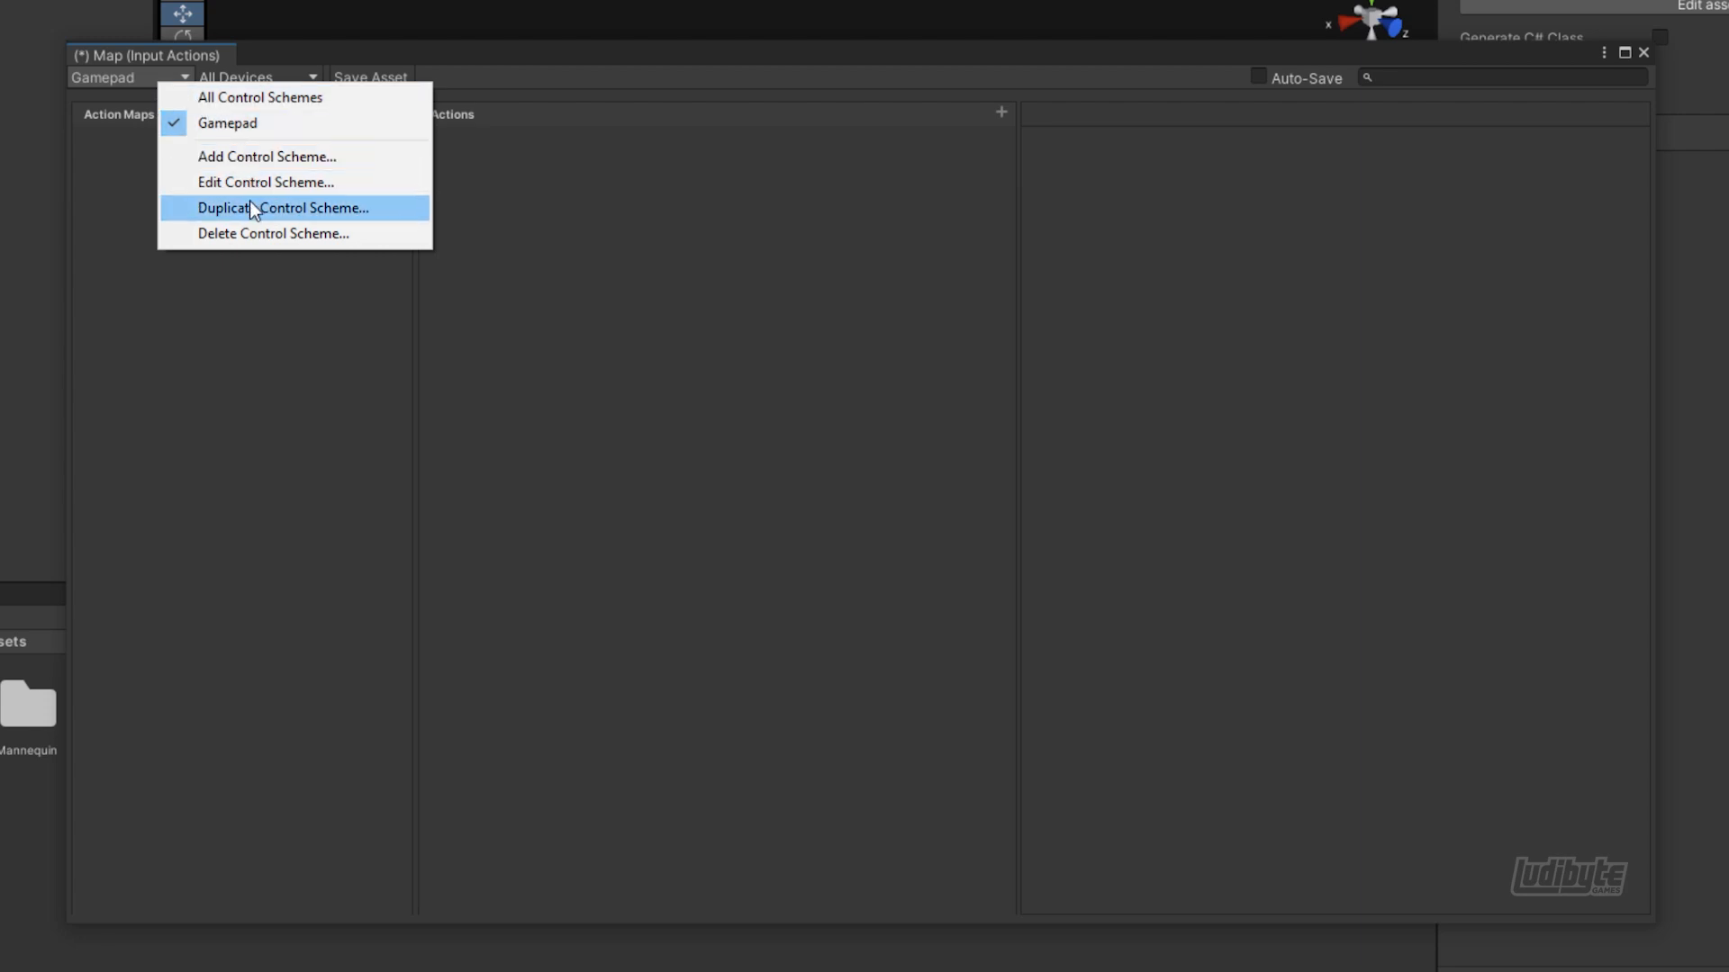
left_click(252, 232)
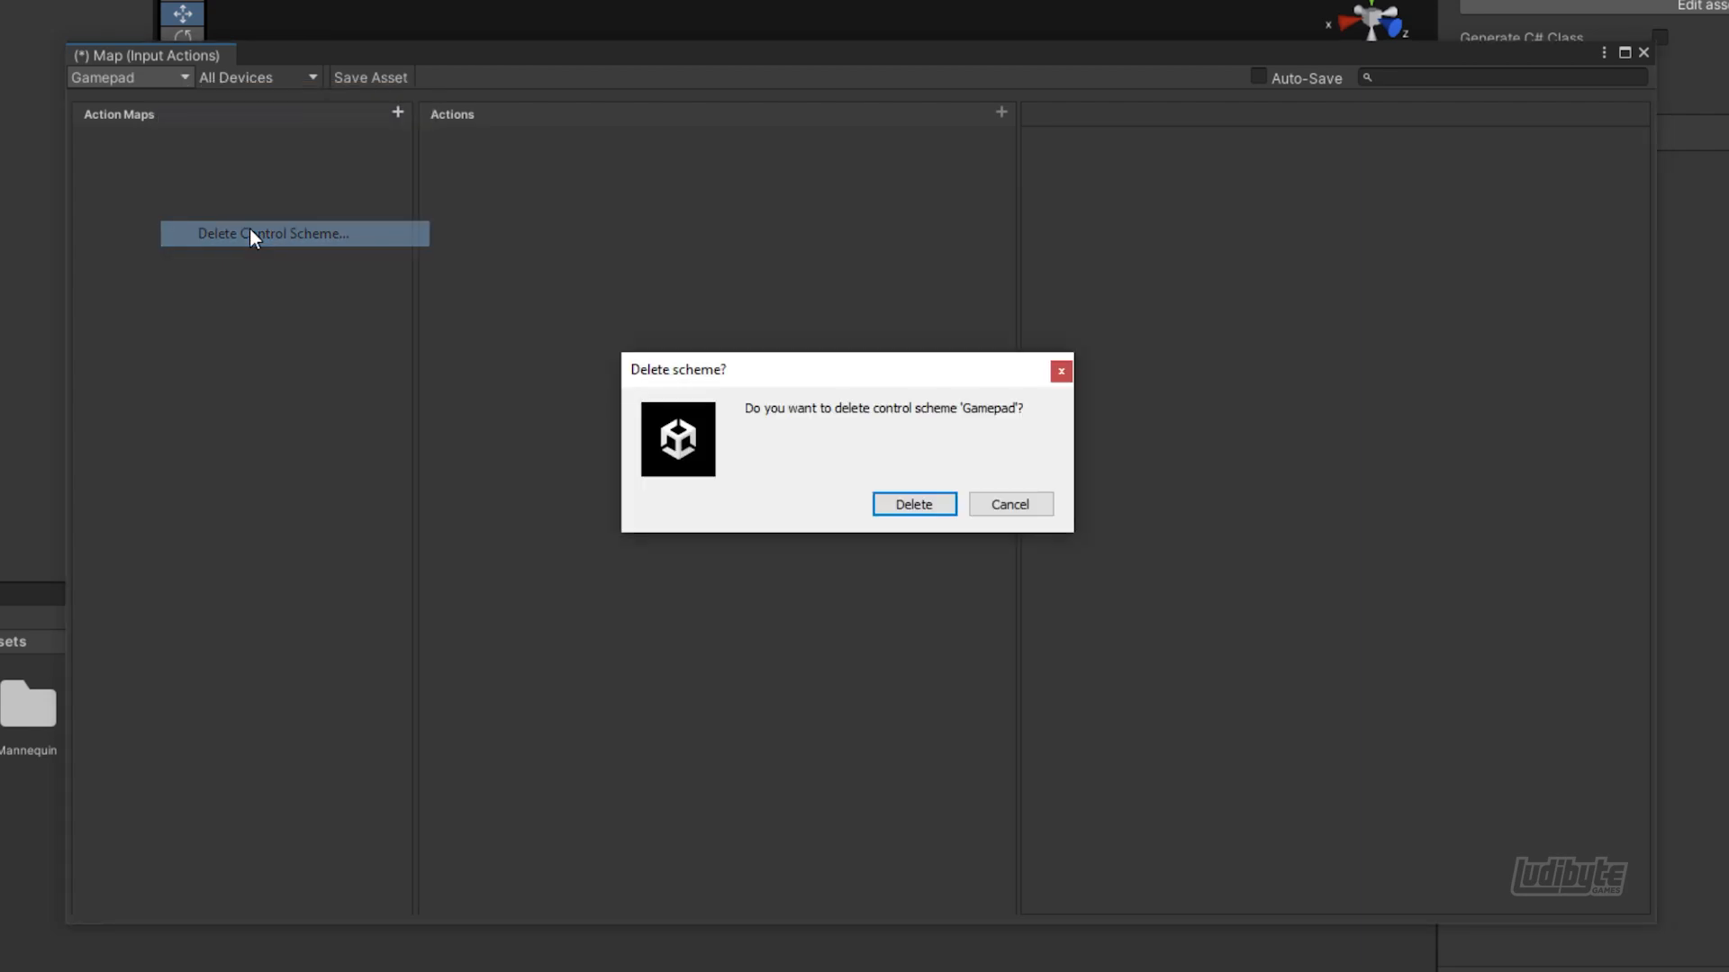
left_click(903, 506)
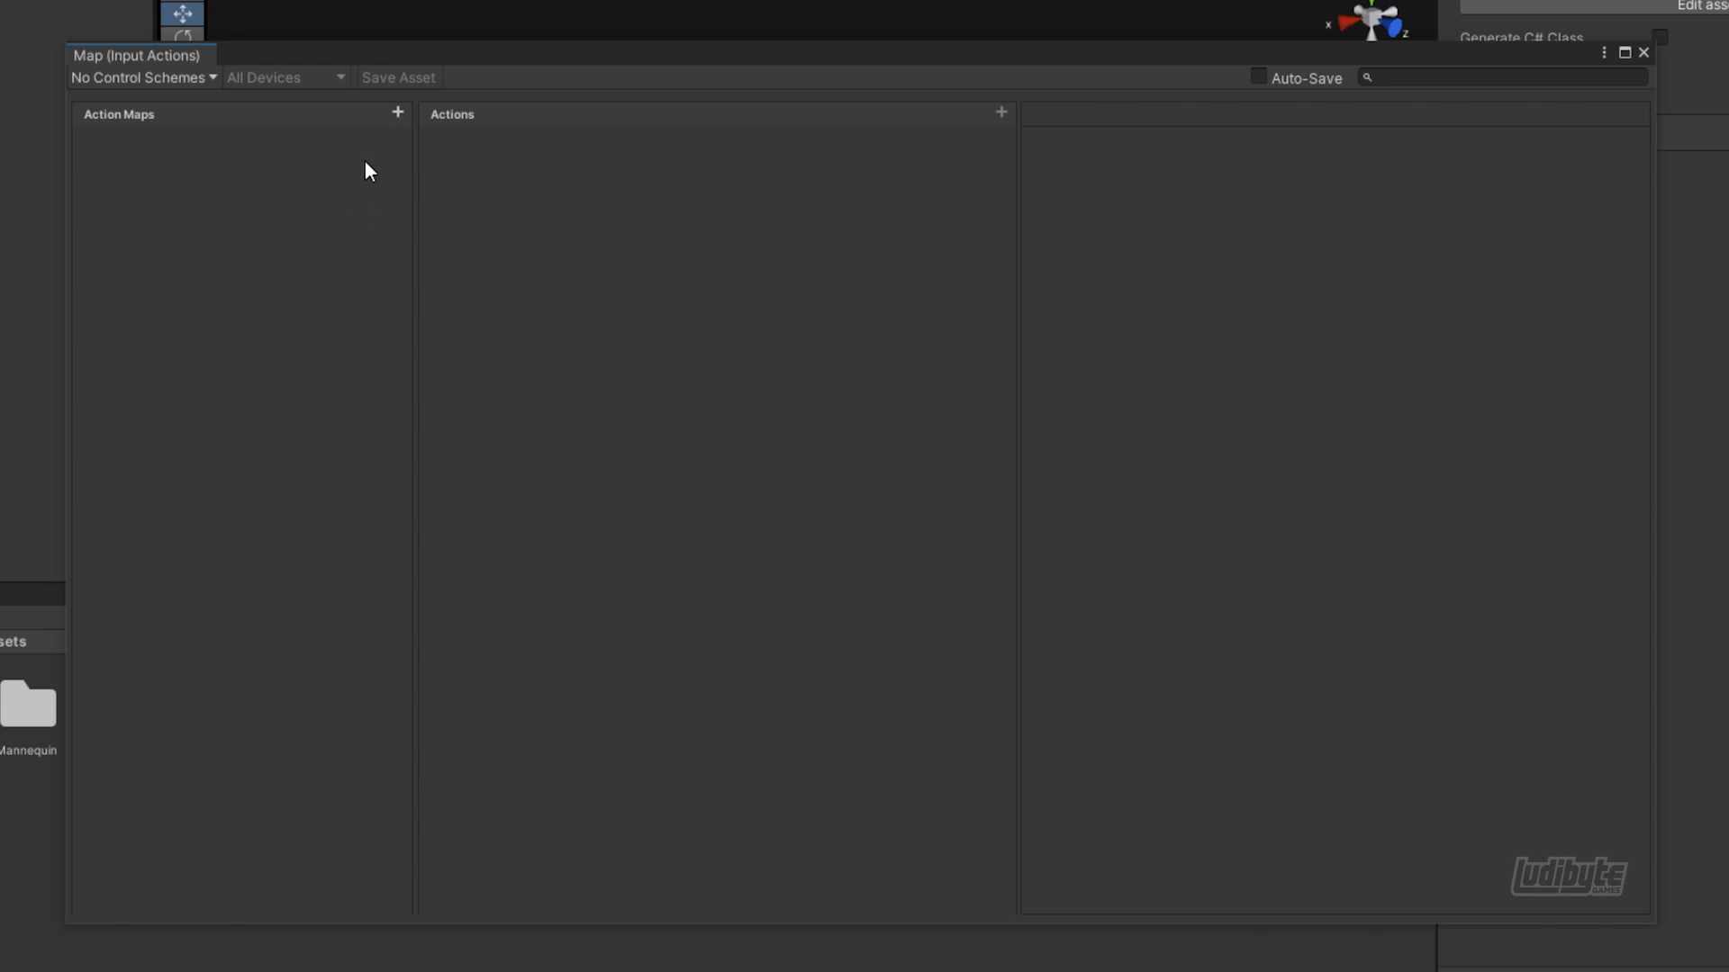
Add two action maps named "Exploration" and "Battle"
left_click(397, 115)
type("Exploration")
key("Return")
left_click(390, 115)
type("Battle")
key("Return")
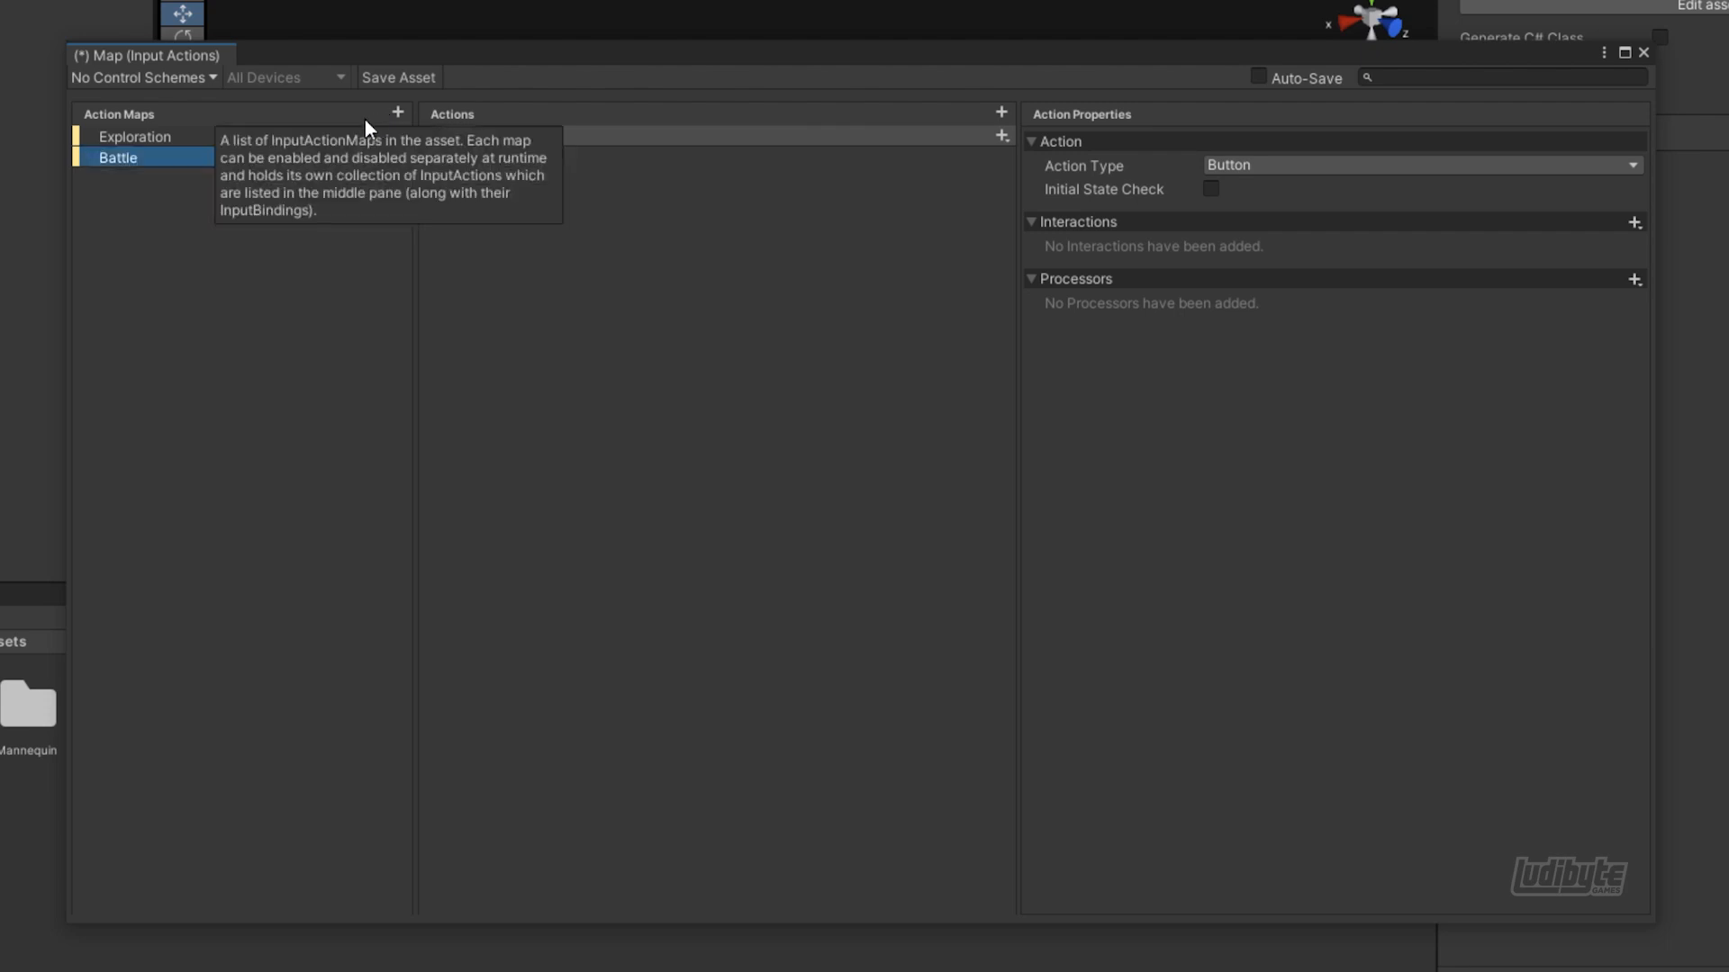
Rename the default action in the Exploration map to "Move"
left_click(188, 144)
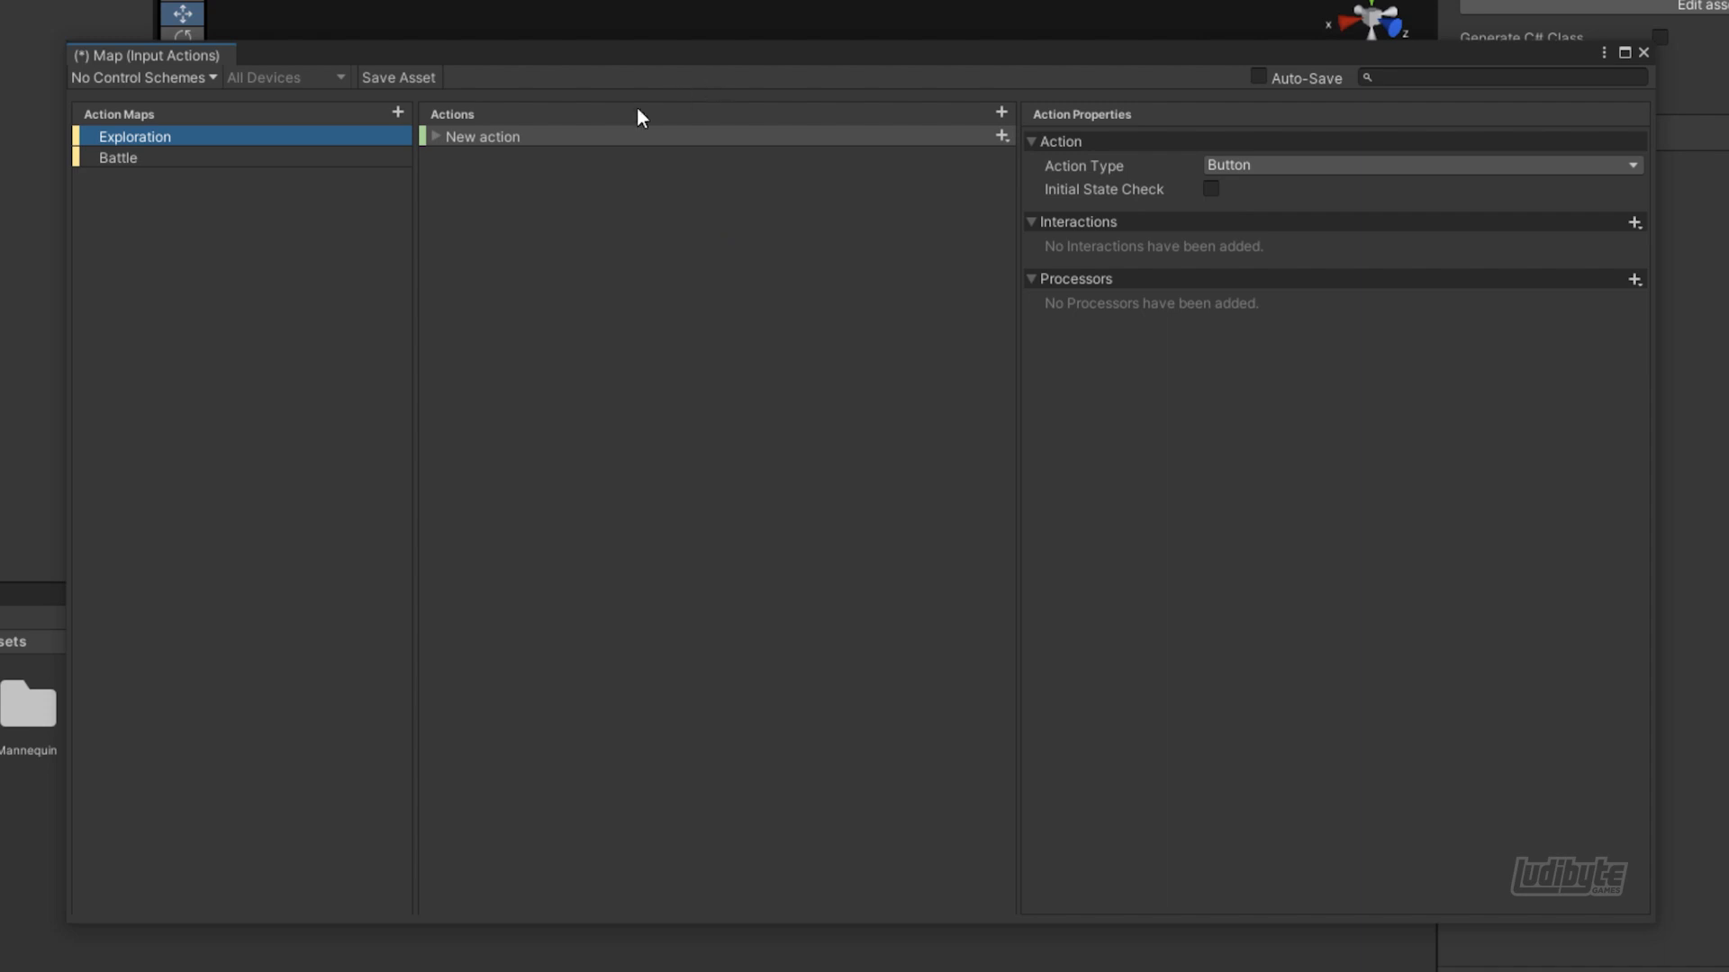
double_click(478, 137)
type("Move")
key("Return")
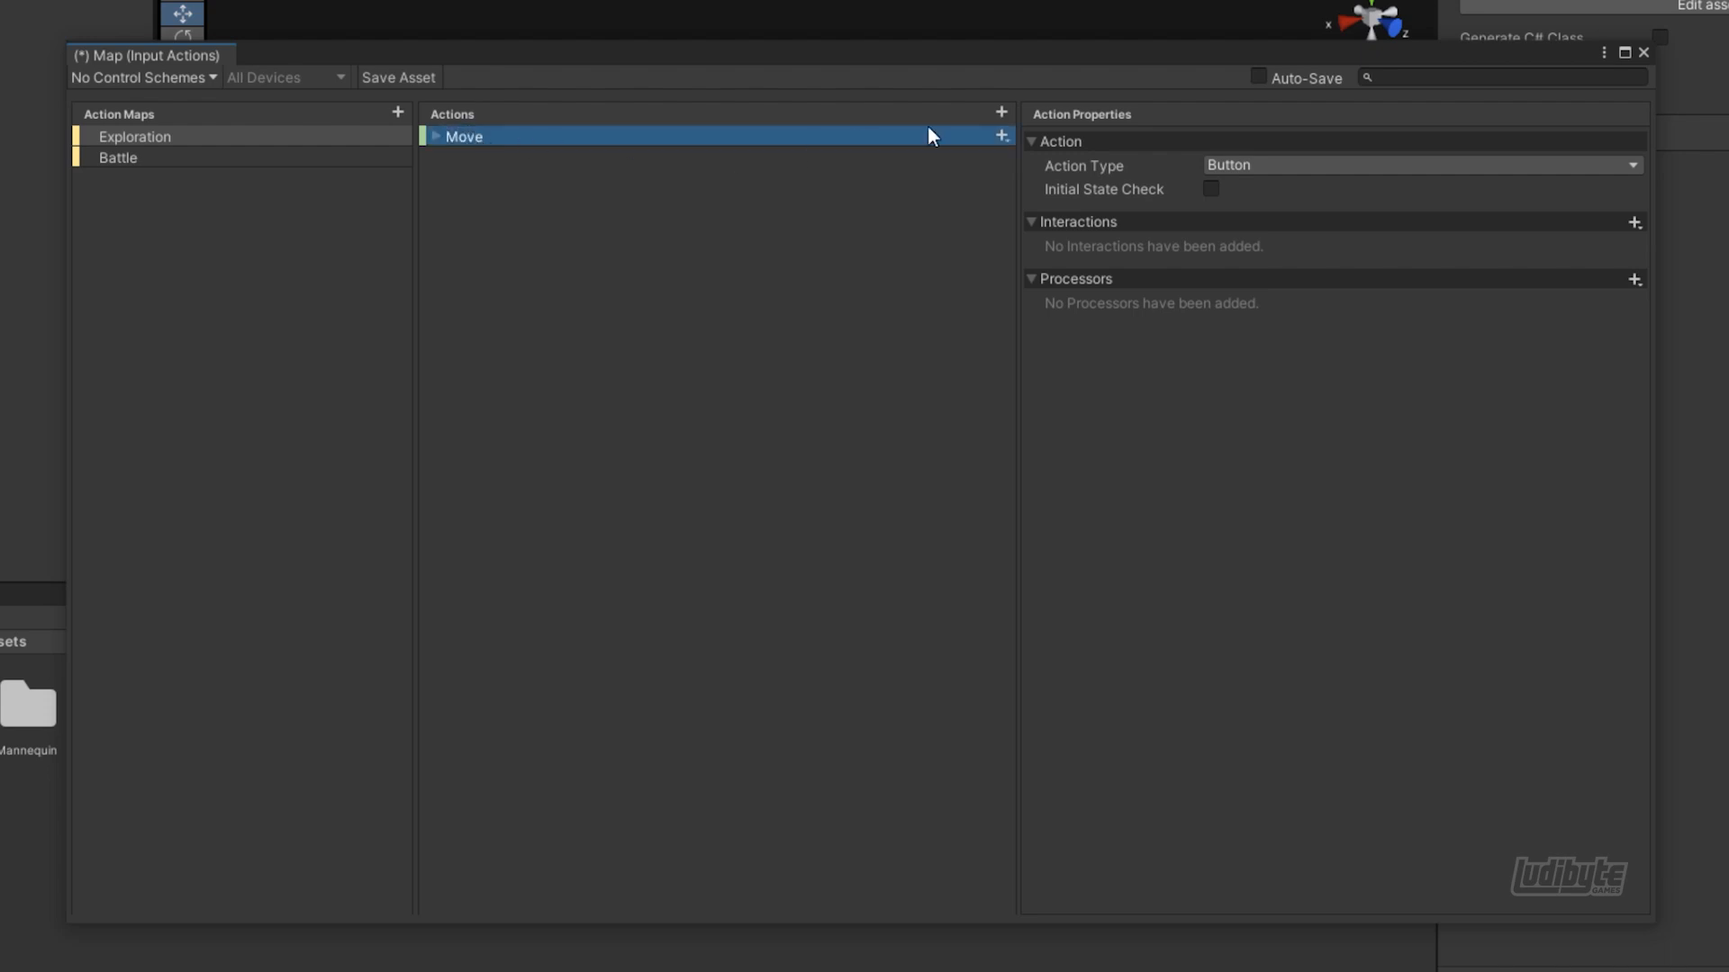
Add two more actions named "OpenChest" and "Dance" to the Exploration map
left_click(1001, 114)
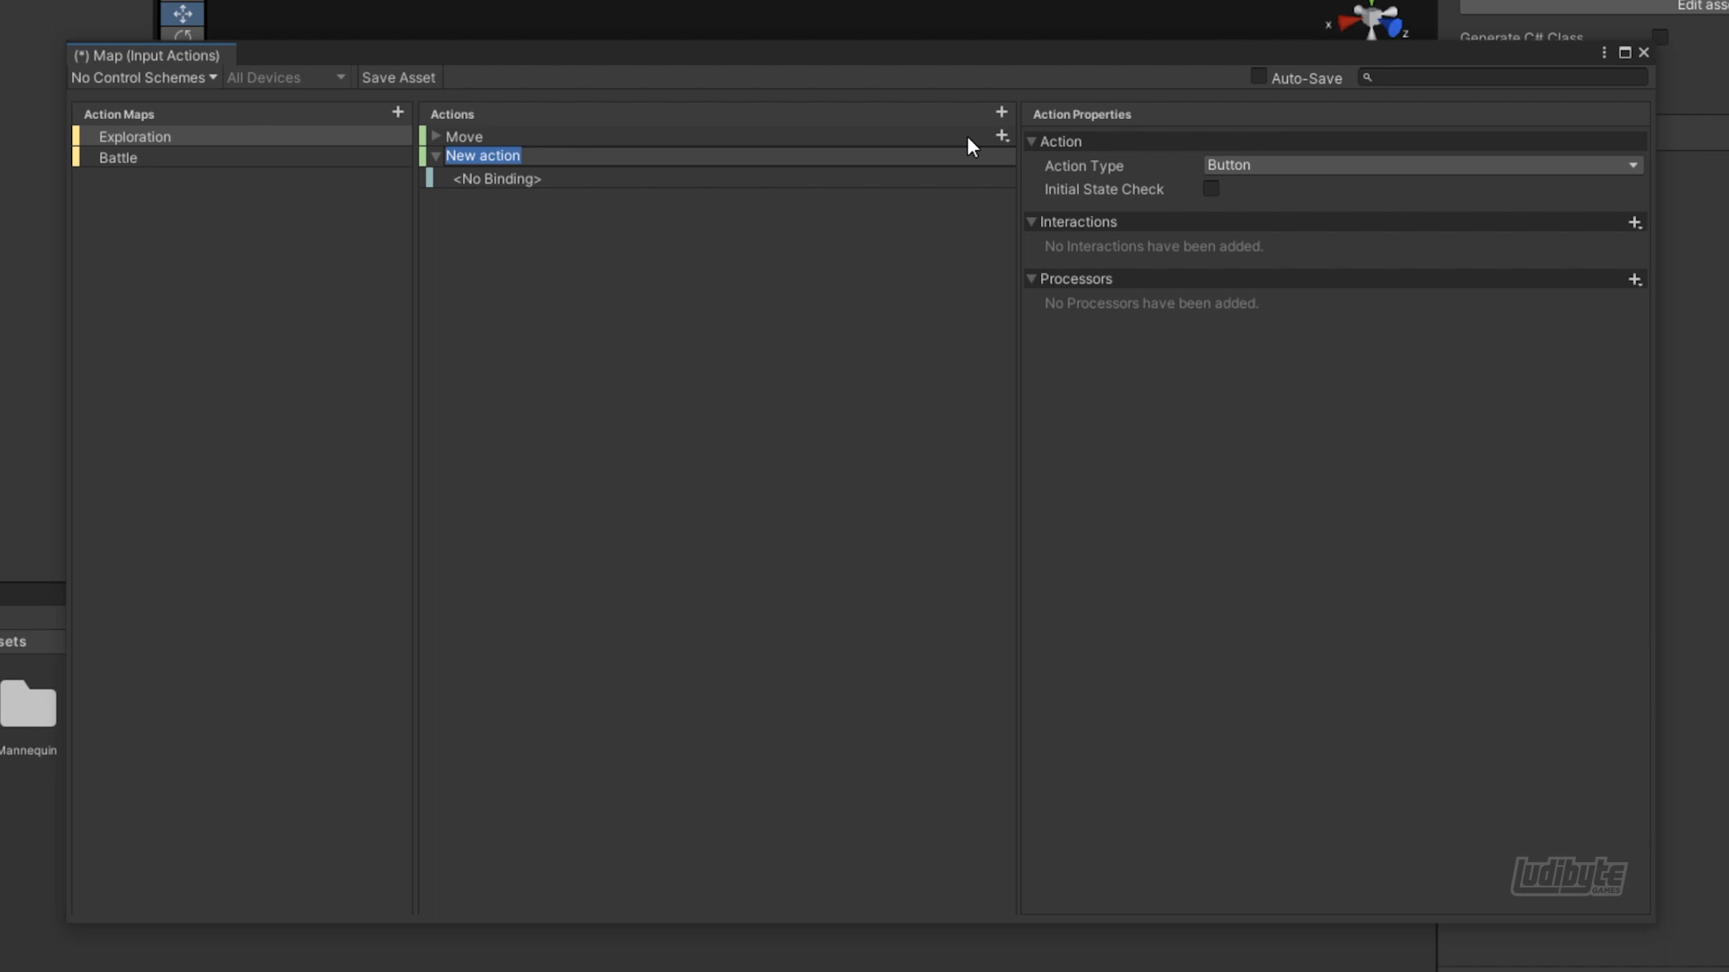
type("OpenChest")
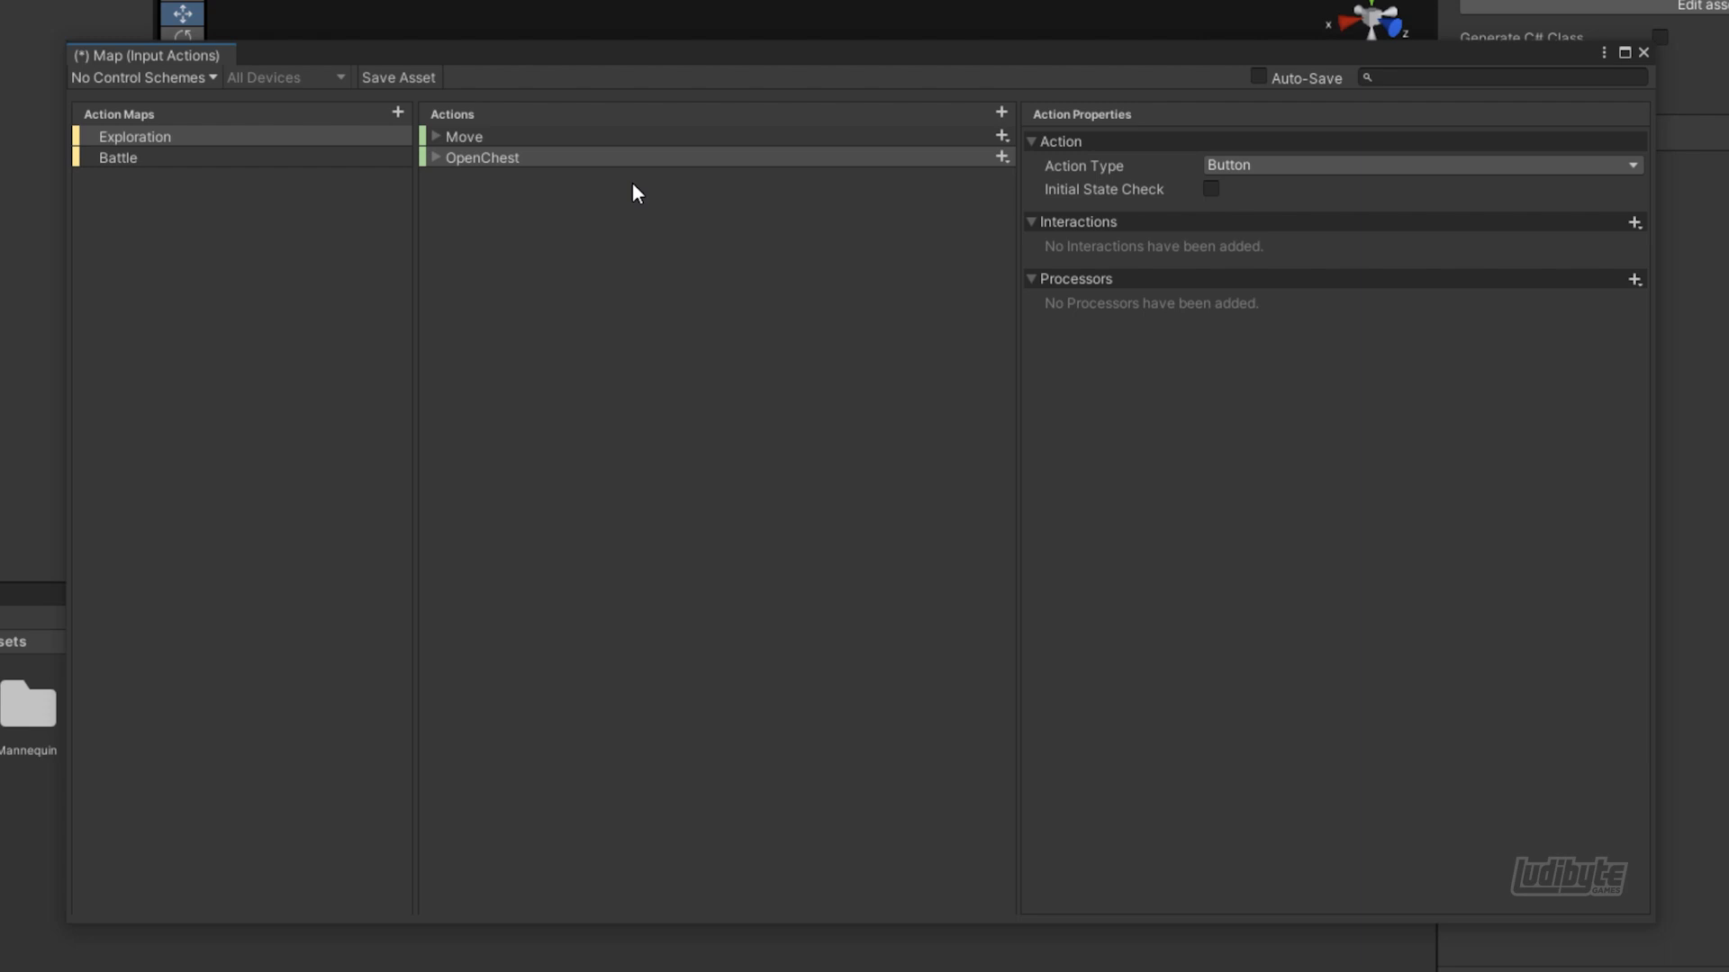
left_click(1001, 111)
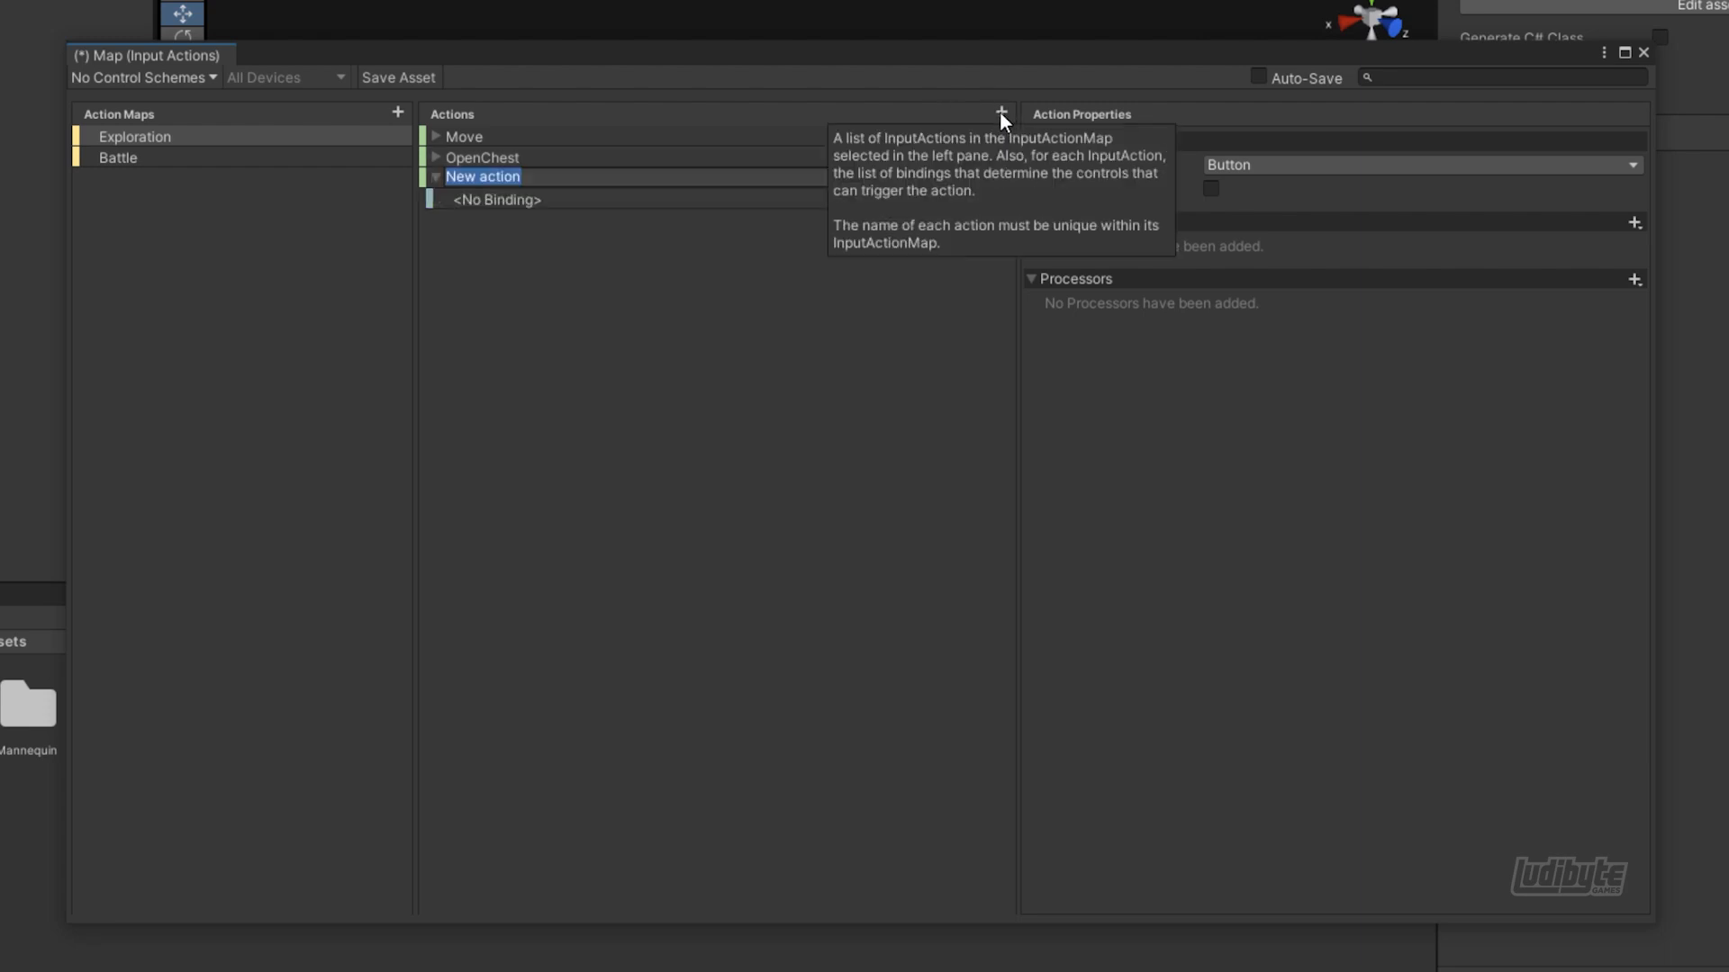
type("Dance")
key("Return")
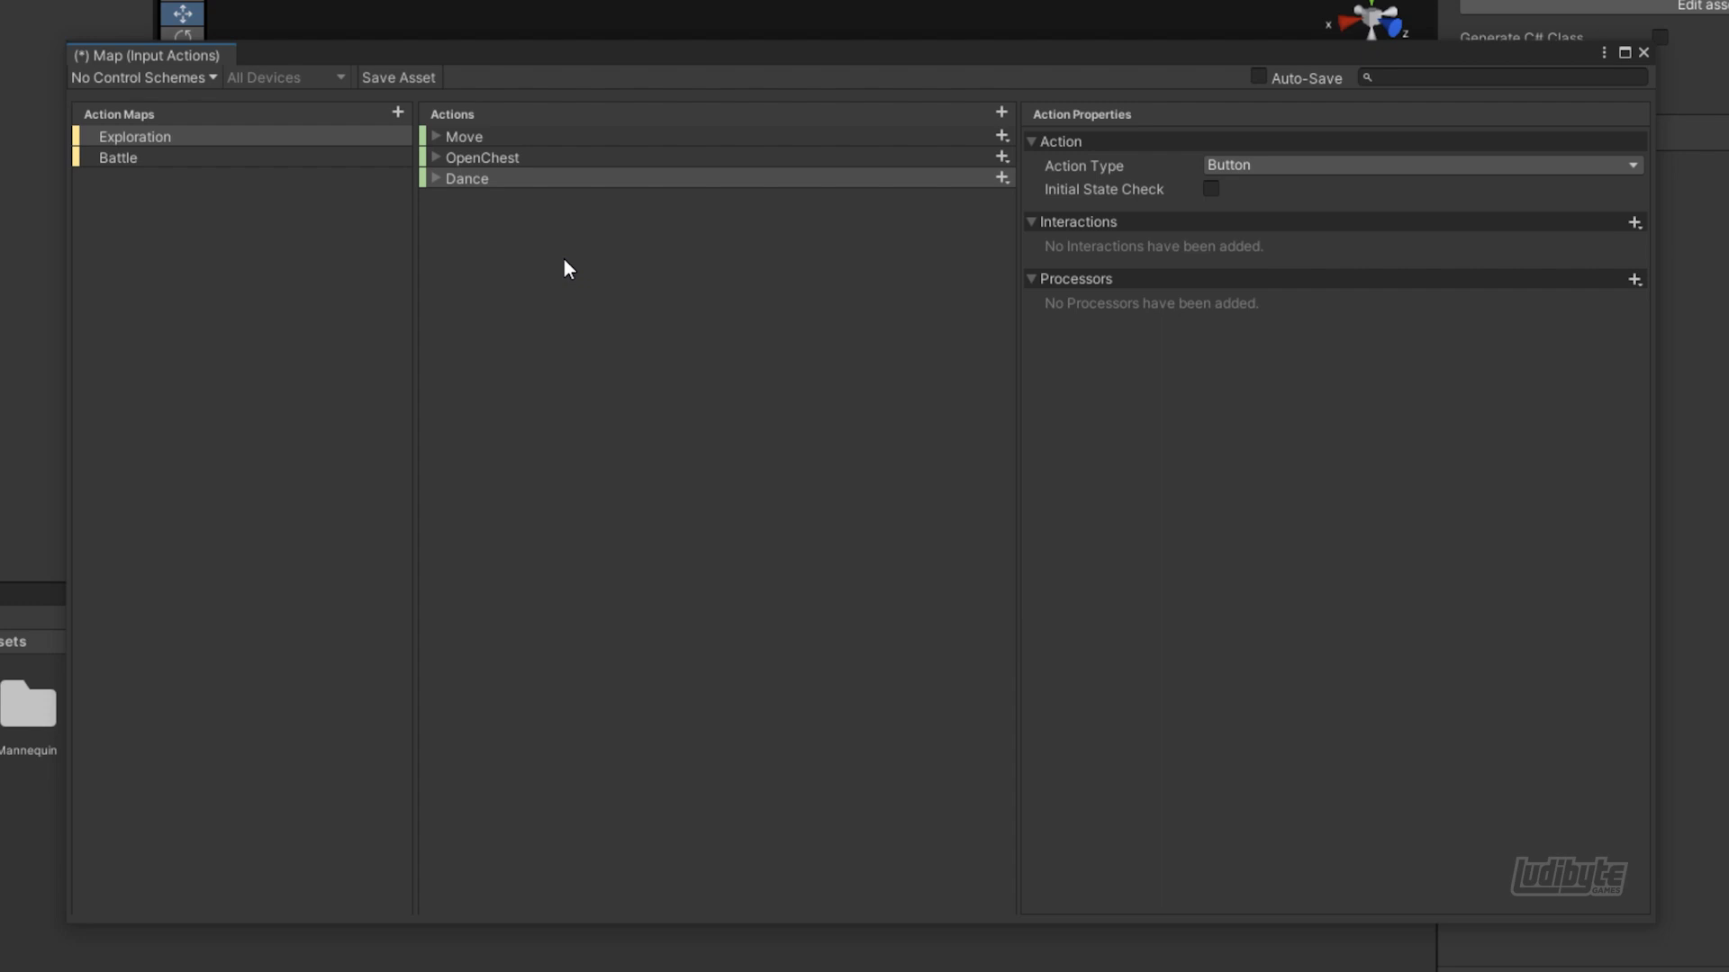
Set the Move action's type to Value and its control type to Vector 2
left_click(475, 144)
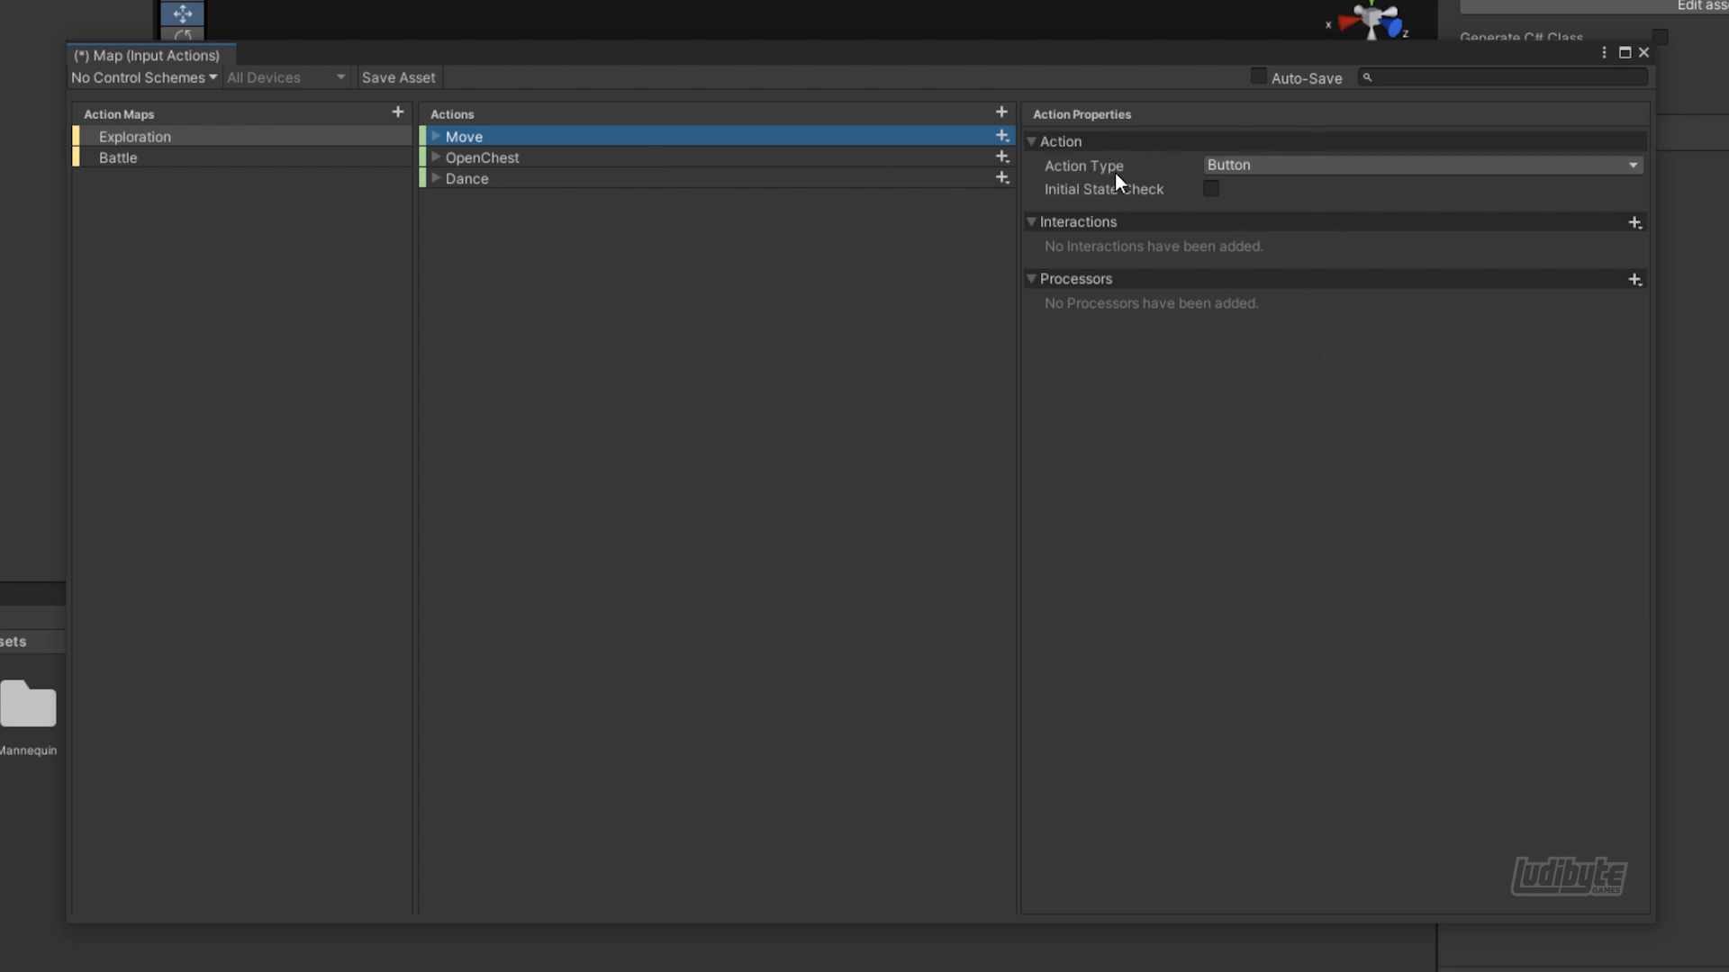
mouse_move(1116, 177)
left_click(1376, 169)
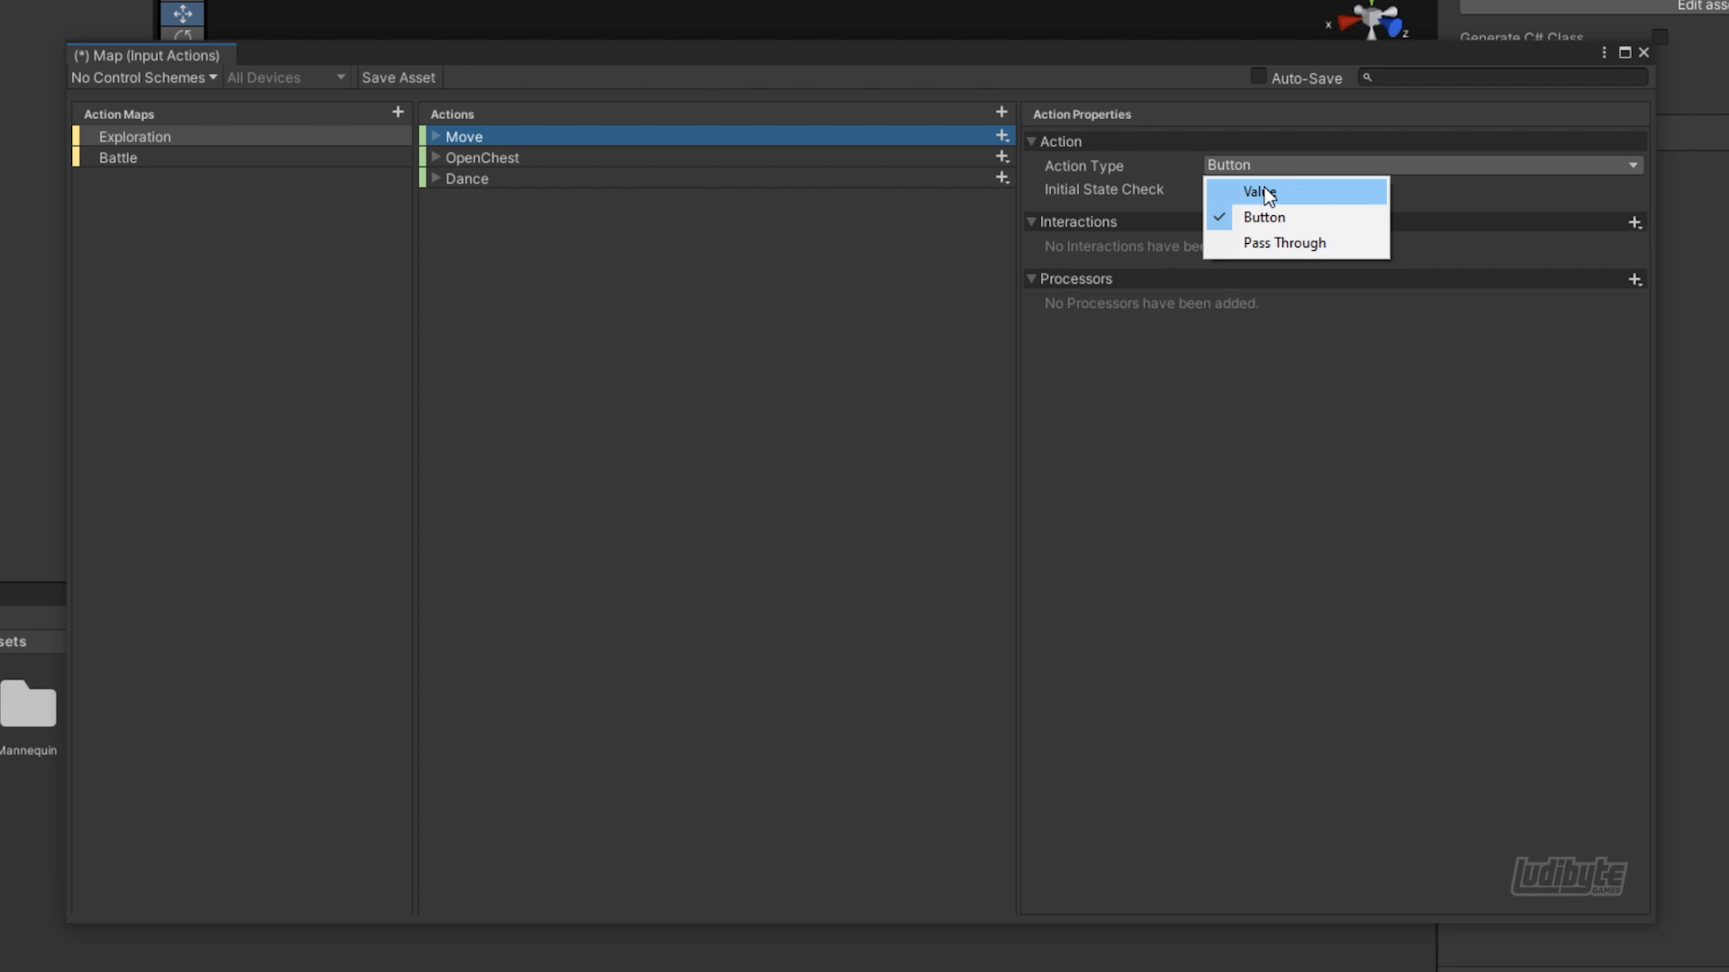
left_click(1268, 191)
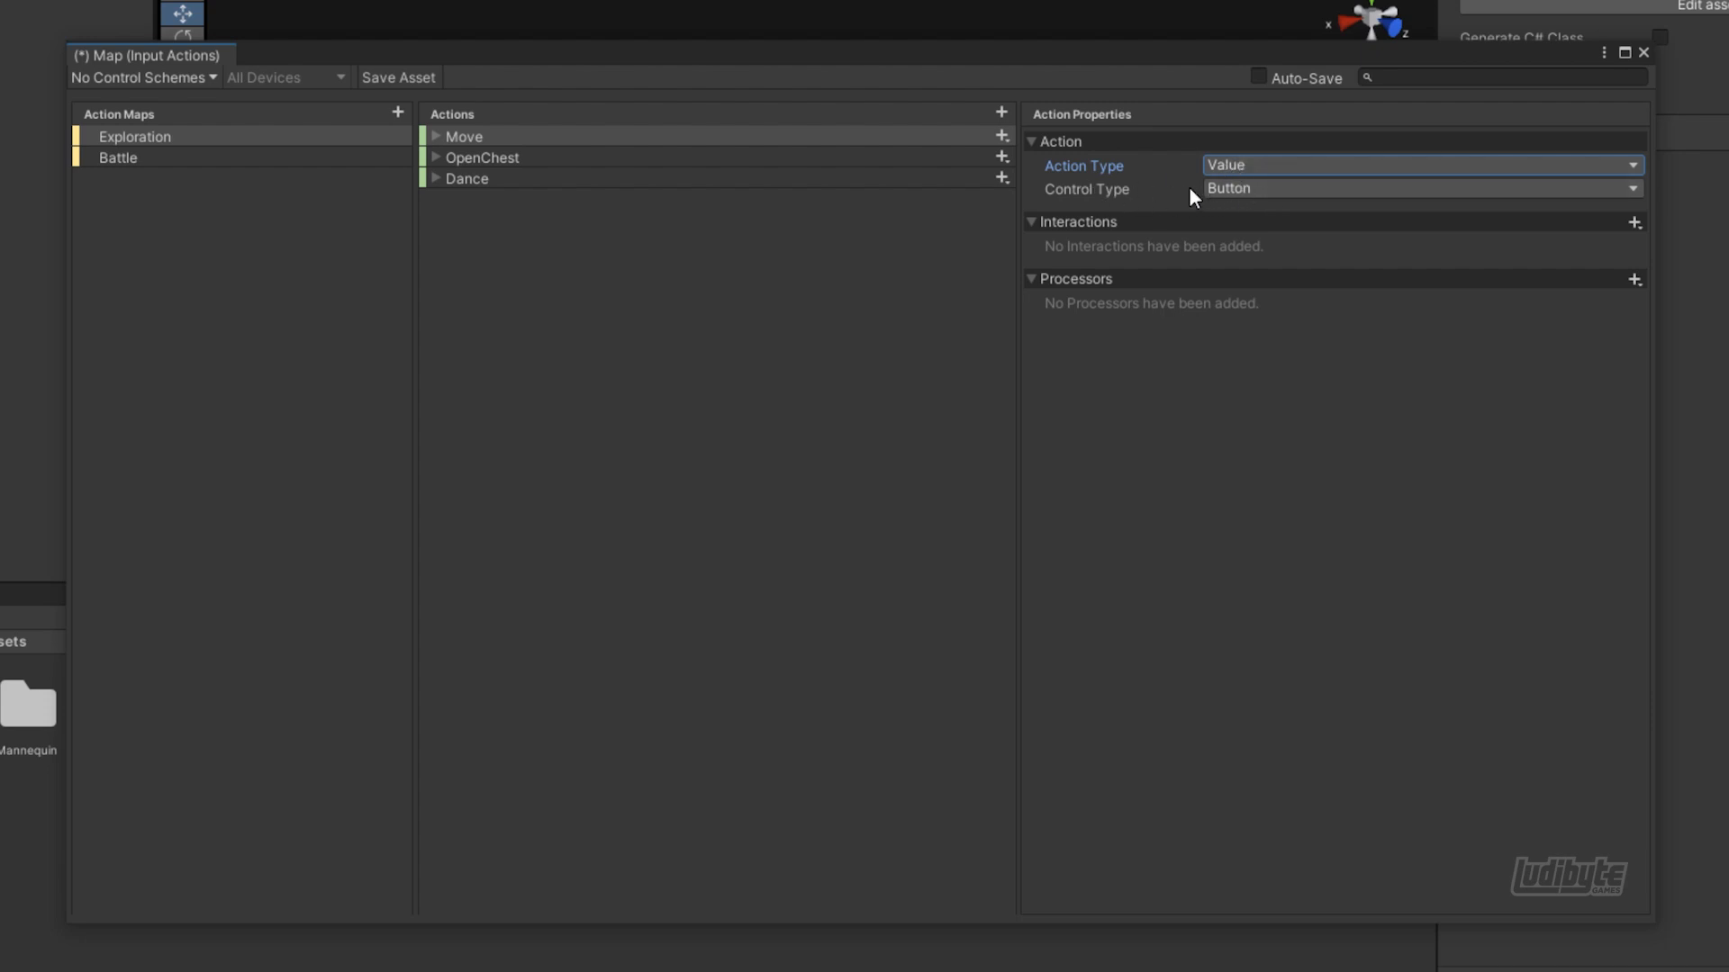
left_click(1253, 192)
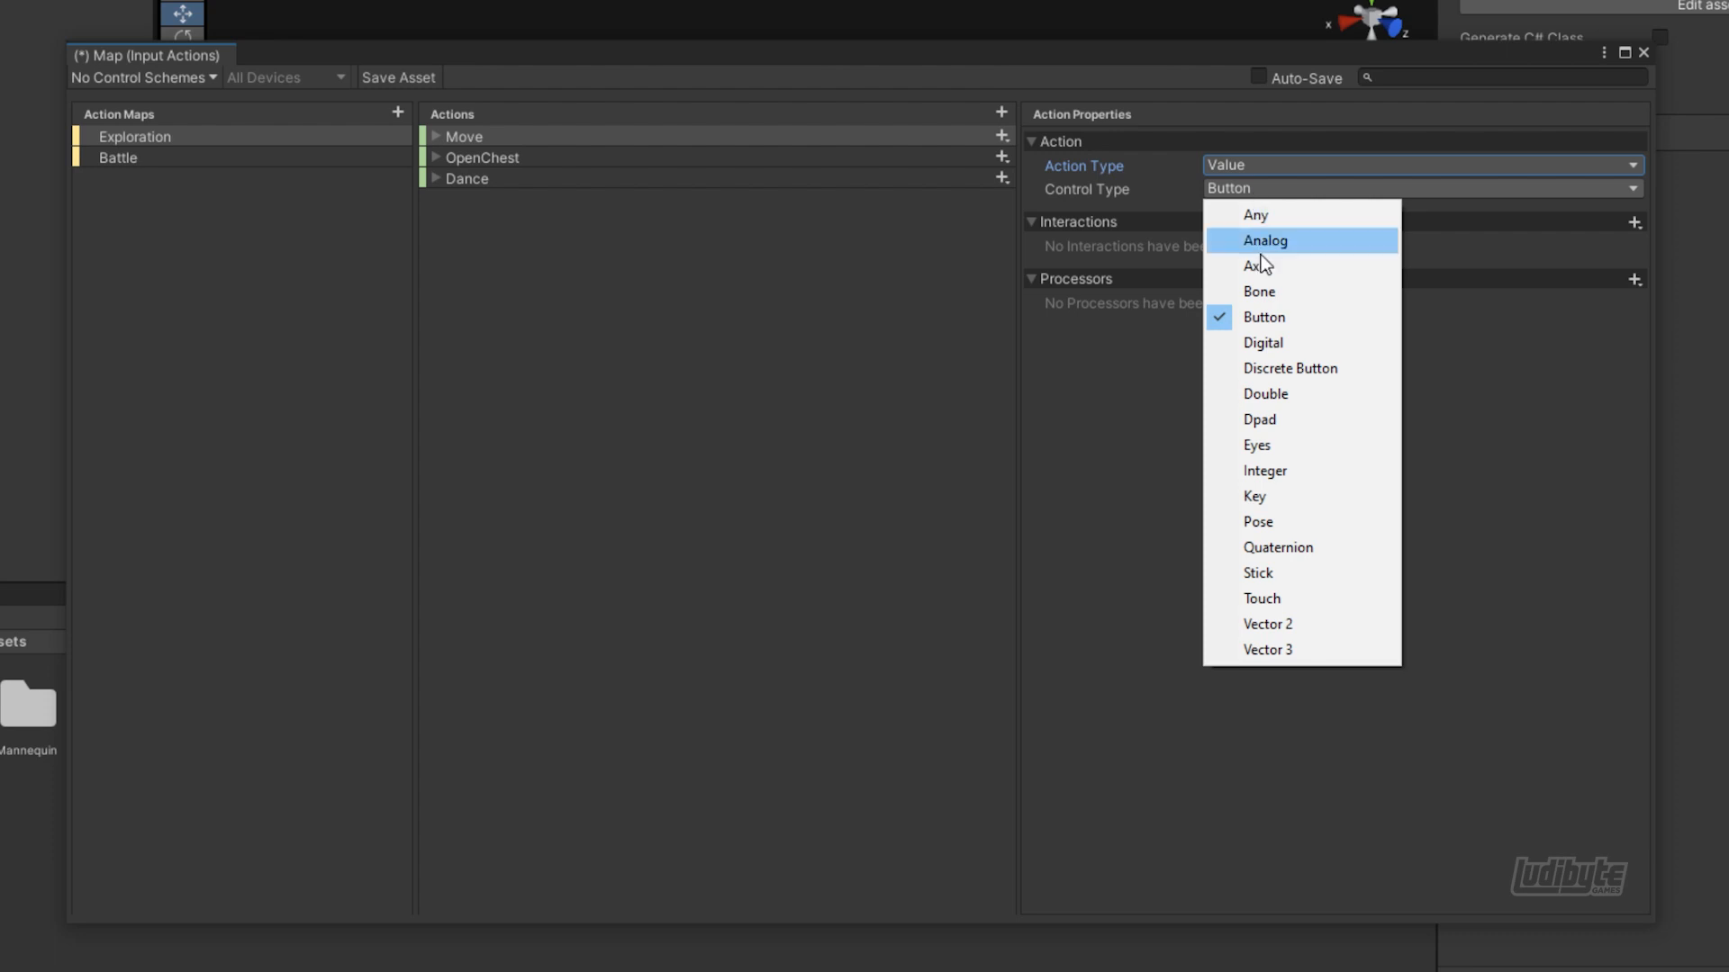
left_click(1265, 625)
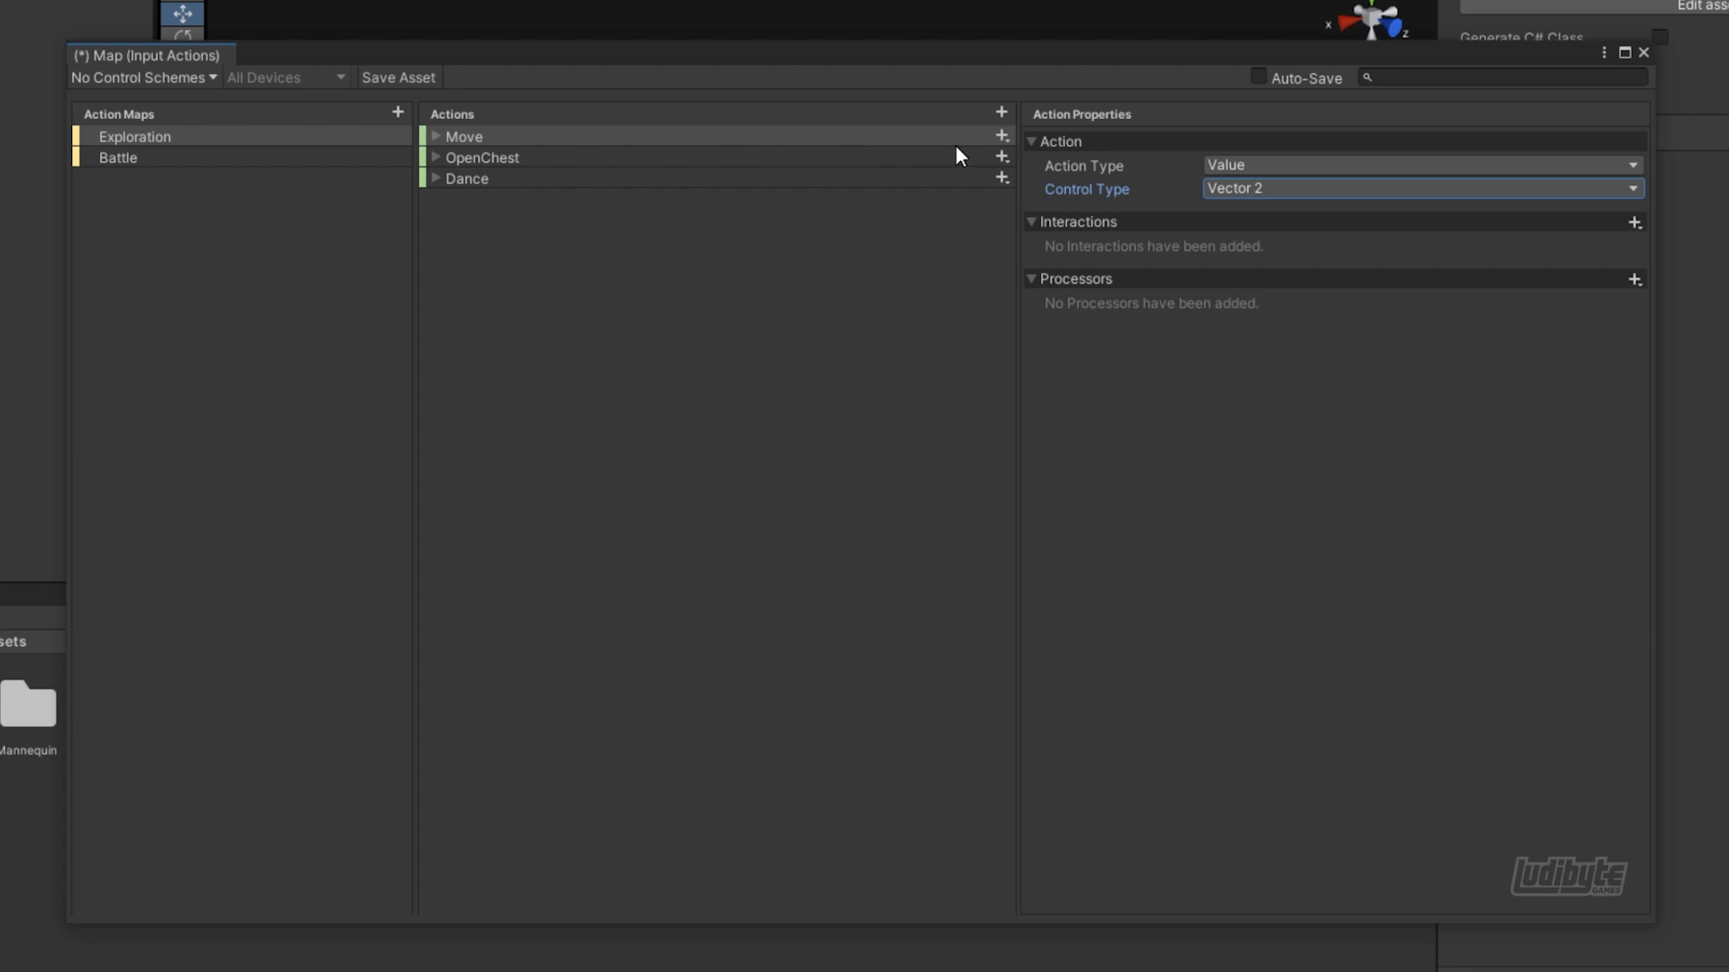
Bind the Move action's empty binding to the gamepad's Left Stick
left_click(437, 137)
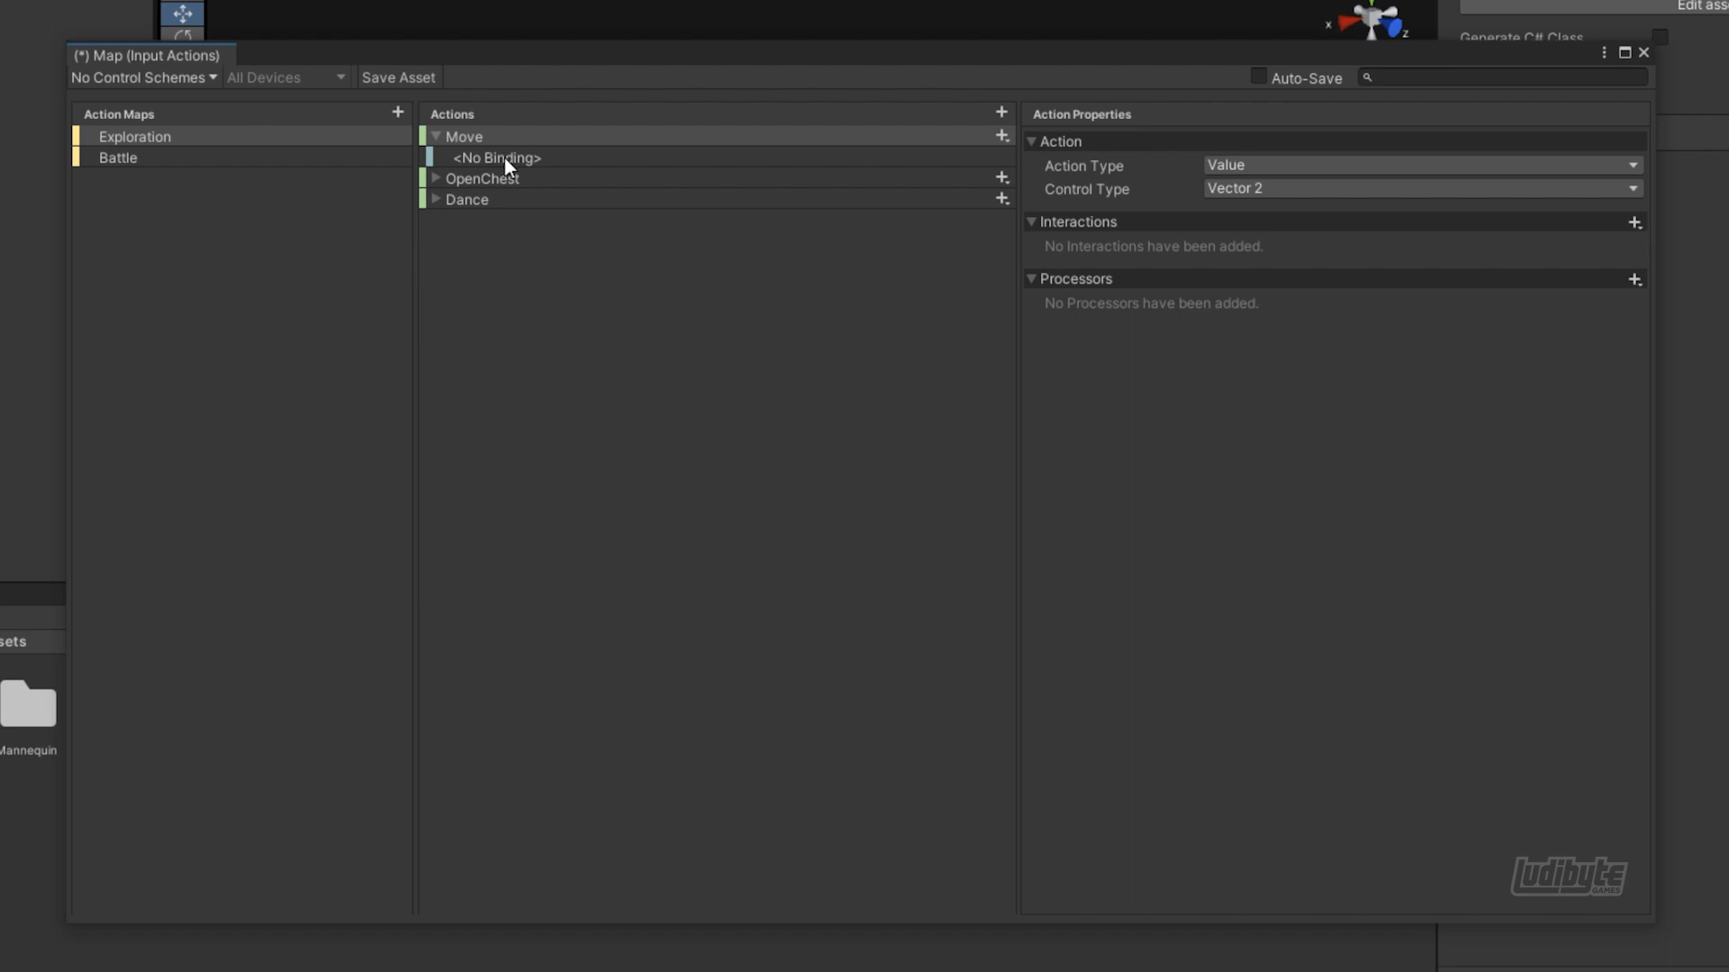
left_click(522, 160)
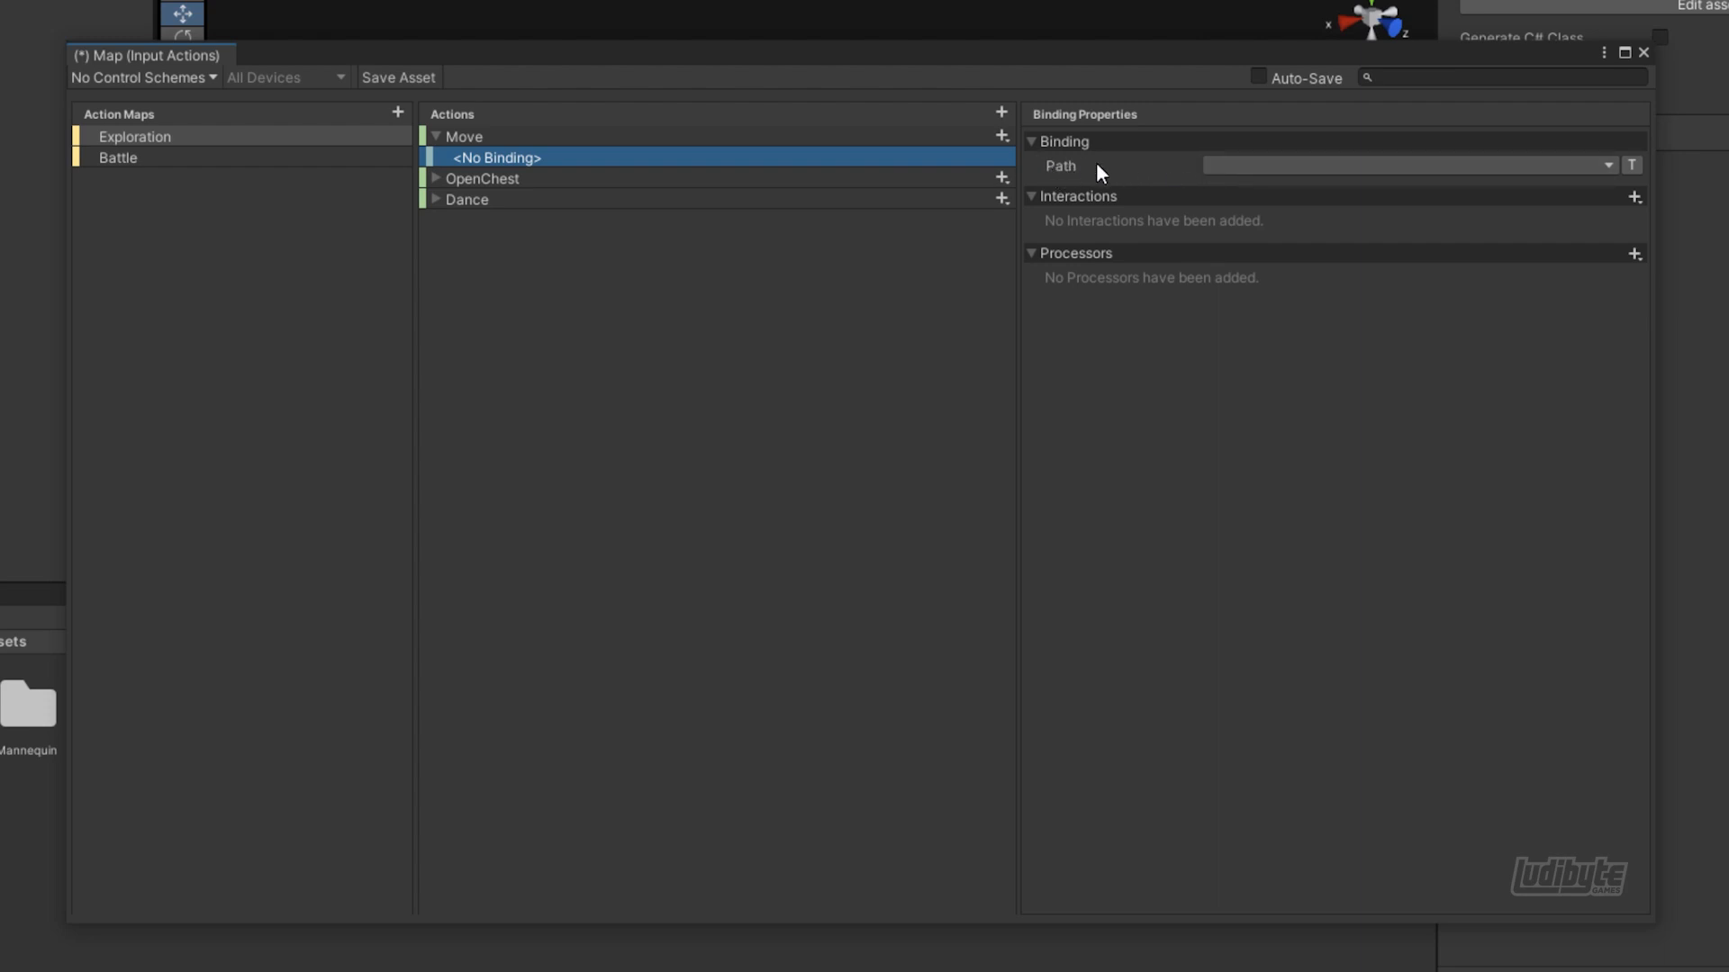
left_click(1223, 165)
left_click(1270, 200)
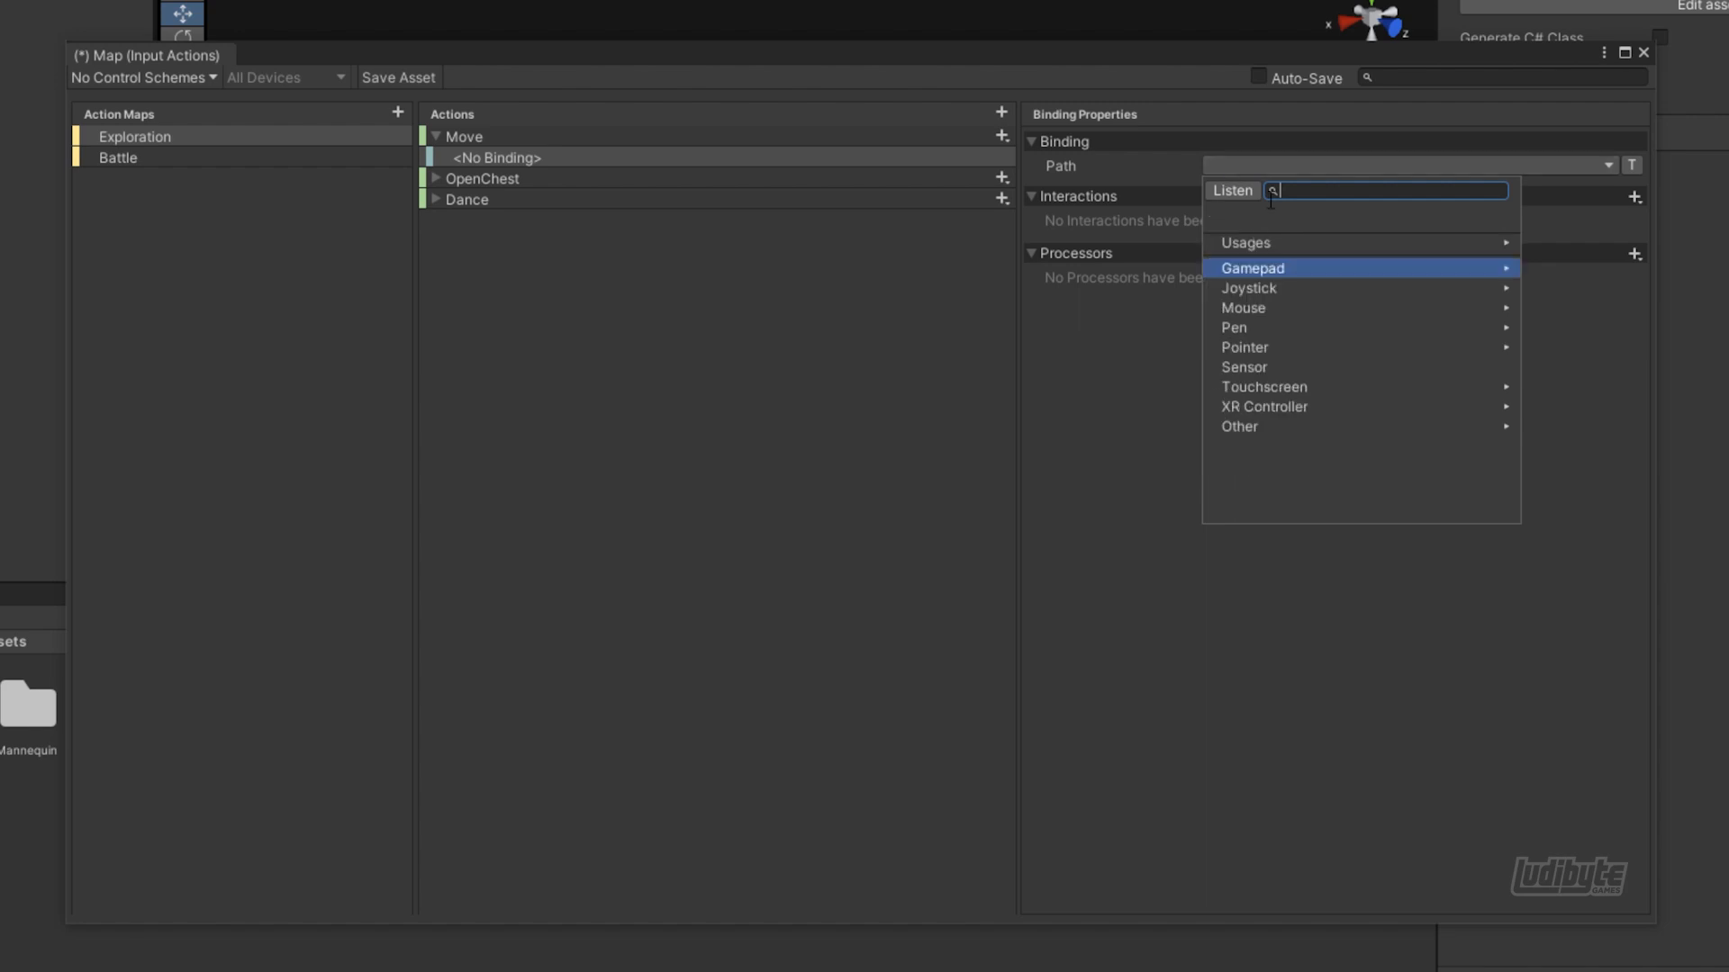
left_click(1233, 191)
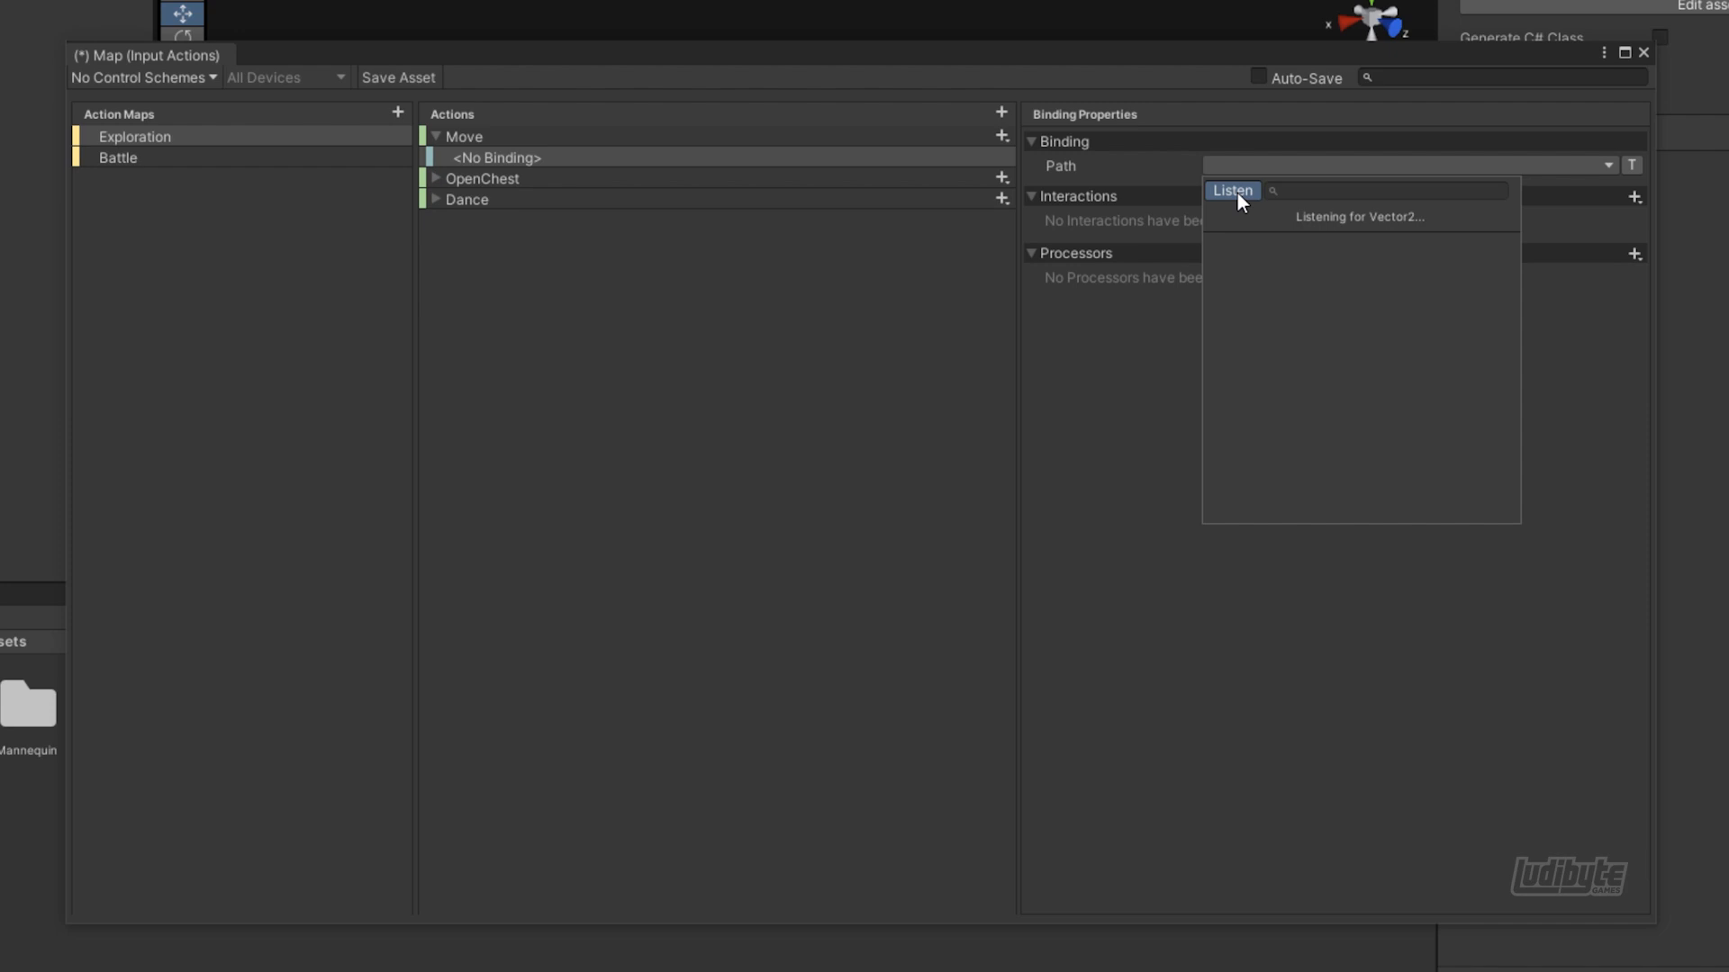
left_click(1233, 191)
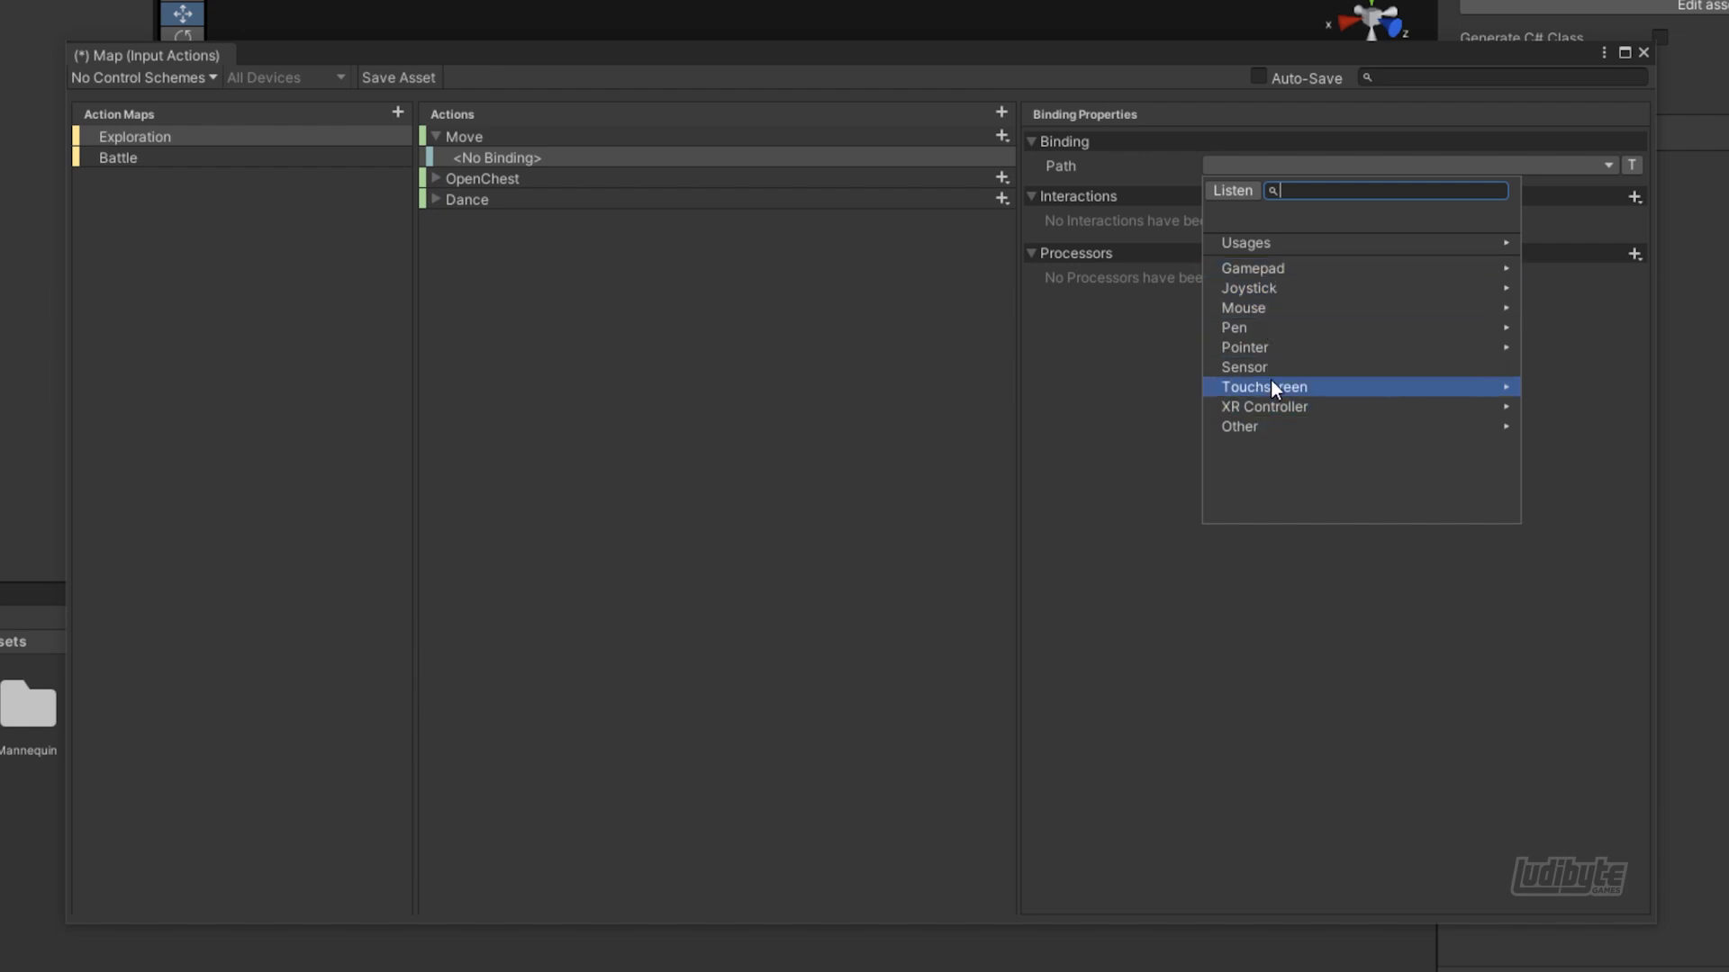
left_click(1282, 270)
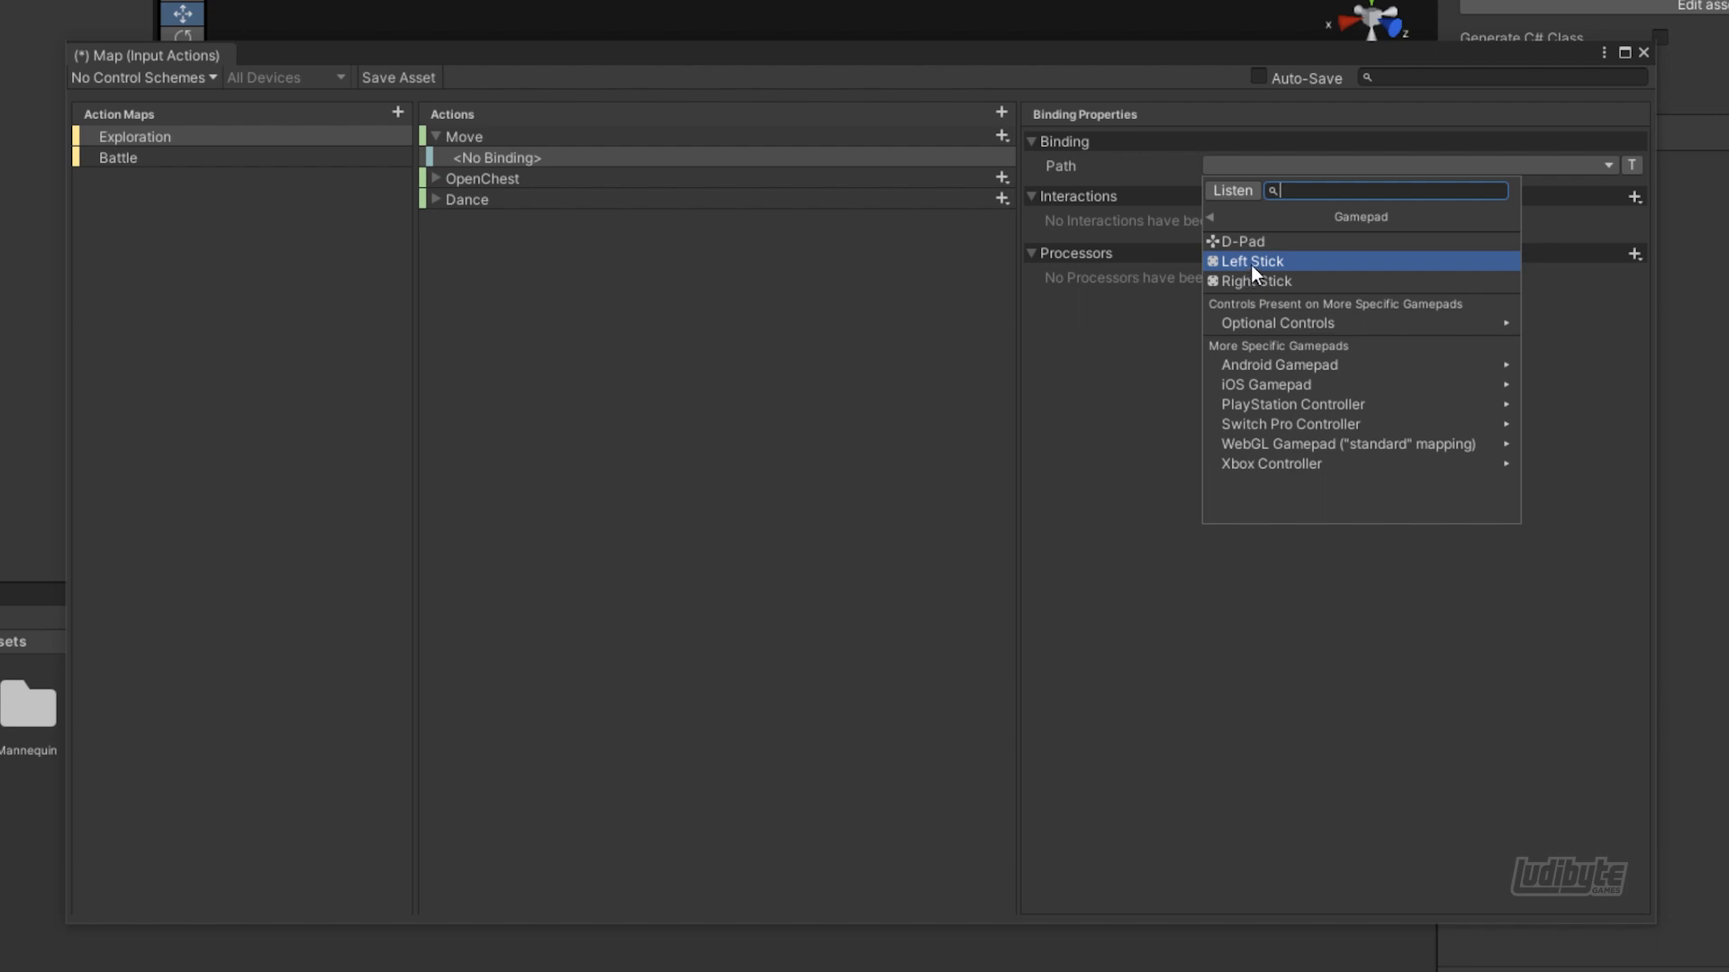
left_click(1250, 263)
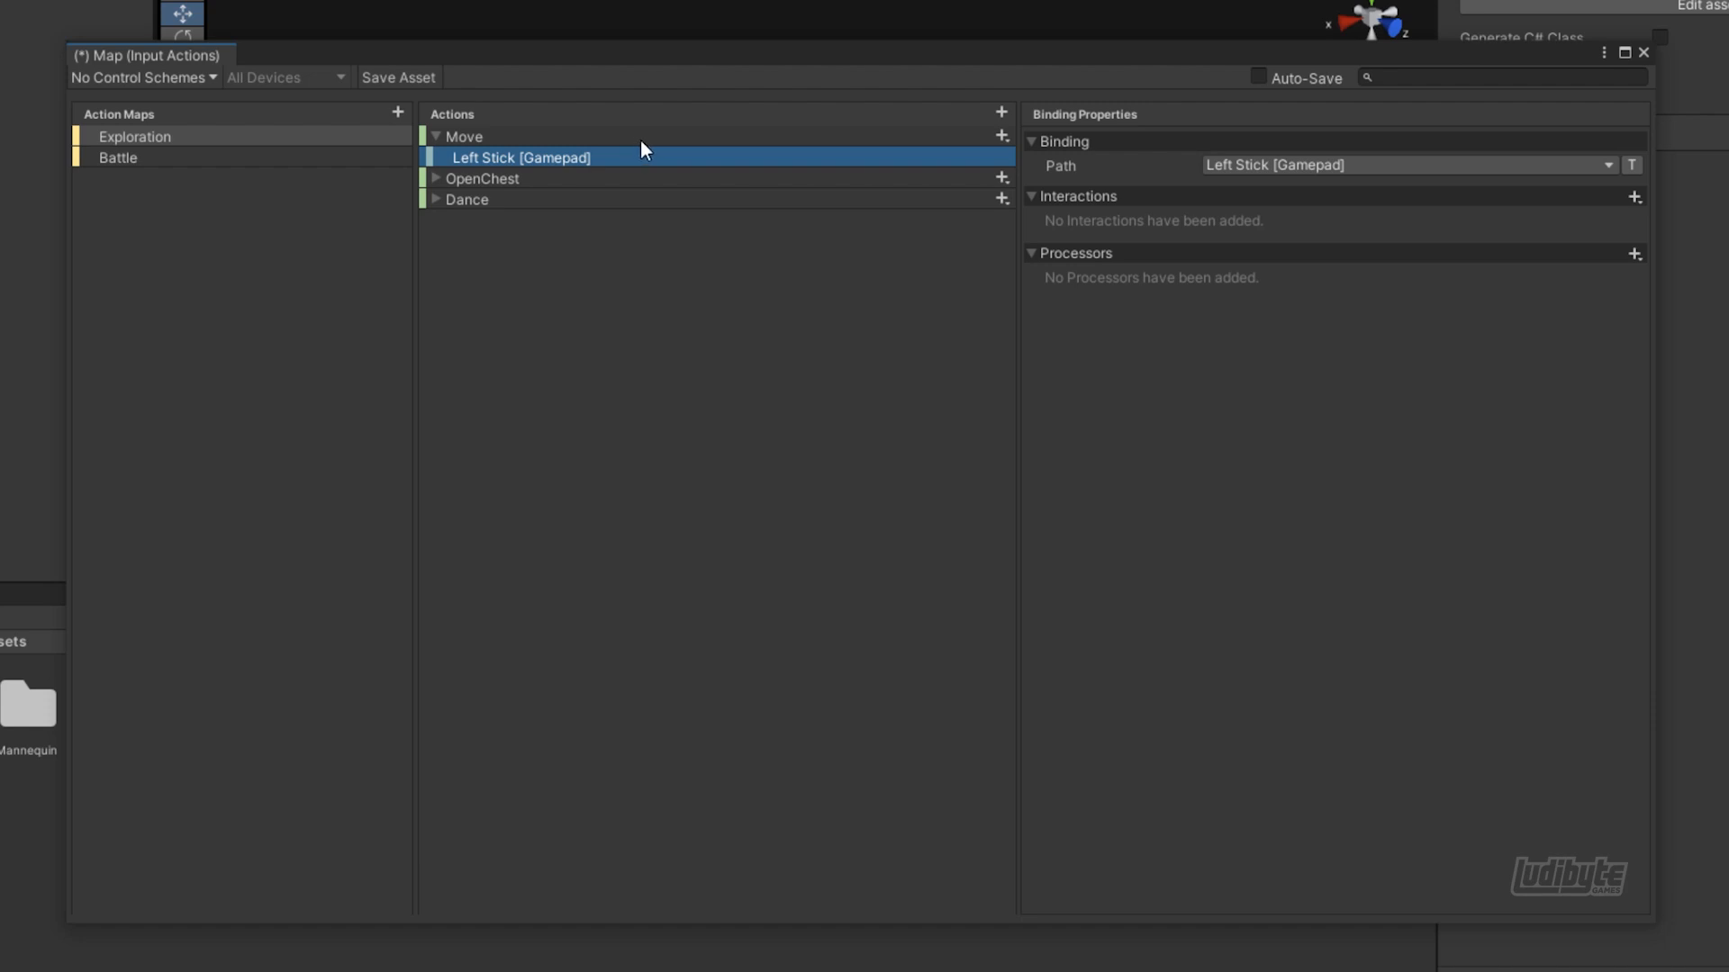
left_click(1272, 167)
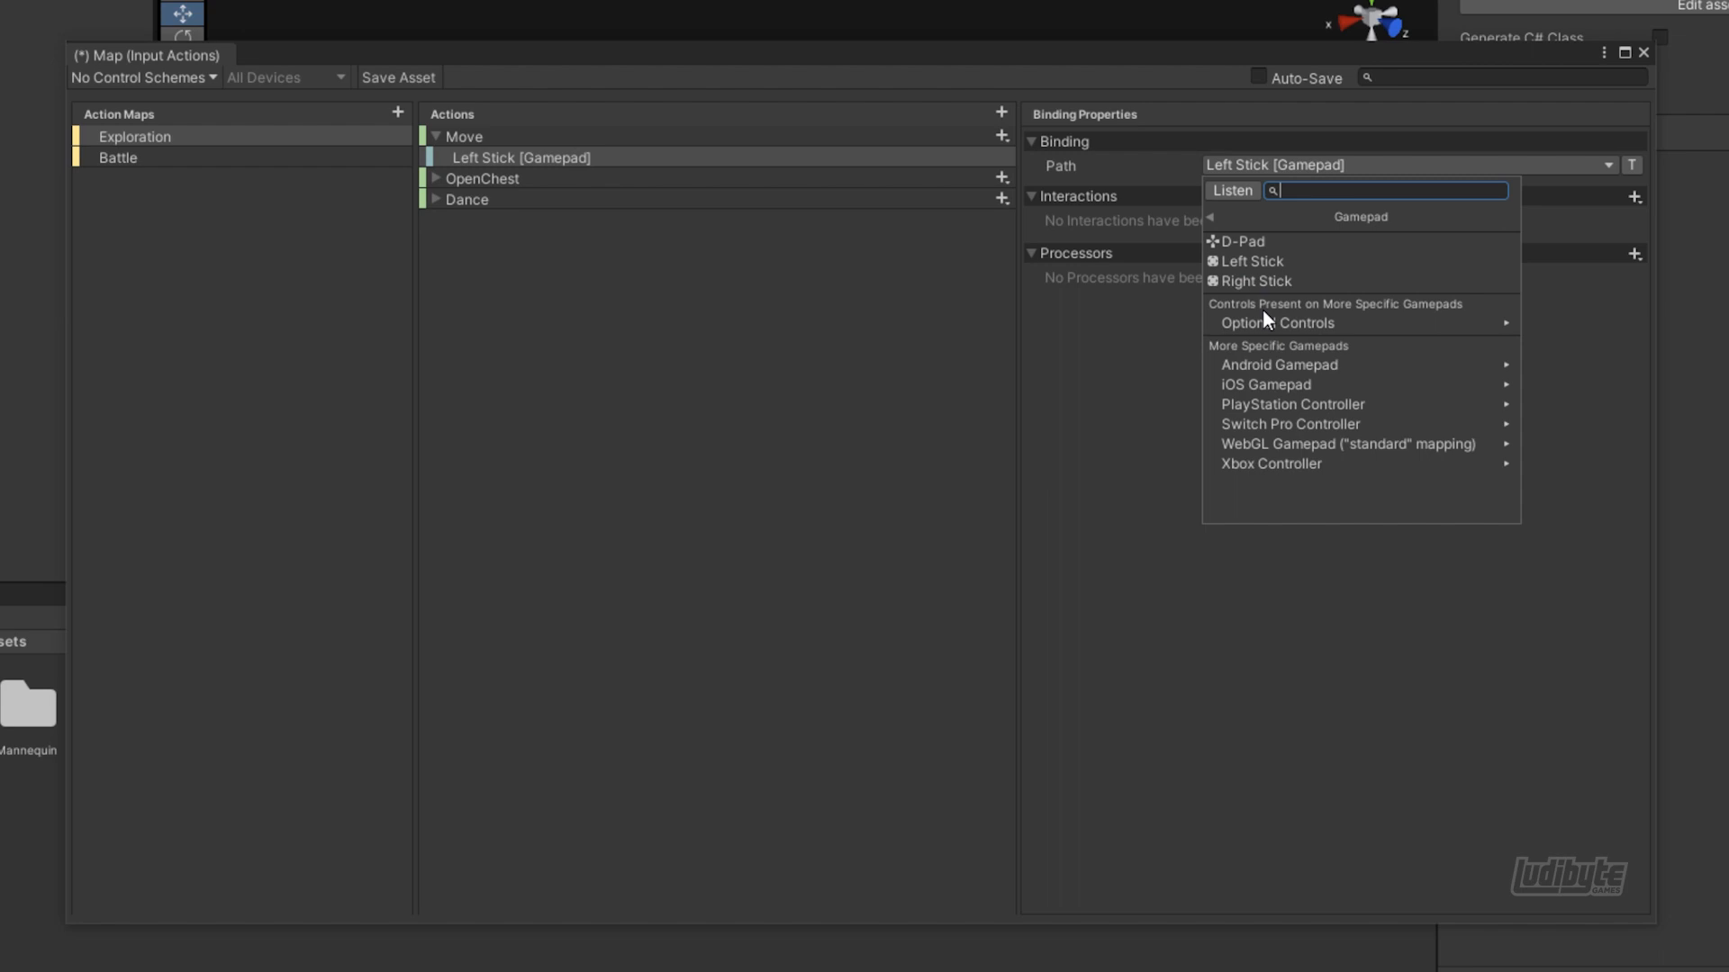
left_click(1209, 218)
left_click(1242, 266)
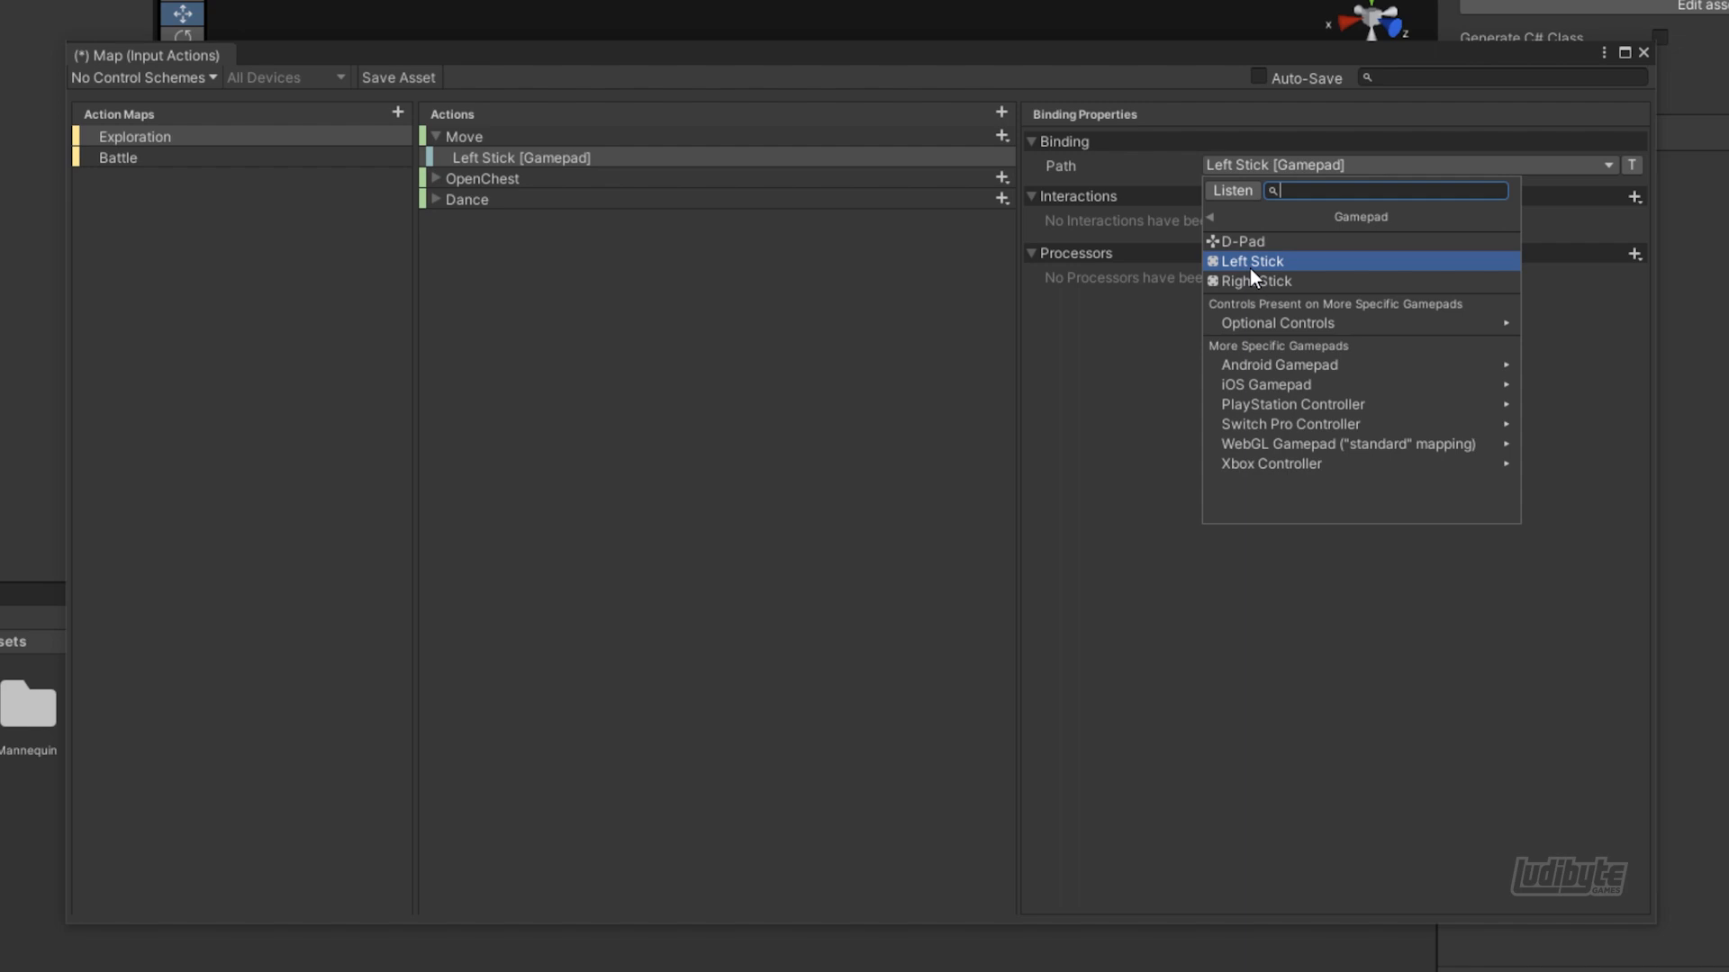
left_click(1126, 328)
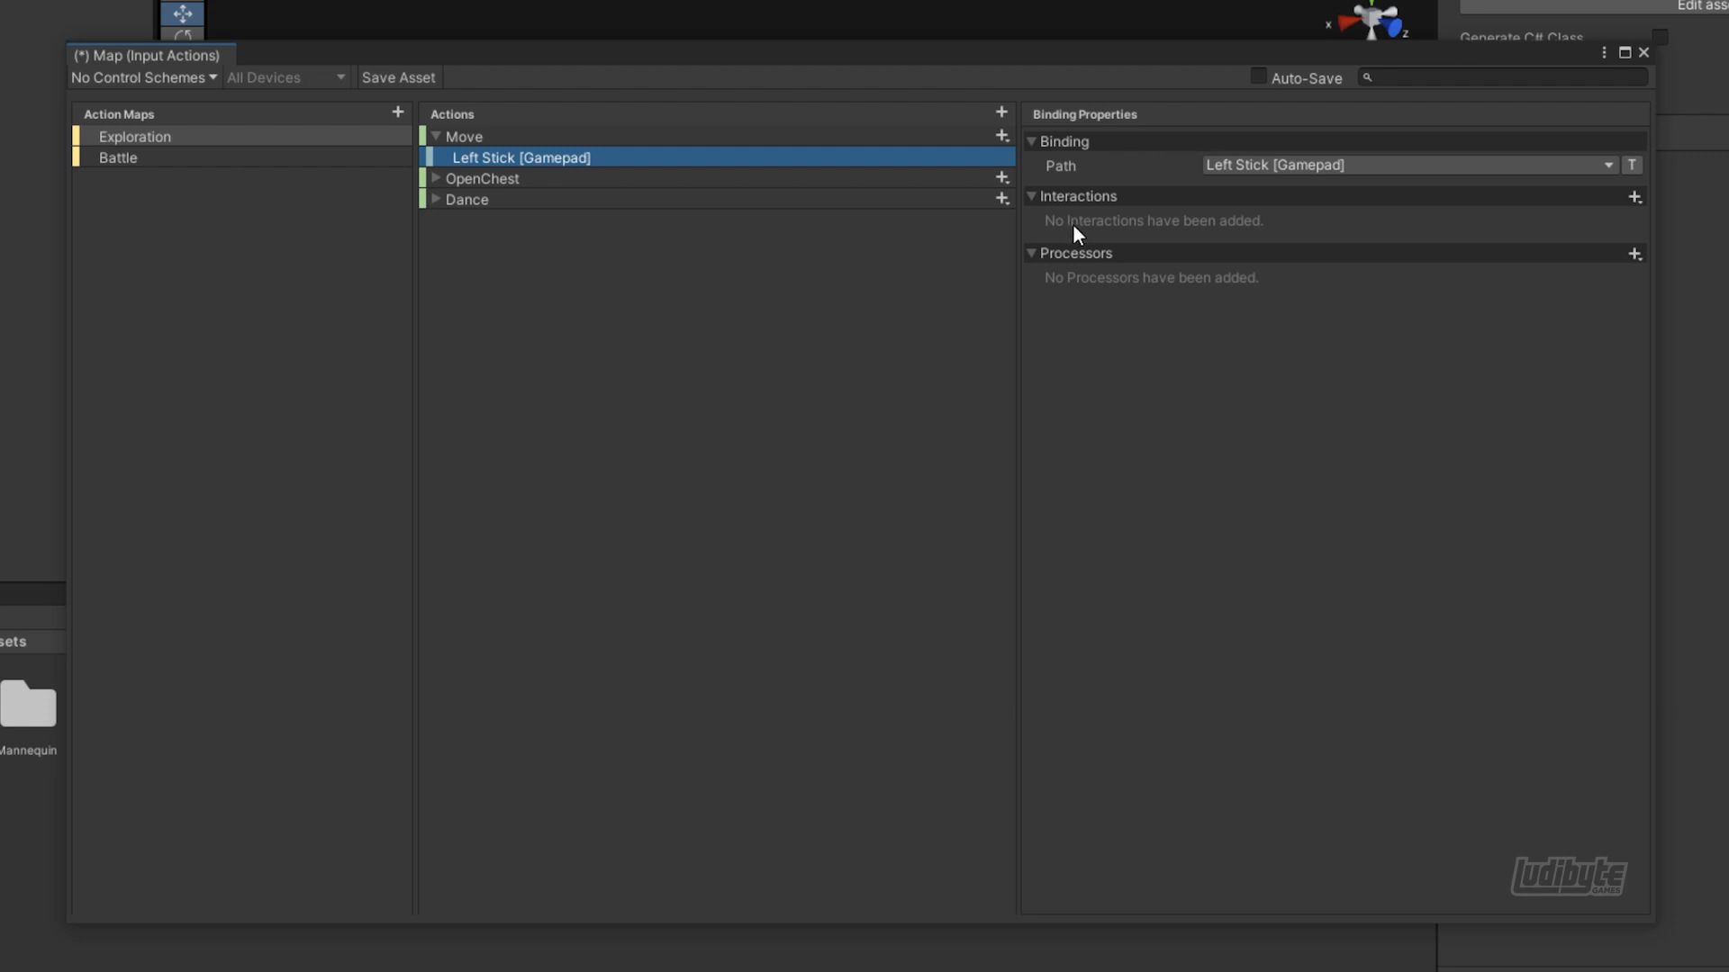
Add an Up\Down\Left\Right composite to the Move action and name it "WASD"
left_click(1002, 137)
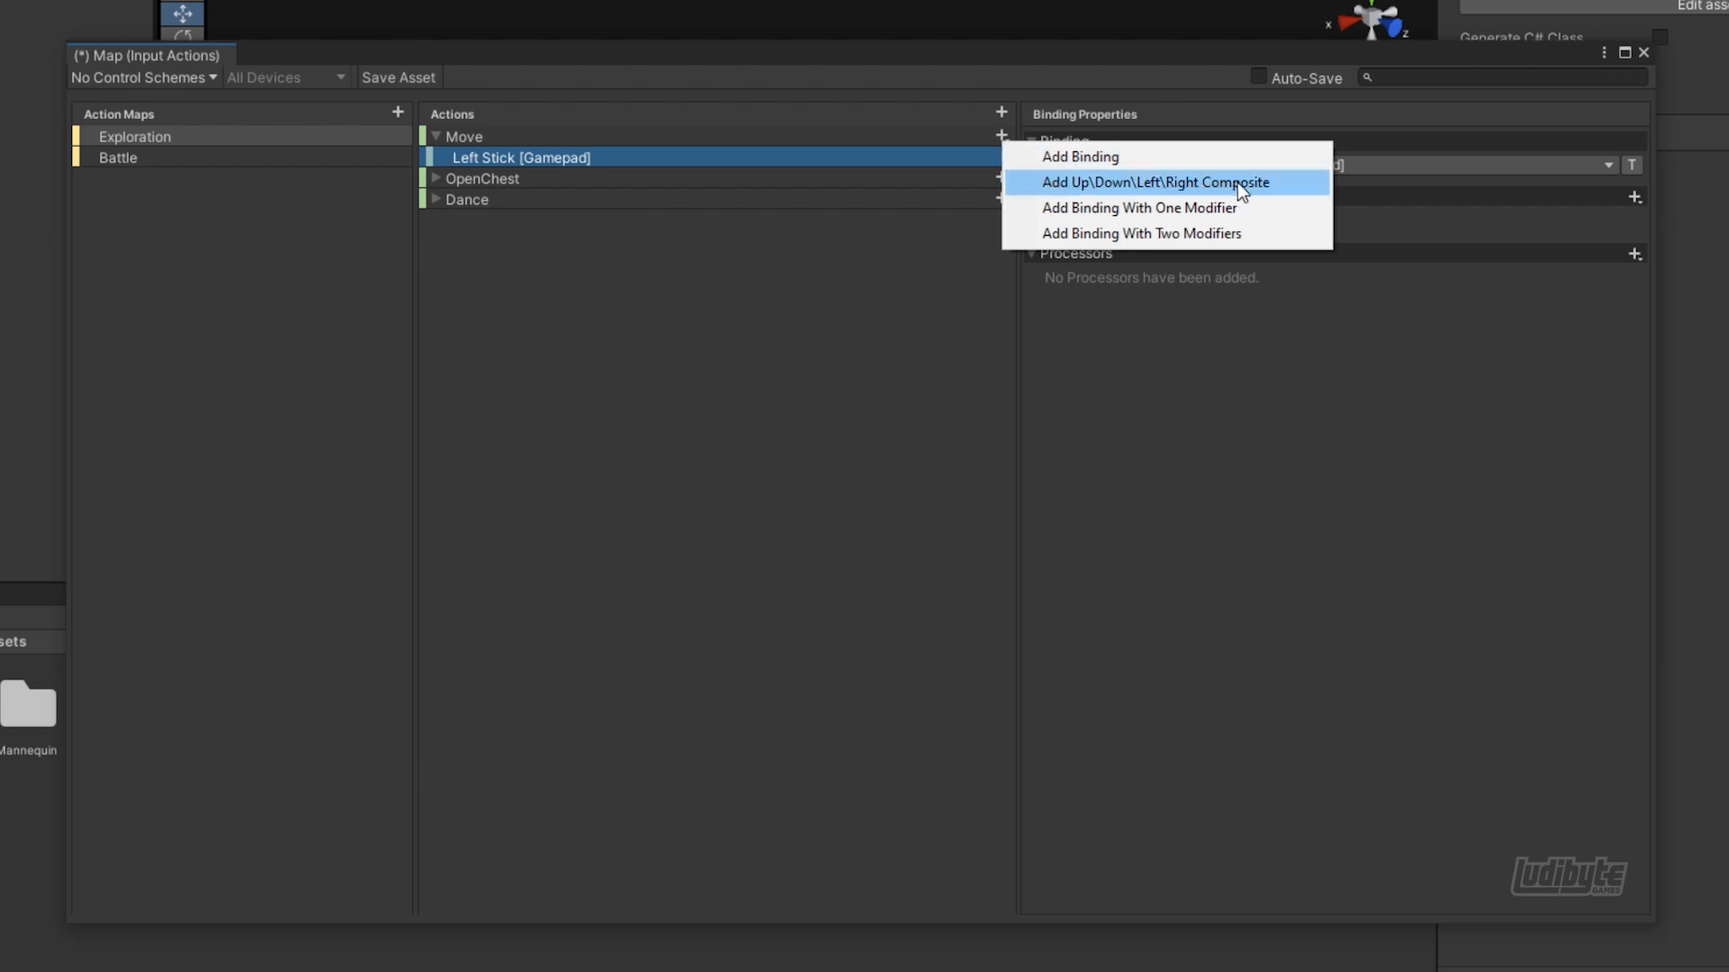
left_click(1115, 182)
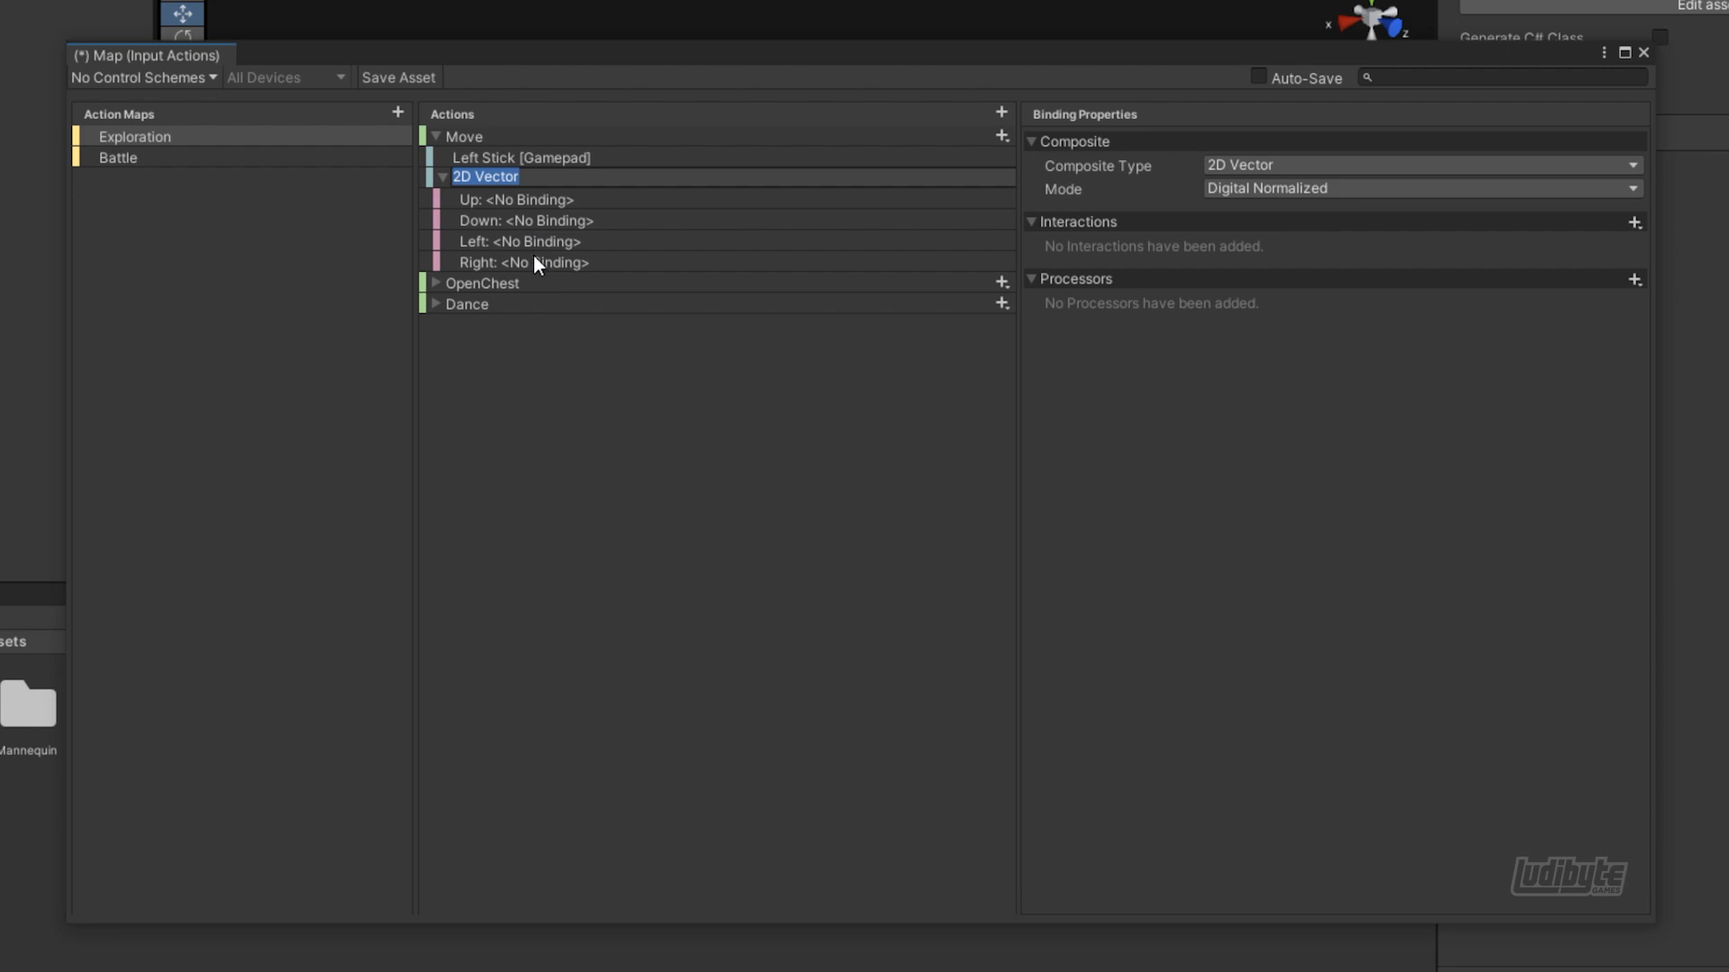
type("WASD")
key("Return")
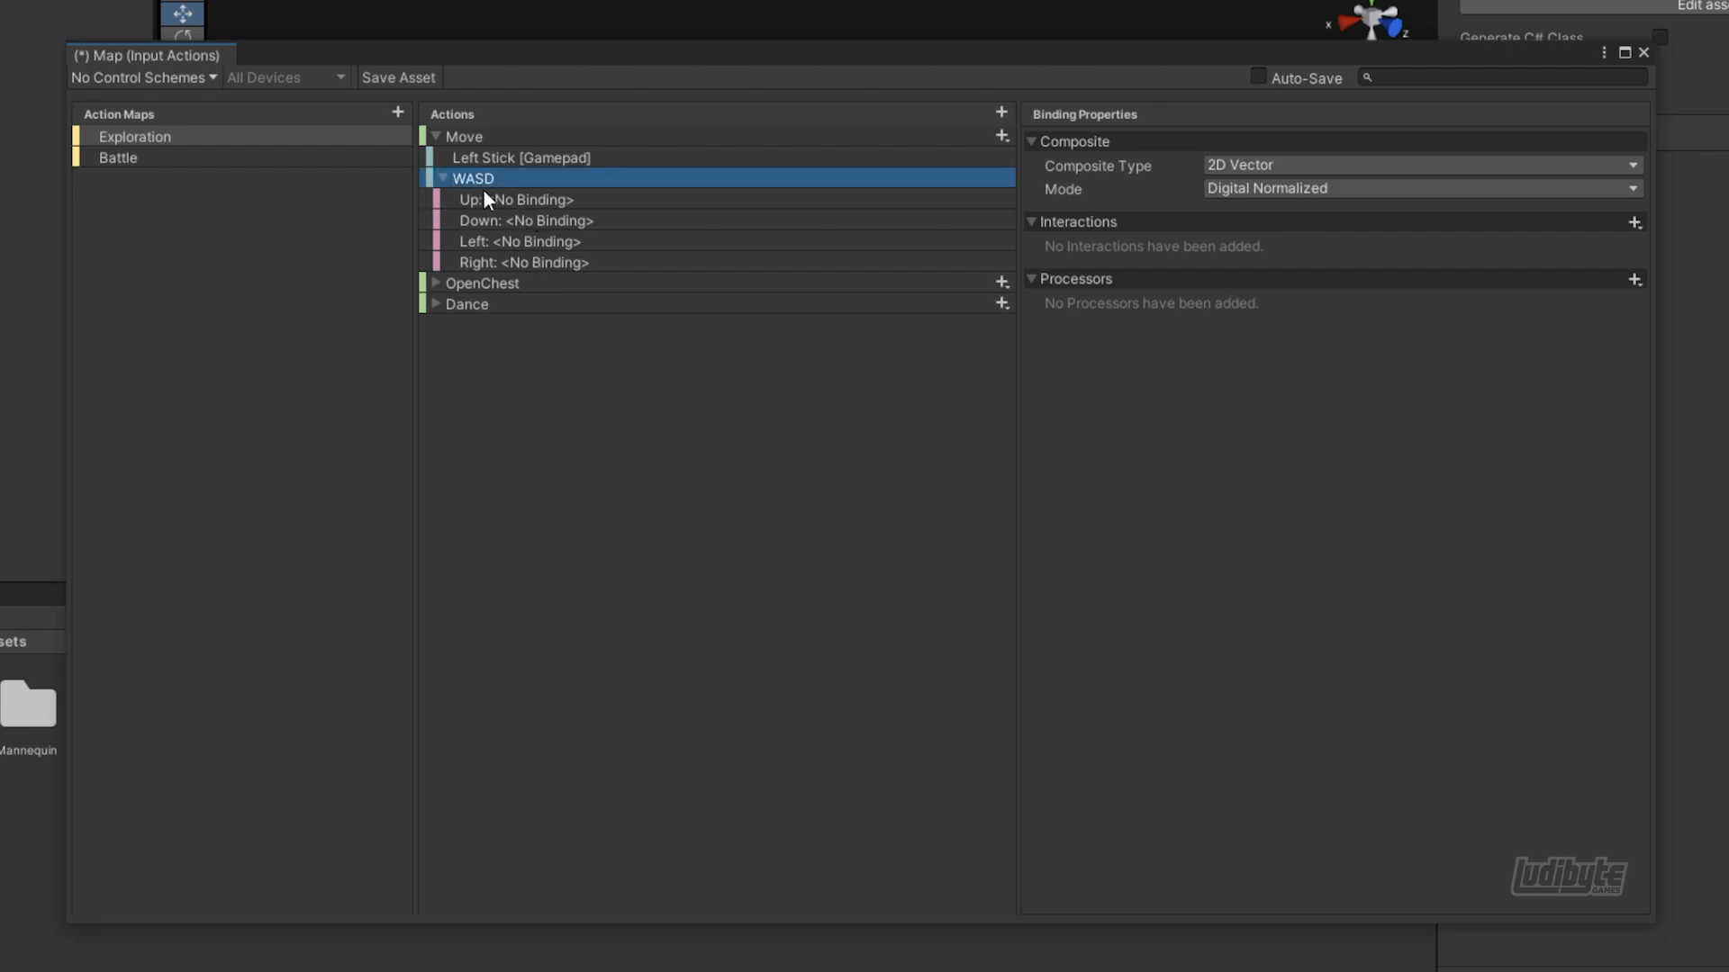
Bind the Up part of the WASD composite to the keyboard's W key
left_click(488, 199)
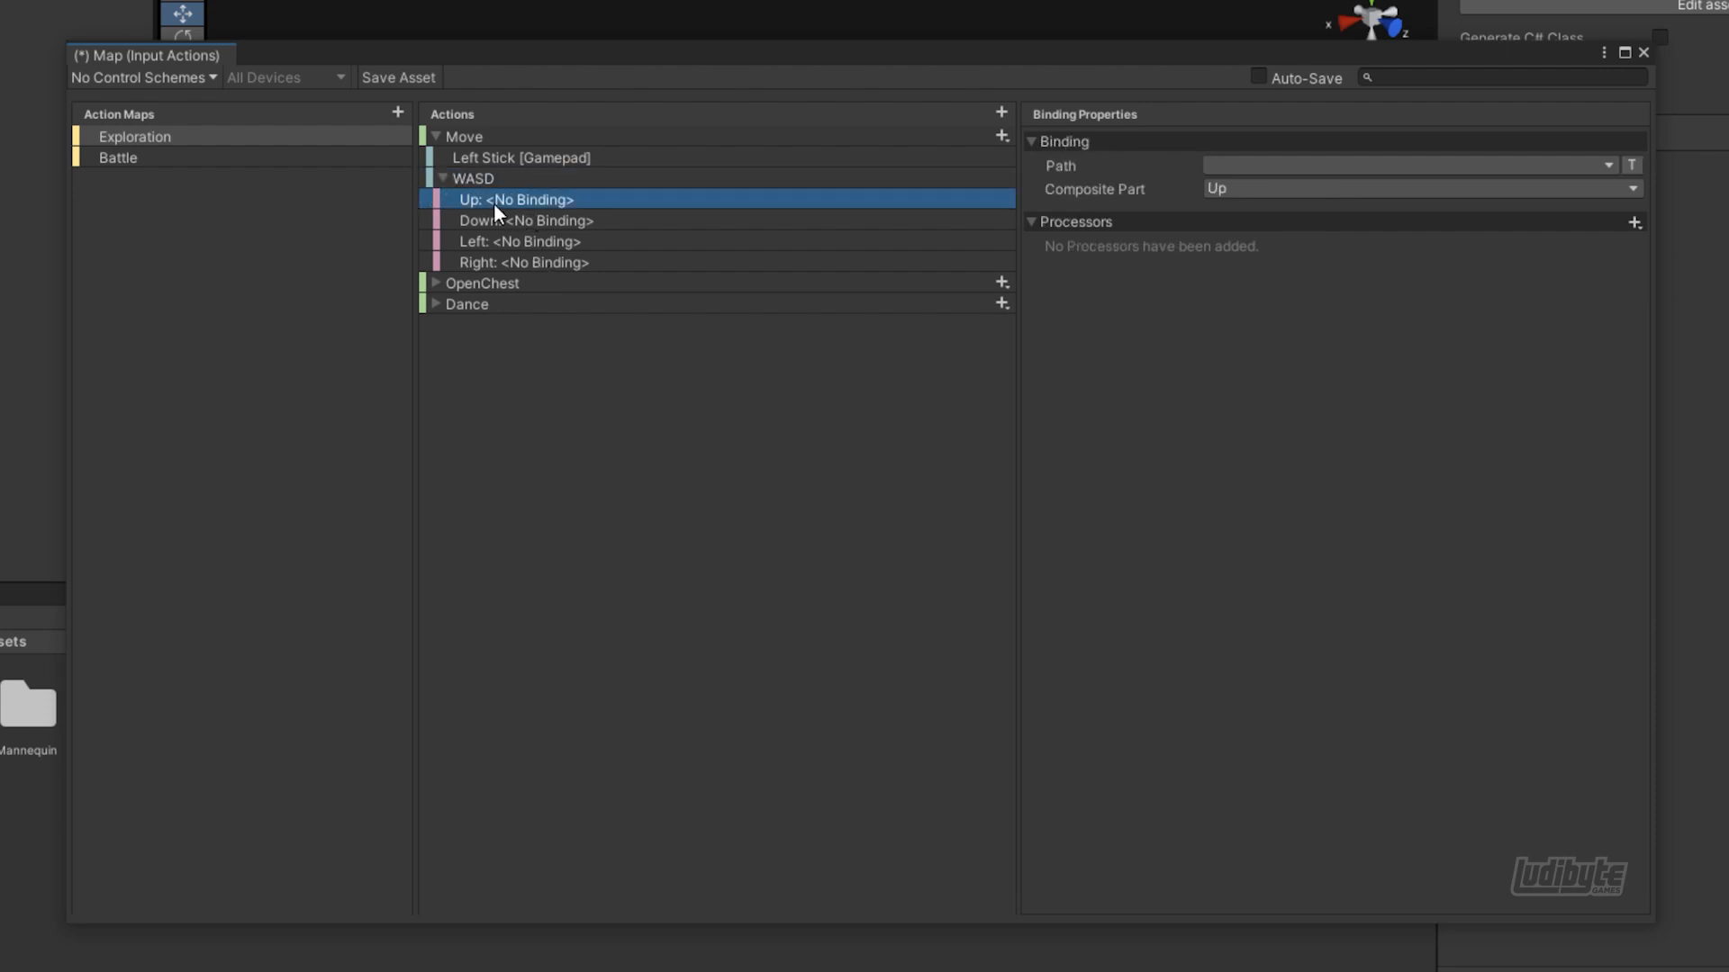
left_click(1239, 166)
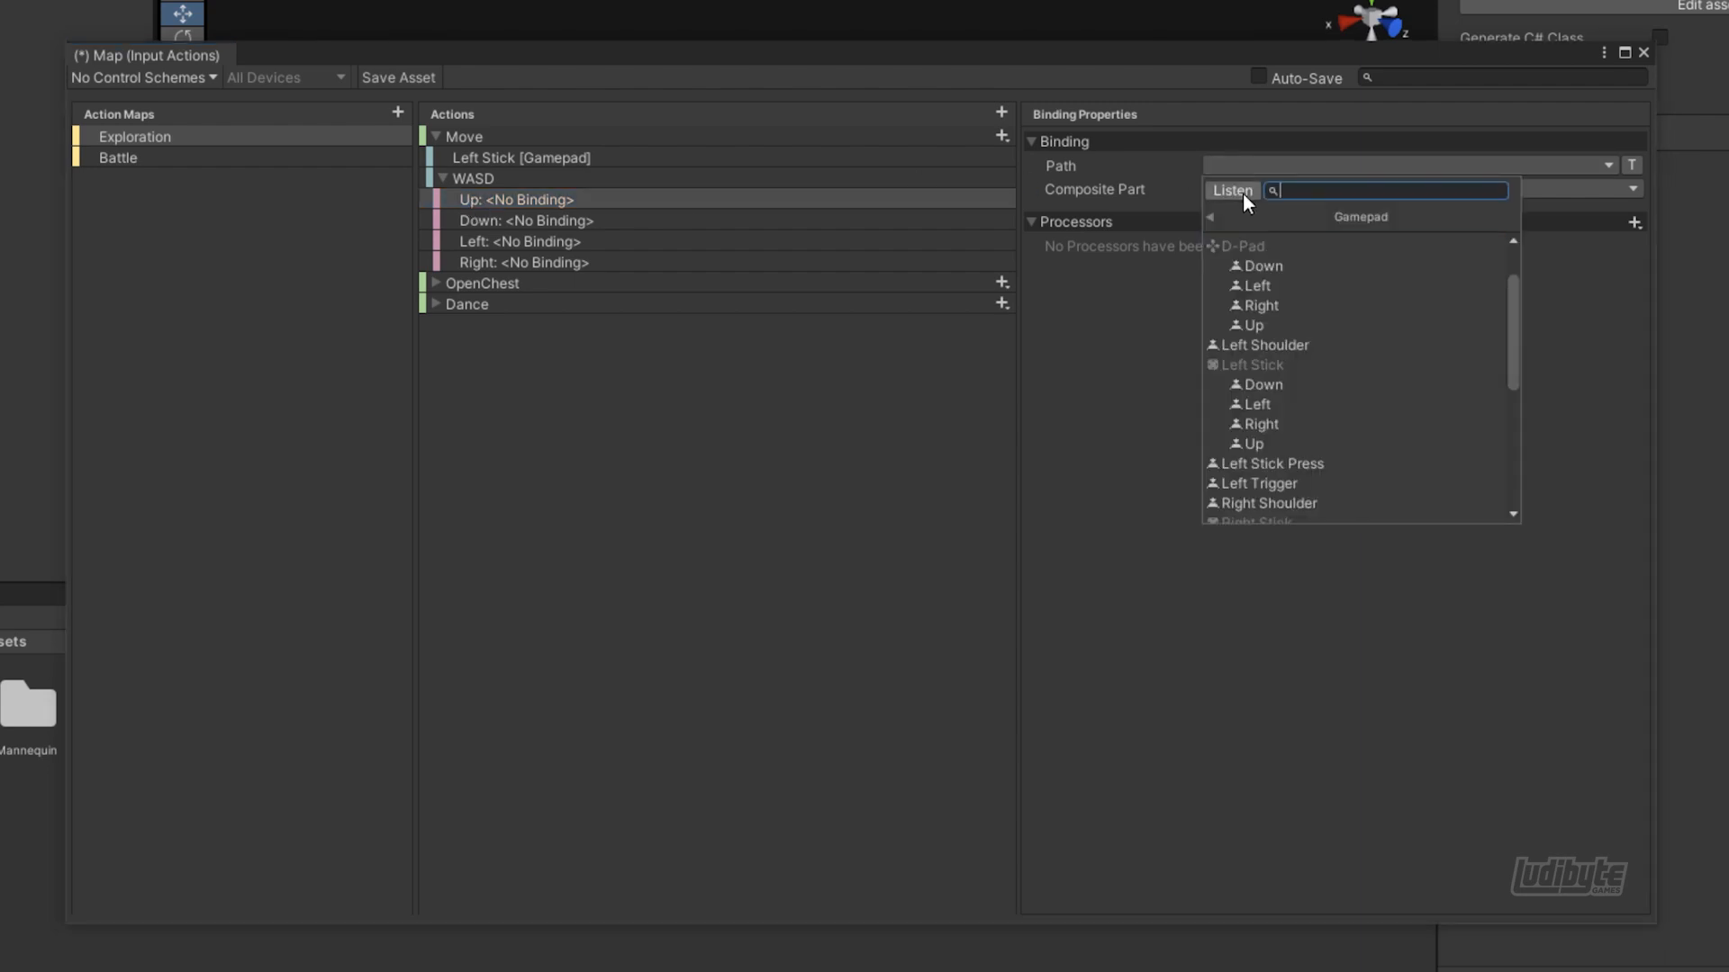
left_click(1232, 190)
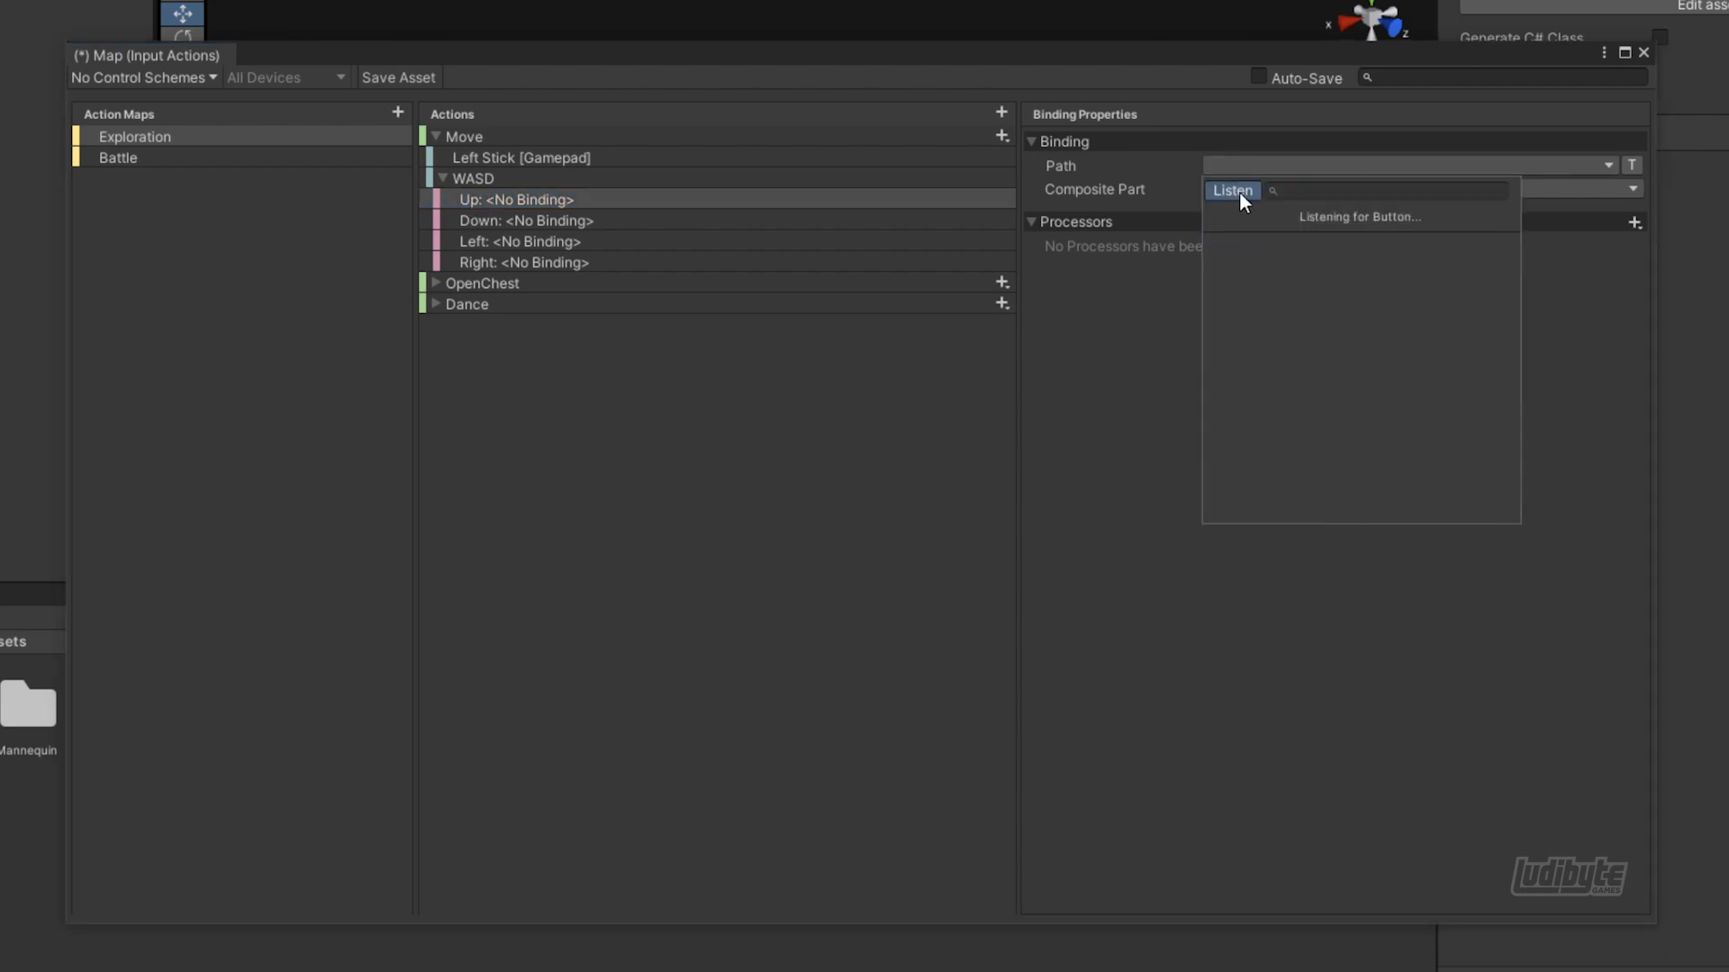
key("w")
left_click(1261, 241)
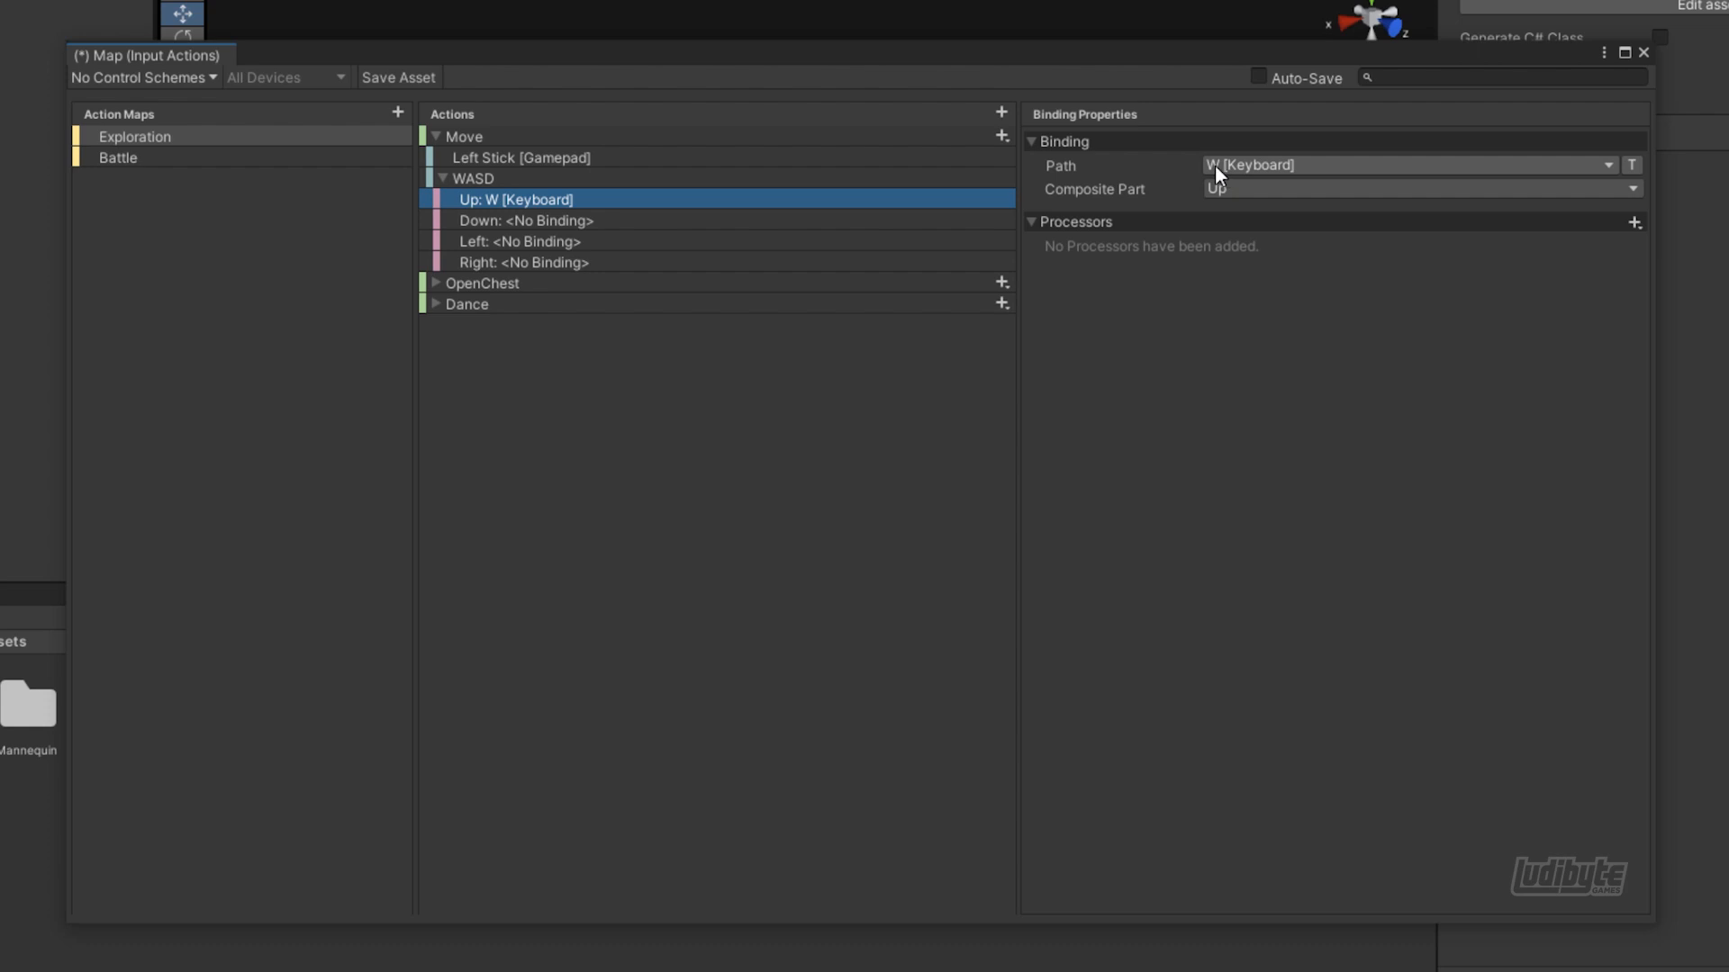
Bind the WASD composite's Down, Left and Right parts to the keyboard's S, A and D keys
left_click(792, 221)
left_click(1239, 166)
left_click(1233, 191)
key("s")
left_click(1237, 241)
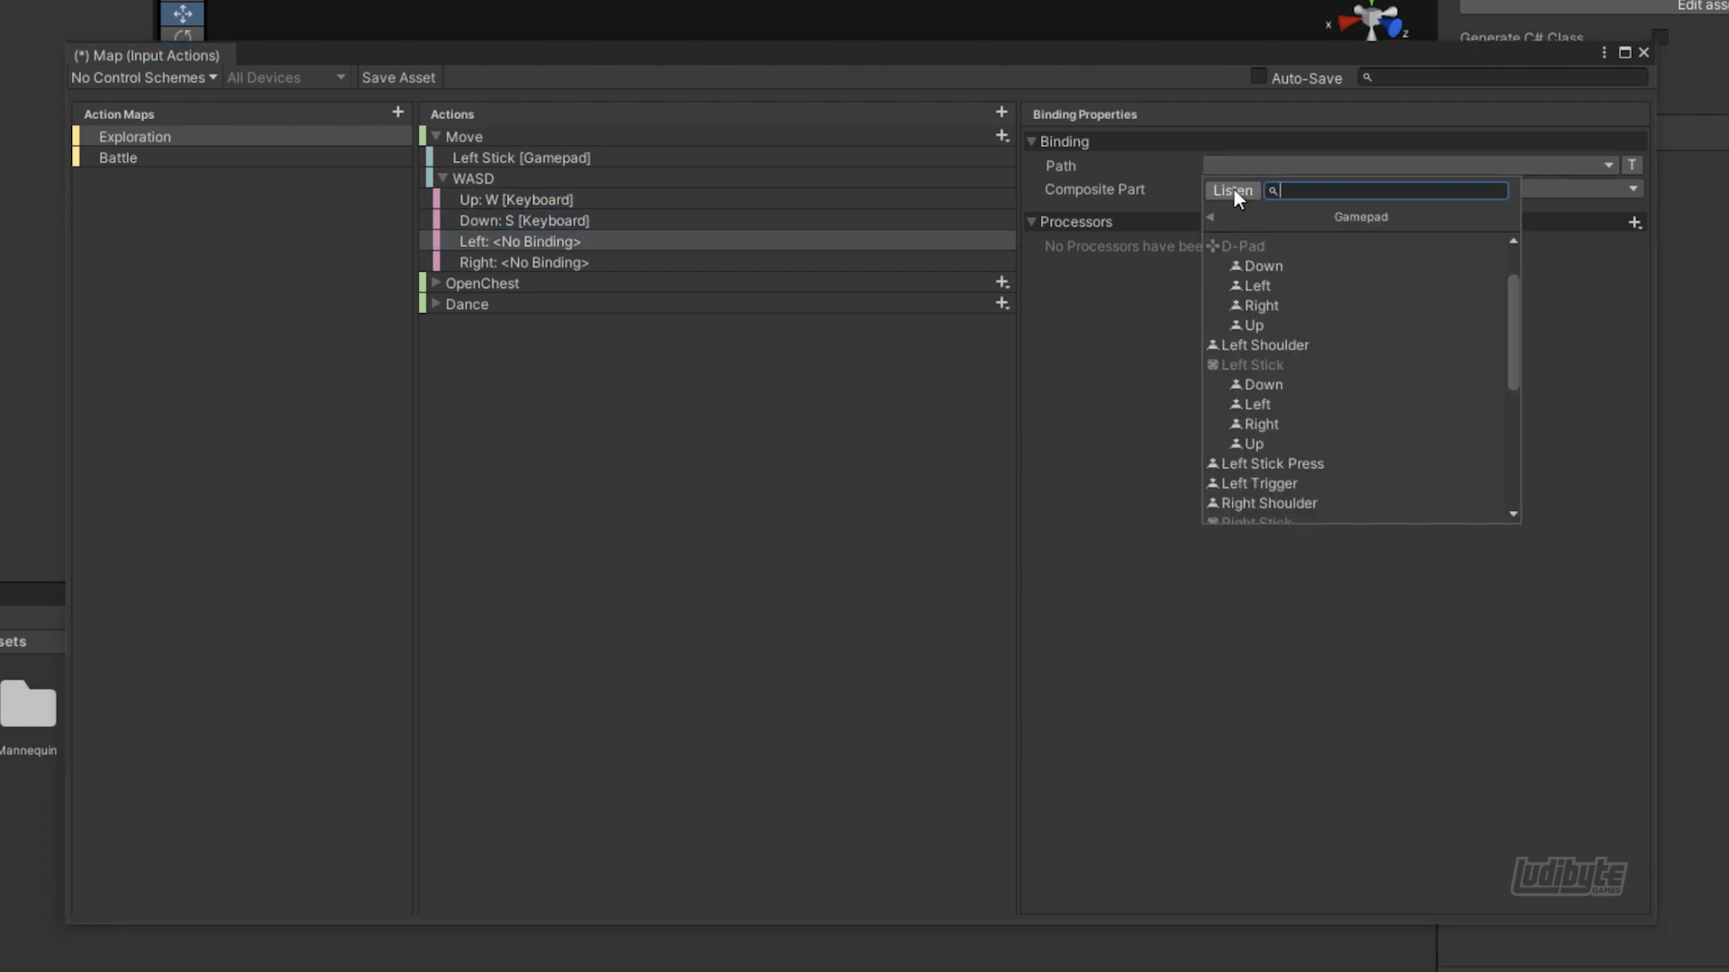
left_click(1233, 190)
key("a")
left_click(990, 262)
left_click(1239, 165)
left_click(1233, 191)
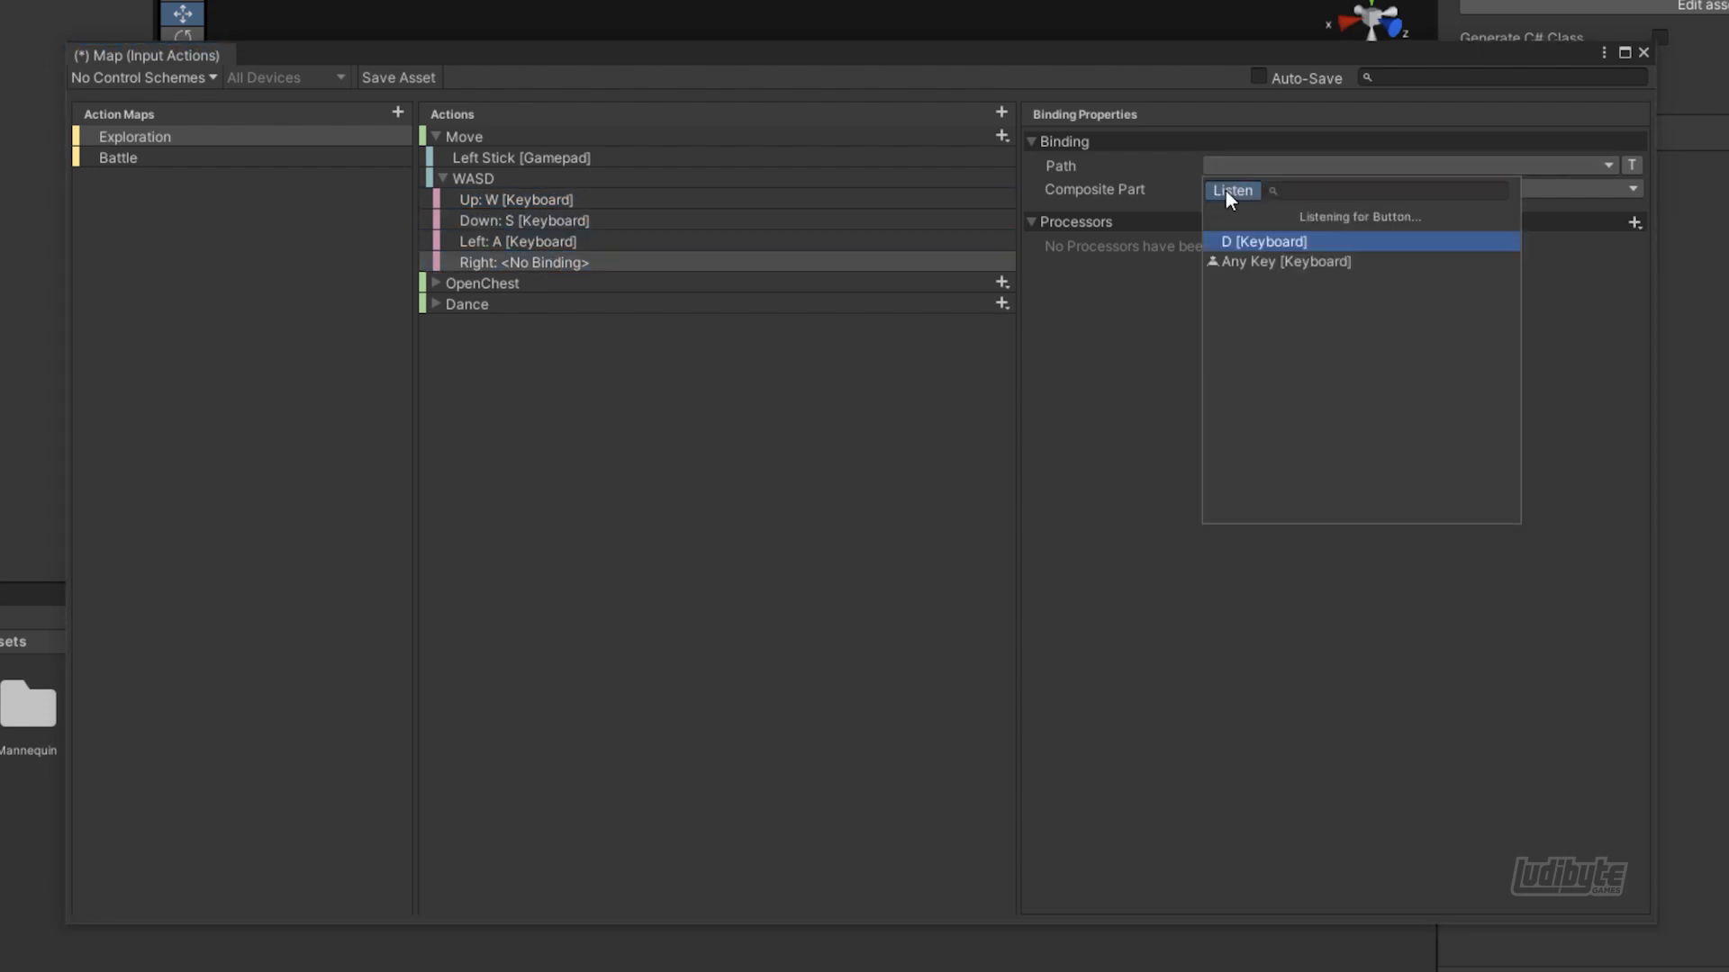
key("d")
left_click(442, 179)
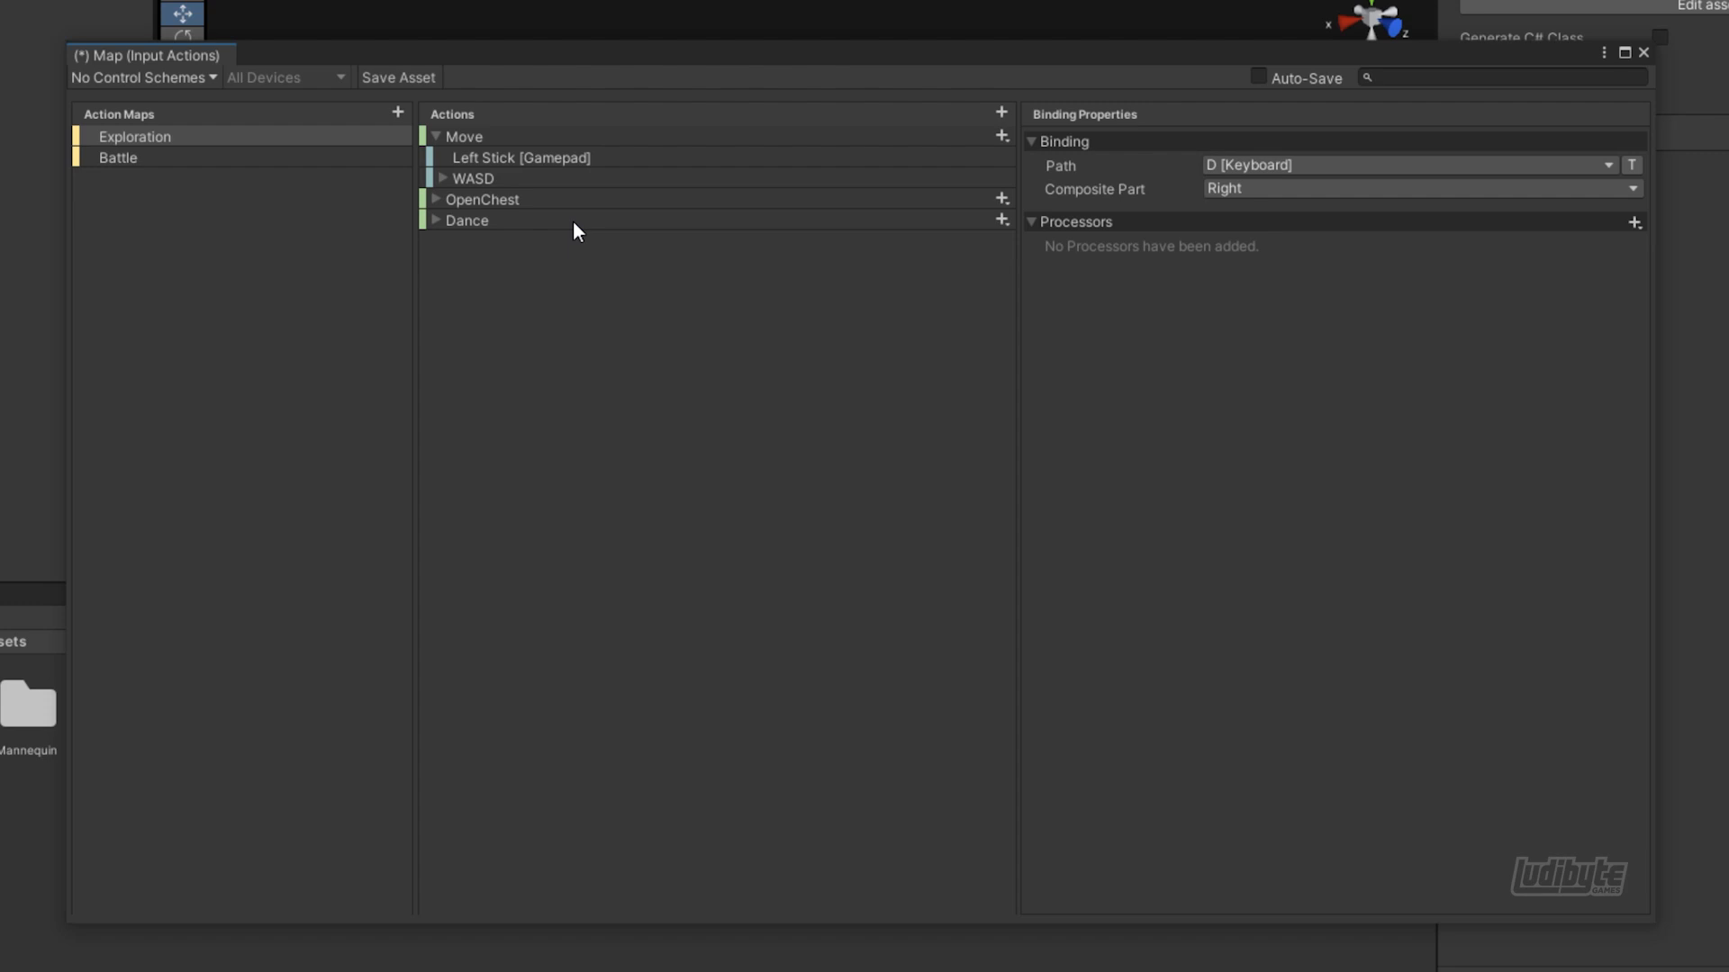
Add another Up\Down\Left\Right composite to the Move action and name it "Flechas"
left_click(1001, 136)
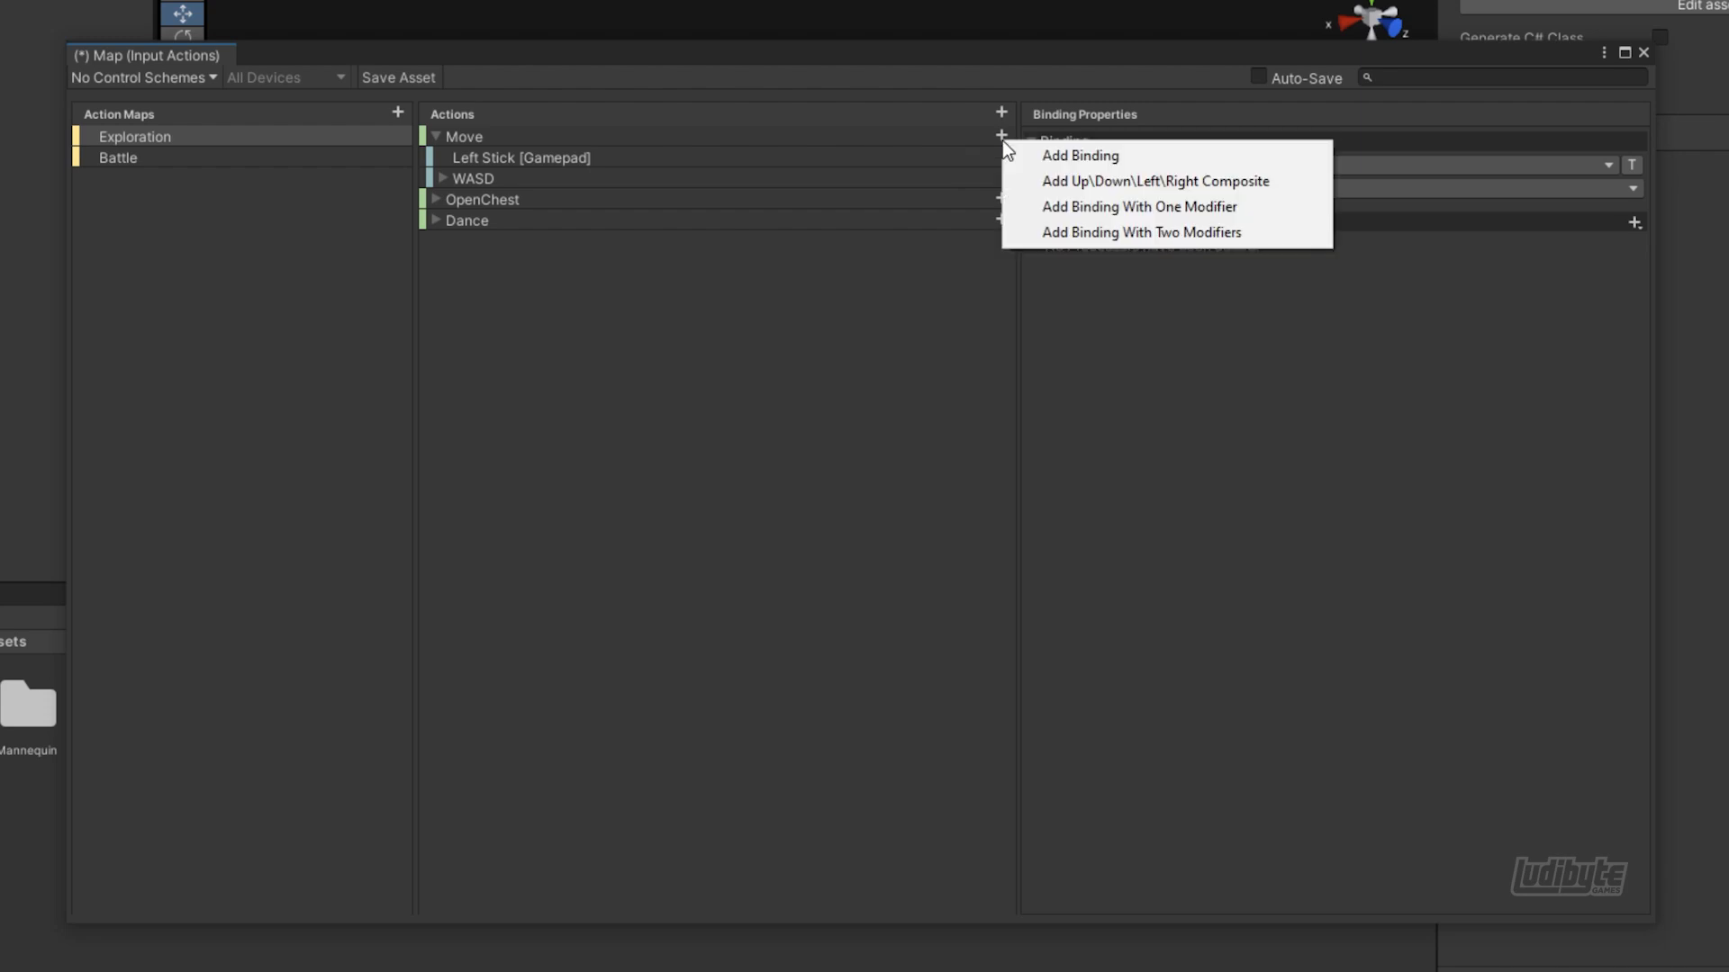
left_click(1126, 181)
type("Flechas")
key("Return")
Bind the Up, Down, Left and Right parts of the Flechas composite to the matching keyboard arrow keys
left_click(576, 222)
left_click(1251, 167)
left_click(1239, 192)
key("Up")
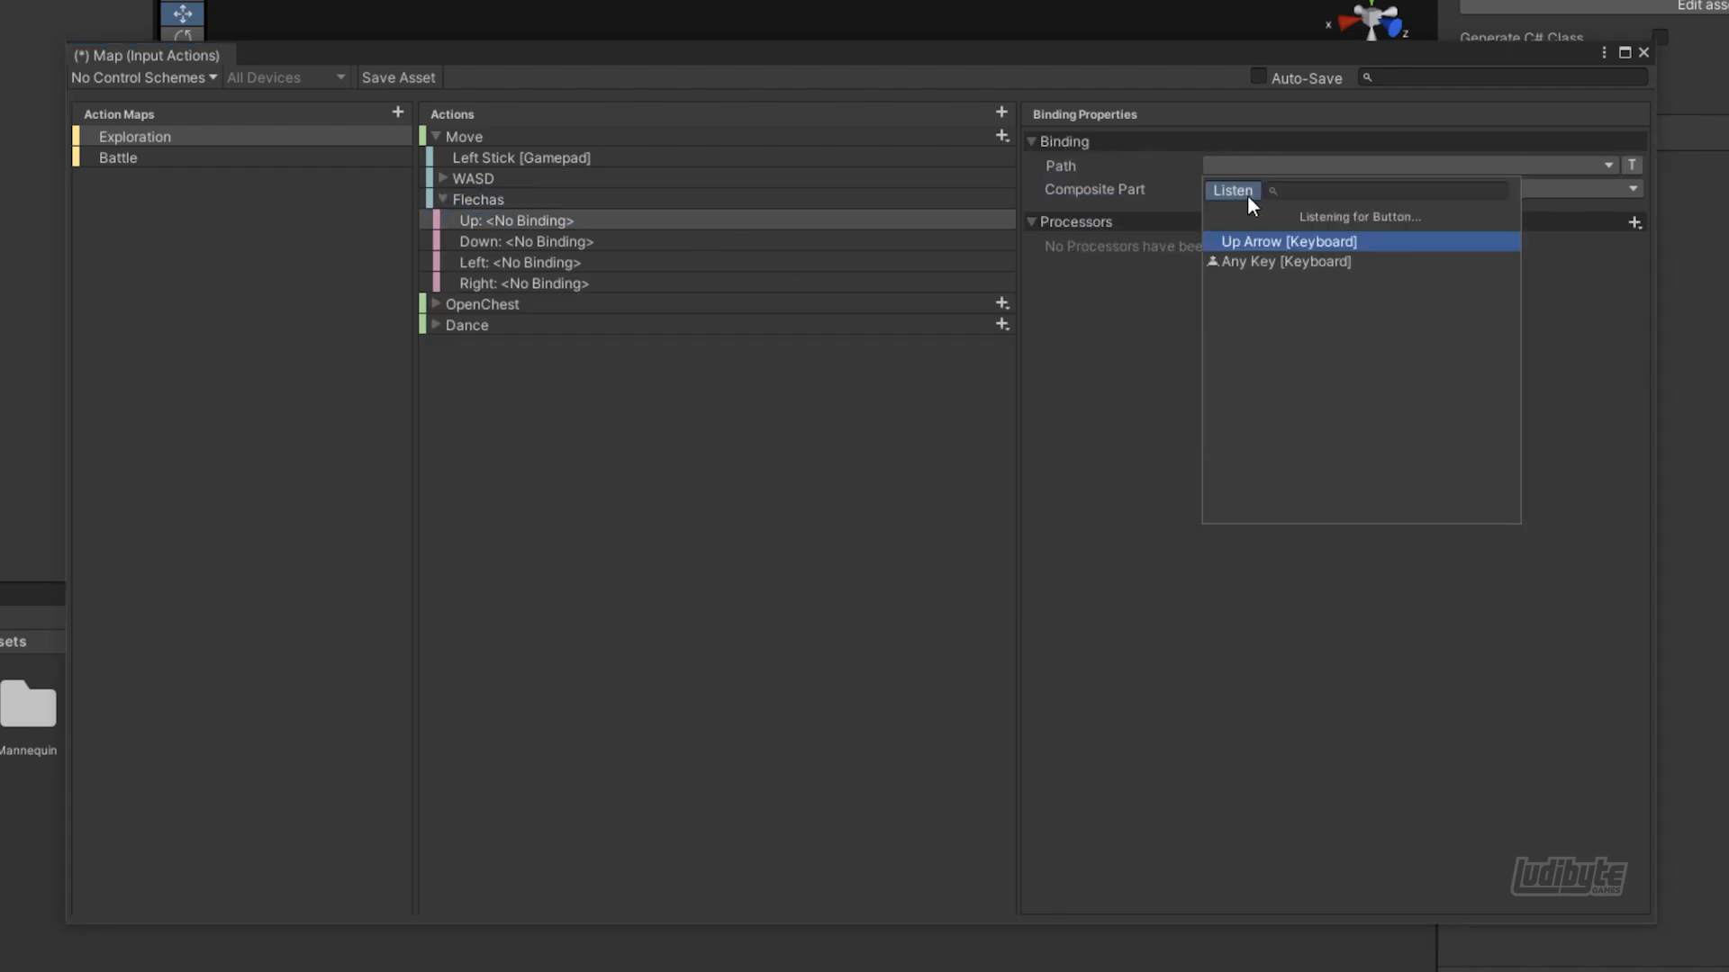
left_click(1260, 242)
left_click(1239, 192)
key("Down")
left_click(1251, 241)
left_click(577, 263)
left_click(1252, 167)
left_click(576, 284)
left_click(1252, 241)
left_click(442, 199)
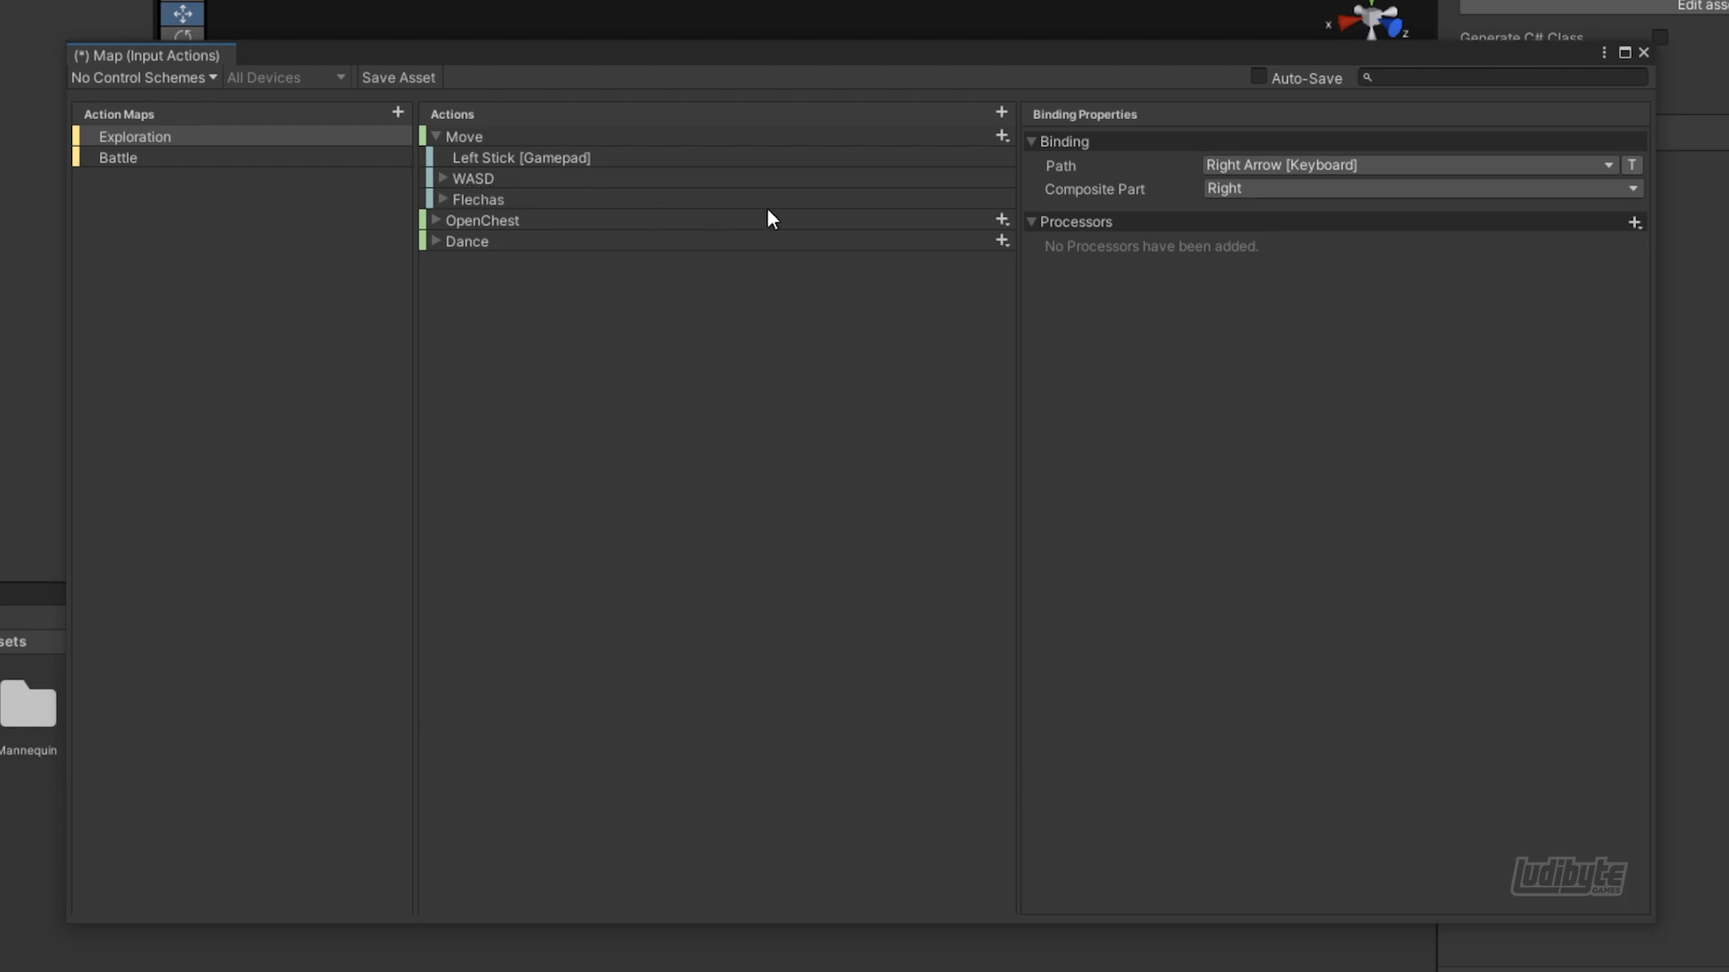
Add a third Up\Down\Left\Right composite to the Move action and name it "Cruz"
left_click(1001, 135)
left_click(819, 175)
type("Cruceta")
key("Return")
double_click(477, 220)
type("Cruz")
Bind the Cruz composite's Up, Down, Left and Right parts to the matching directions of the gamepad's D-Pad
left_click(516, 241)
left_click(1228, 162)
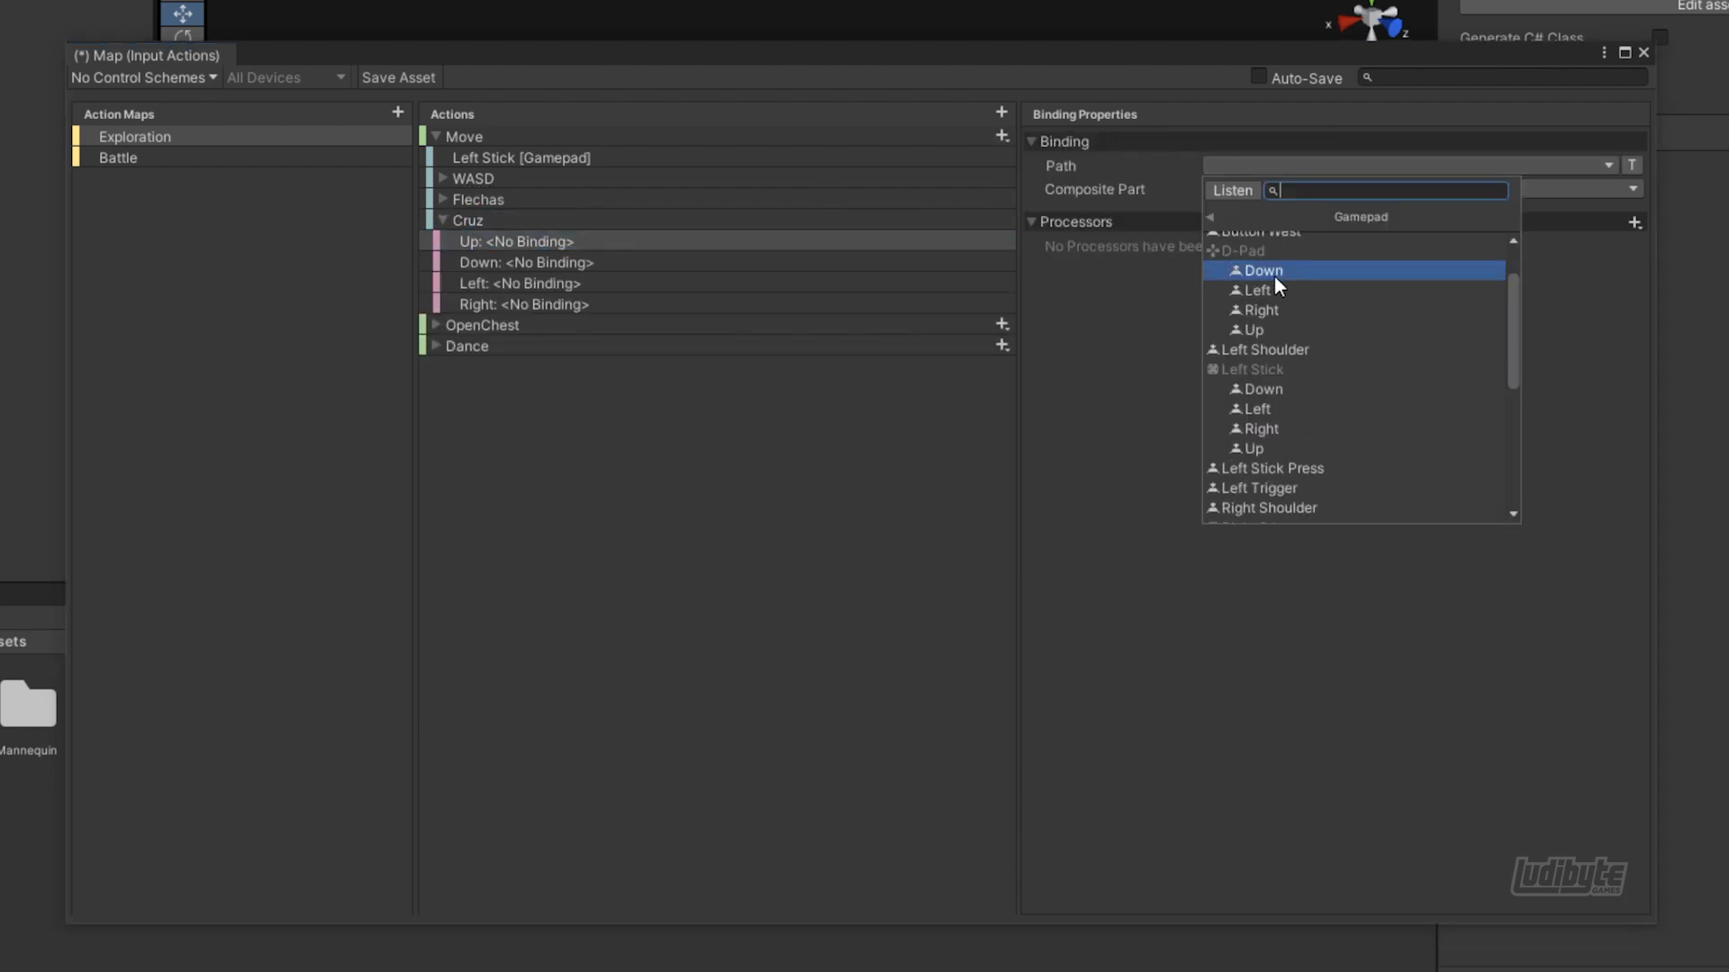
left_click(1254, 326)
left_click(527, 263)
left_click(1263, 267)
left_click(520, 284)
left_click(1258, 286)
left_click(524, 304)
left_click(1260, 306)
left_click(442, 220)
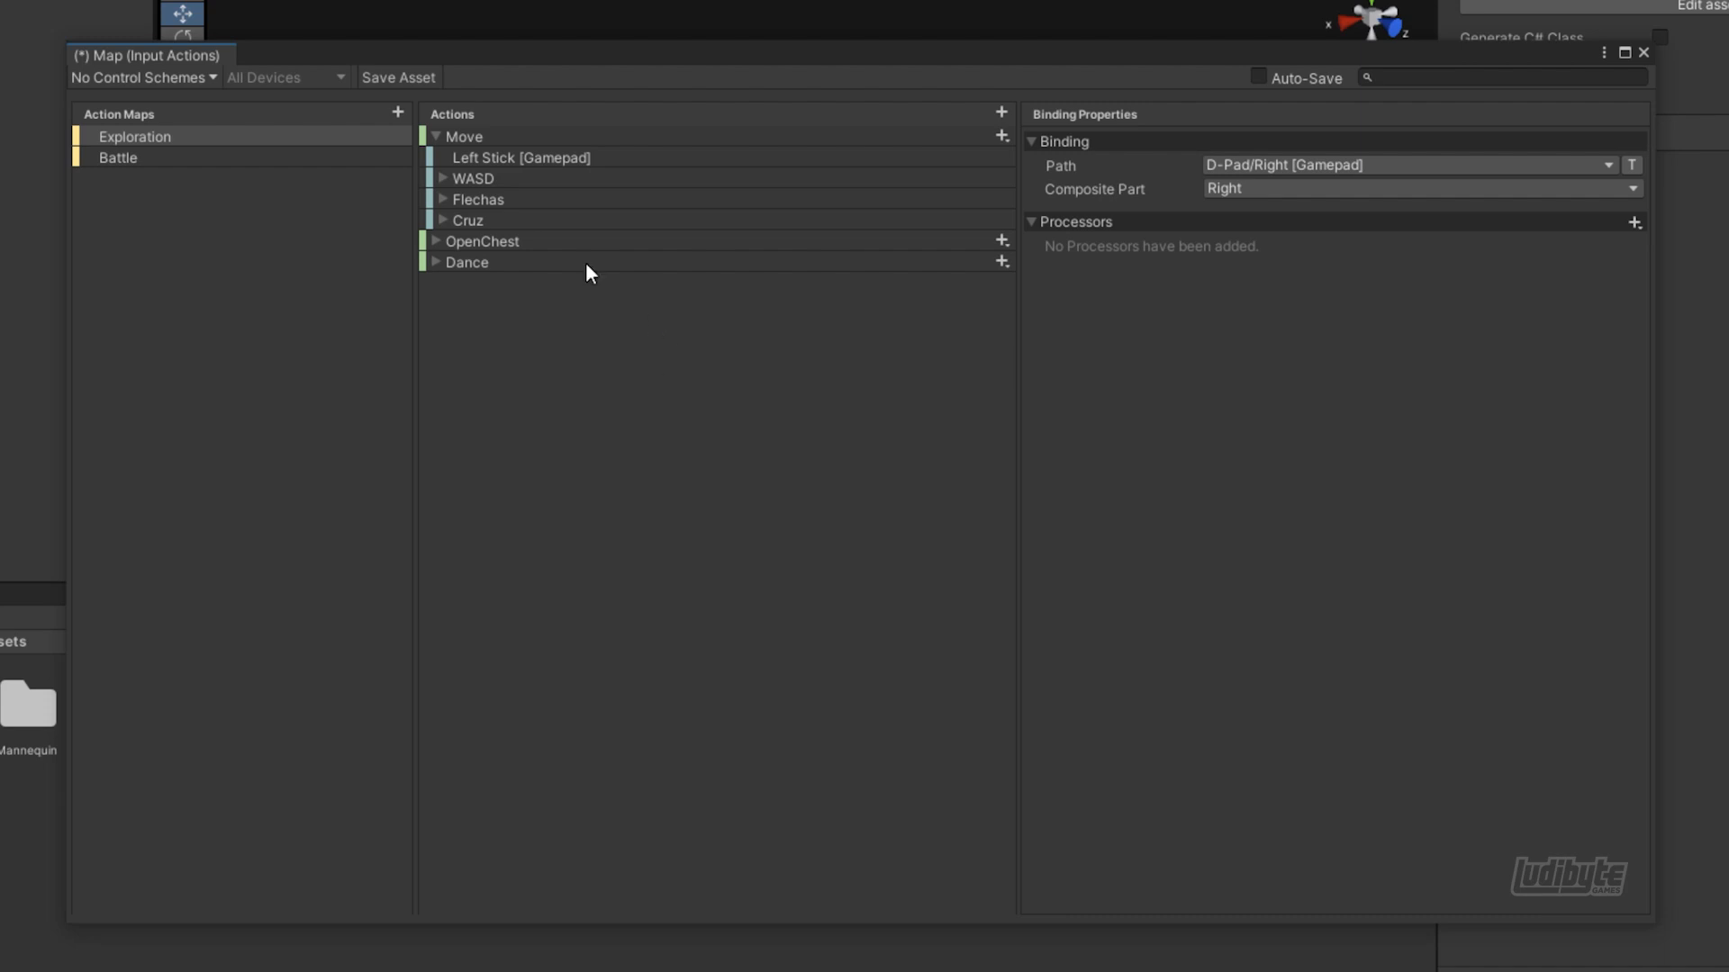
left_click(435, 135)
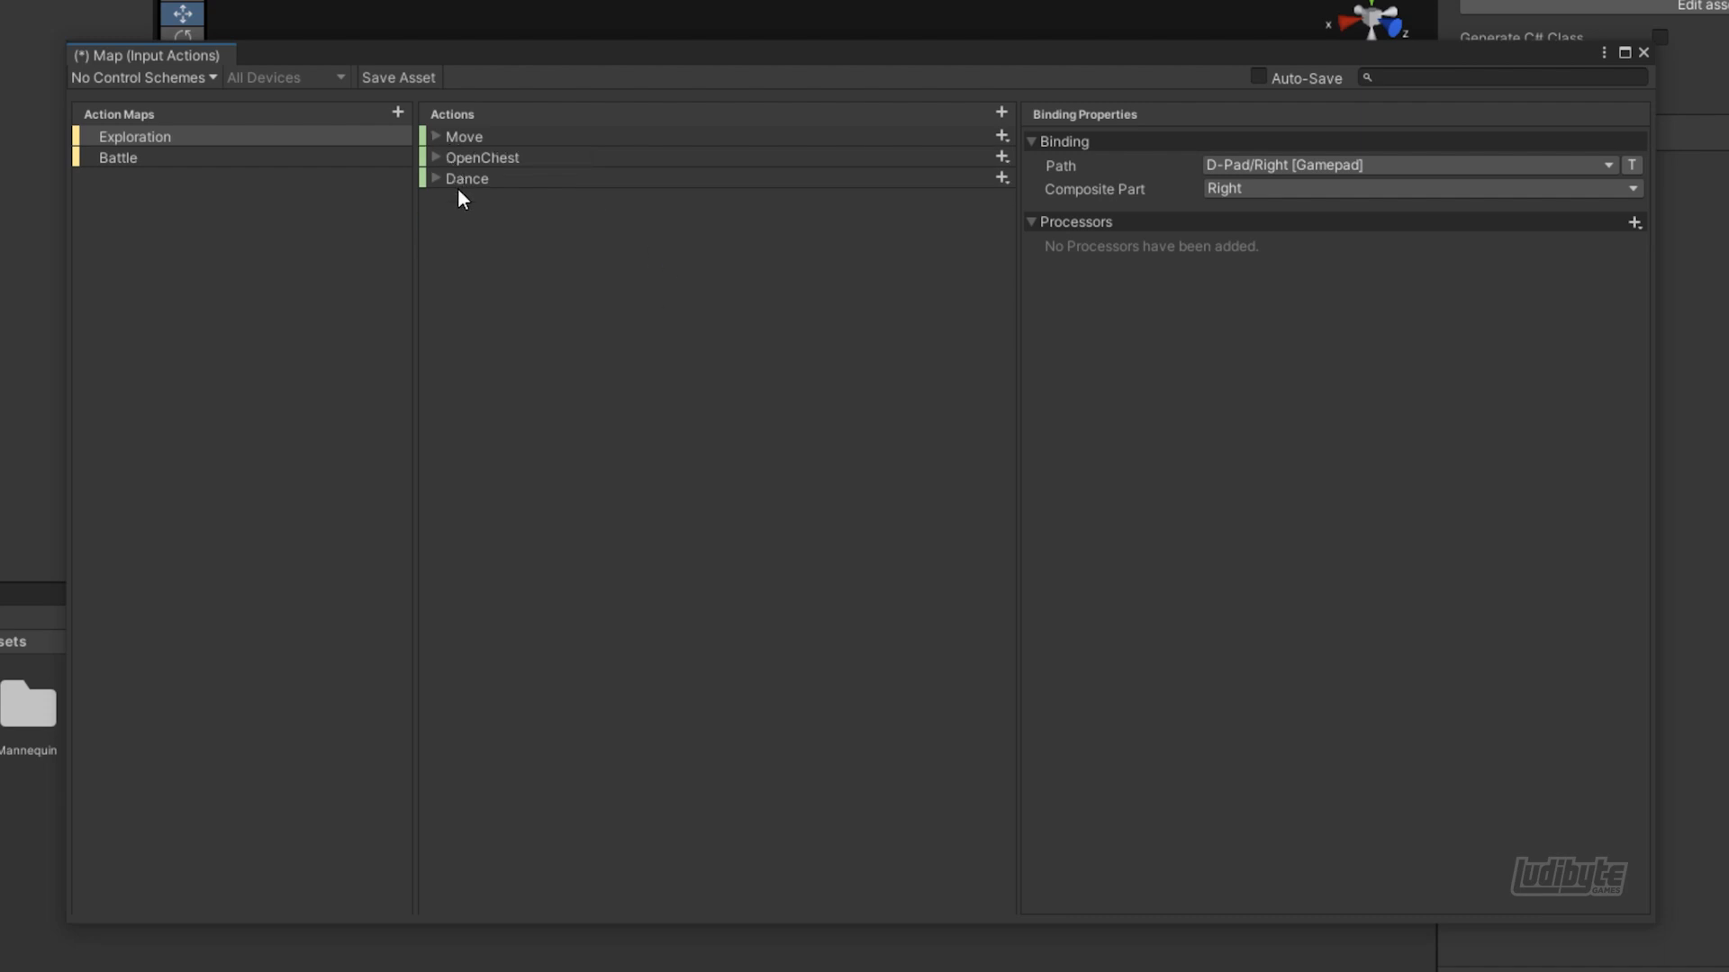
Bind the Dance action's empty binding to the keyboard's Space key
left_click(570, 140)
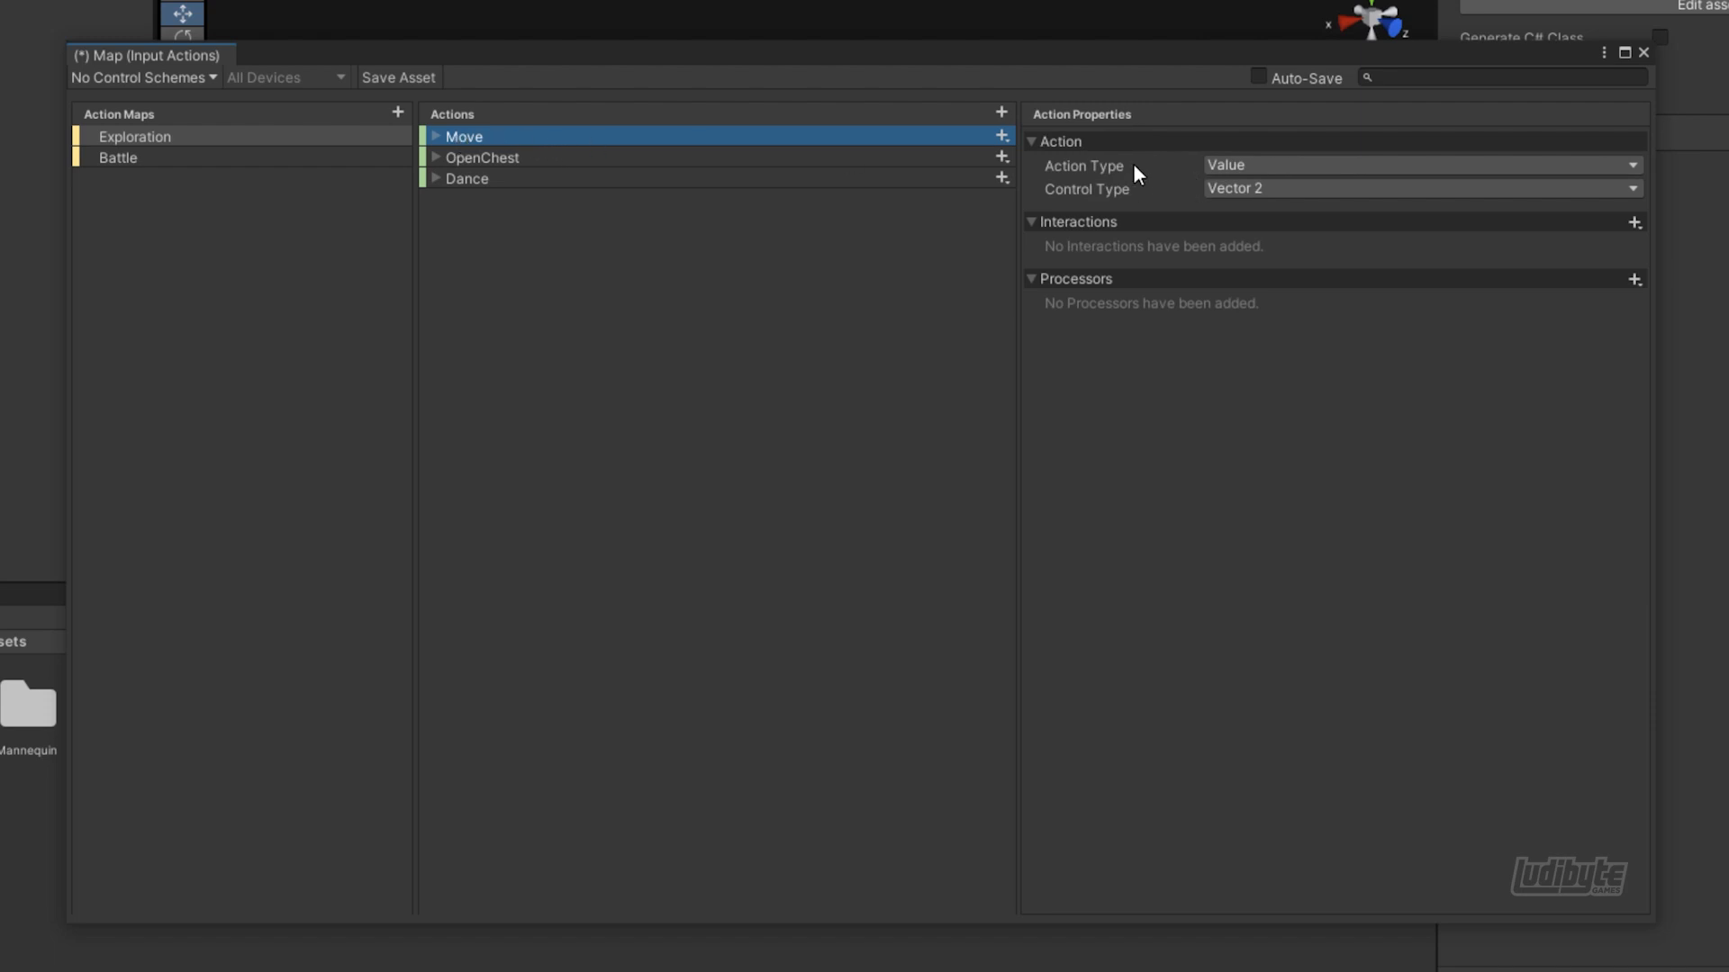
left_click(591, 179)
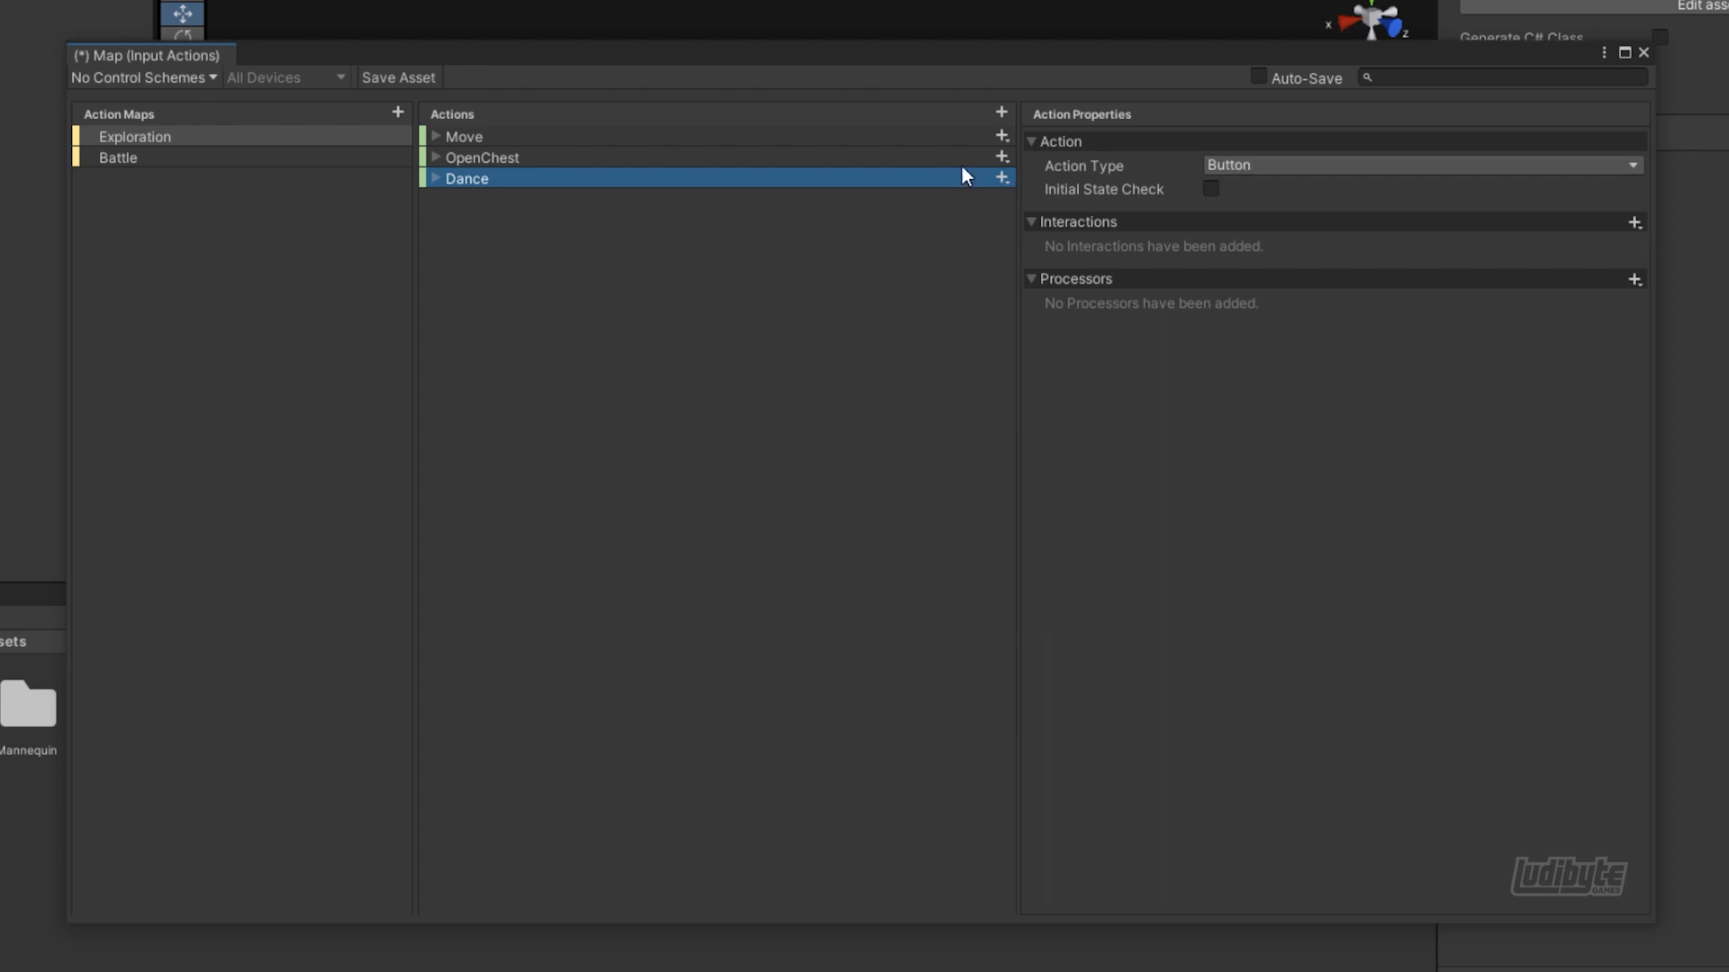
left_click(436, 179)
left_click(502, 201)
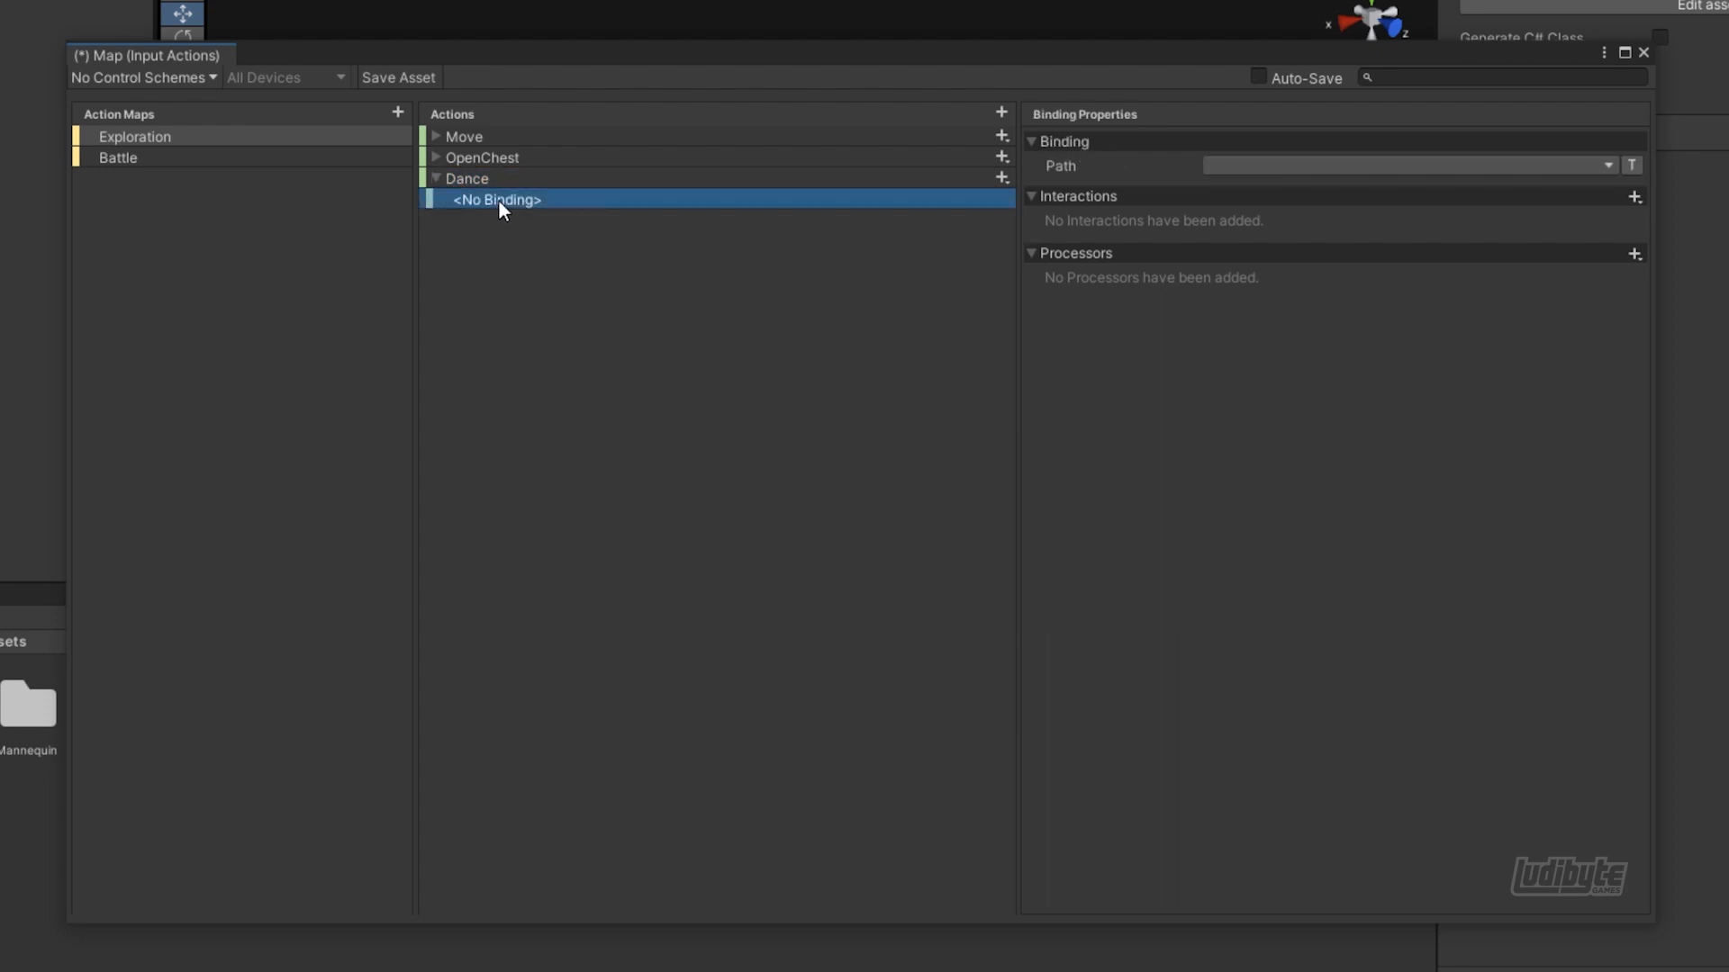
left_click(1244, 167)
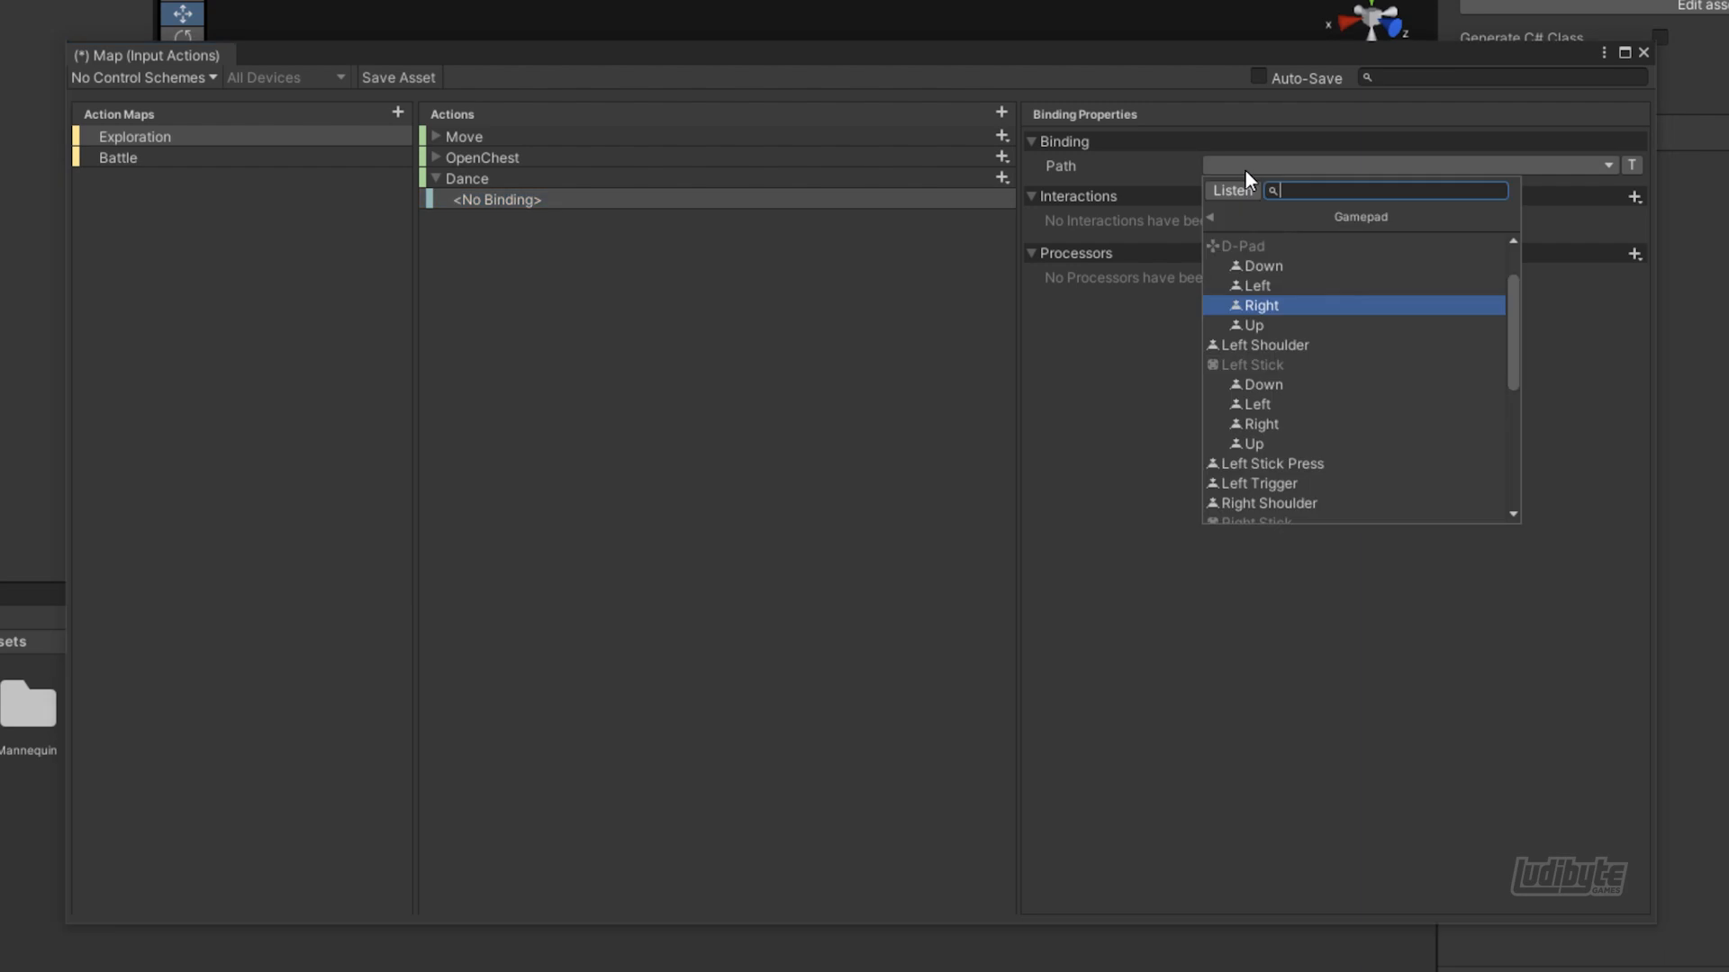
left_click(1244, 189)
key("space")
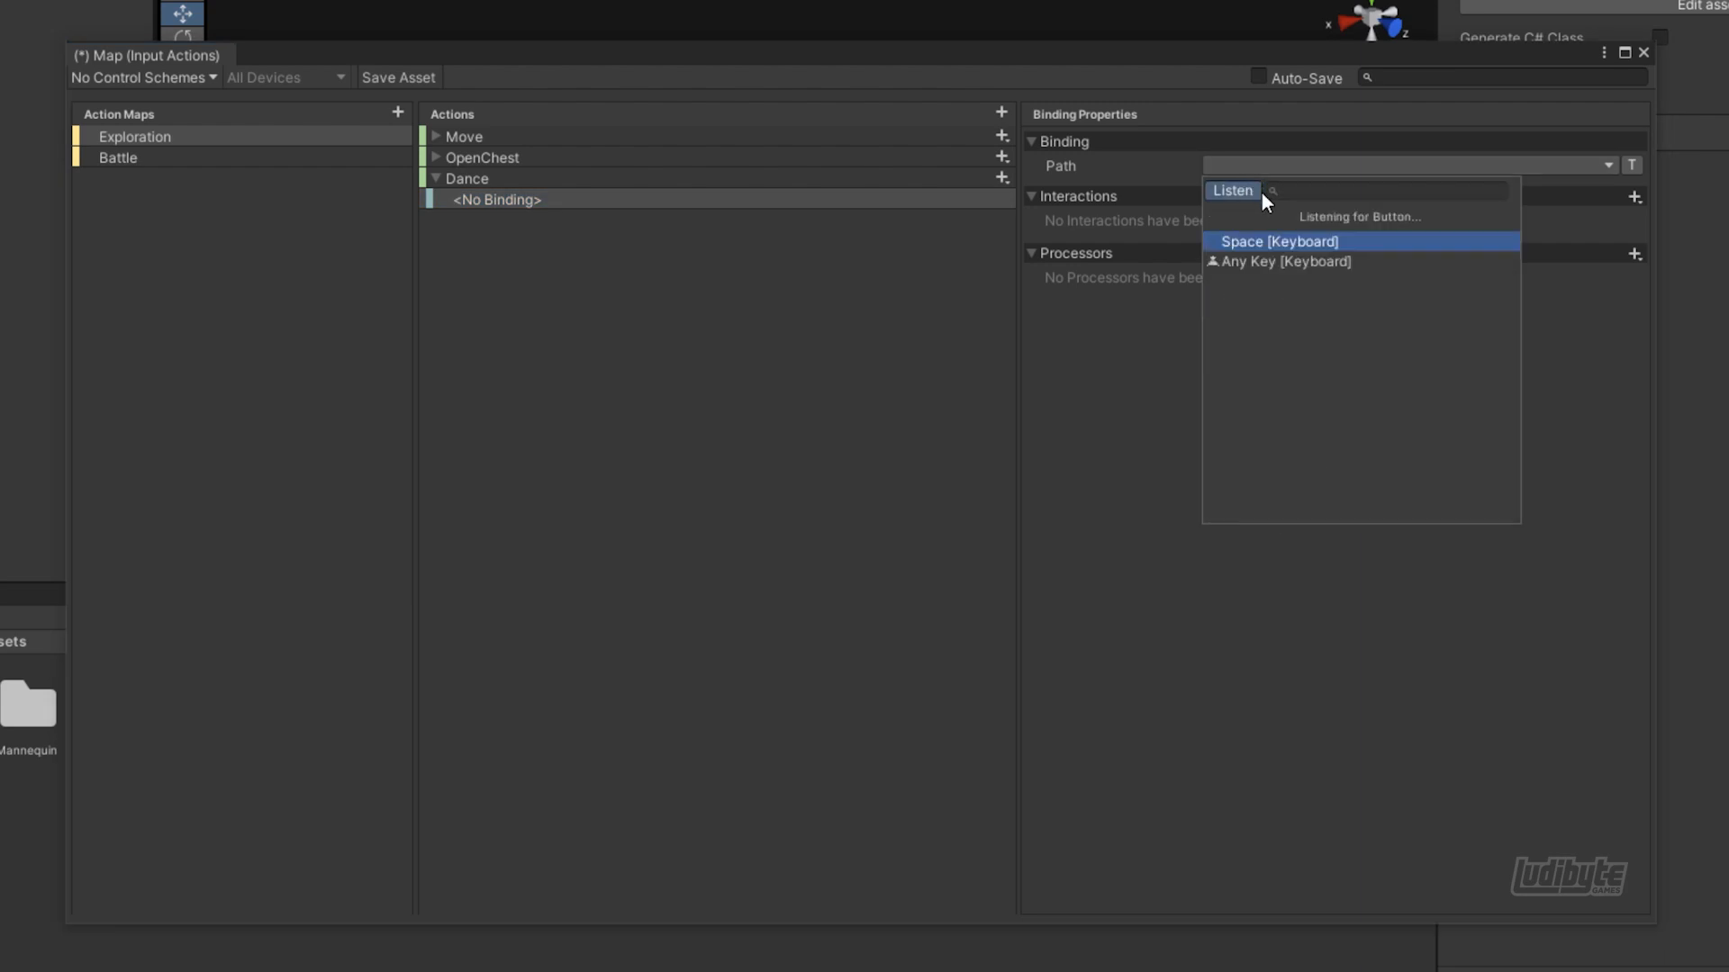
left_click(1266, 243)
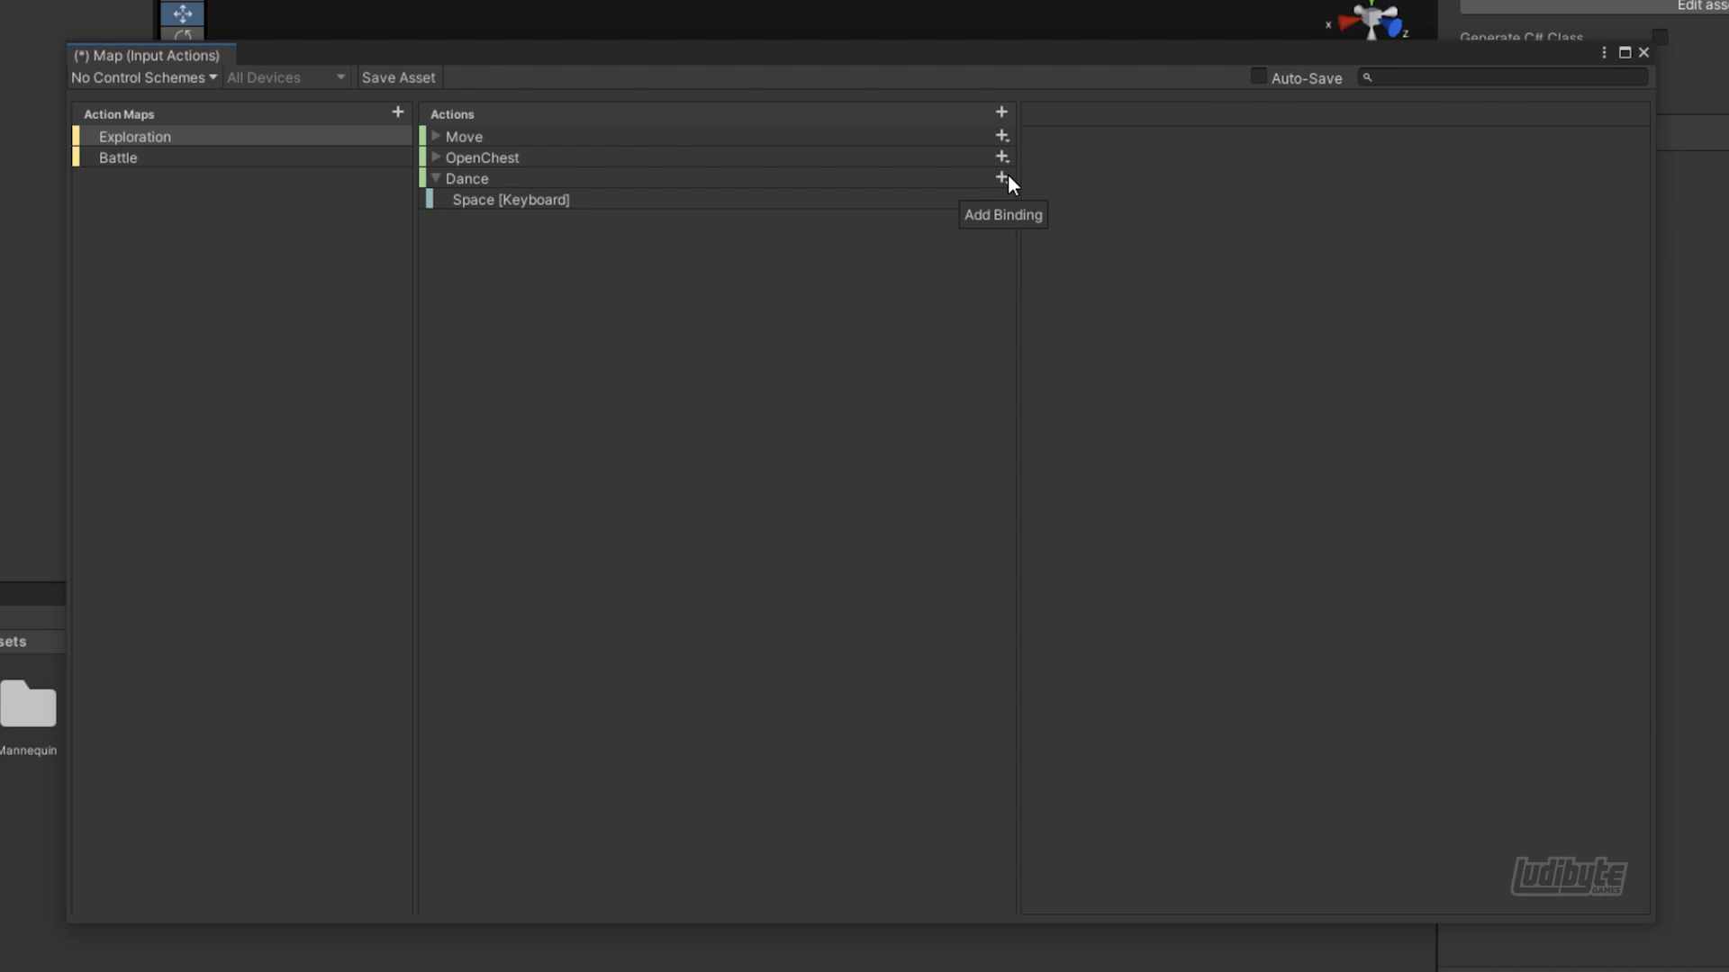
Add a second binding to the Dance action for the gamepad's Button South and save the Map asset
left_click(1001, 179)
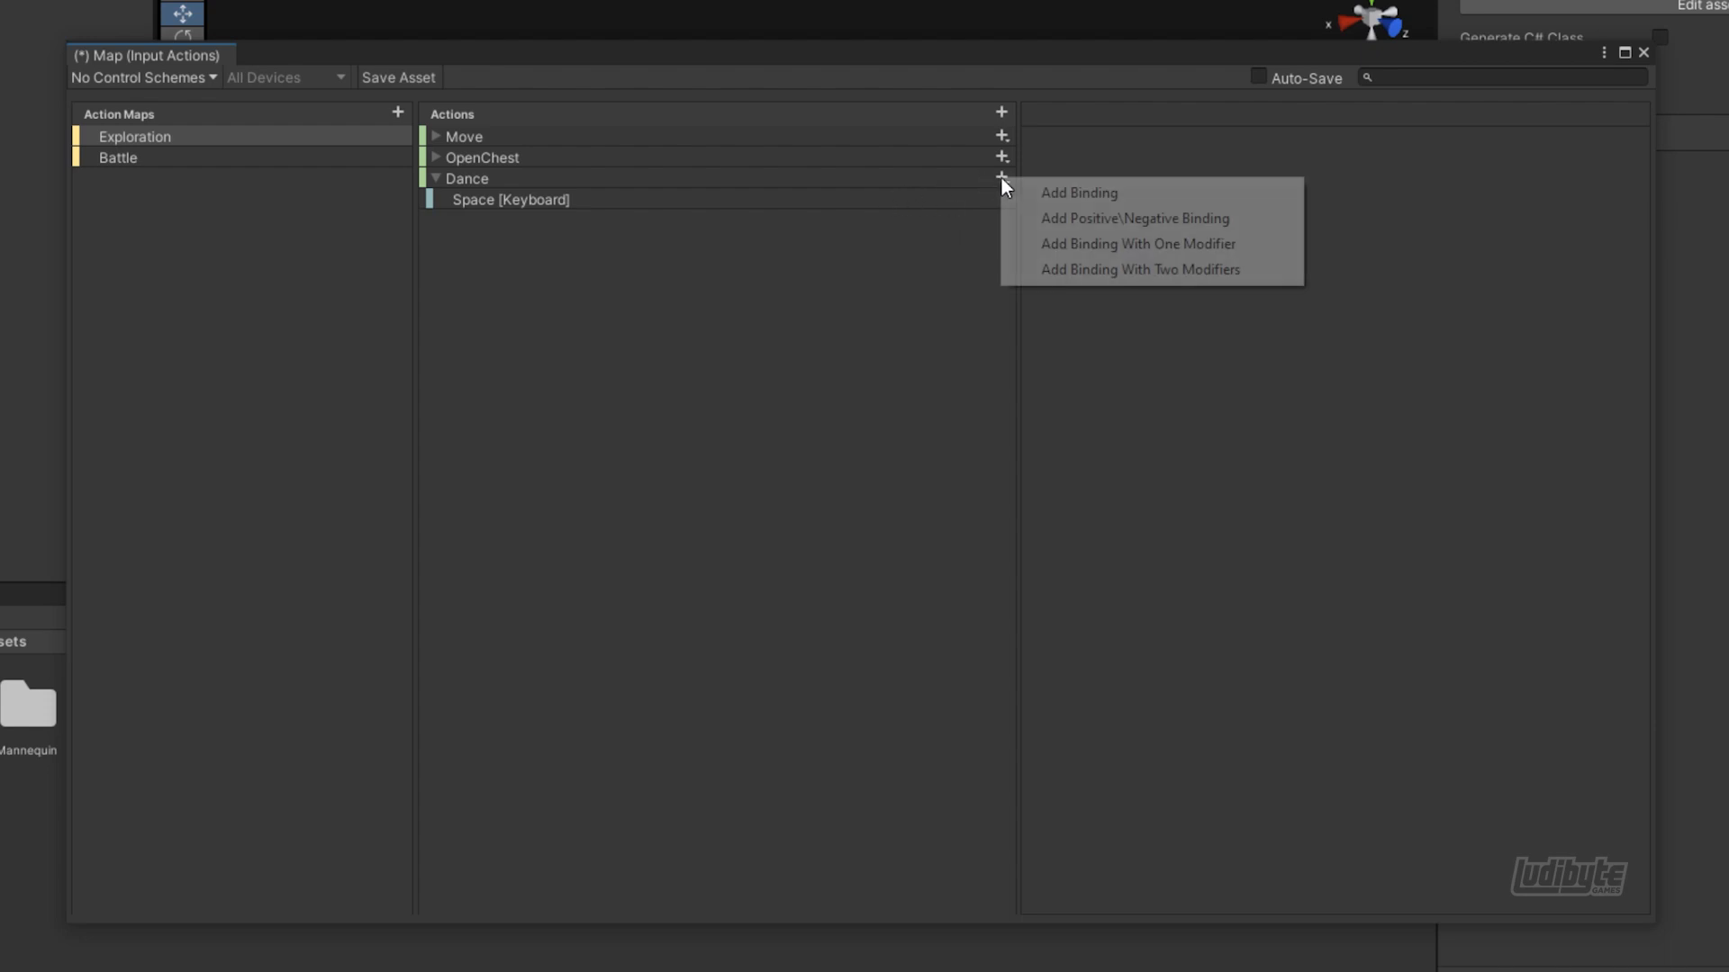
left_click(1023, 189)
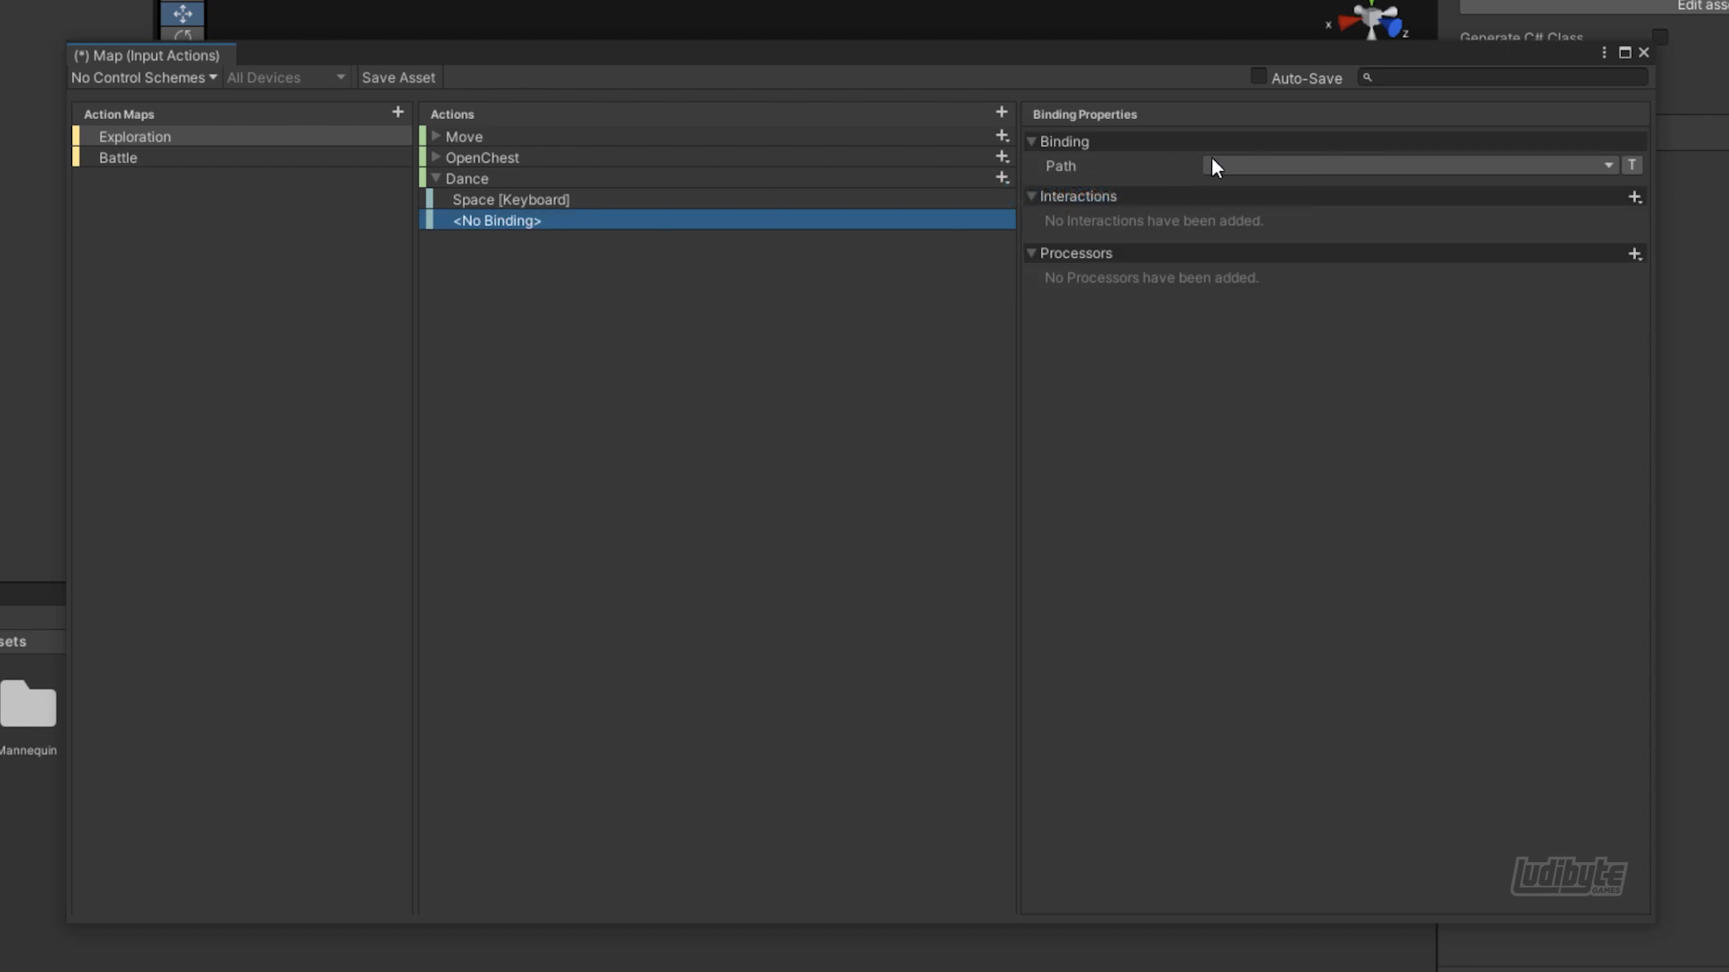
left_click(1260, 165)
left_click(1209, 216)
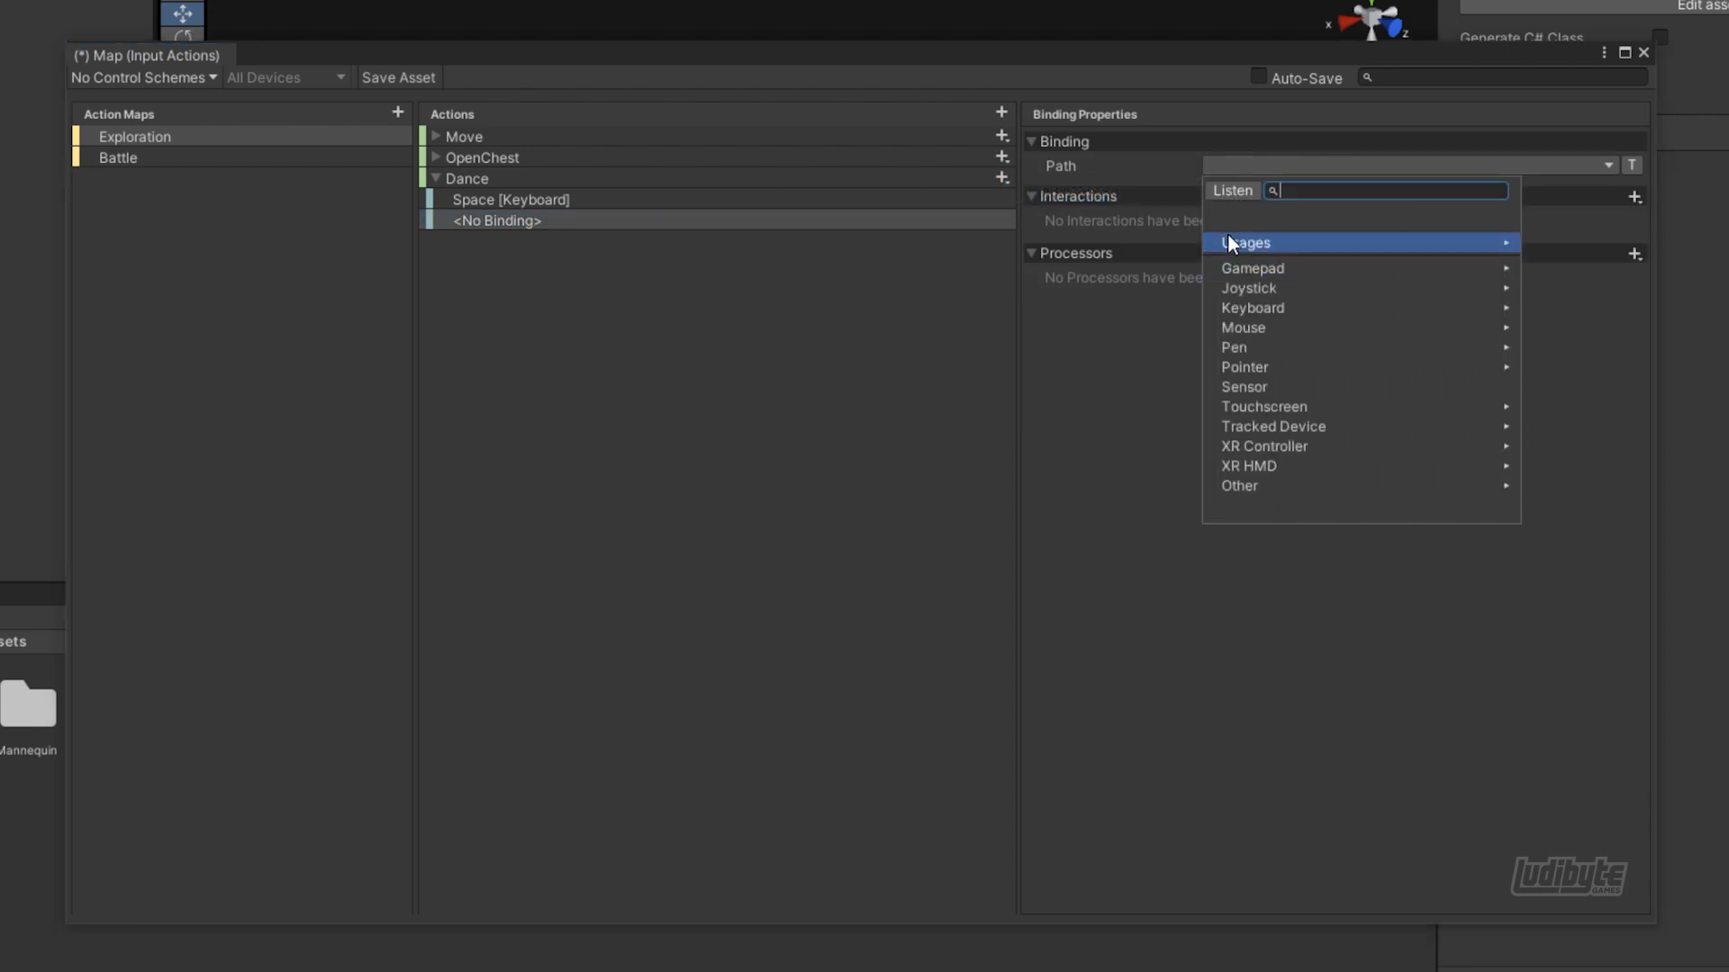
left_click(1251, 266)
scroll(1264, 279, "up", 3)
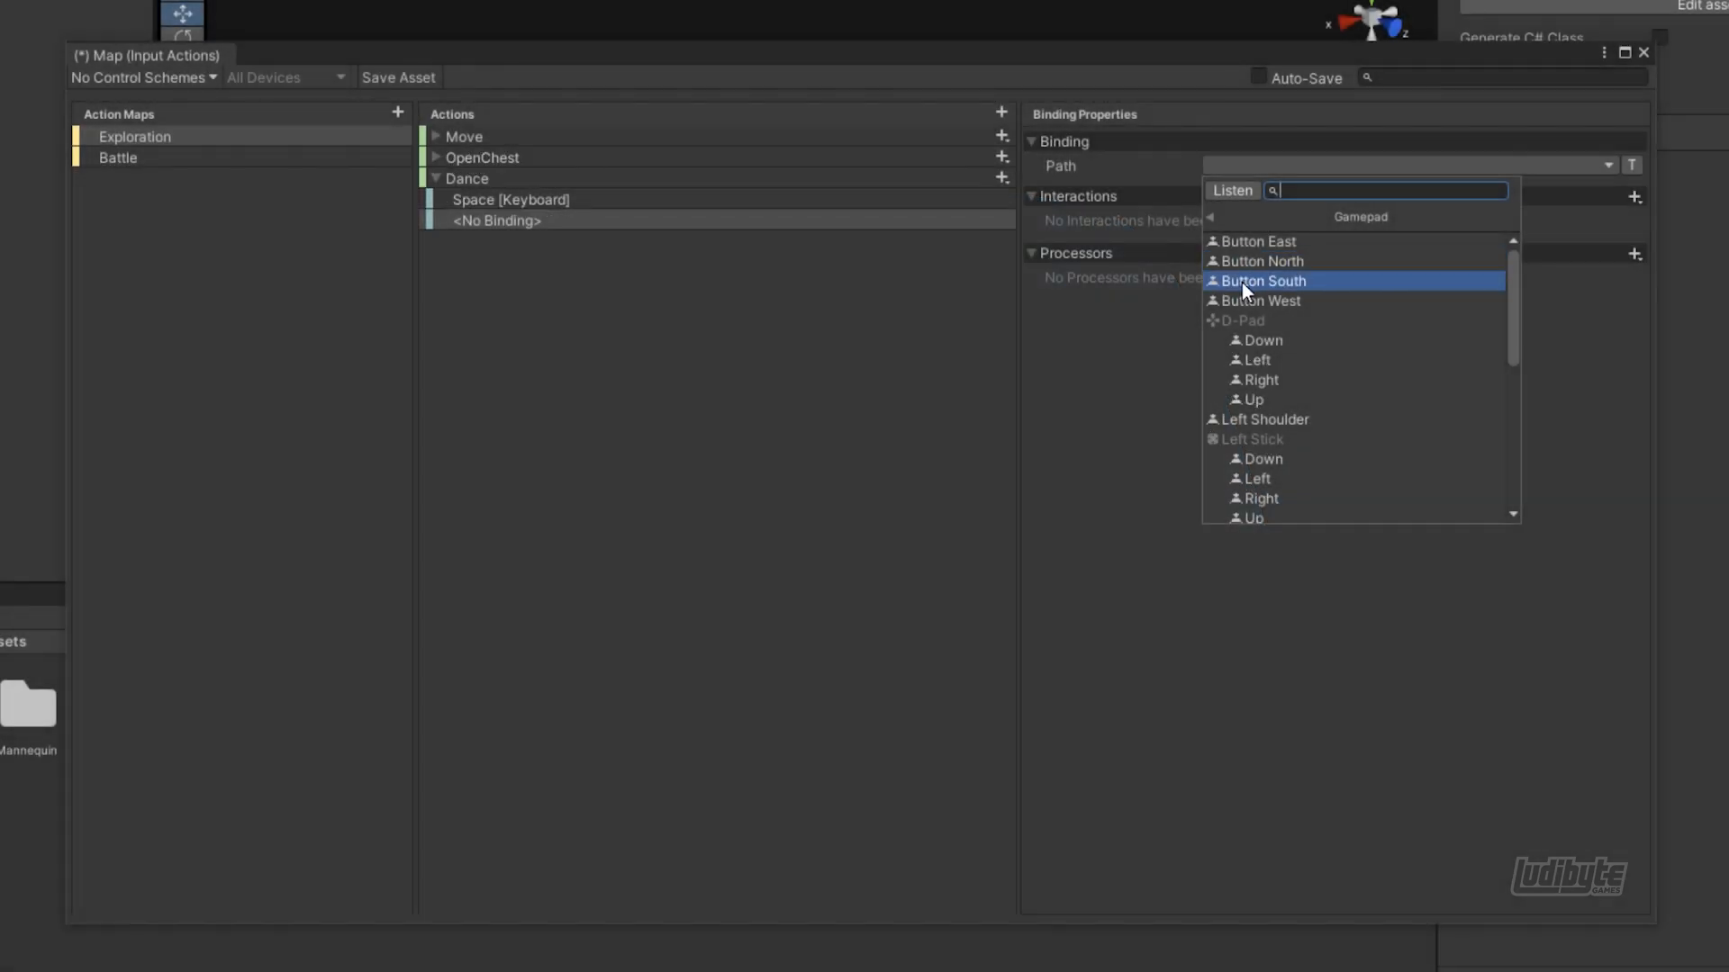
left_click(1251, 281)
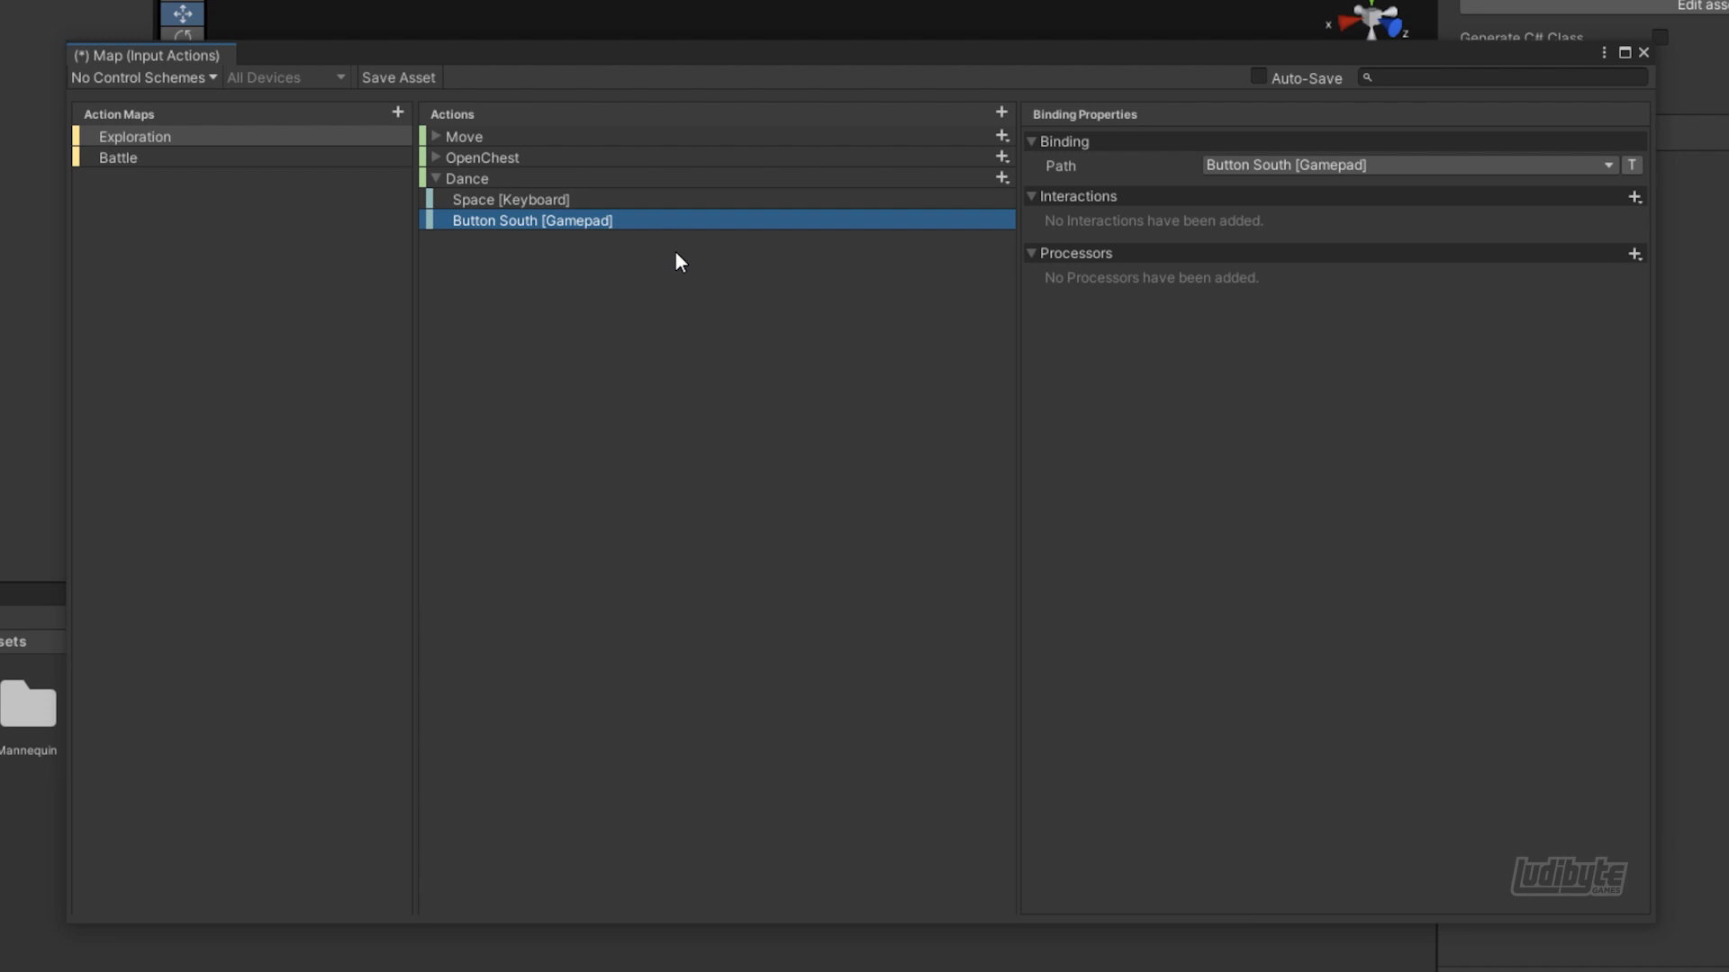
left_click(436, 177)
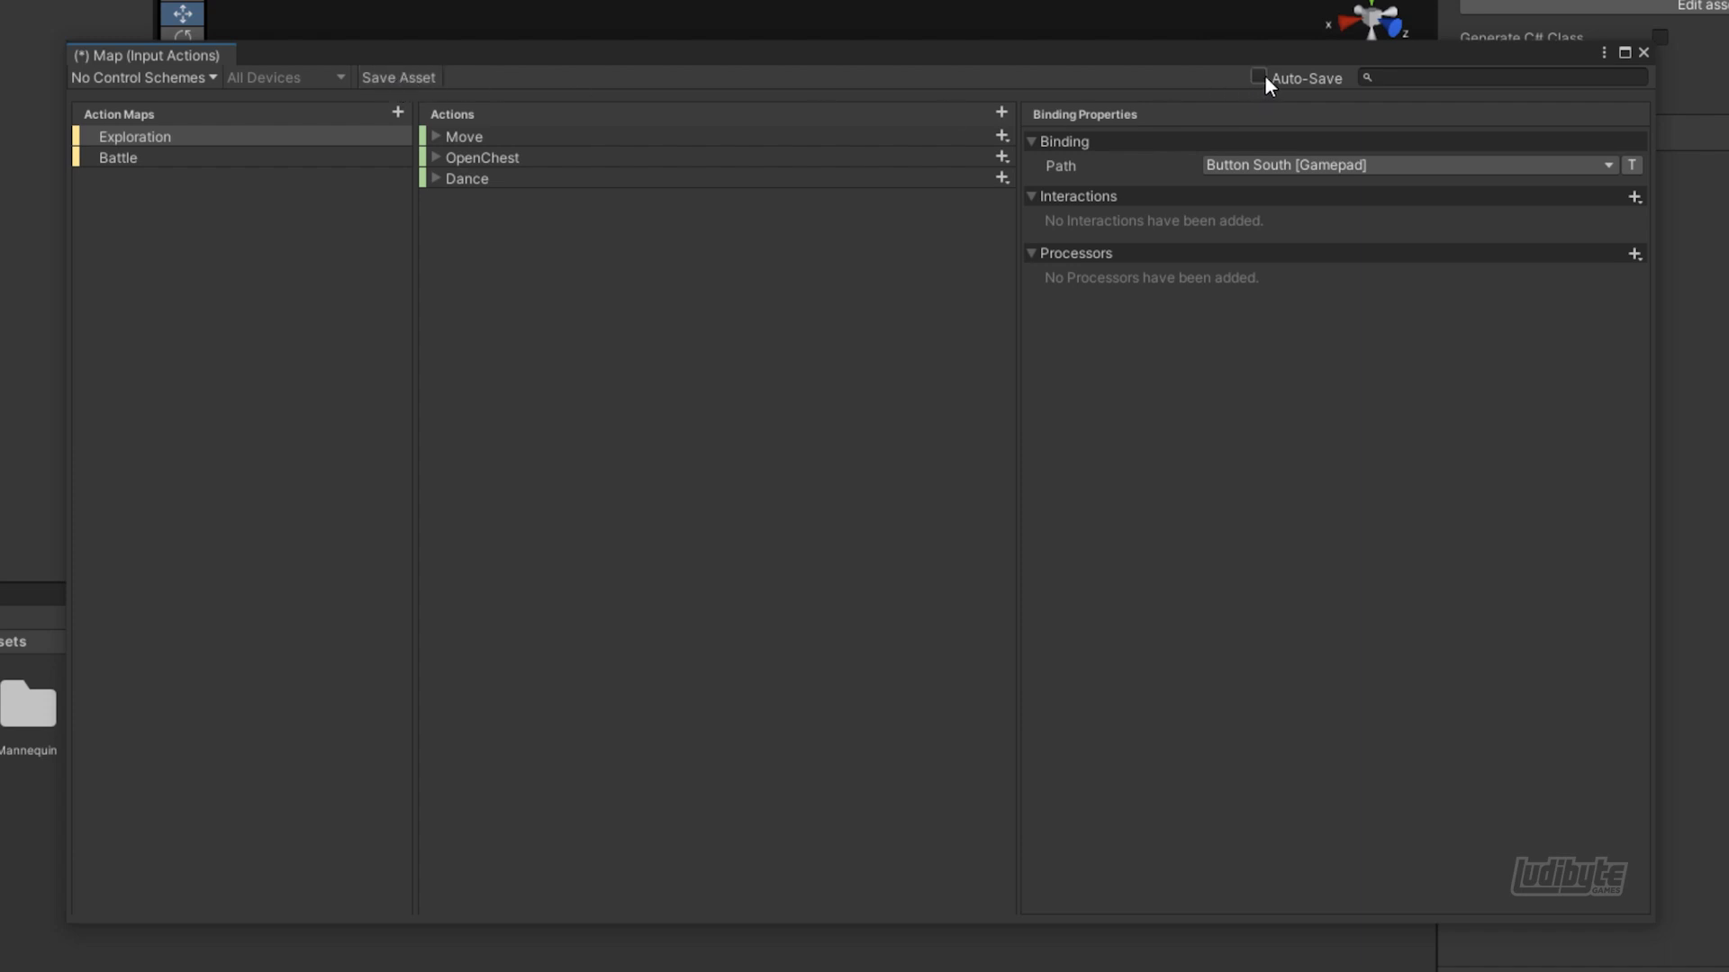
left_click(418, 78)
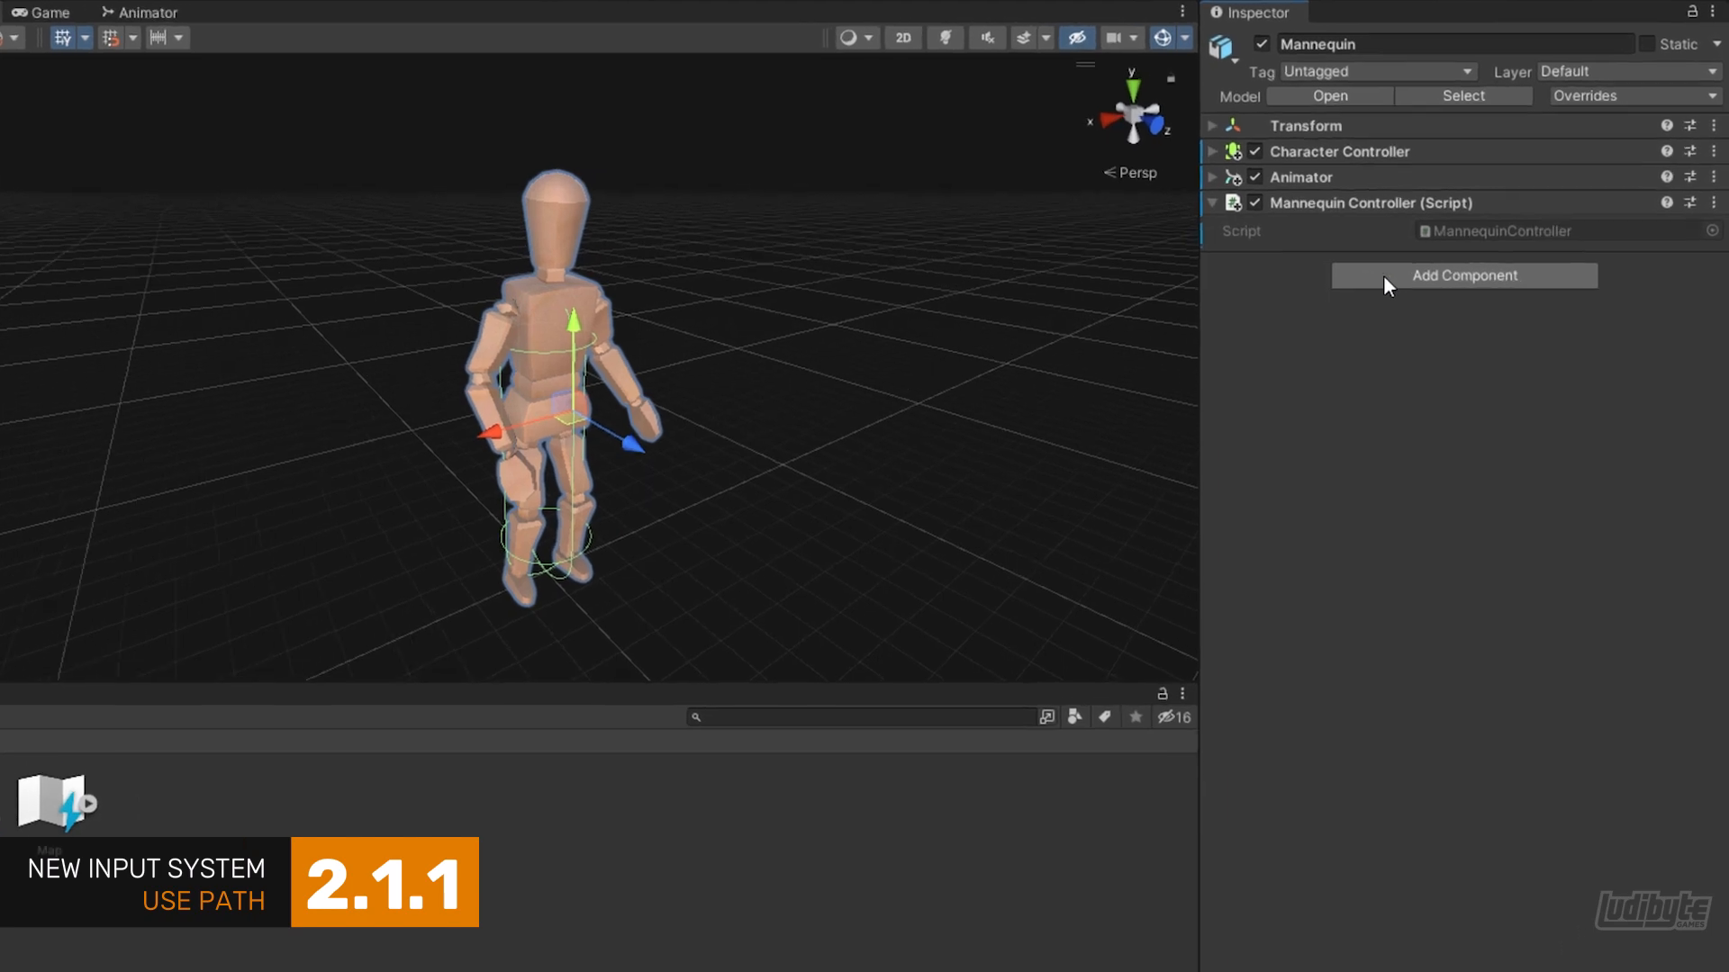
Add a Player Input component to the Mannequin and assign the Map asset as its Actions
left_click(1459, 279)
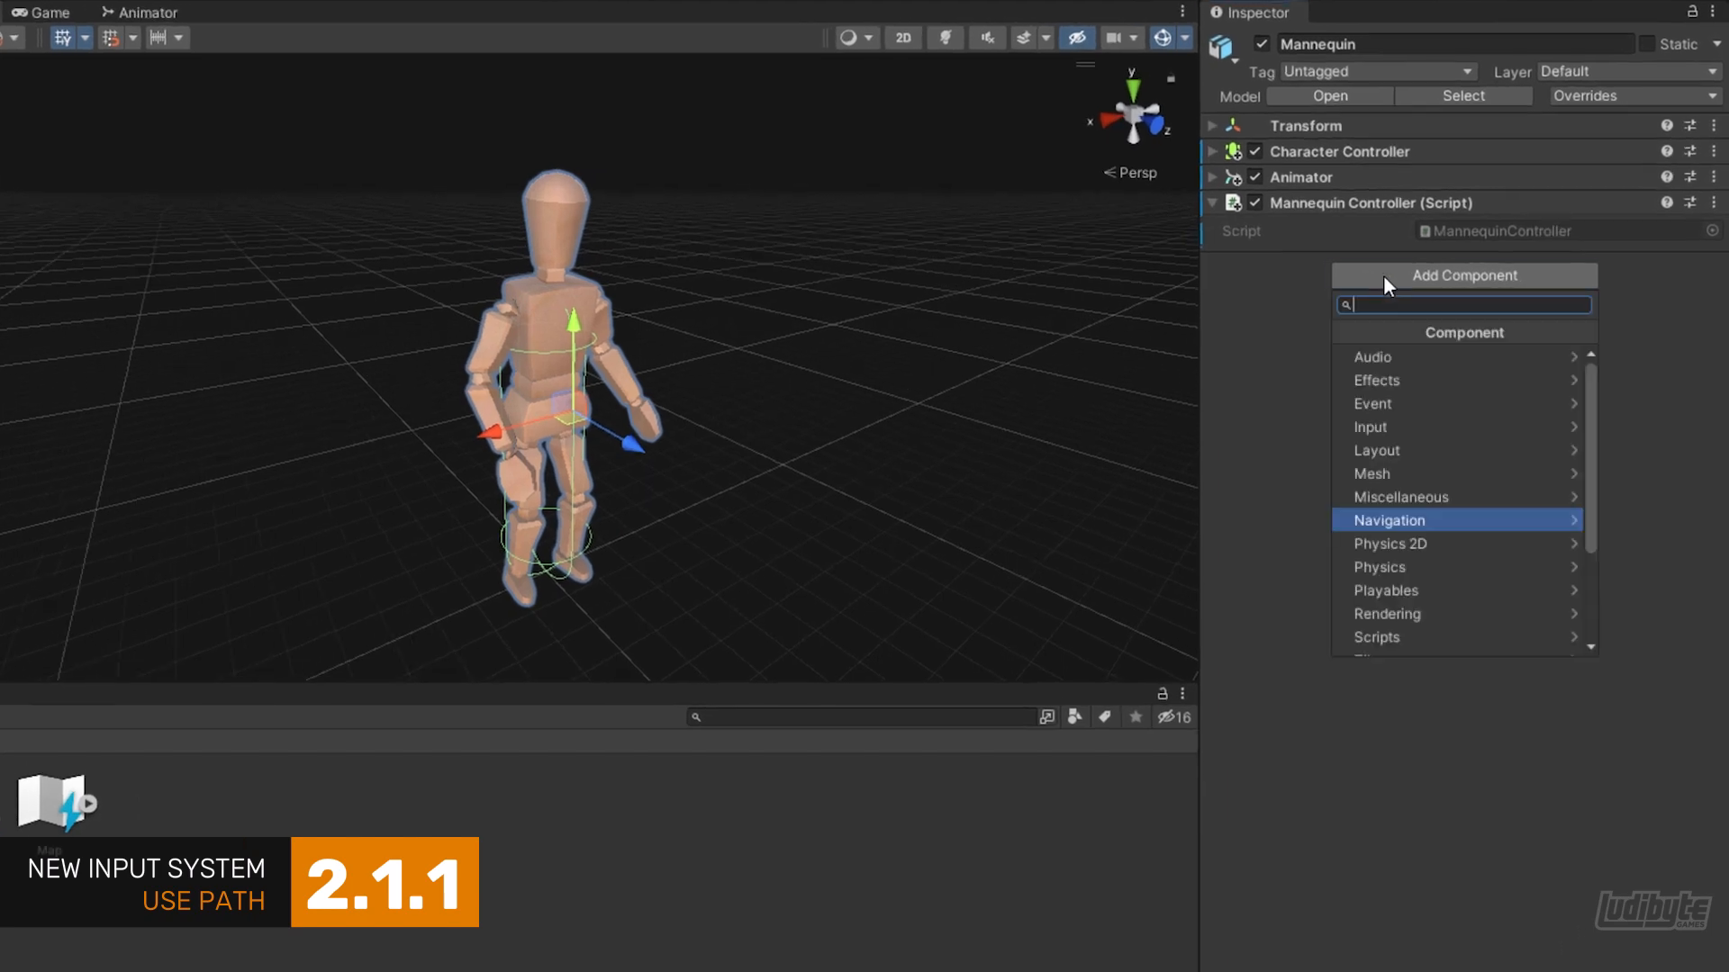
type("player")
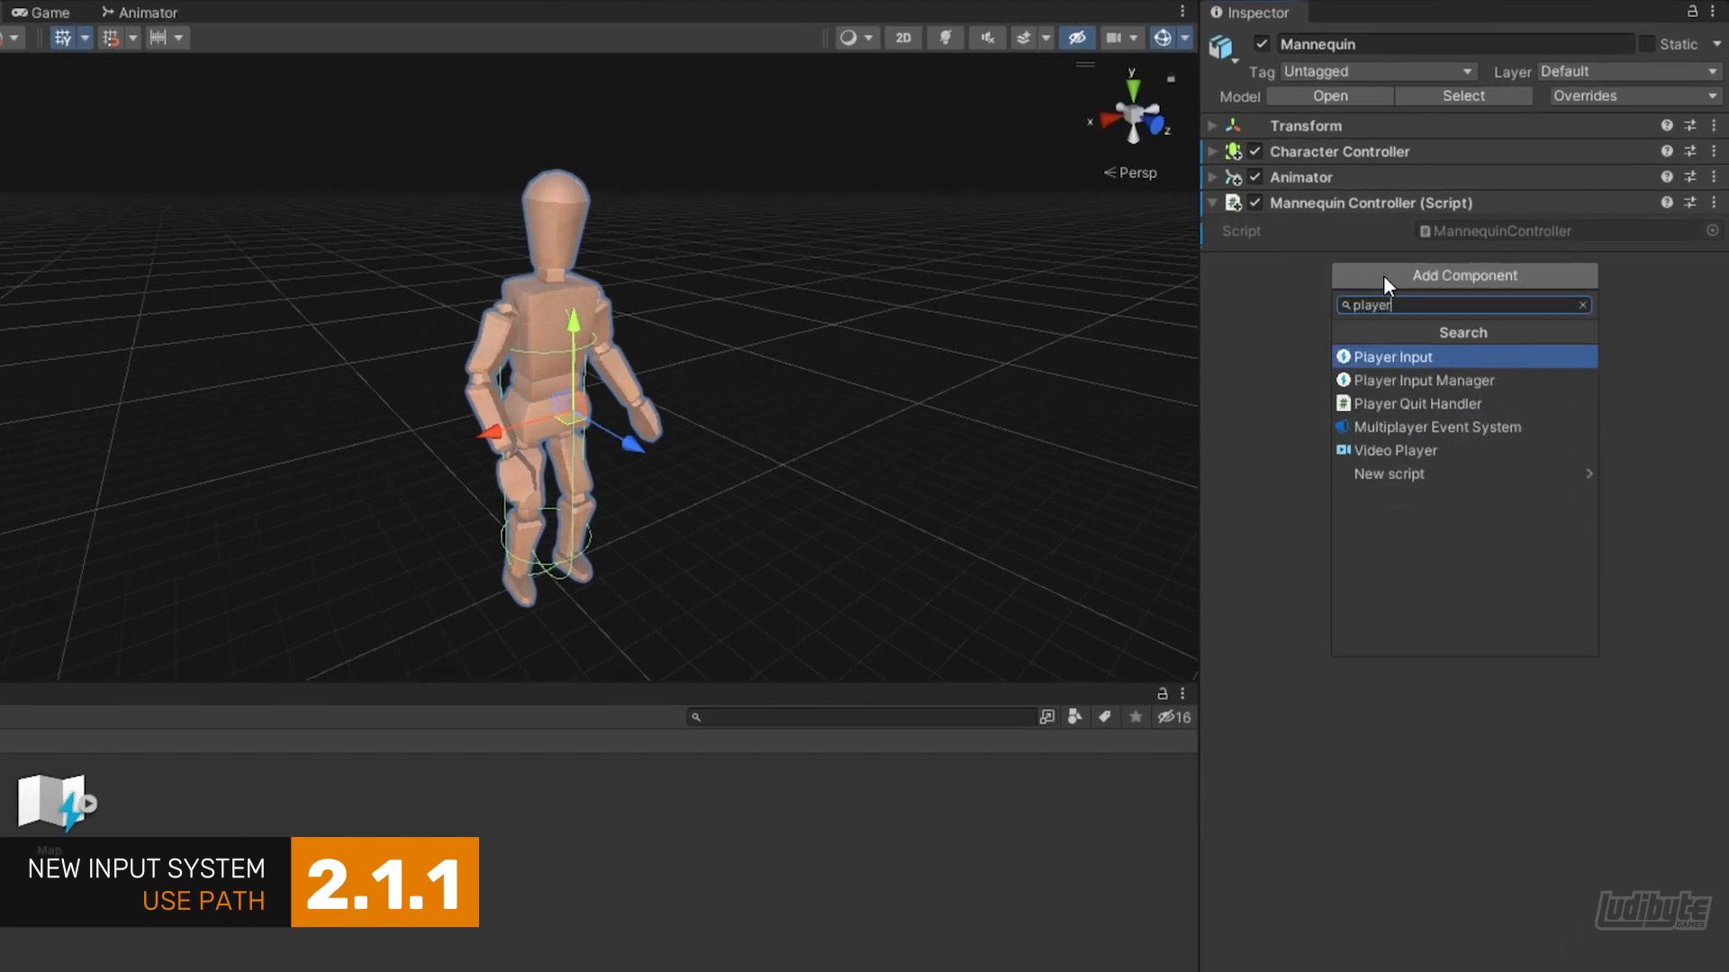
left_click(1410, 356)
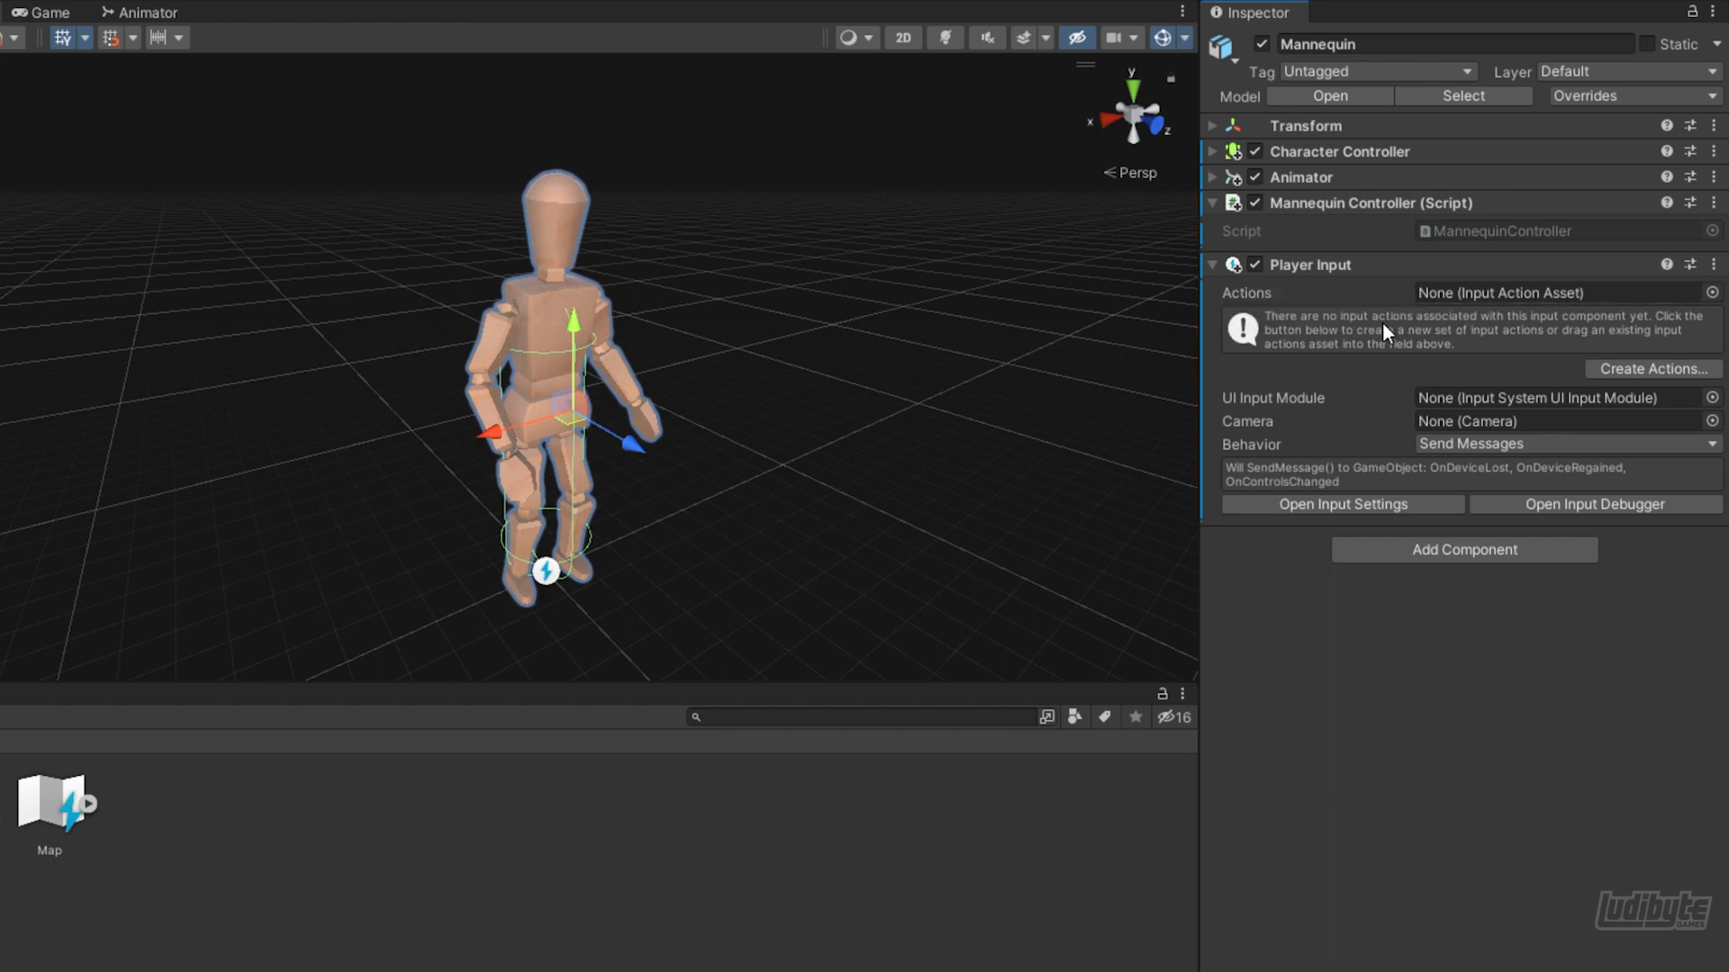
left_click_drag(54, 801, 1437, 297)
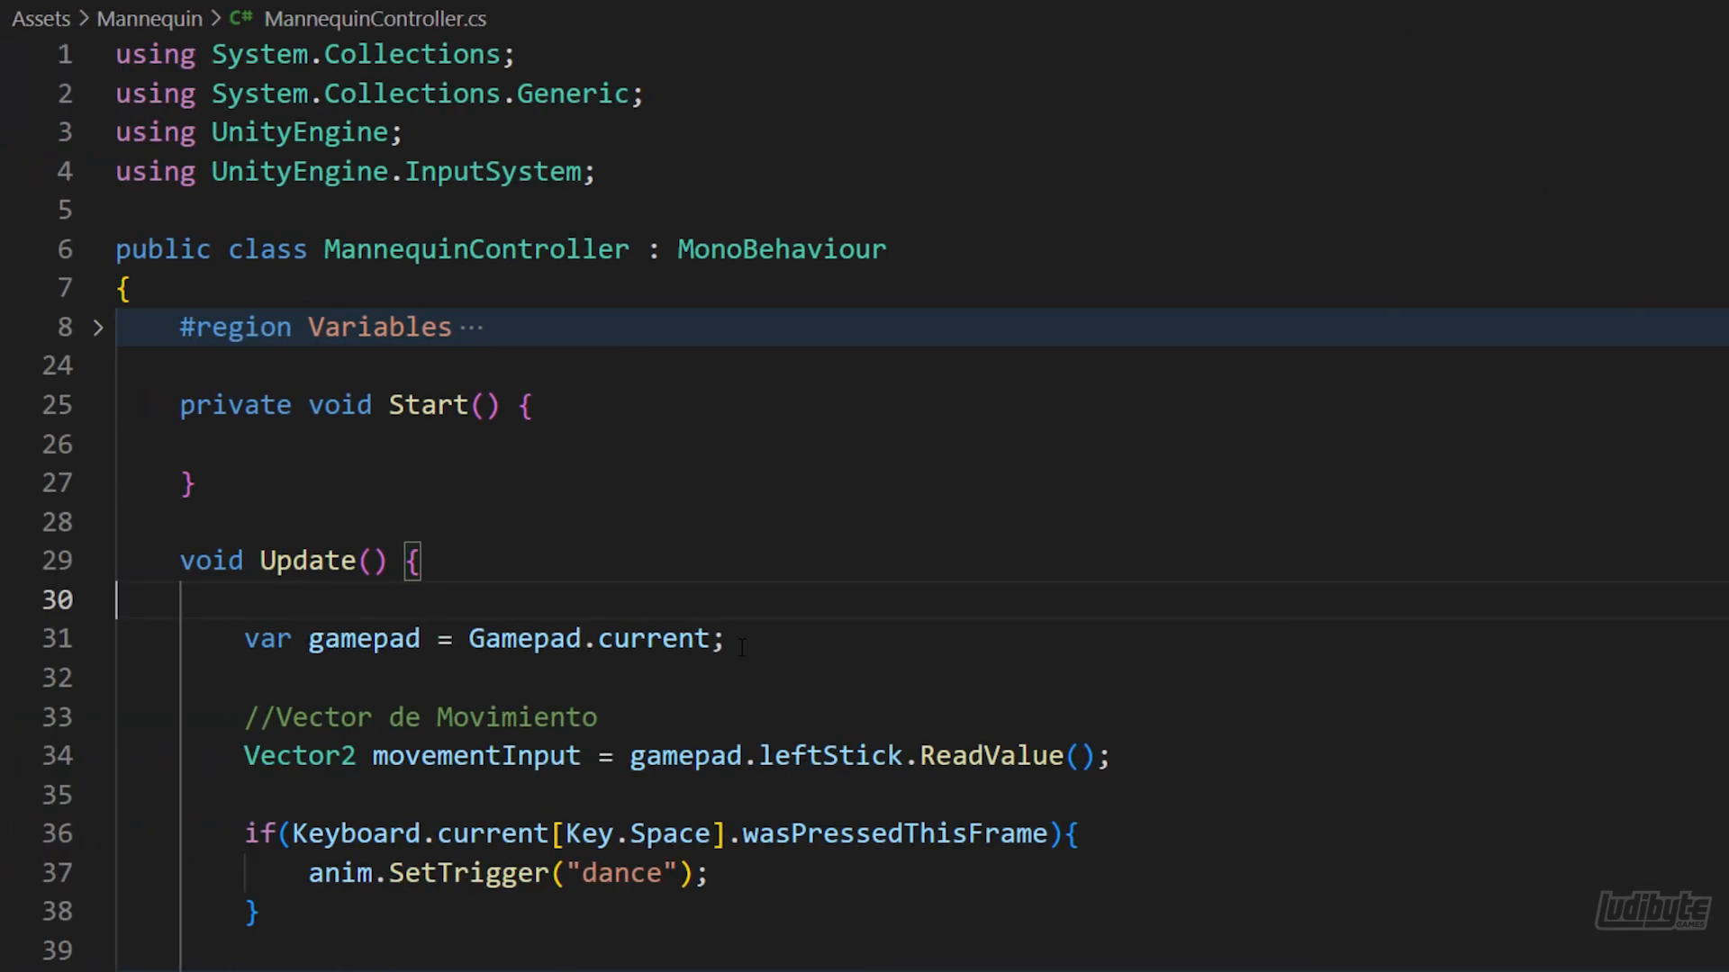
In the MannequinController script's Update method, delete the first statement, the value assigned to movementInput and the keyboard Space condition of the if
left_click_drag(741, 647, 242, 641)
key("BackSpace")
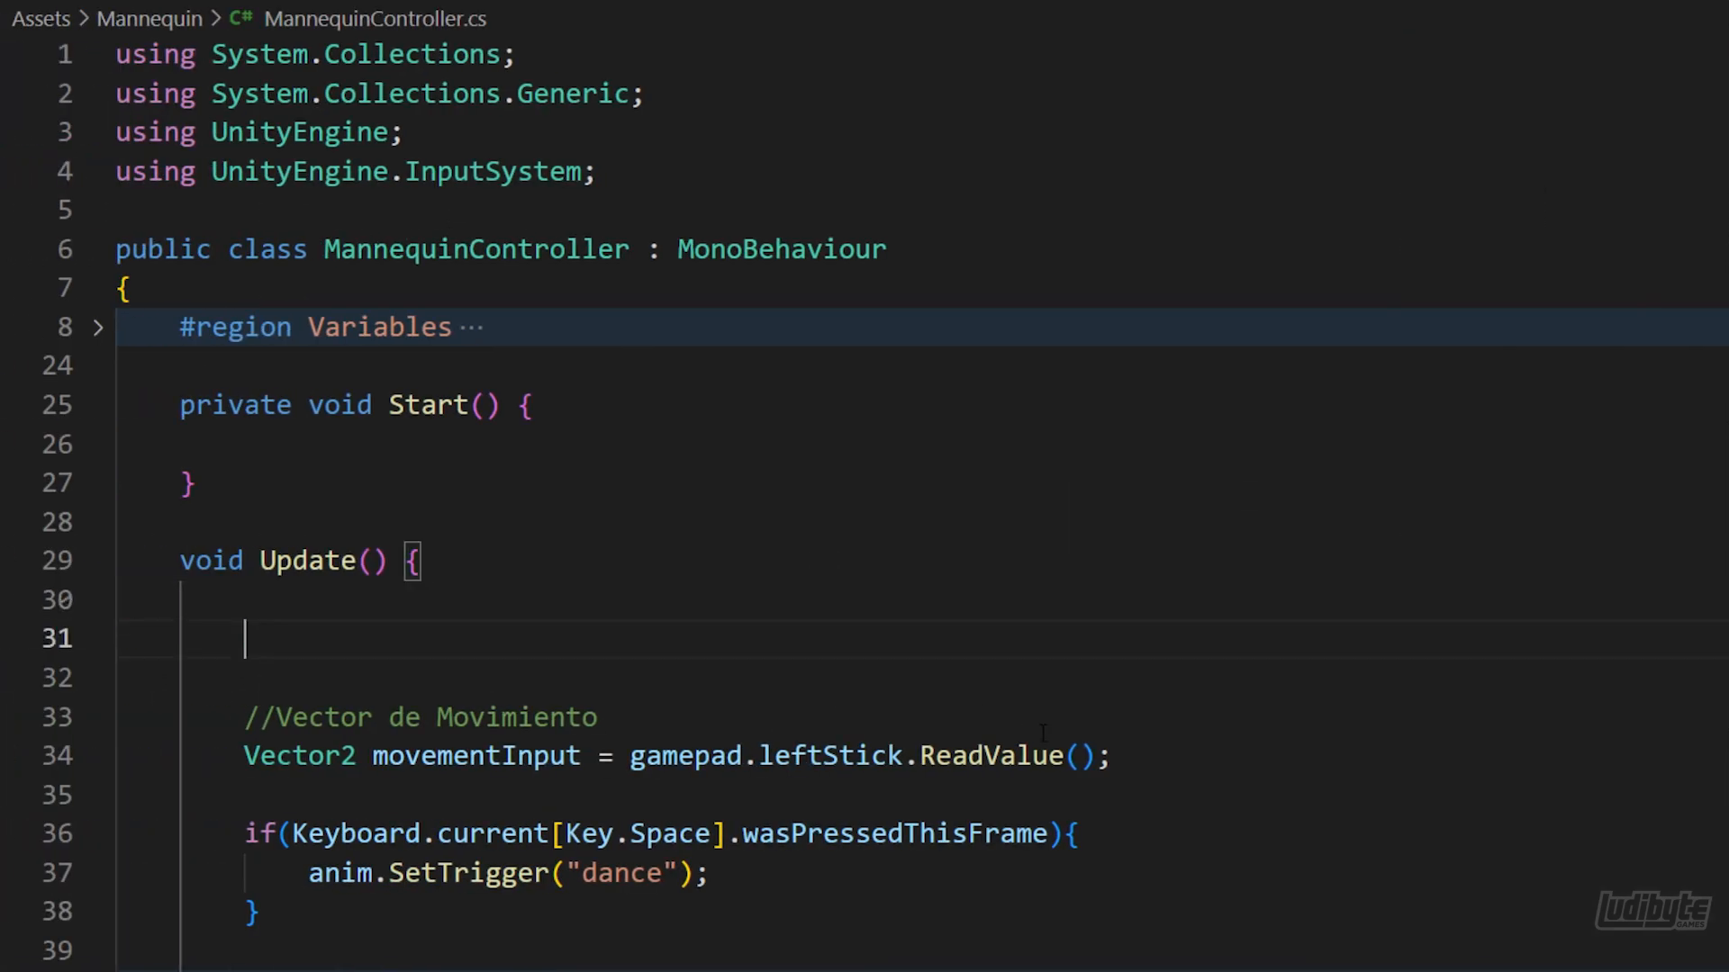
left_click_drag(1100, 756, 630, 757)
key("BackSpace")
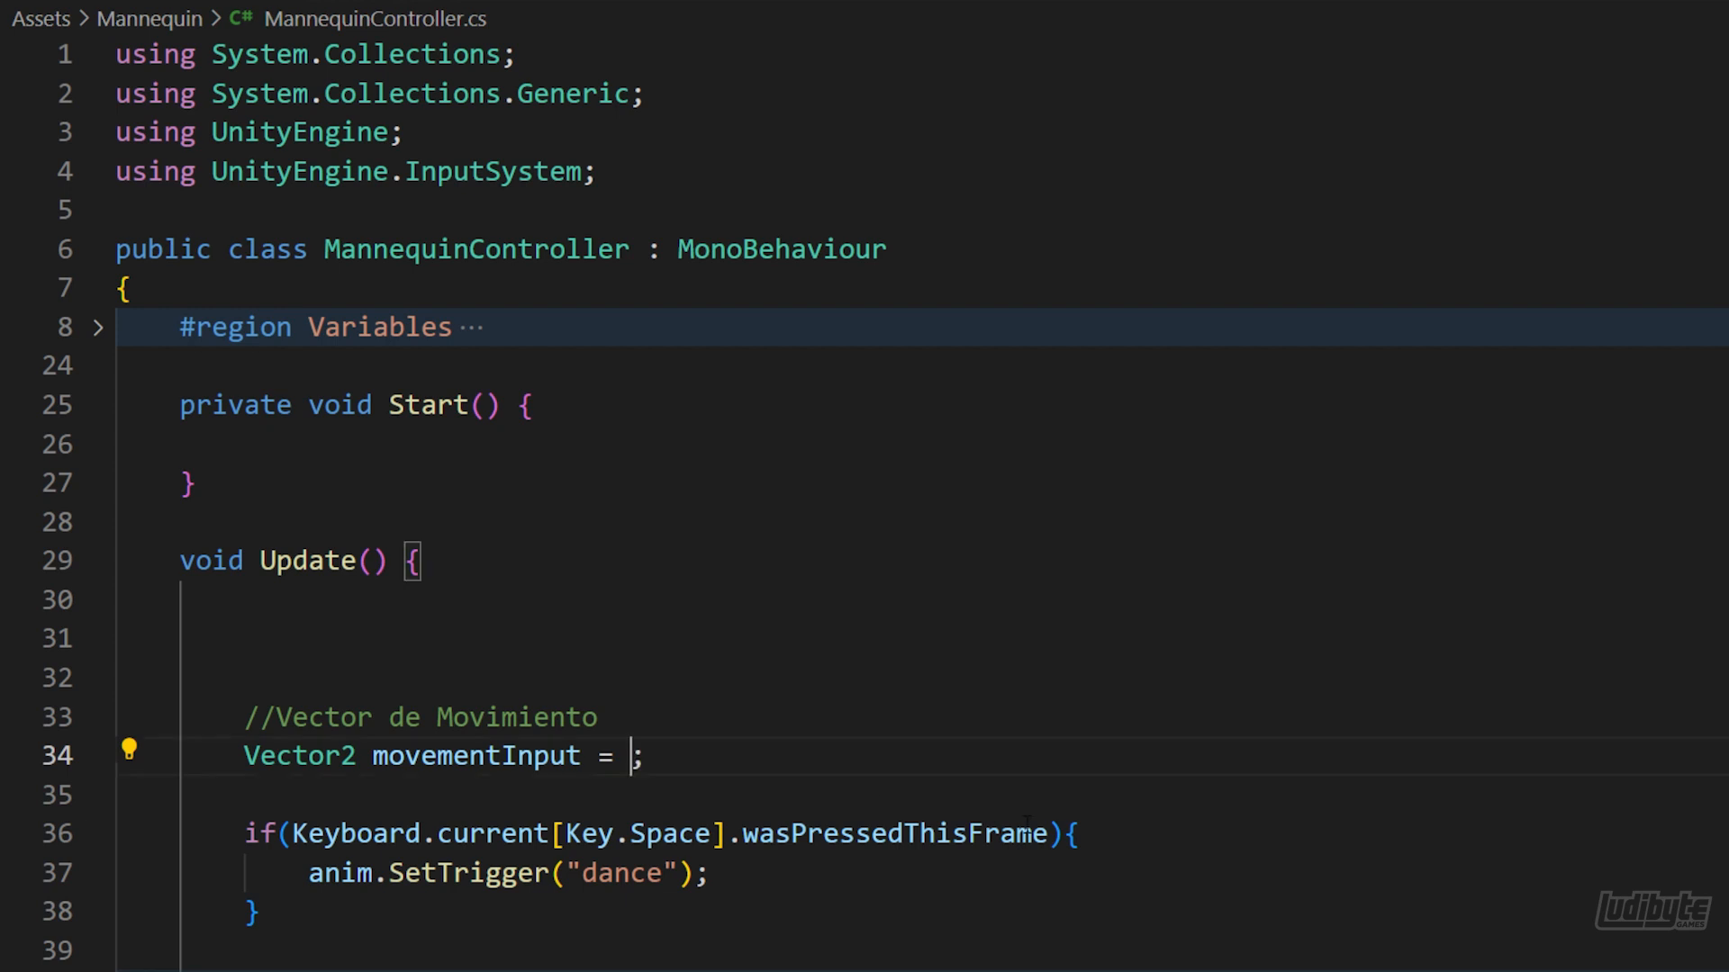
left_click_drag(1049, 833, 300, 834)
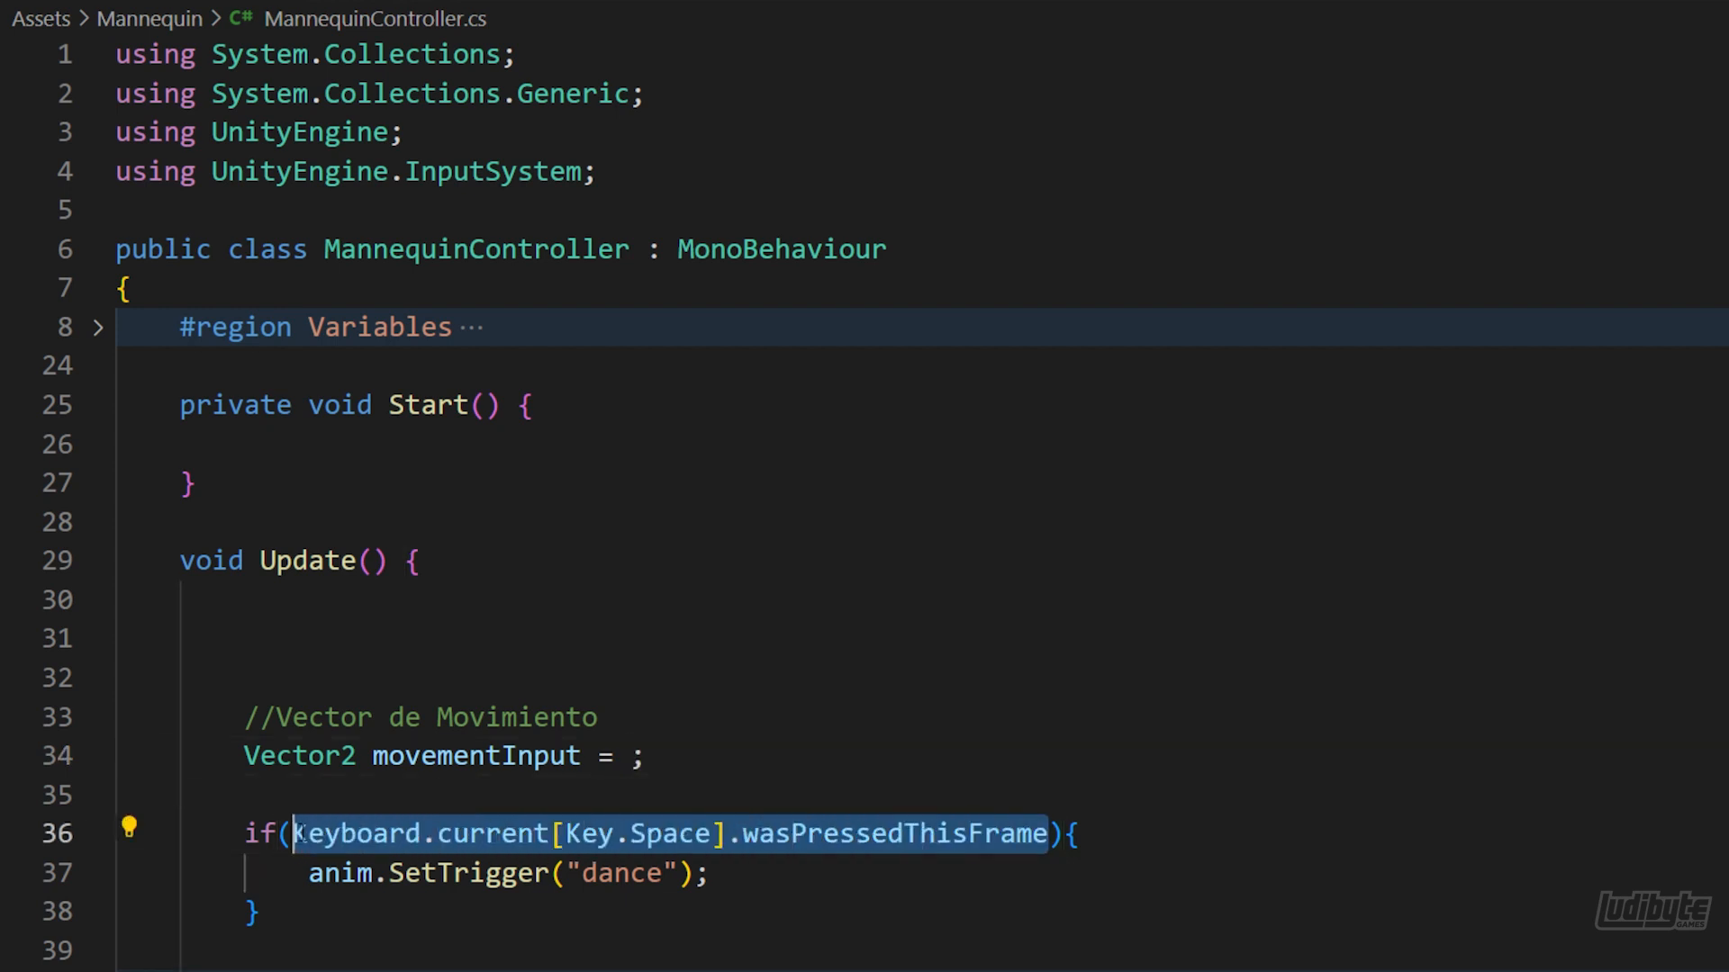
key("BackSpace")
left_click(379, 632)
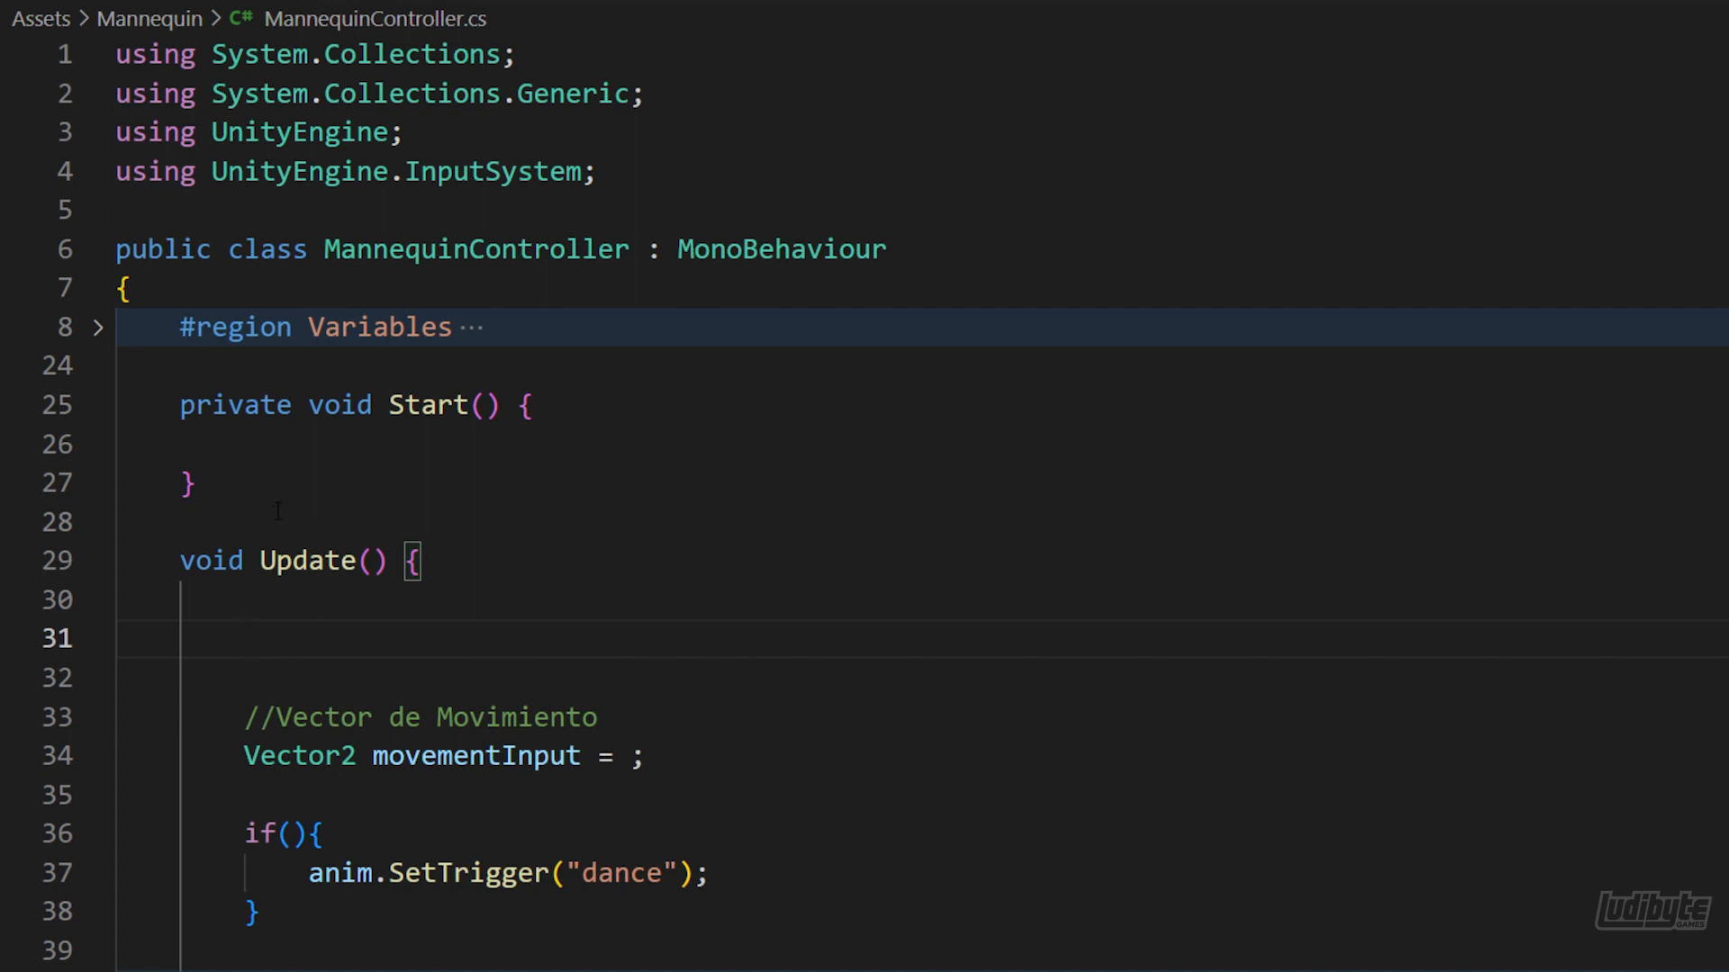
Declare a field "public PlayerInput _playerInput;" above the Start method
left_click(241, 371)
key("Return")
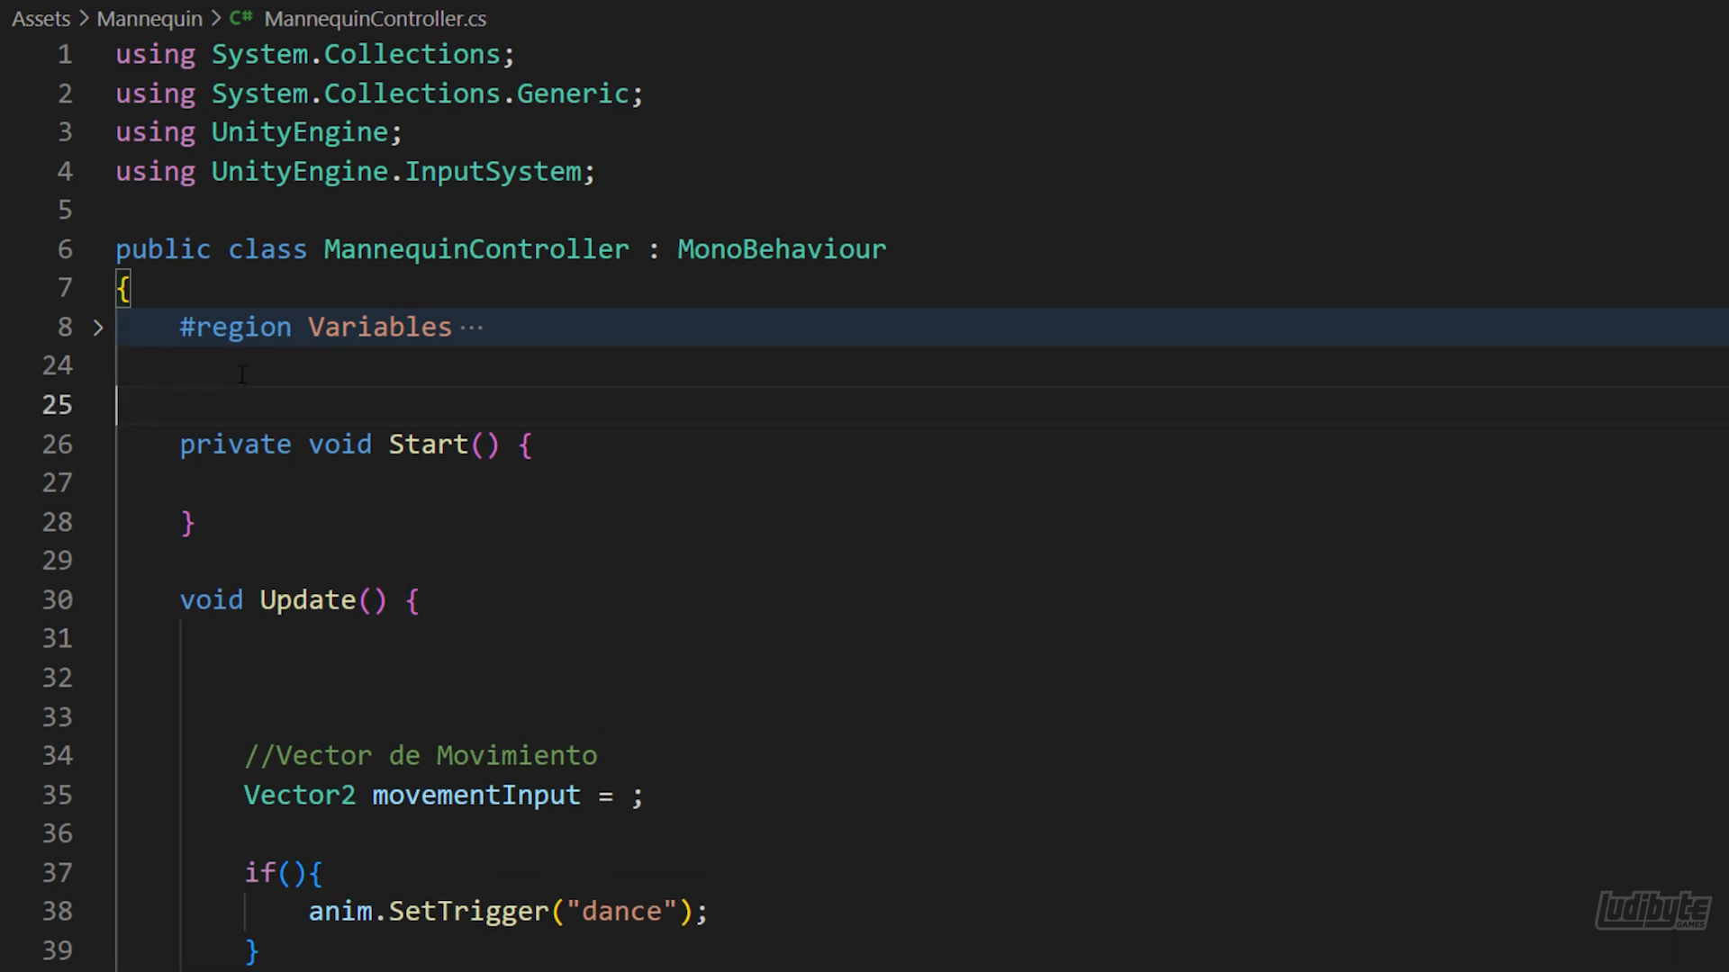
key("Return")
key("Up")
key("Tab")
type("public PlayerInput _playerInput;")
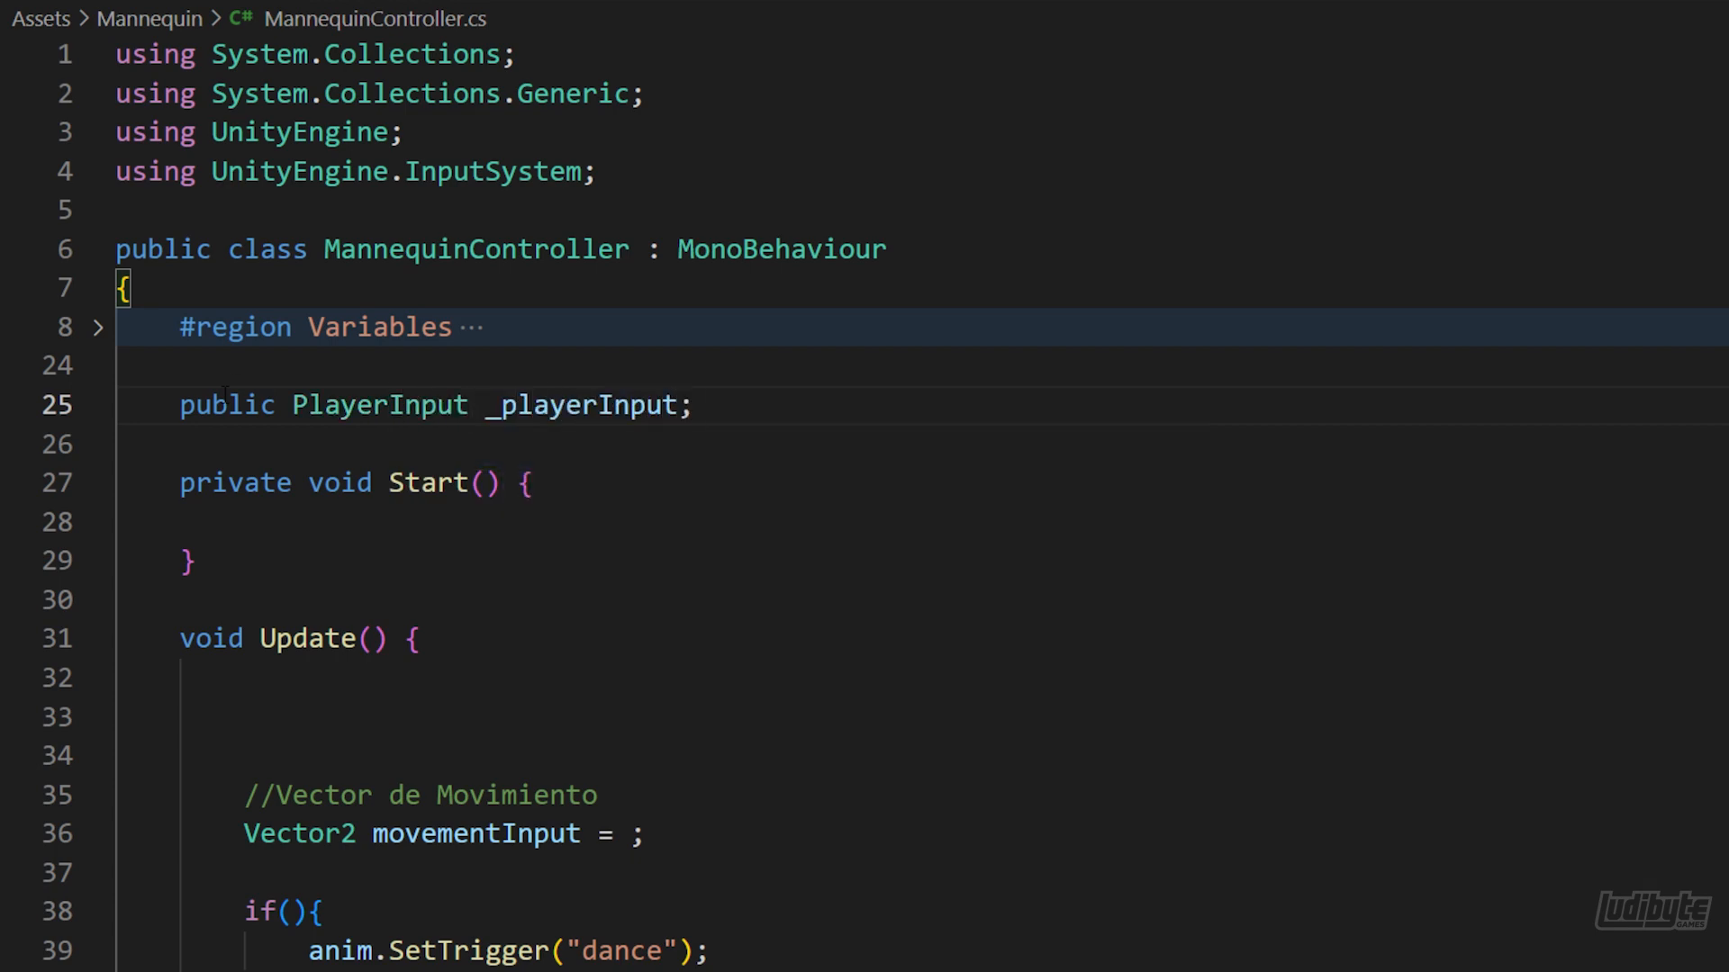
Assign _playerInput in the Start method with "GetComponent<PlayerInput>();"
key("Down")
key("Down")
key("Down")
type("_playerInput = GetCo")
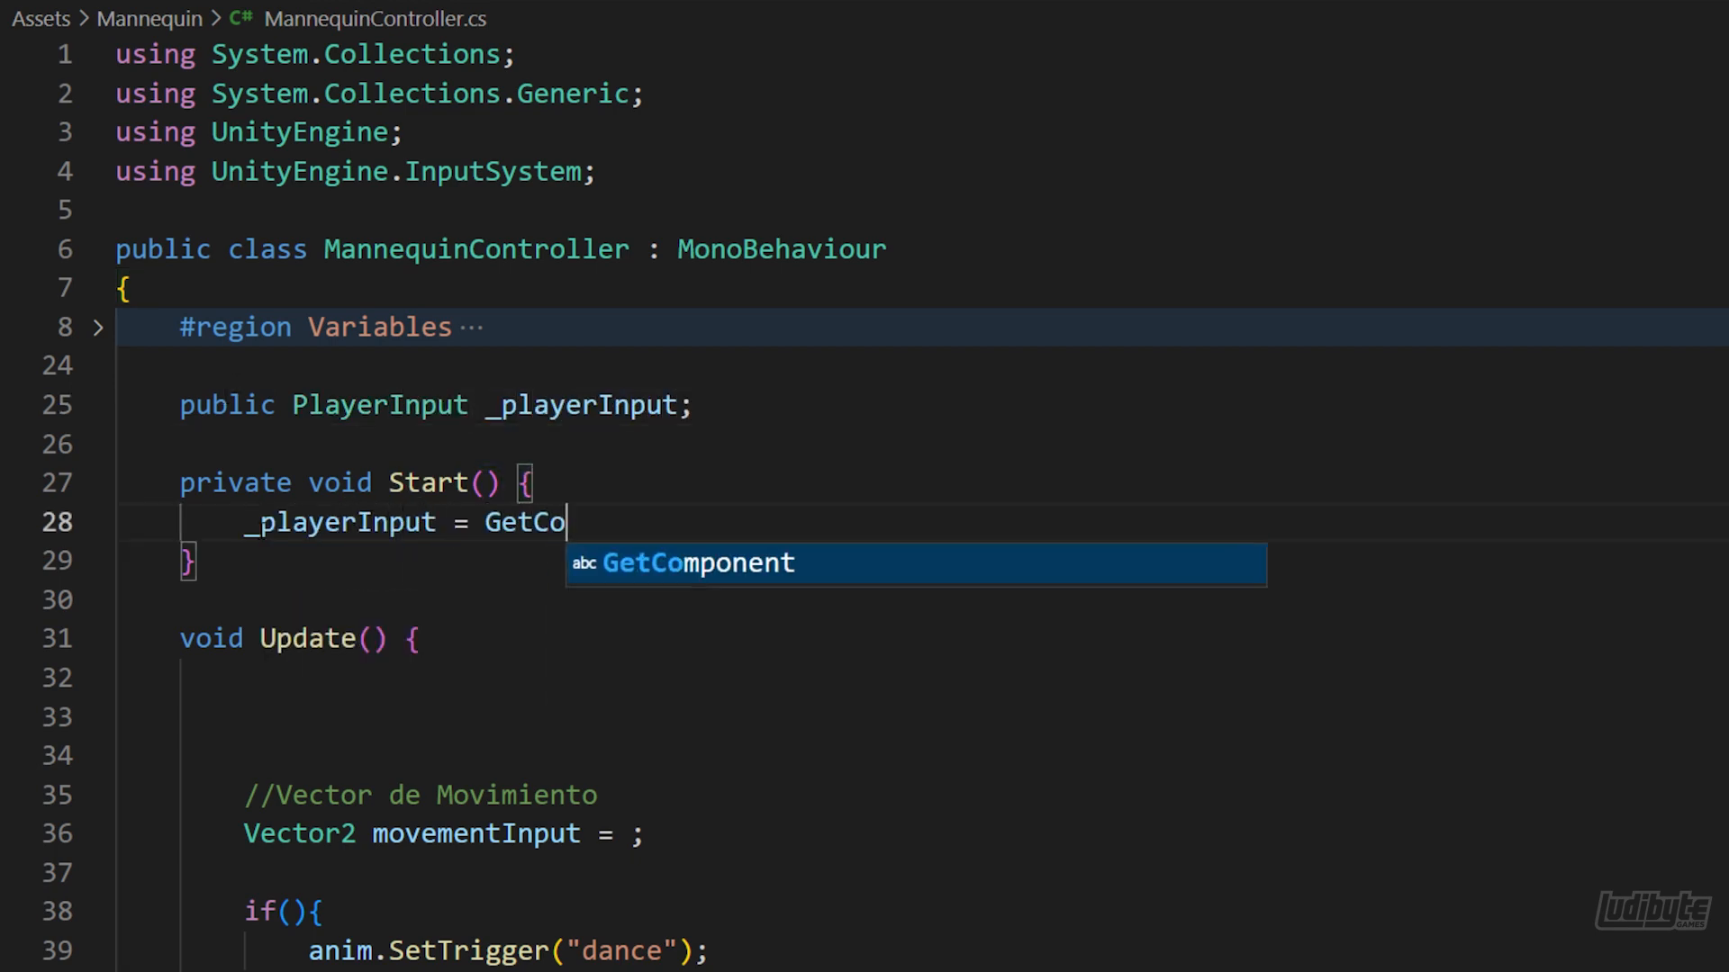
type("mponent<PlayerInput>();")
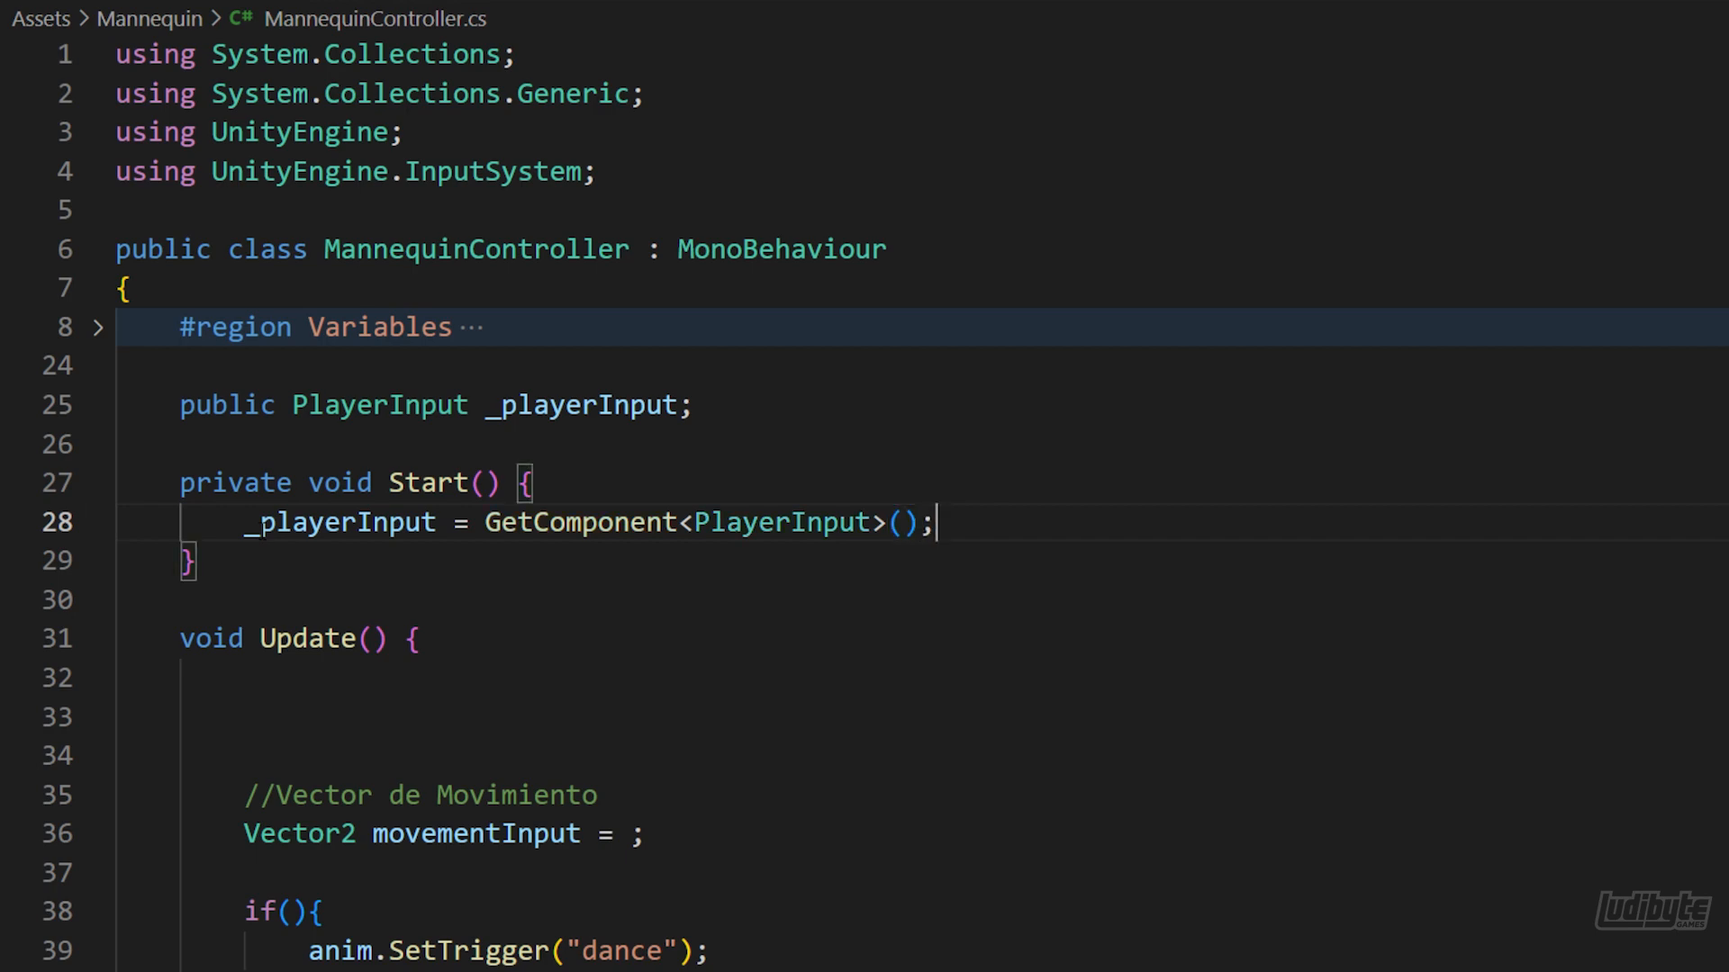
Remove the surplus blank lines above the "Vector de Movimiento" comment in Update
scroll(130, 563, "down", 2)
left_click_drag(243, 594, 131, 562)
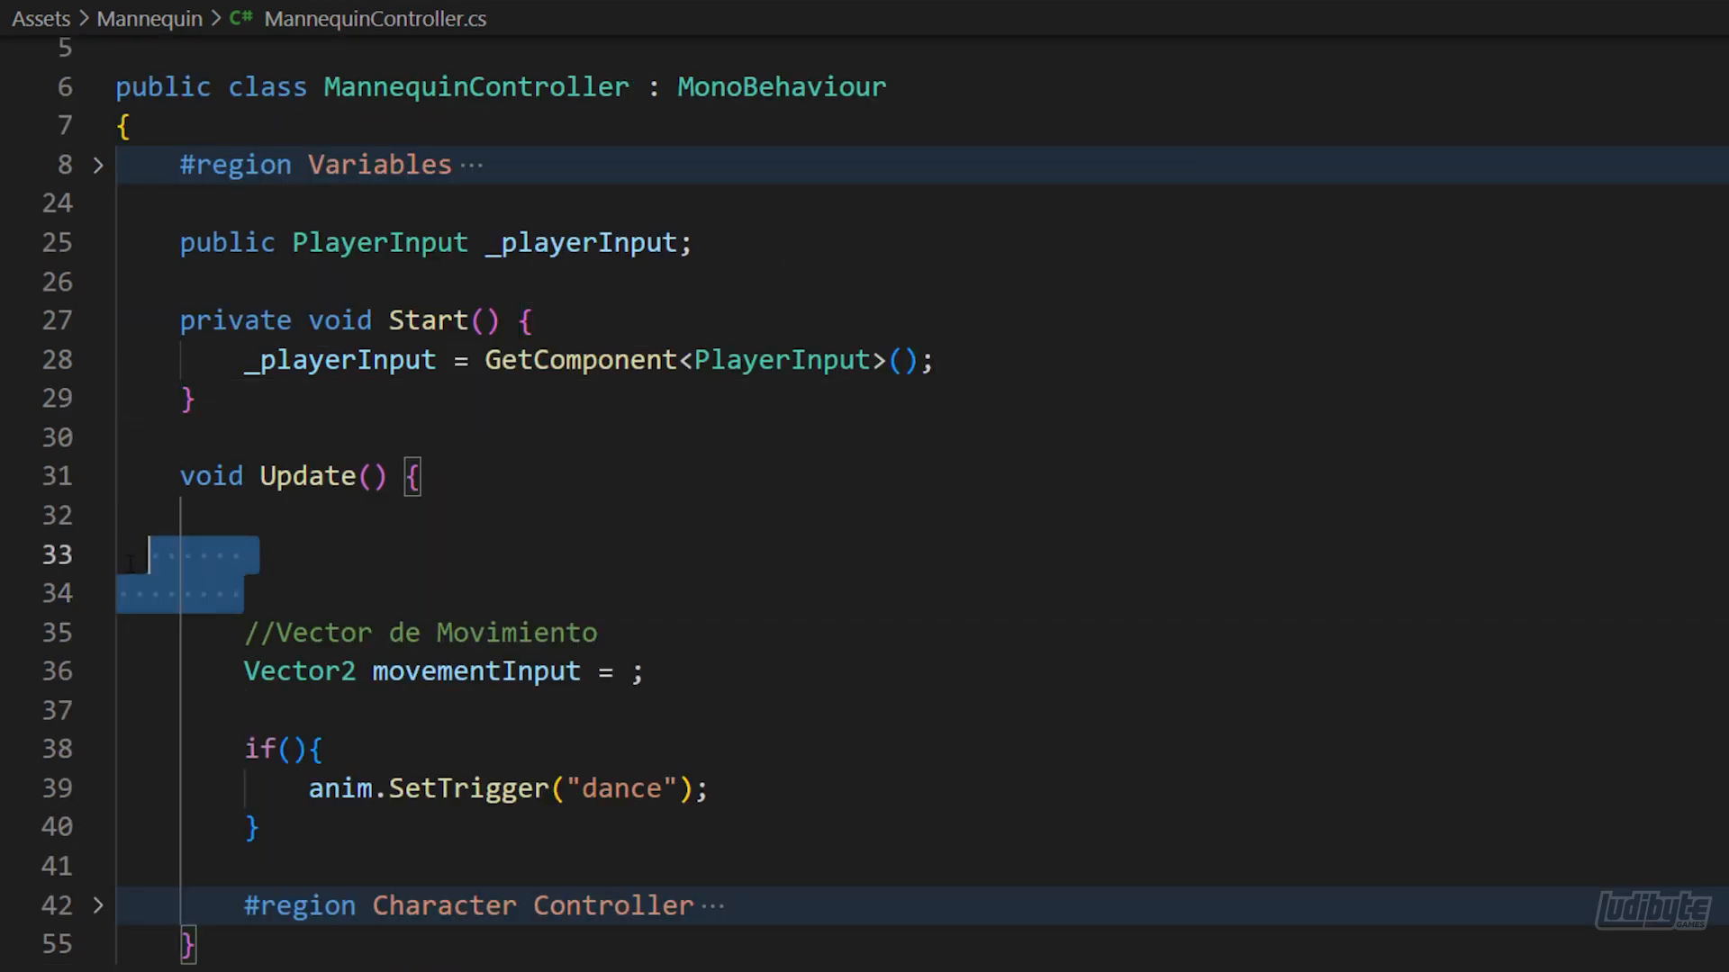
key("BackSpace")
key("BackSpace")
key("BackSpace")
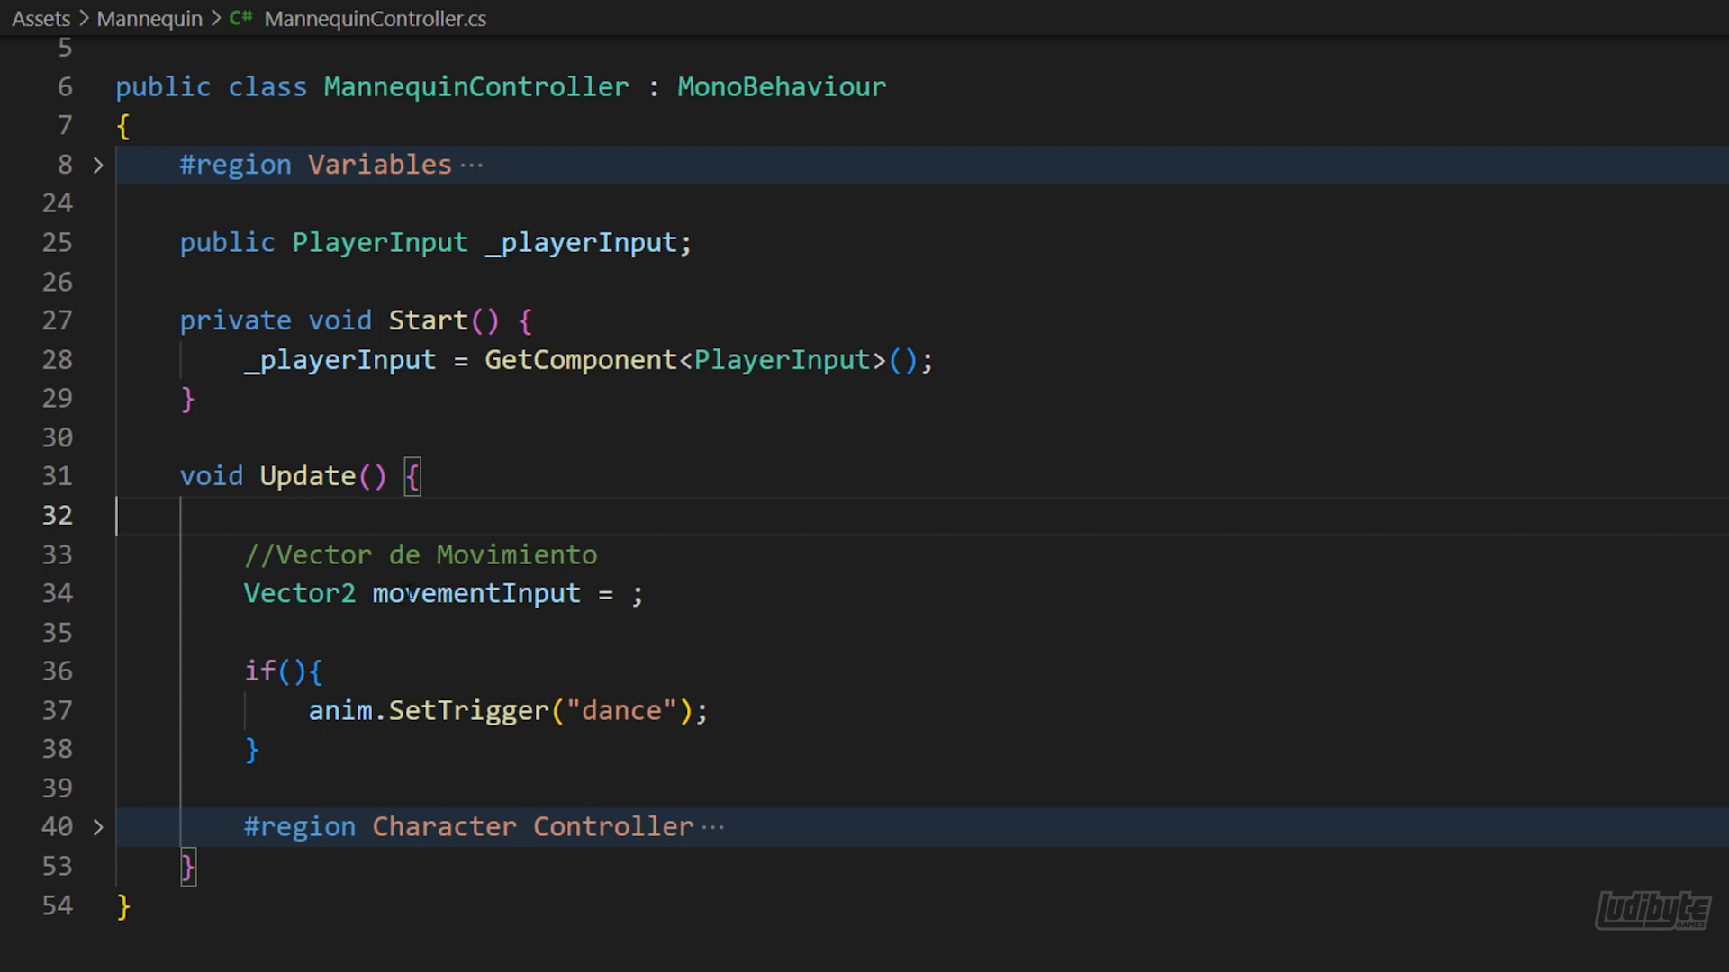
Set movementInput to _playerInput.actions["Move"].ReadValue<Vector2>()
left_click(630, 595)
type("_player")
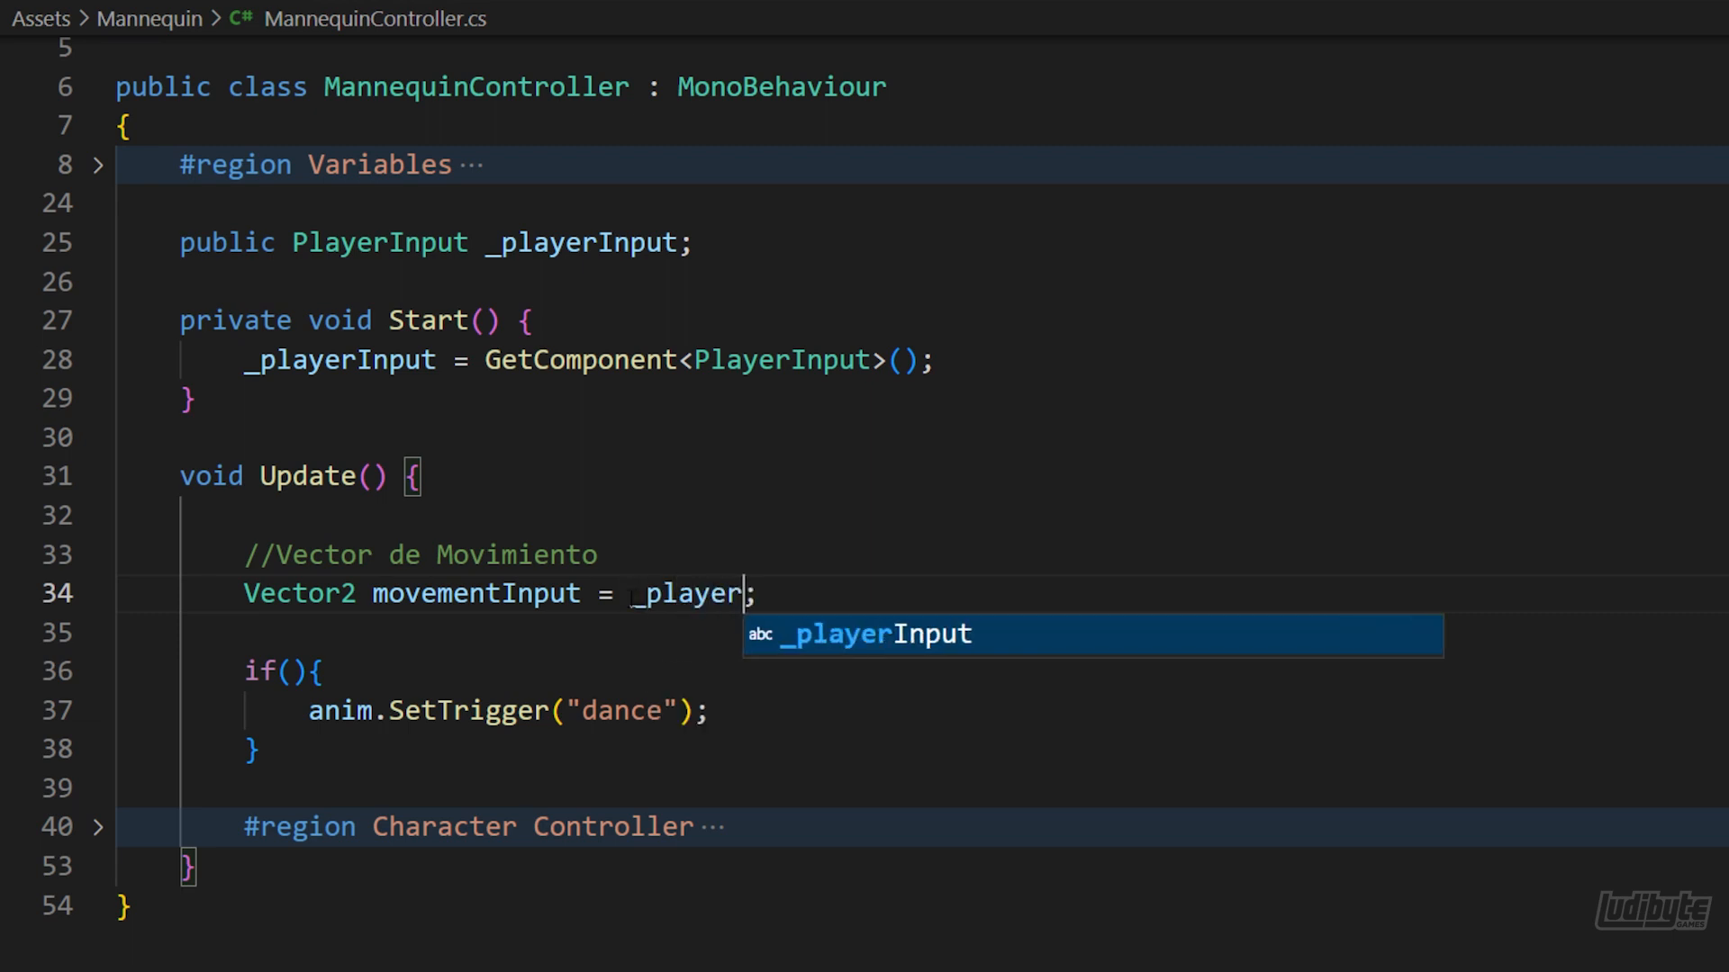
type("Input.")
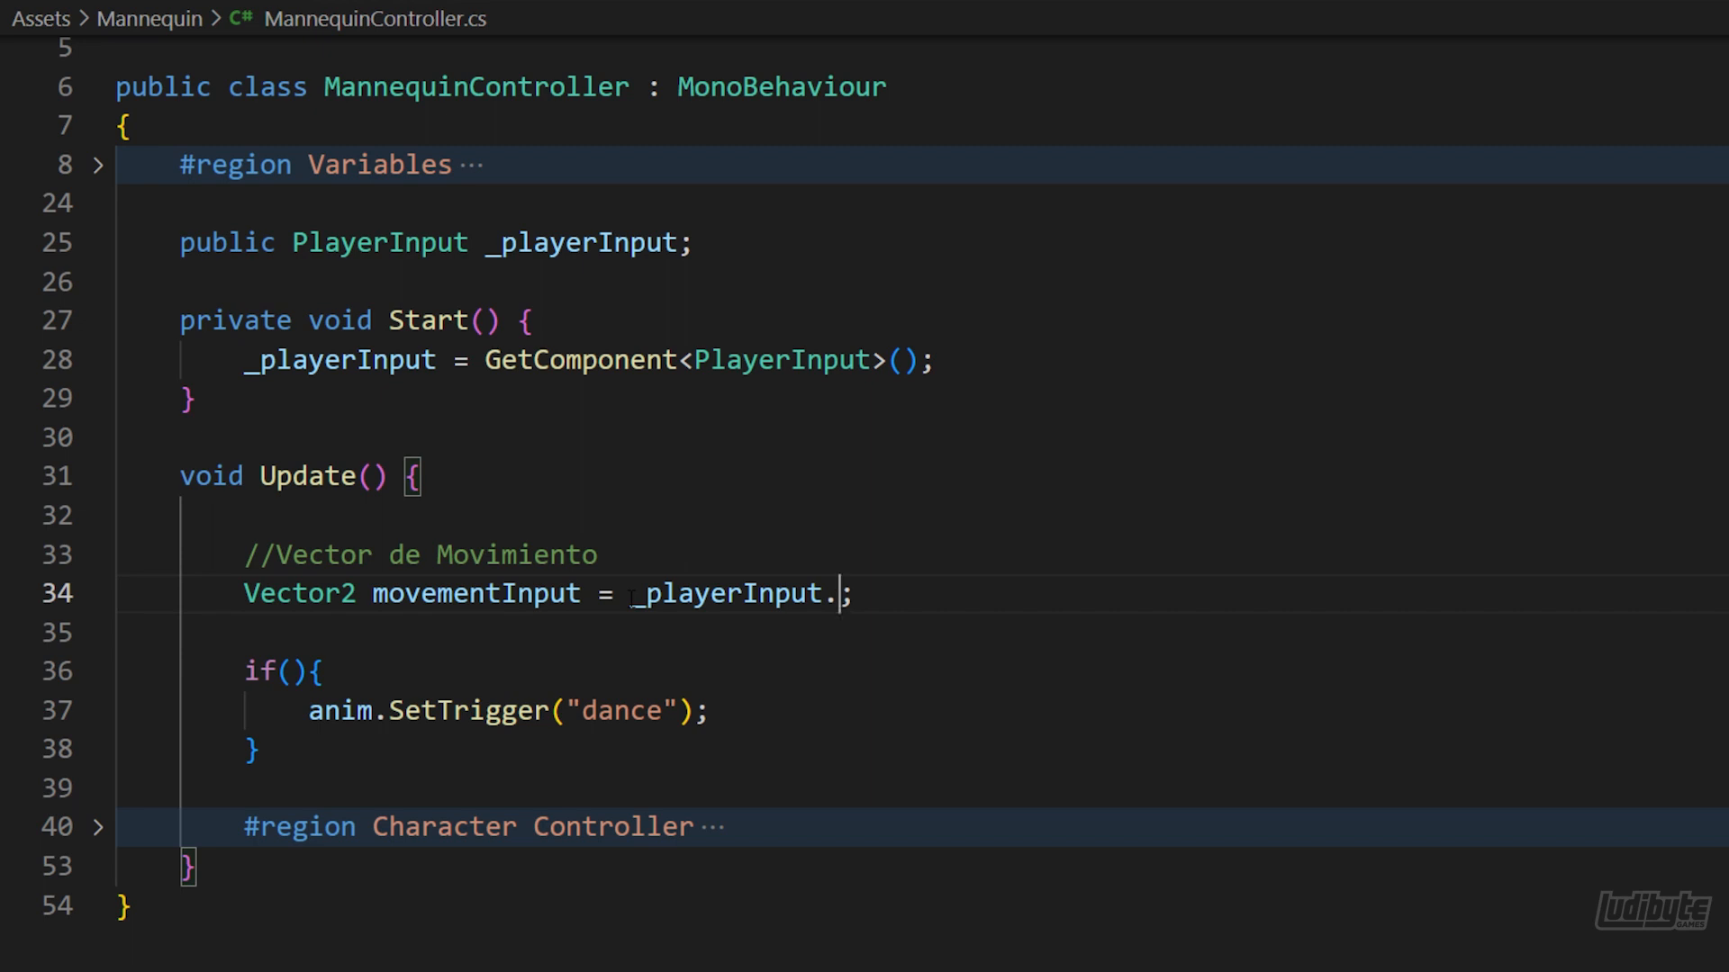
type("ac")
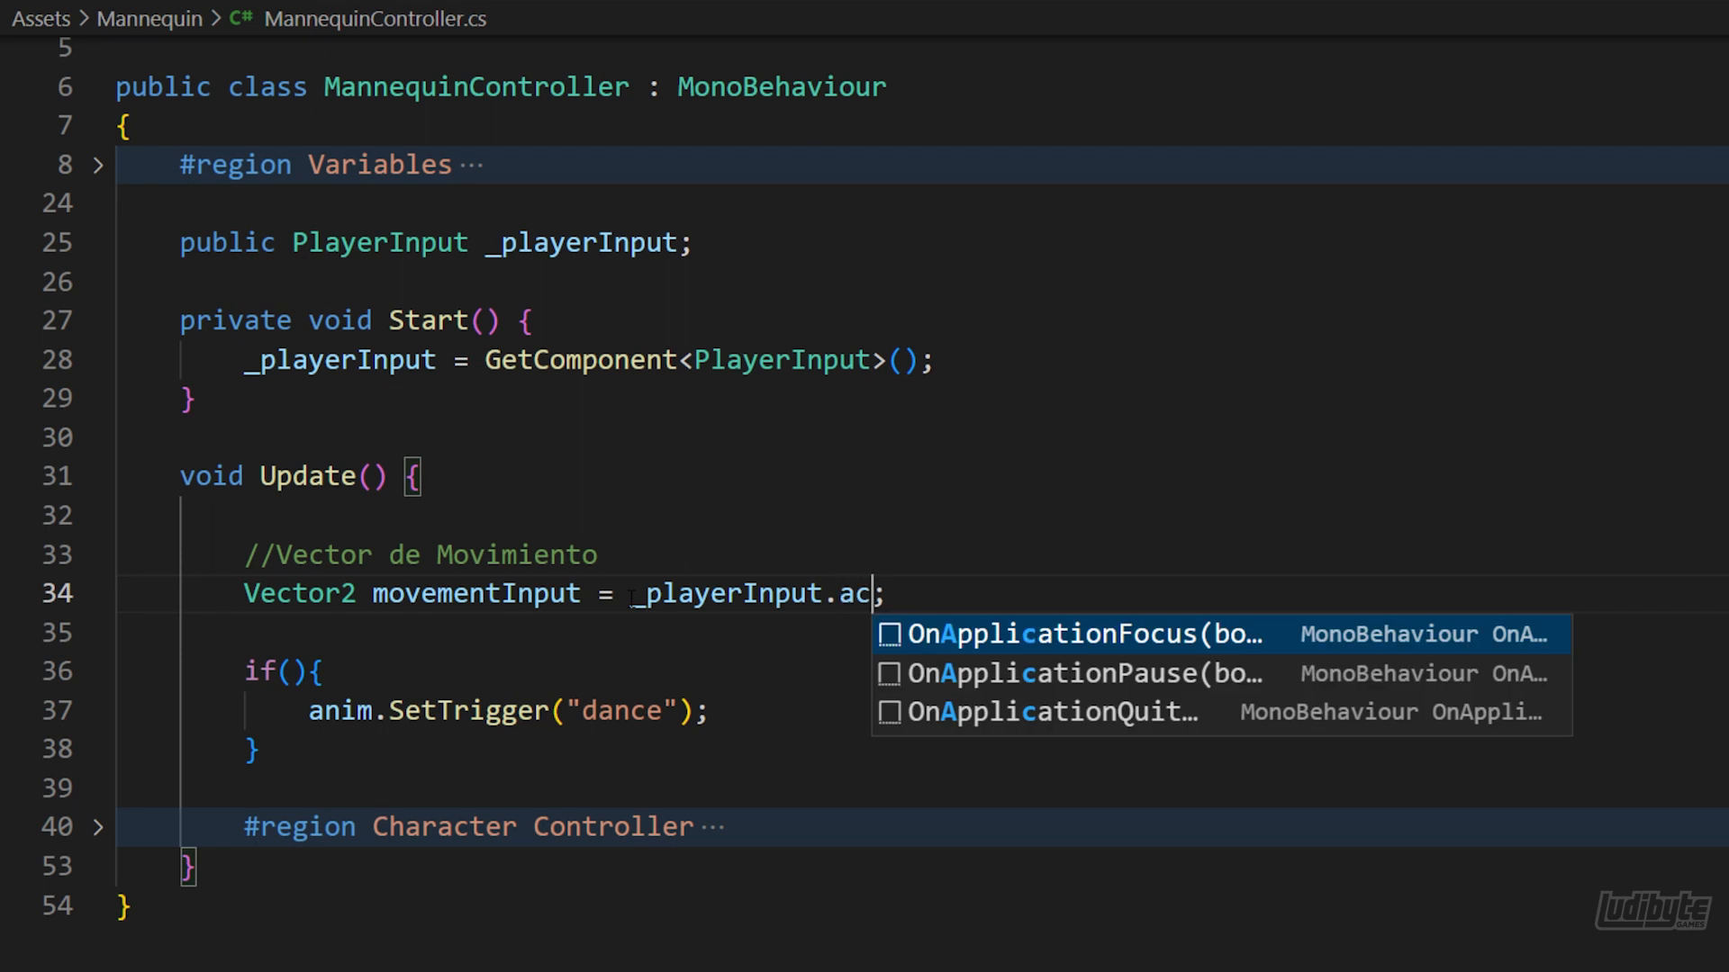
type("tions")
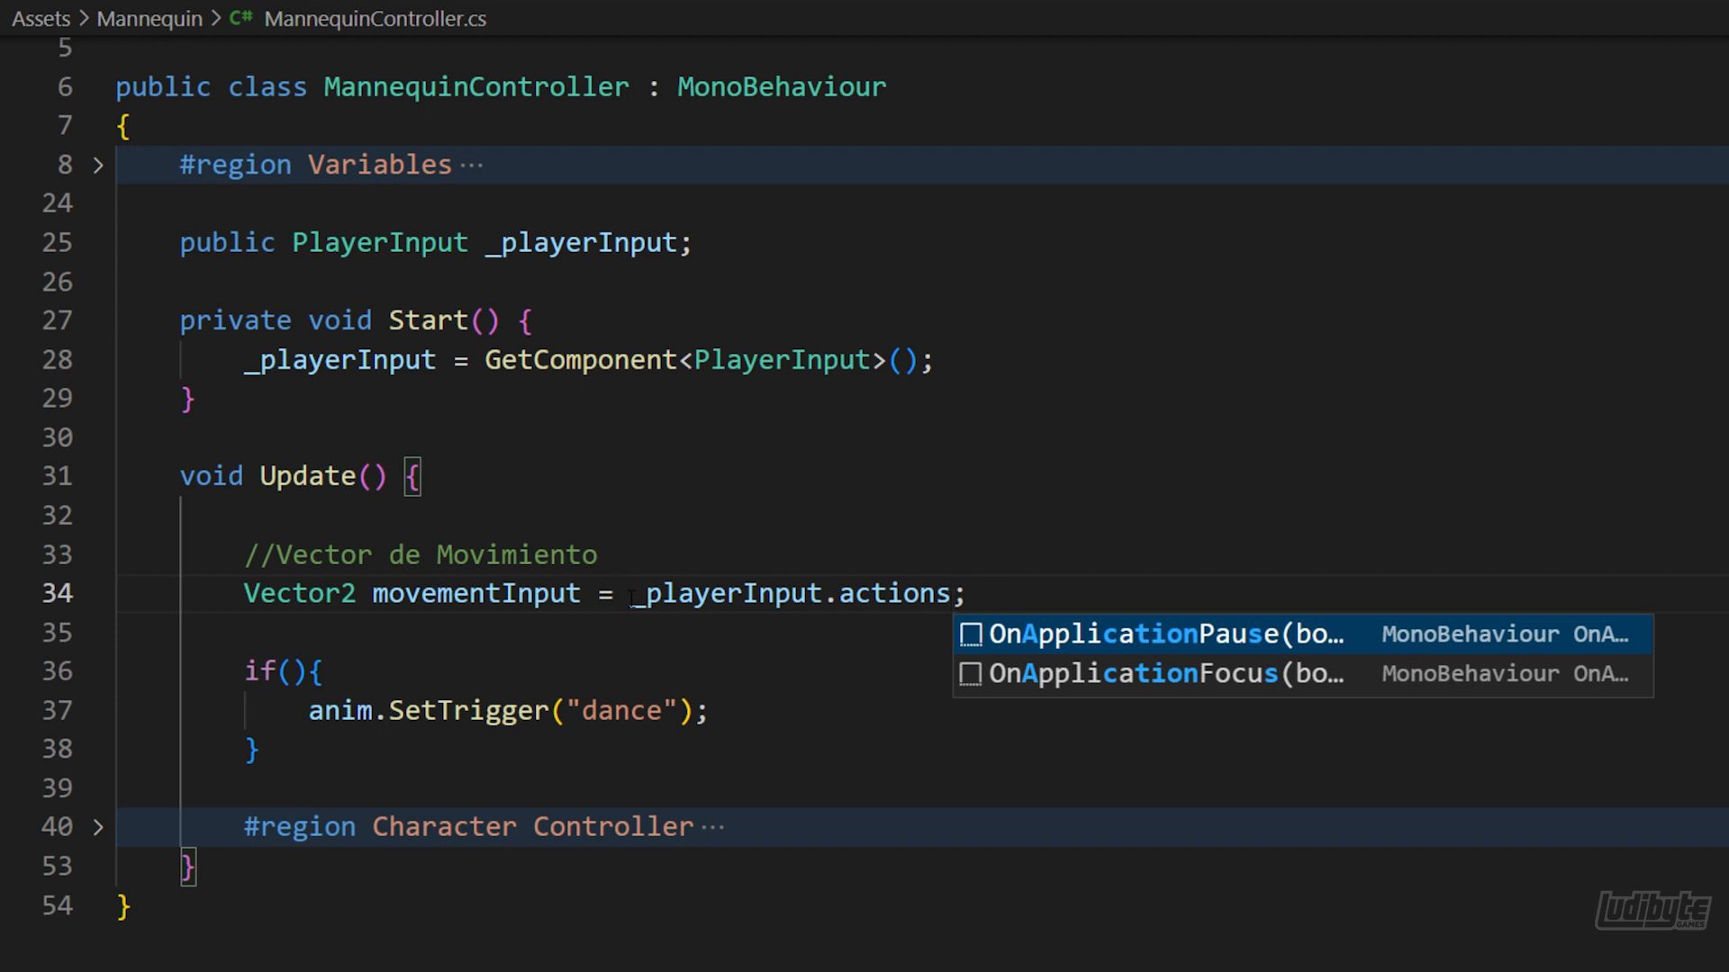
type("[\"Move\"")
key("Right")
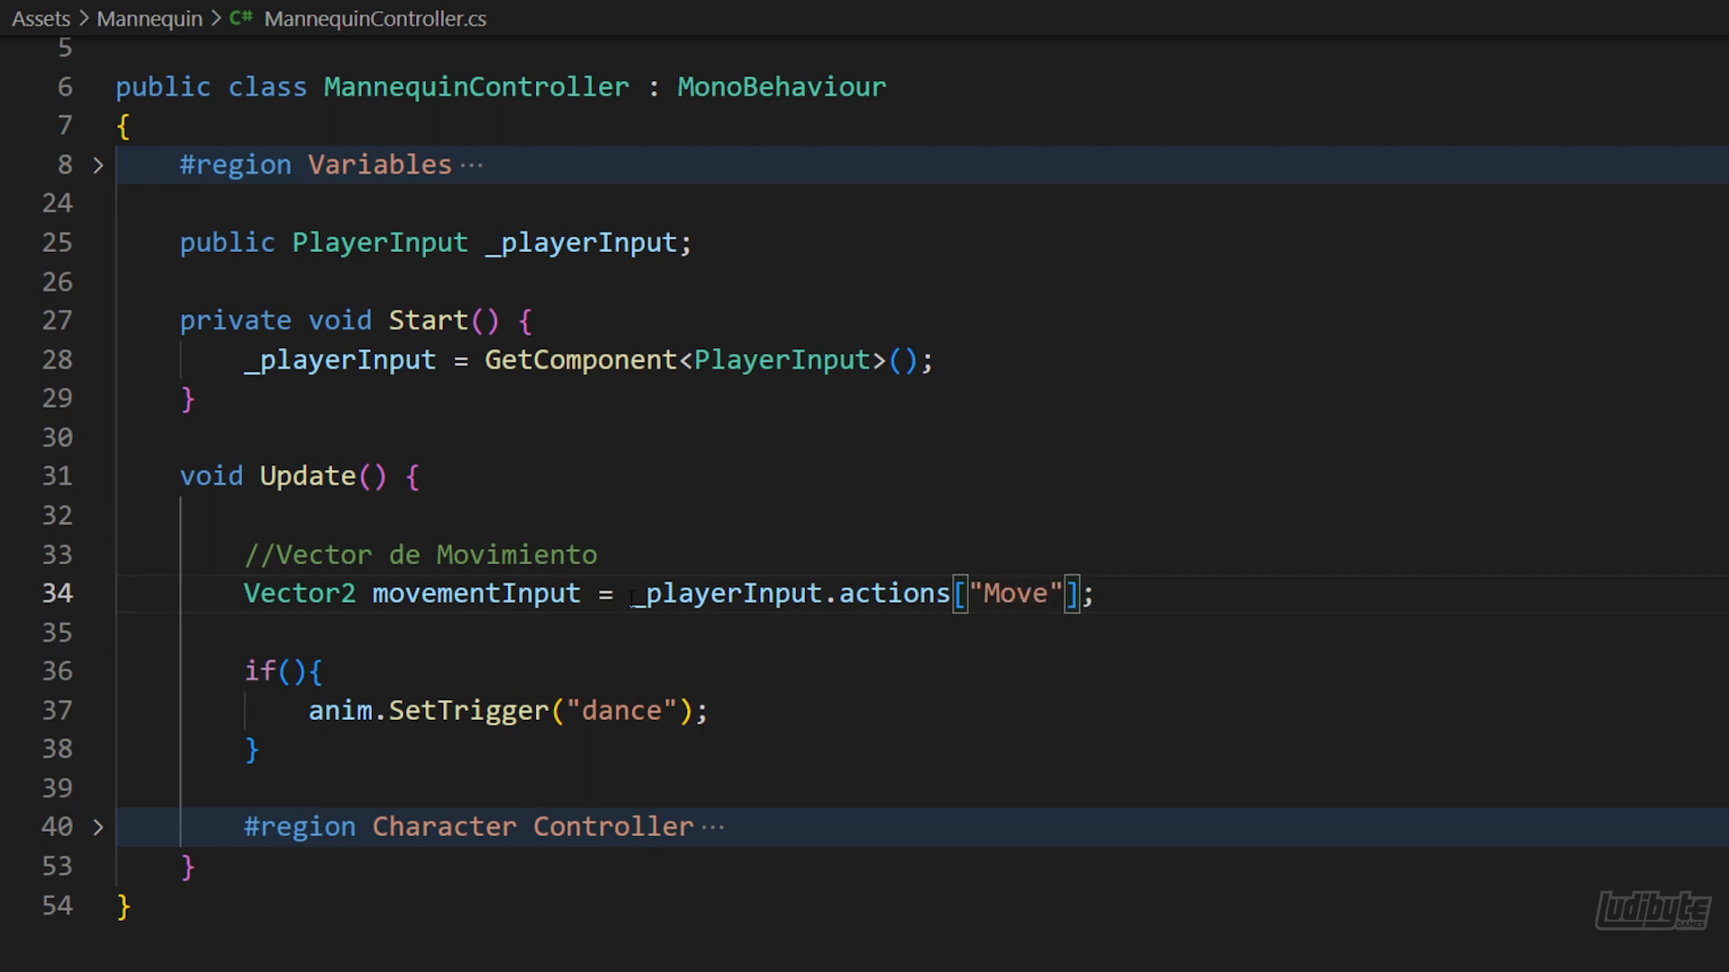
type(".ReadValue<Vector2>()")
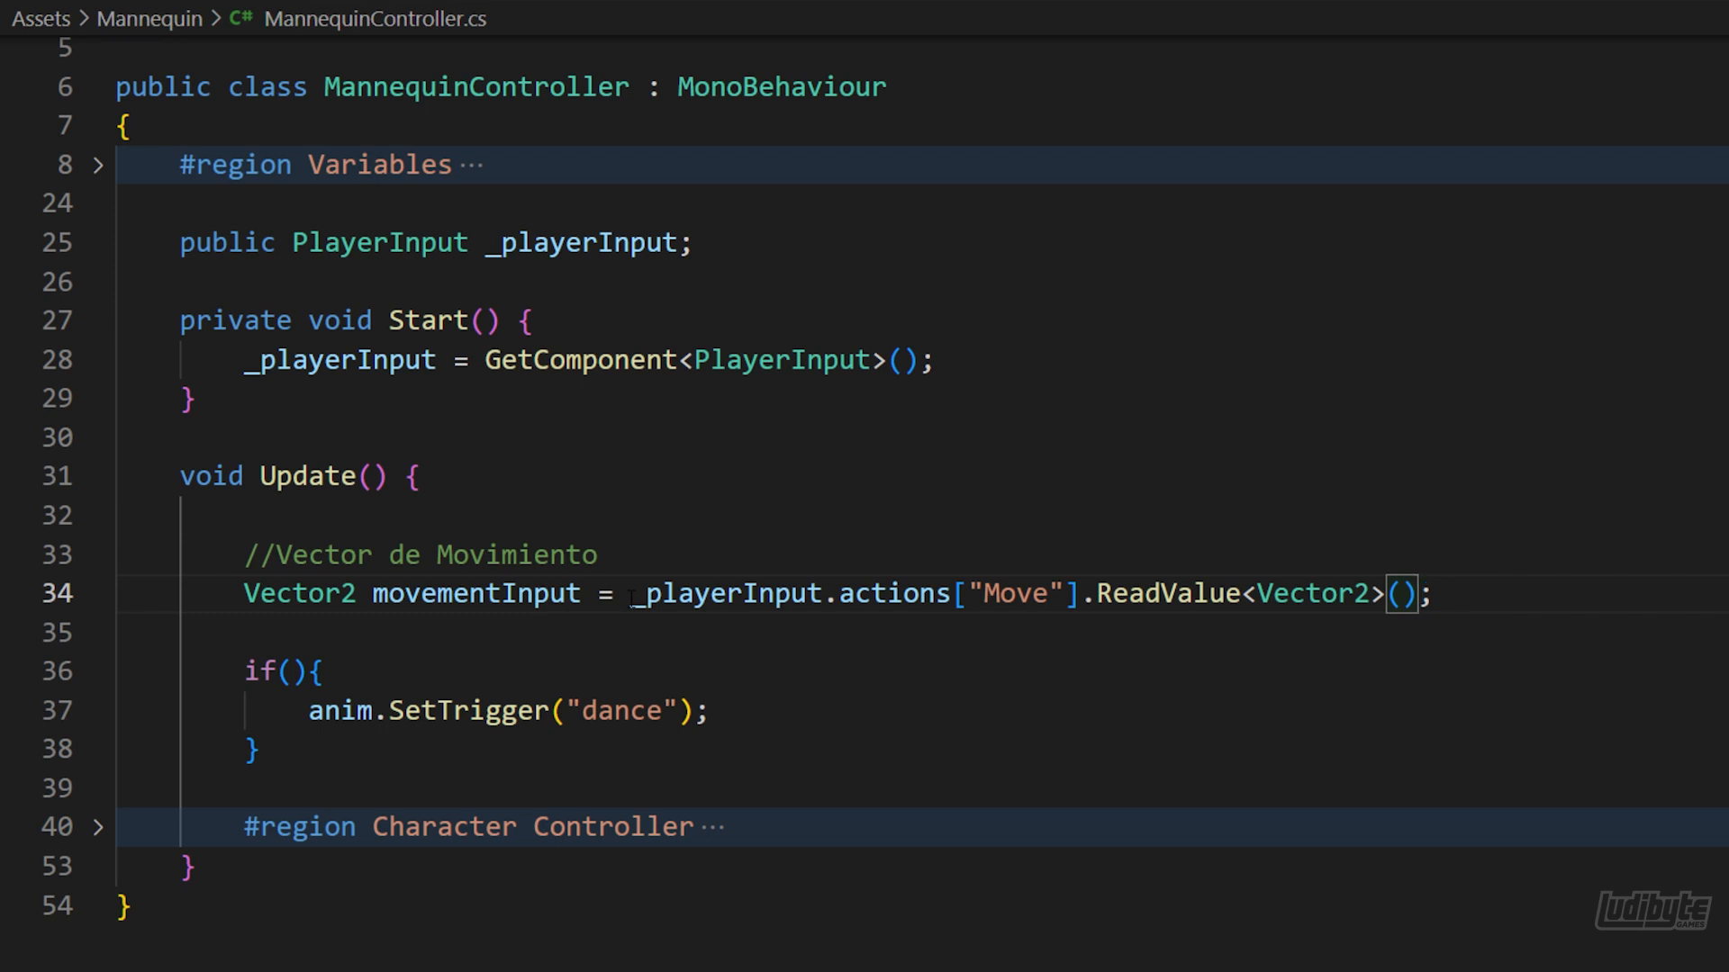
Fill the if condition around the dance trigger with _playerInput.actions["Dance"].WasPressedThisFrame()
left_click(297, 675)
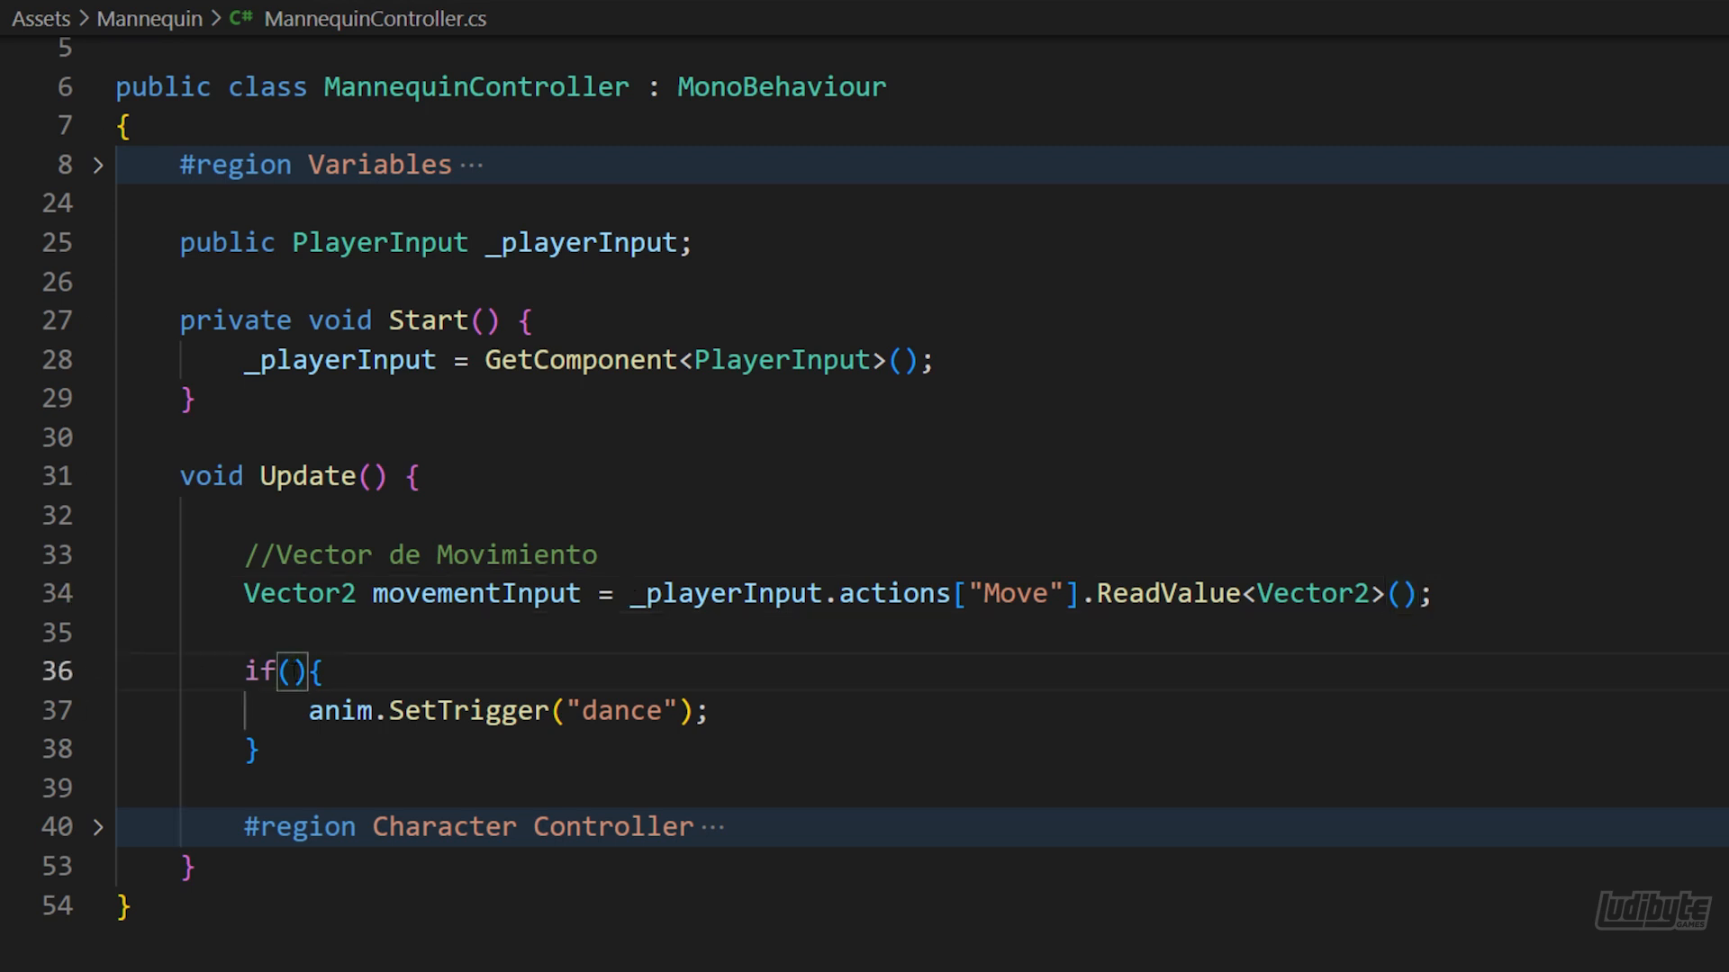
type("_playe")
key("Tab")
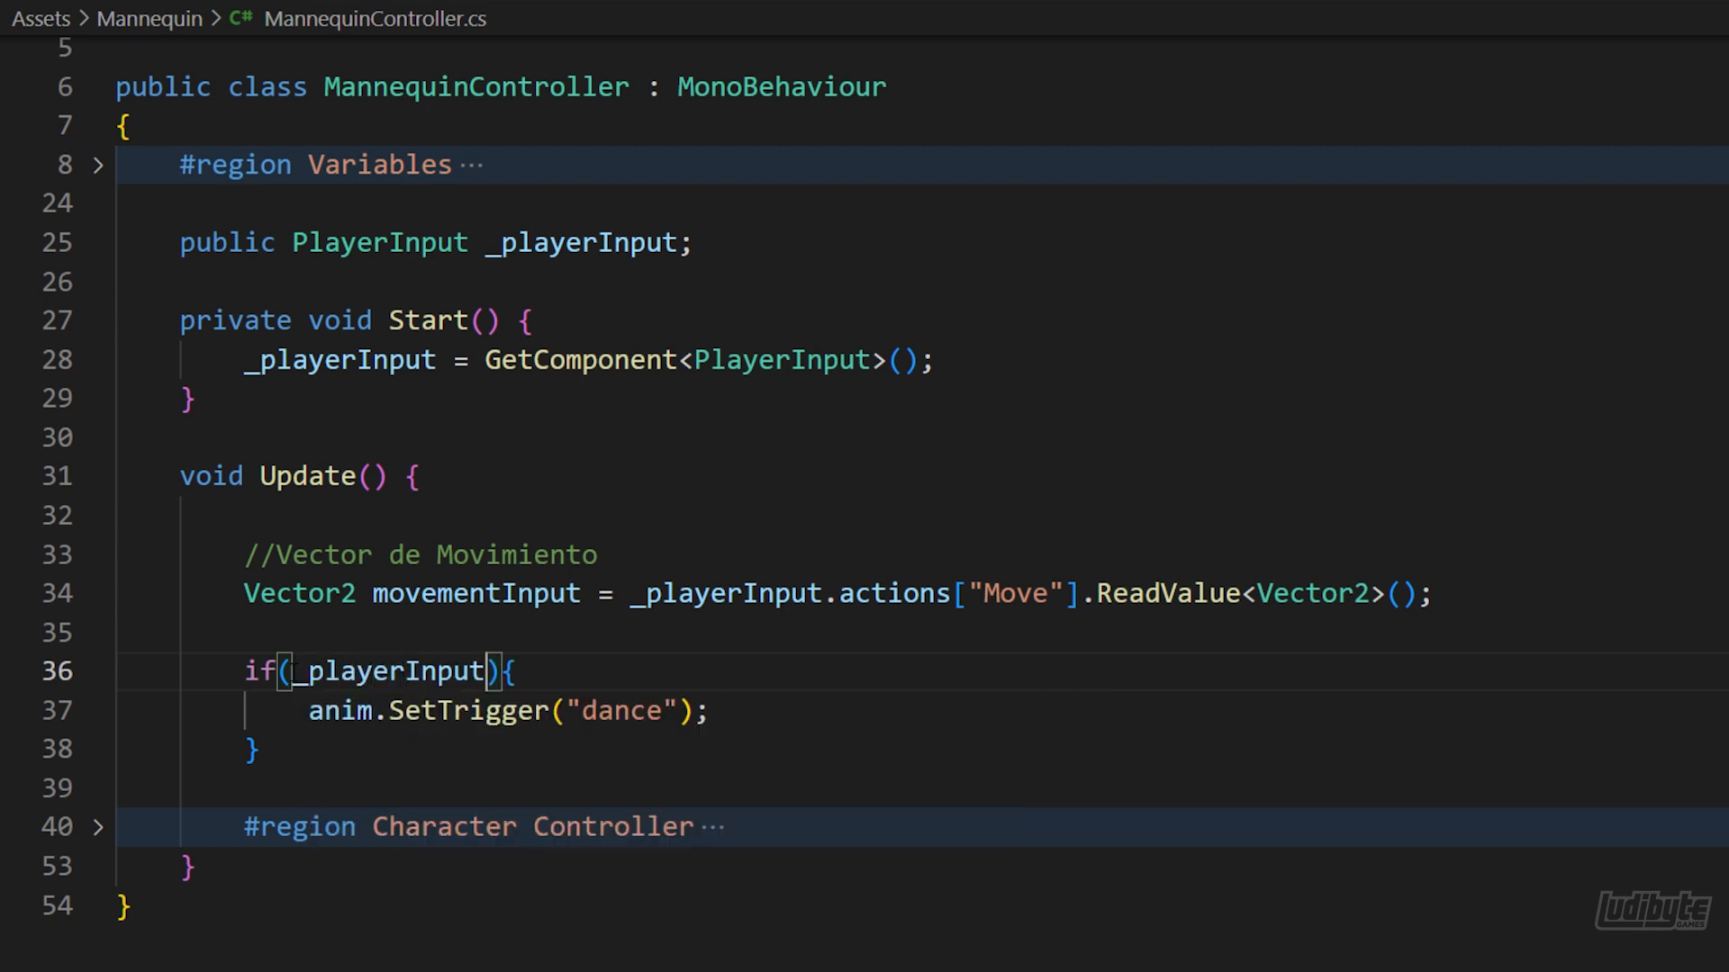
type(".actions[\"Dance\"]")
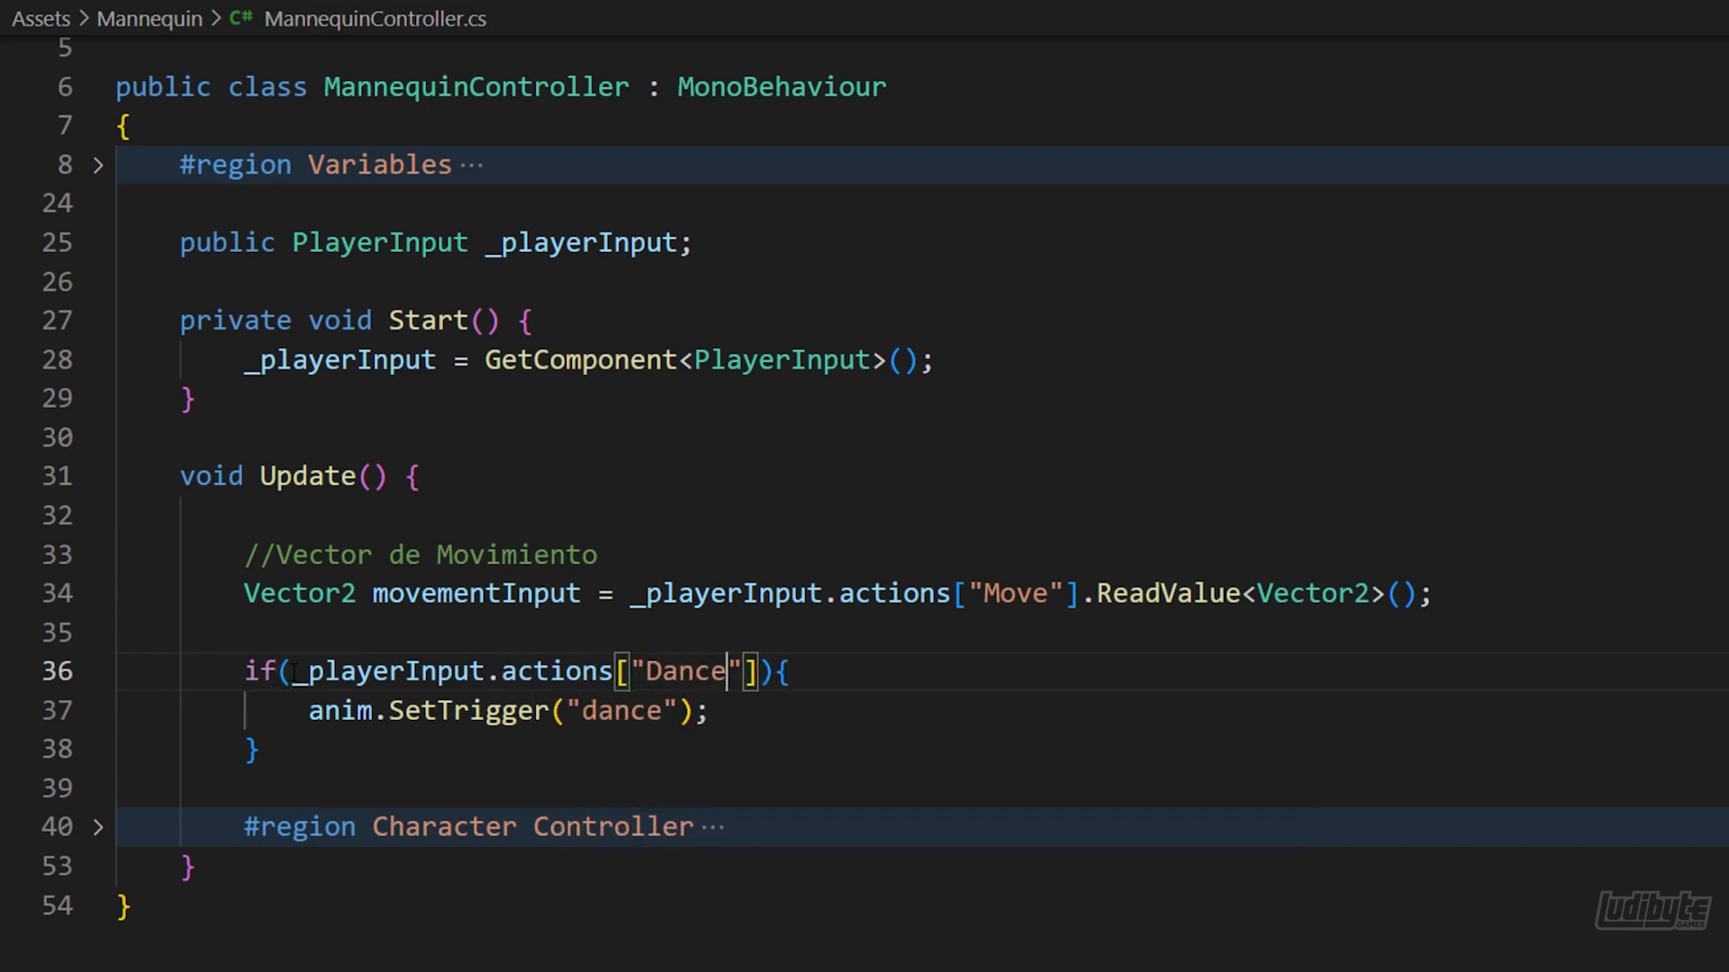
type(".")
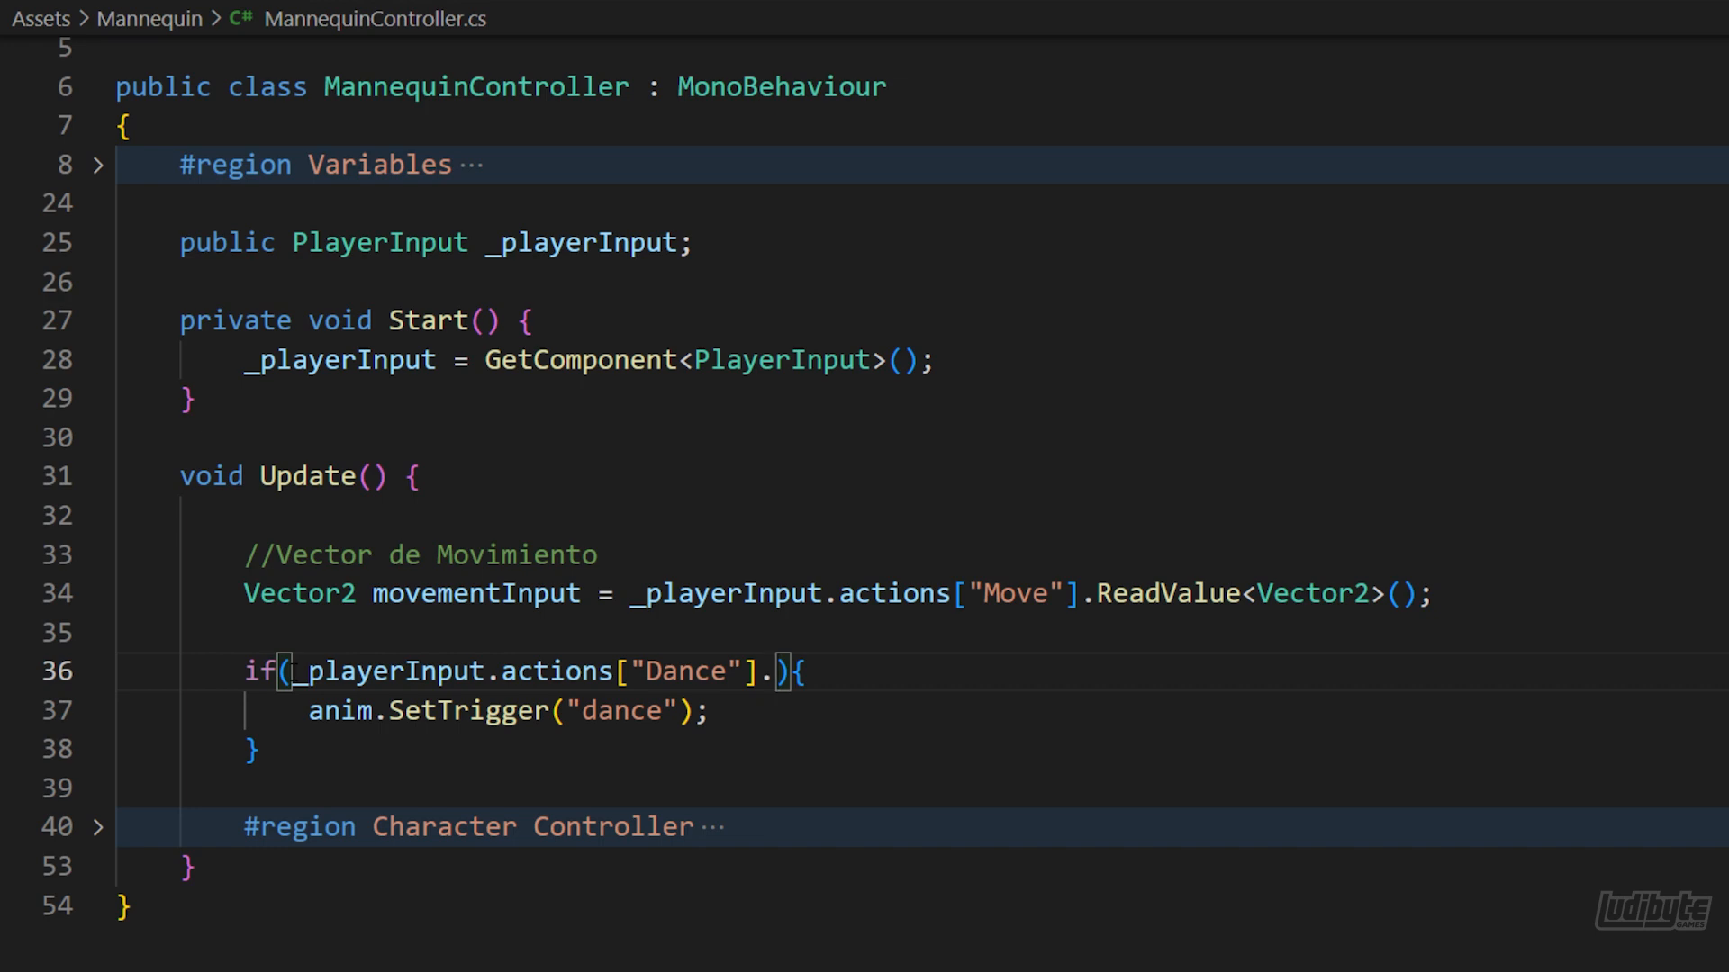
type("WasPressedThisF")
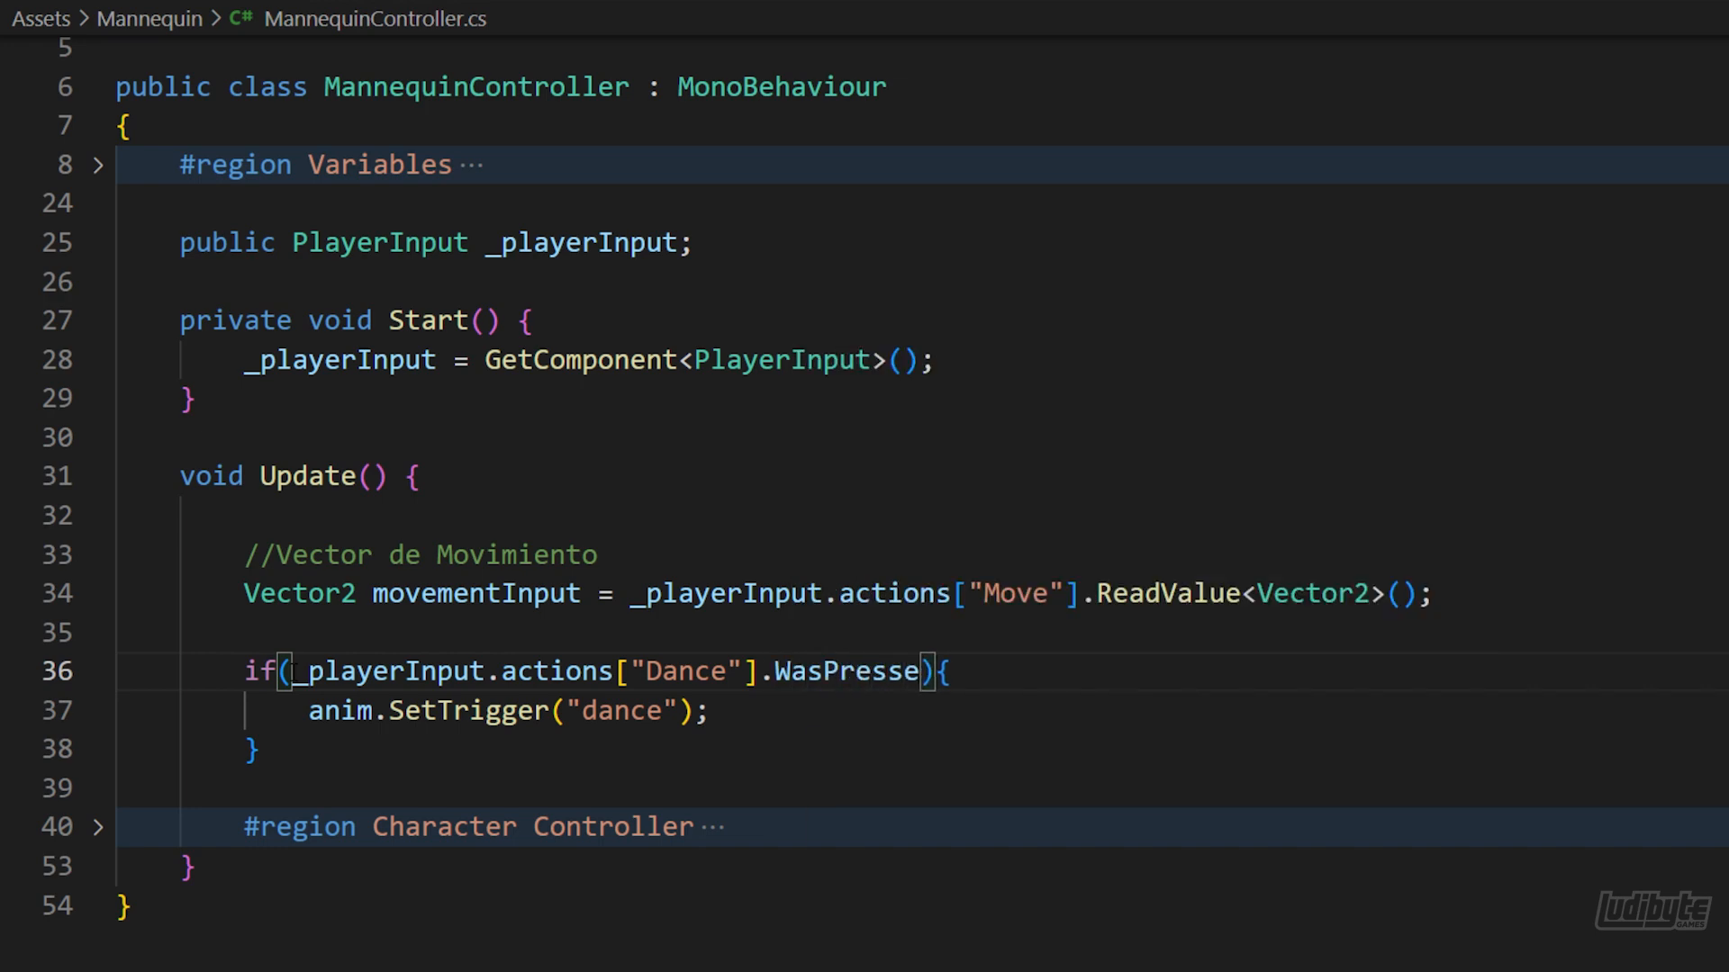
type("rame")
type("()")
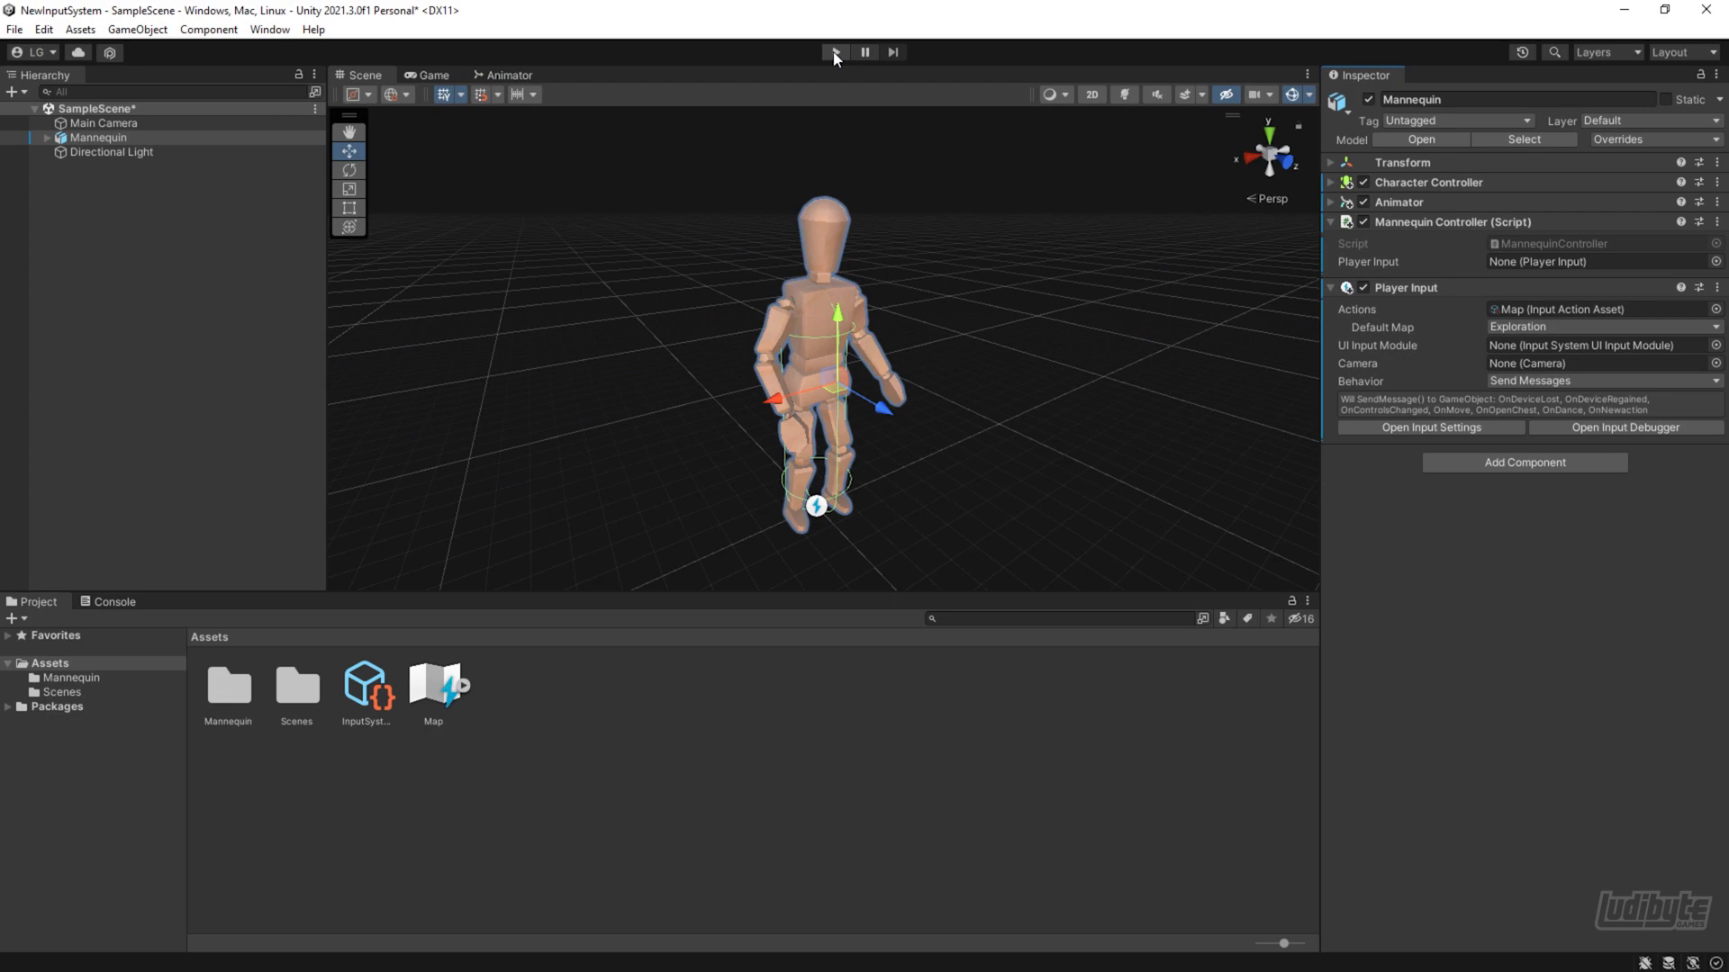
Switch to Unity and run the scene to test the mannequin's controls
left_click(833, 52)
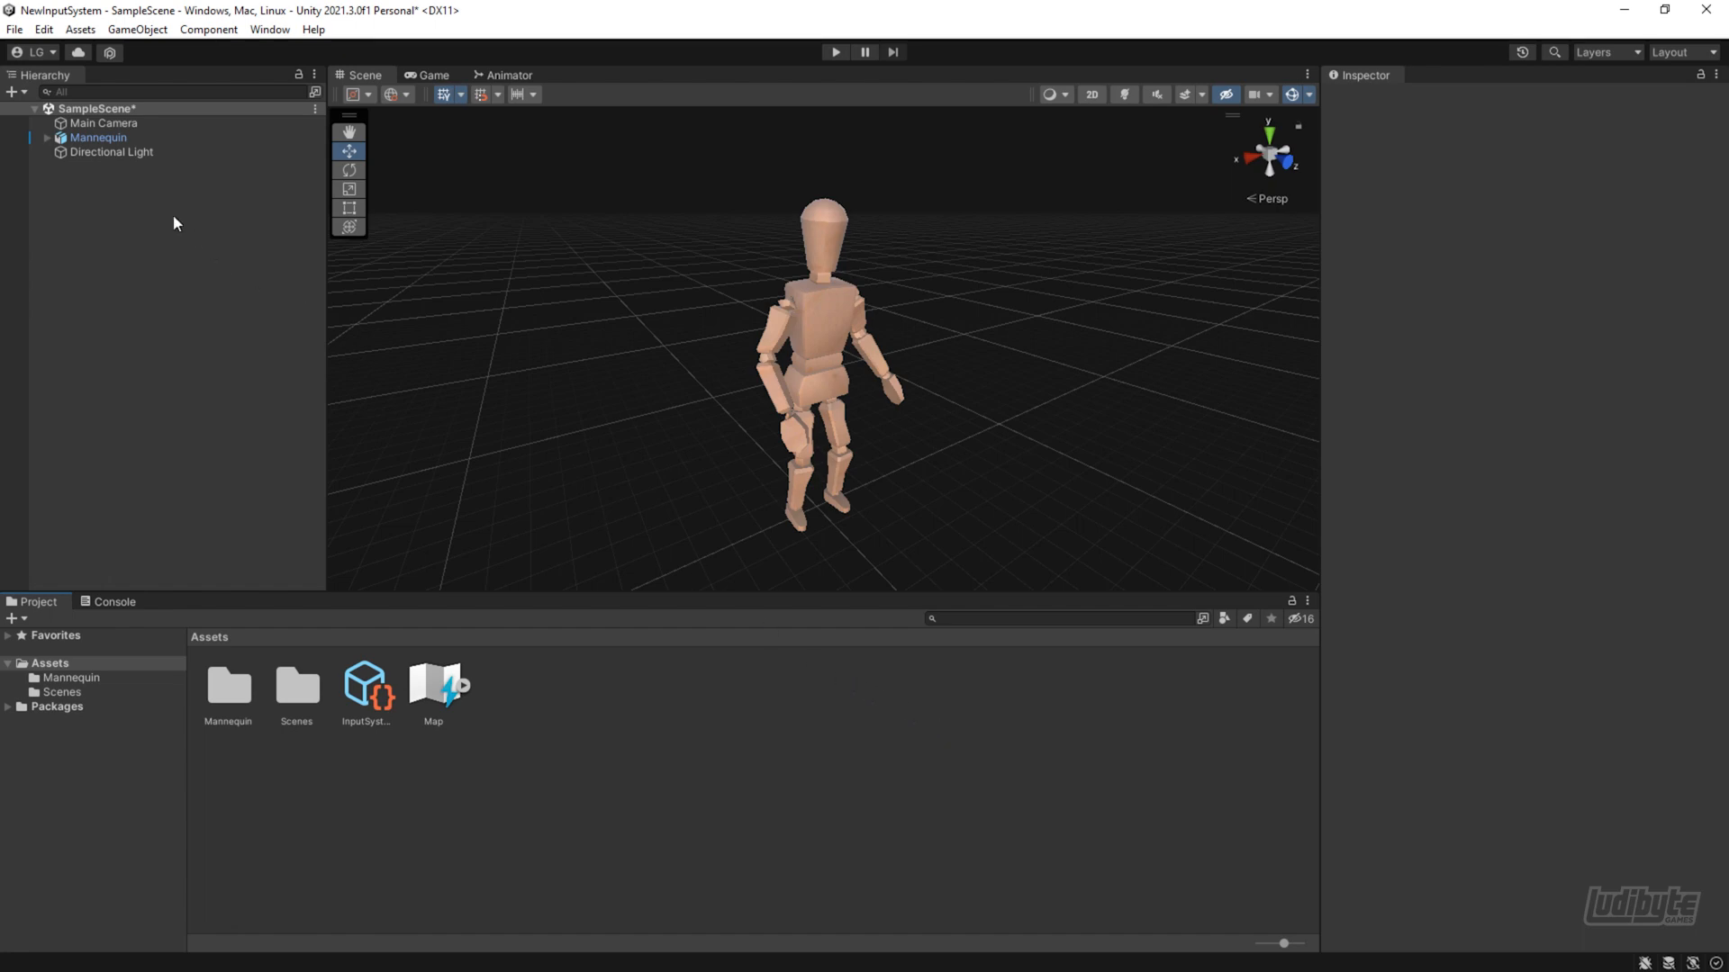
Enable C# class generation in the Map input action asset's import settings and apply the change
left_click(99, 138)
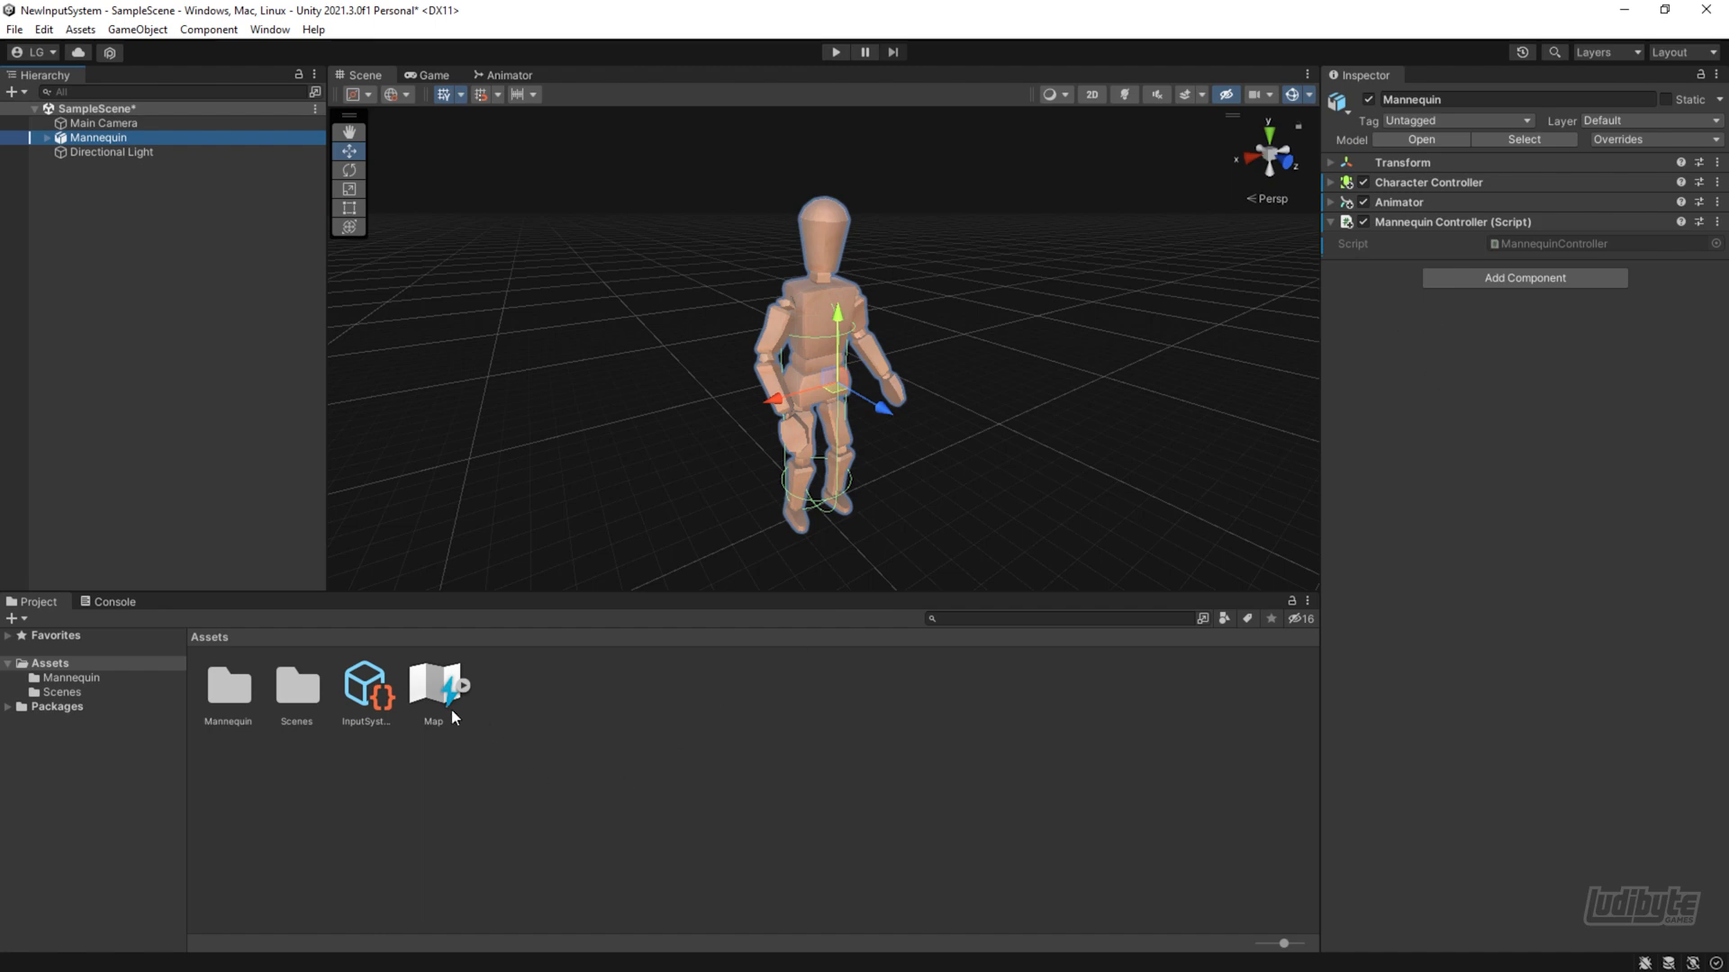
left_click(432, 688)
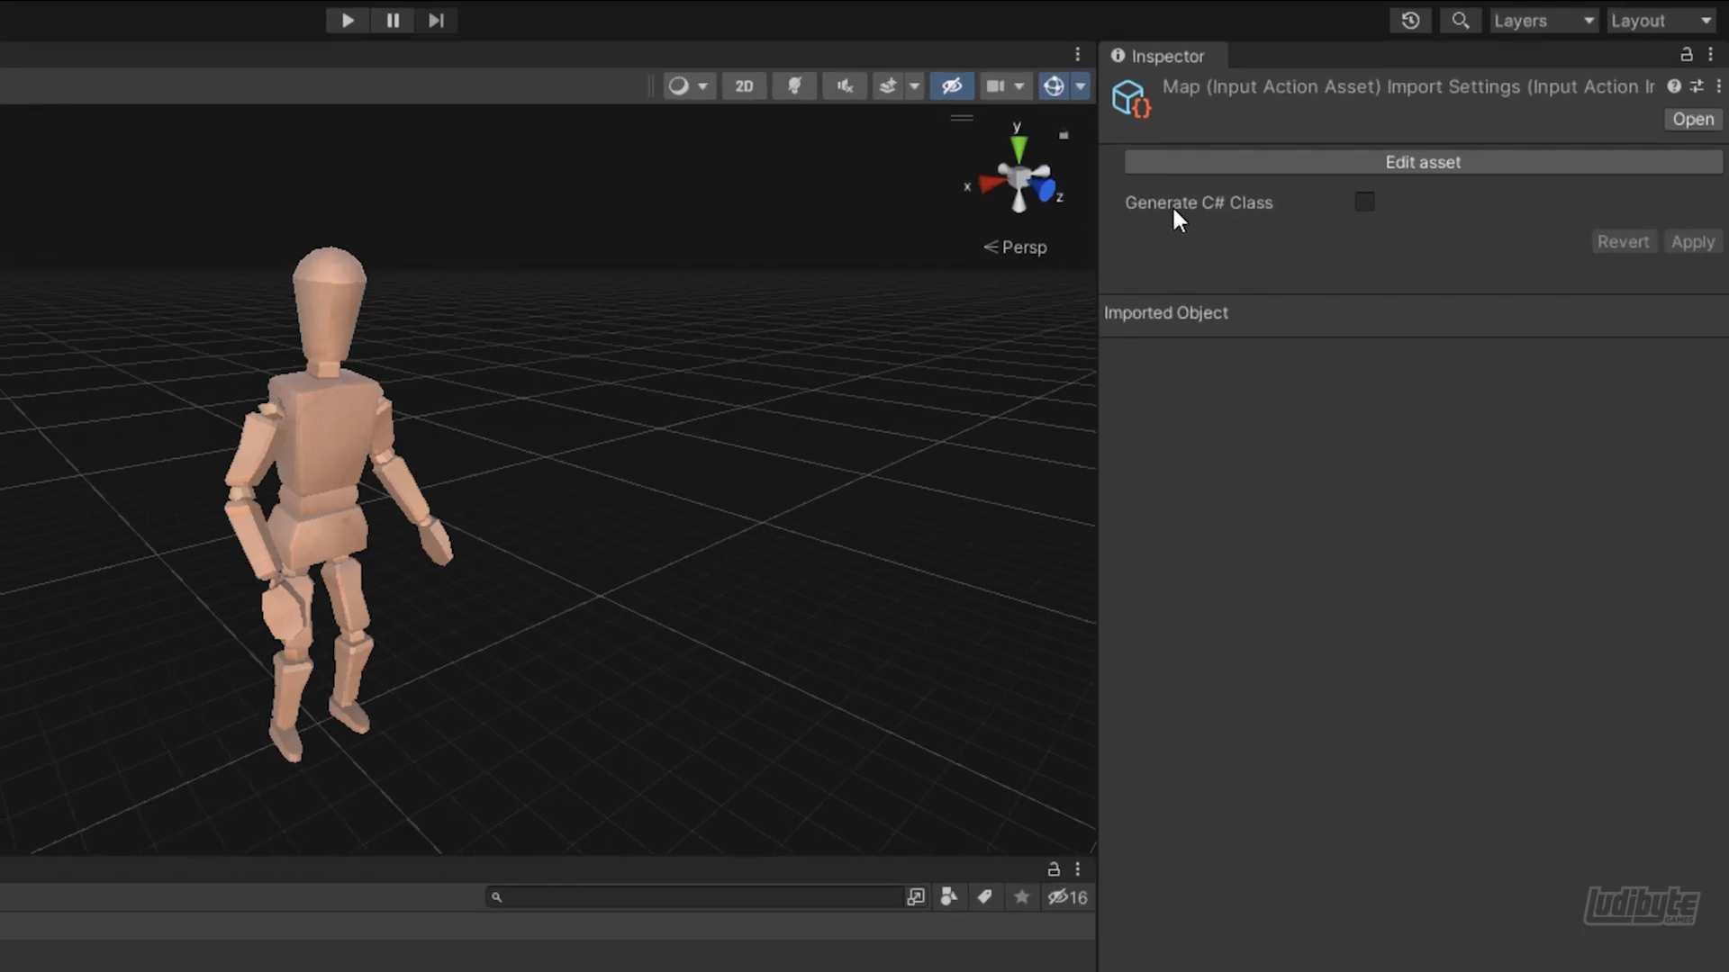
left_click(1362, 201)
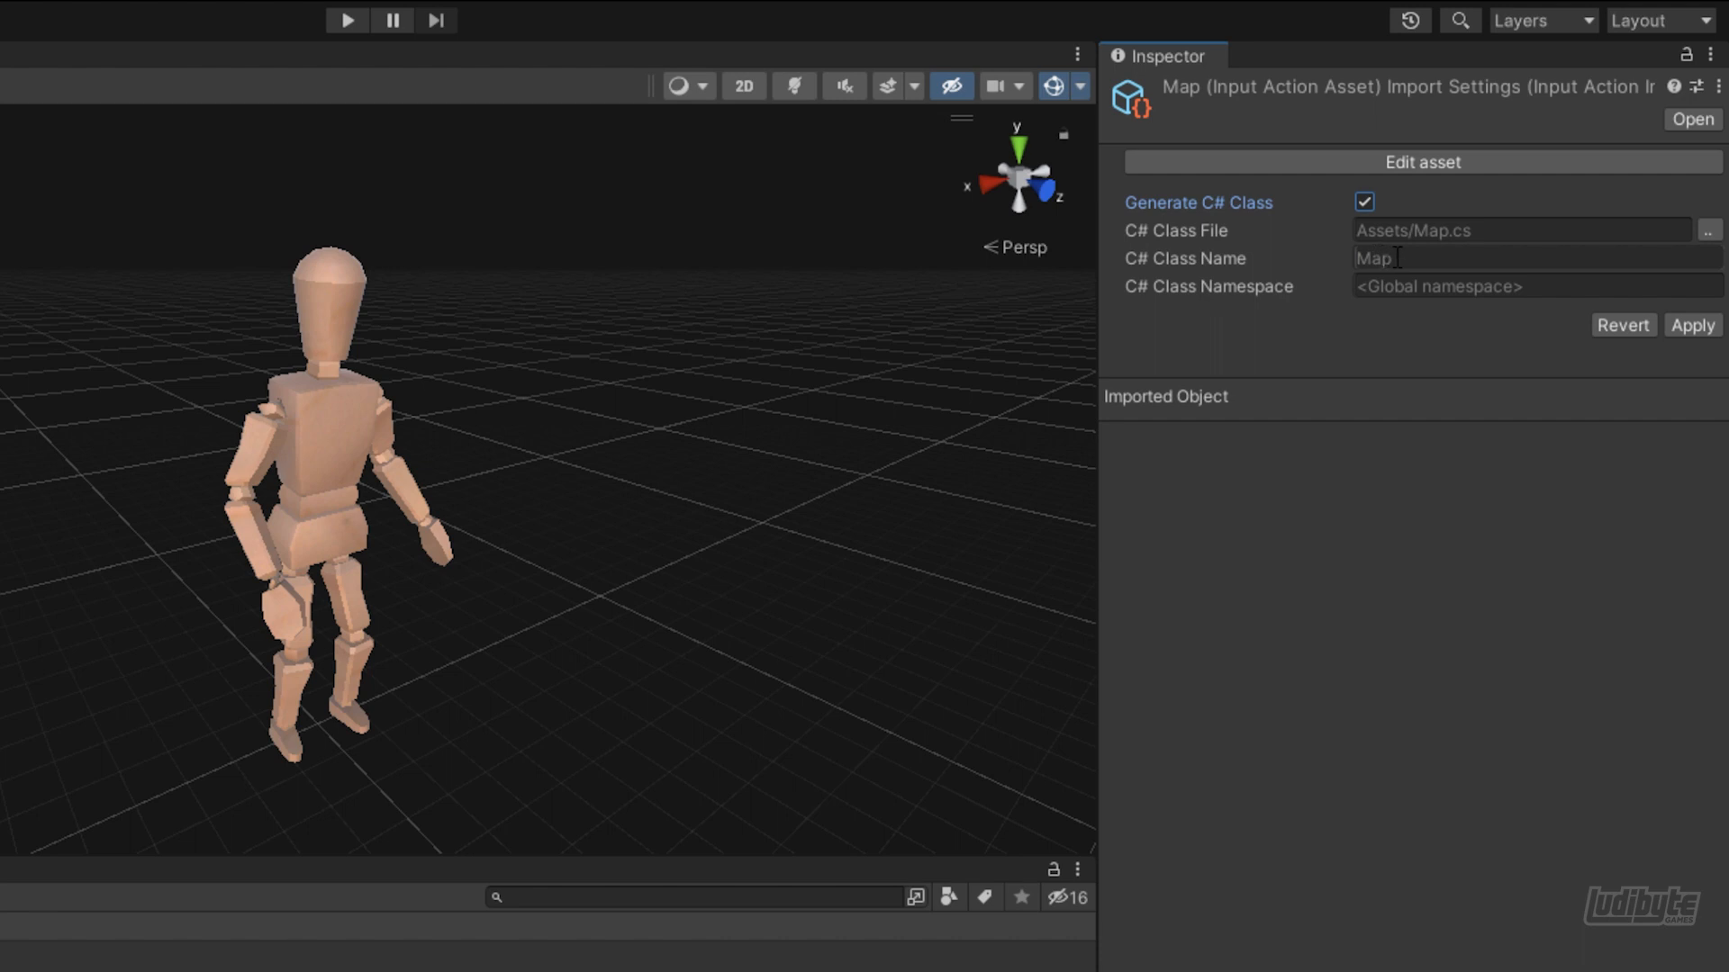
left_click(1693, 330)
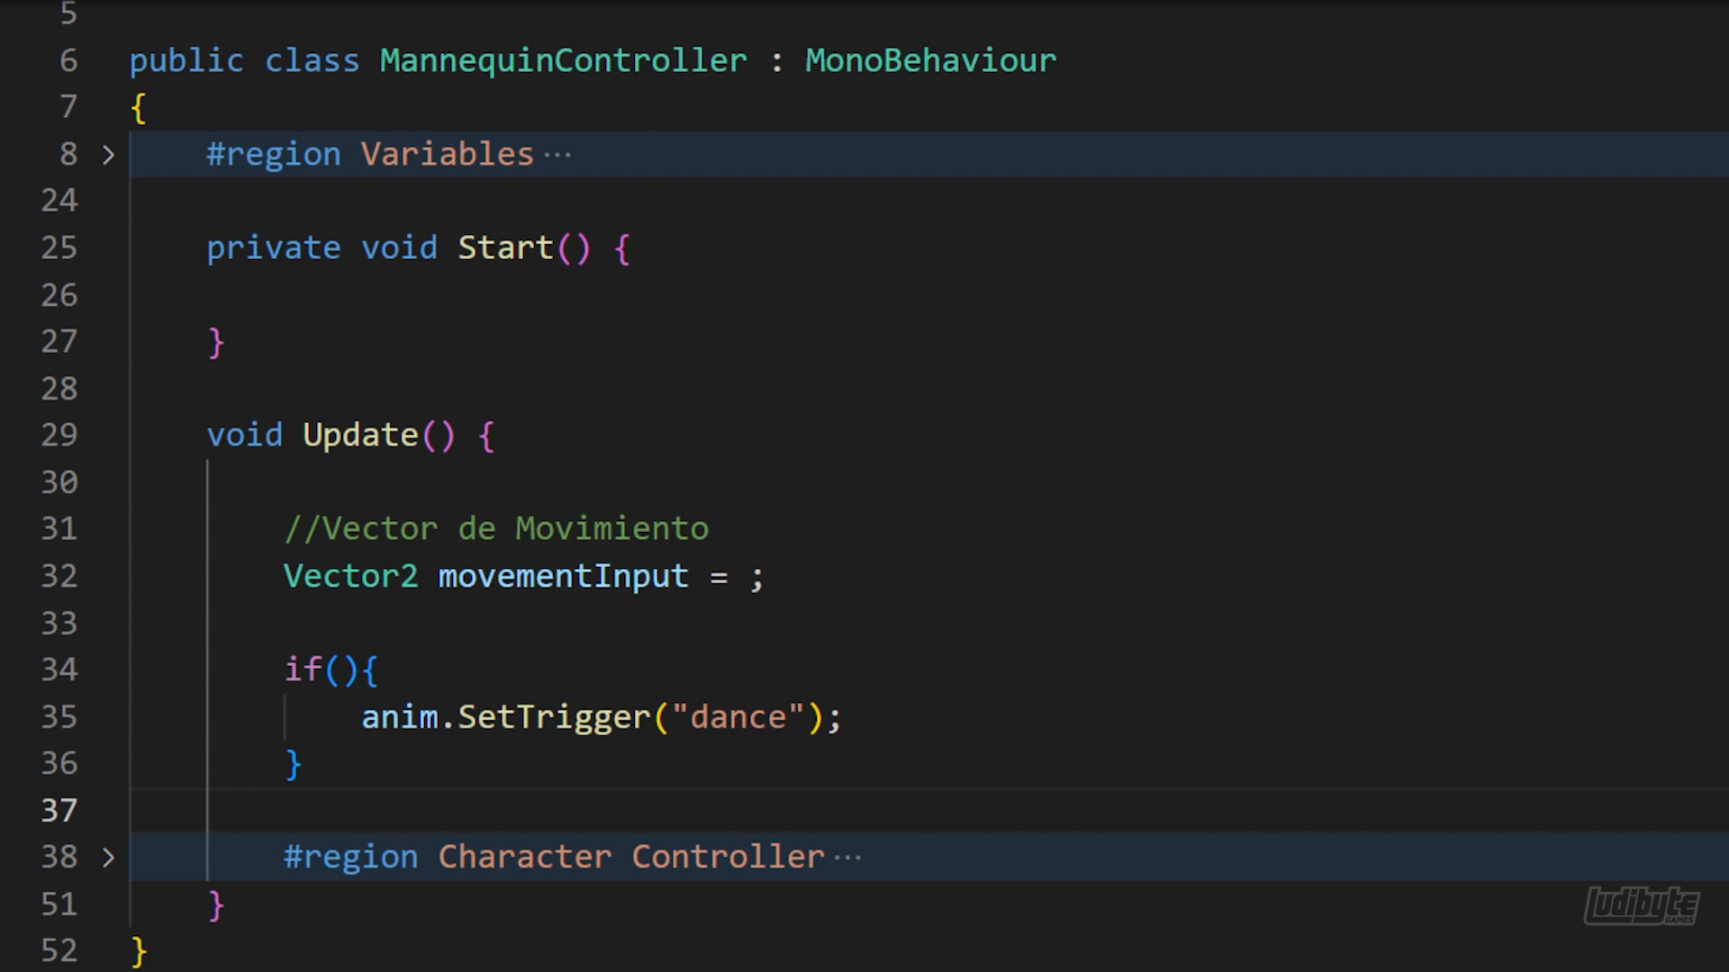
Declare the field "private Map _myInput;" above the Start method in the MannequinController script
left_click(401, 208)
key("Return")
key("Return")
key("Up")
key("Tab")
type("private Map _myInput;")
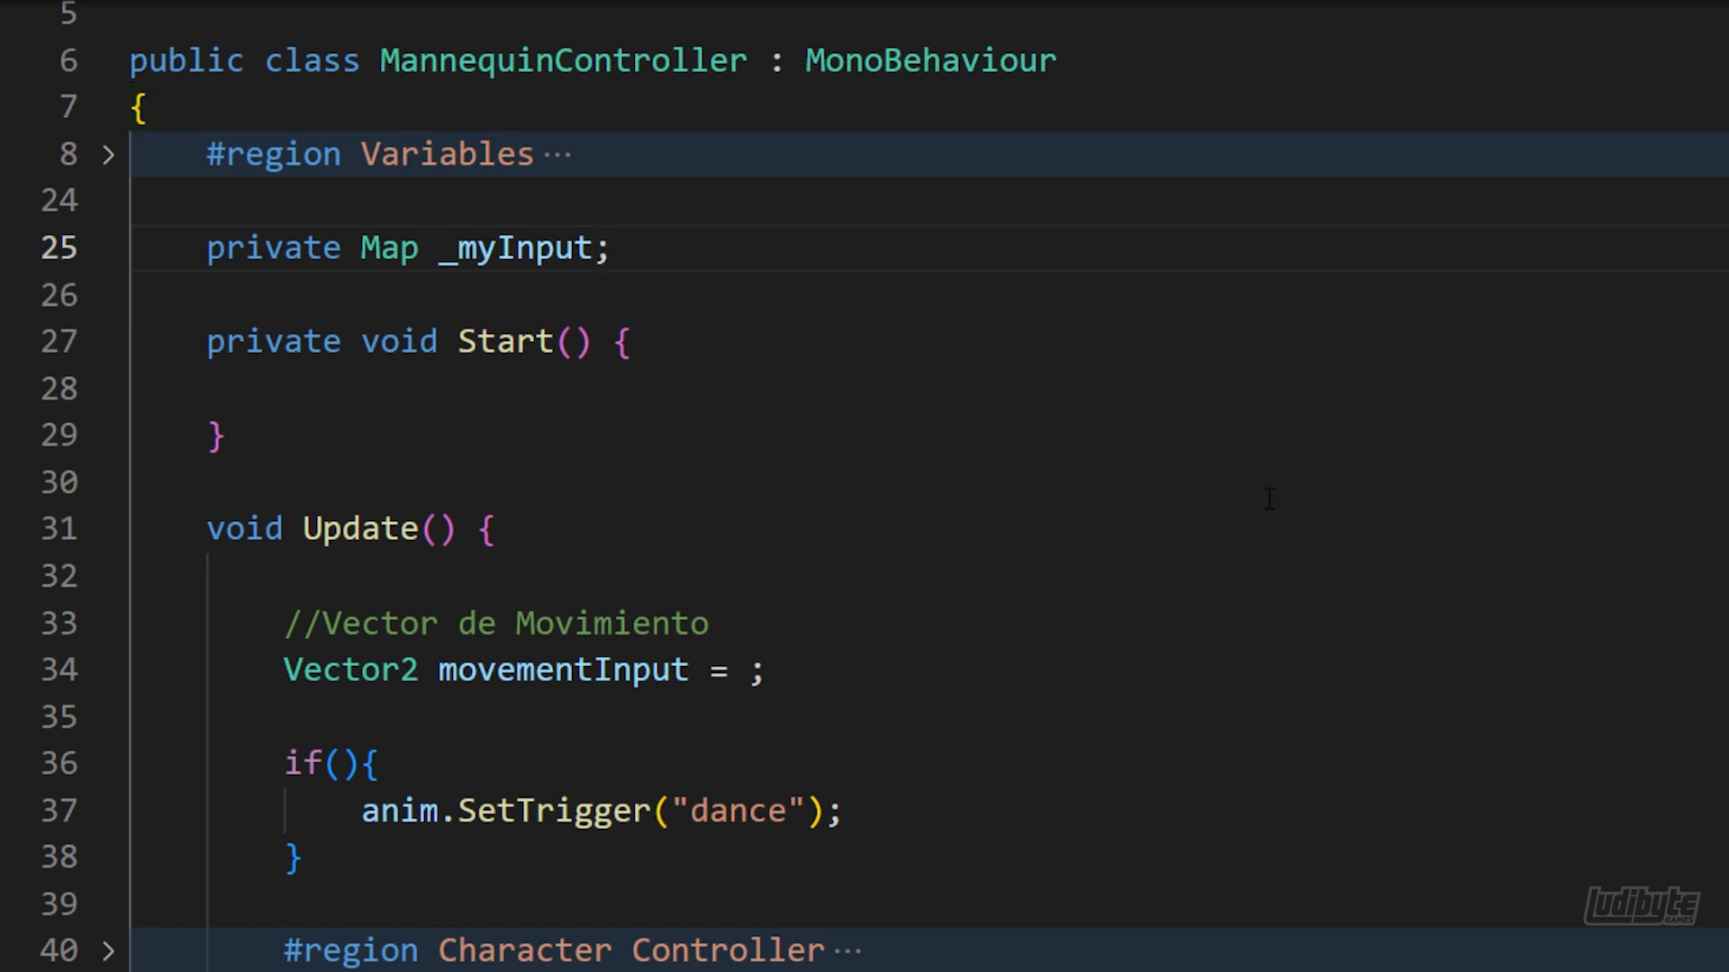
In Start, assign _myInput = new Map(); and enable its actions with _myInput.Exploration.Enable();
left_click(405, 386)
type("_")
key("Tab")
type("= new Map();")
key("Return")
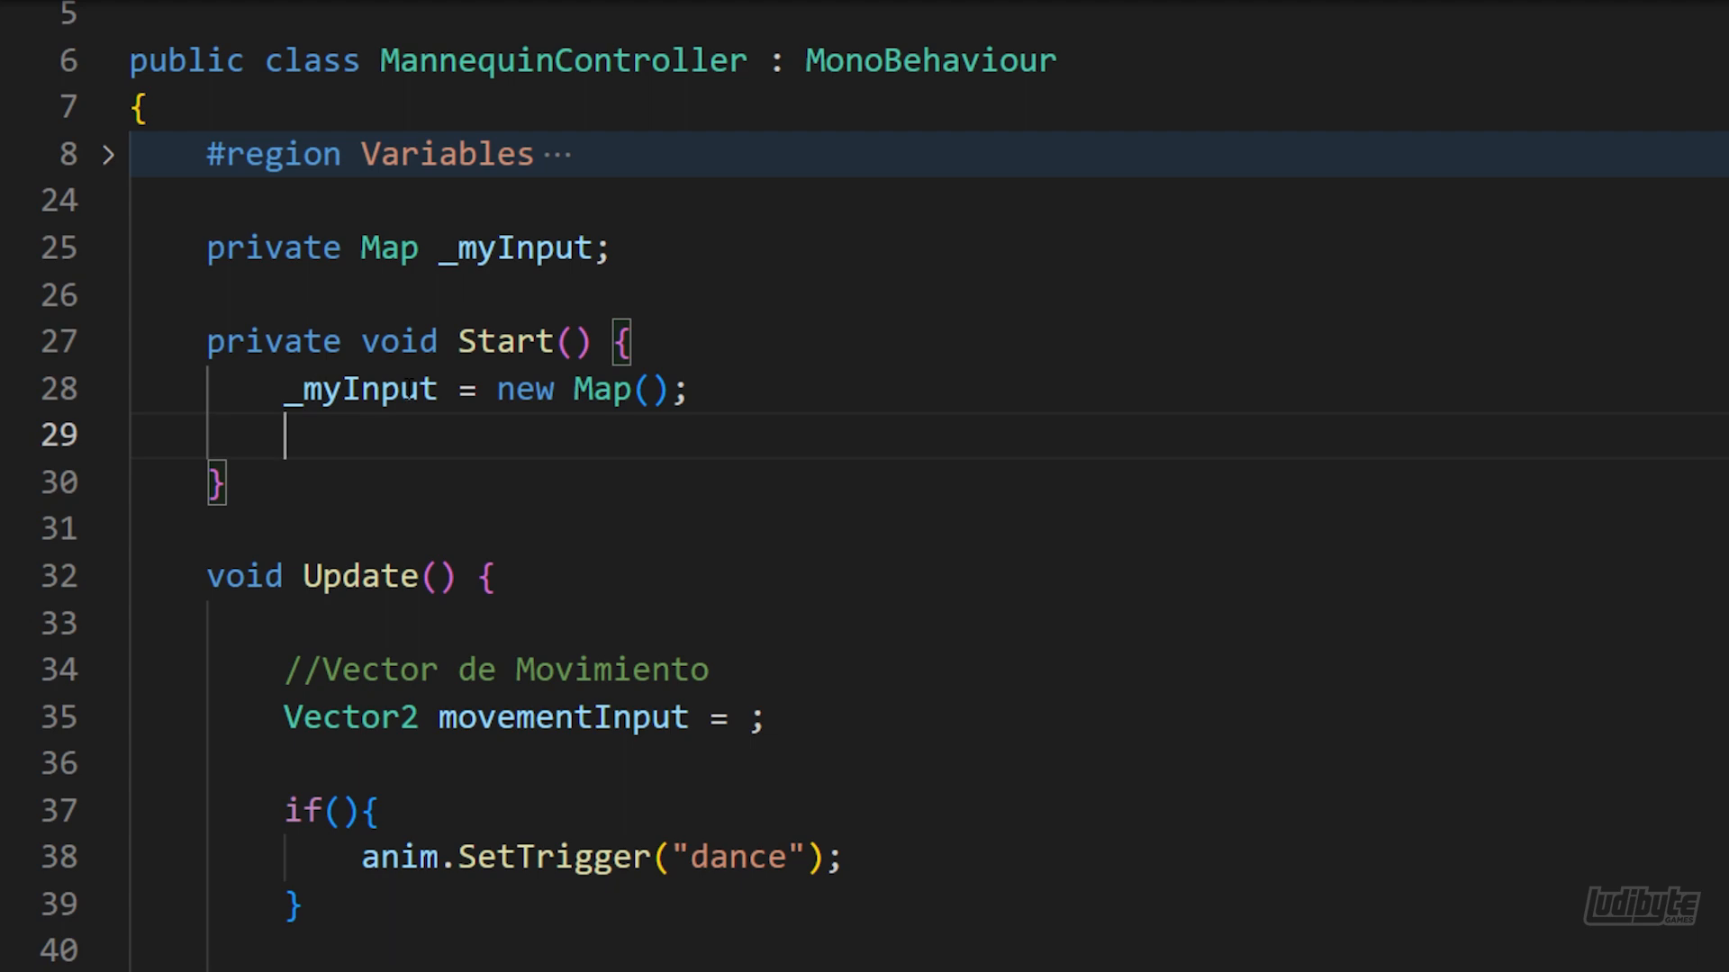
type("_myInput.Exploration.Enable();")
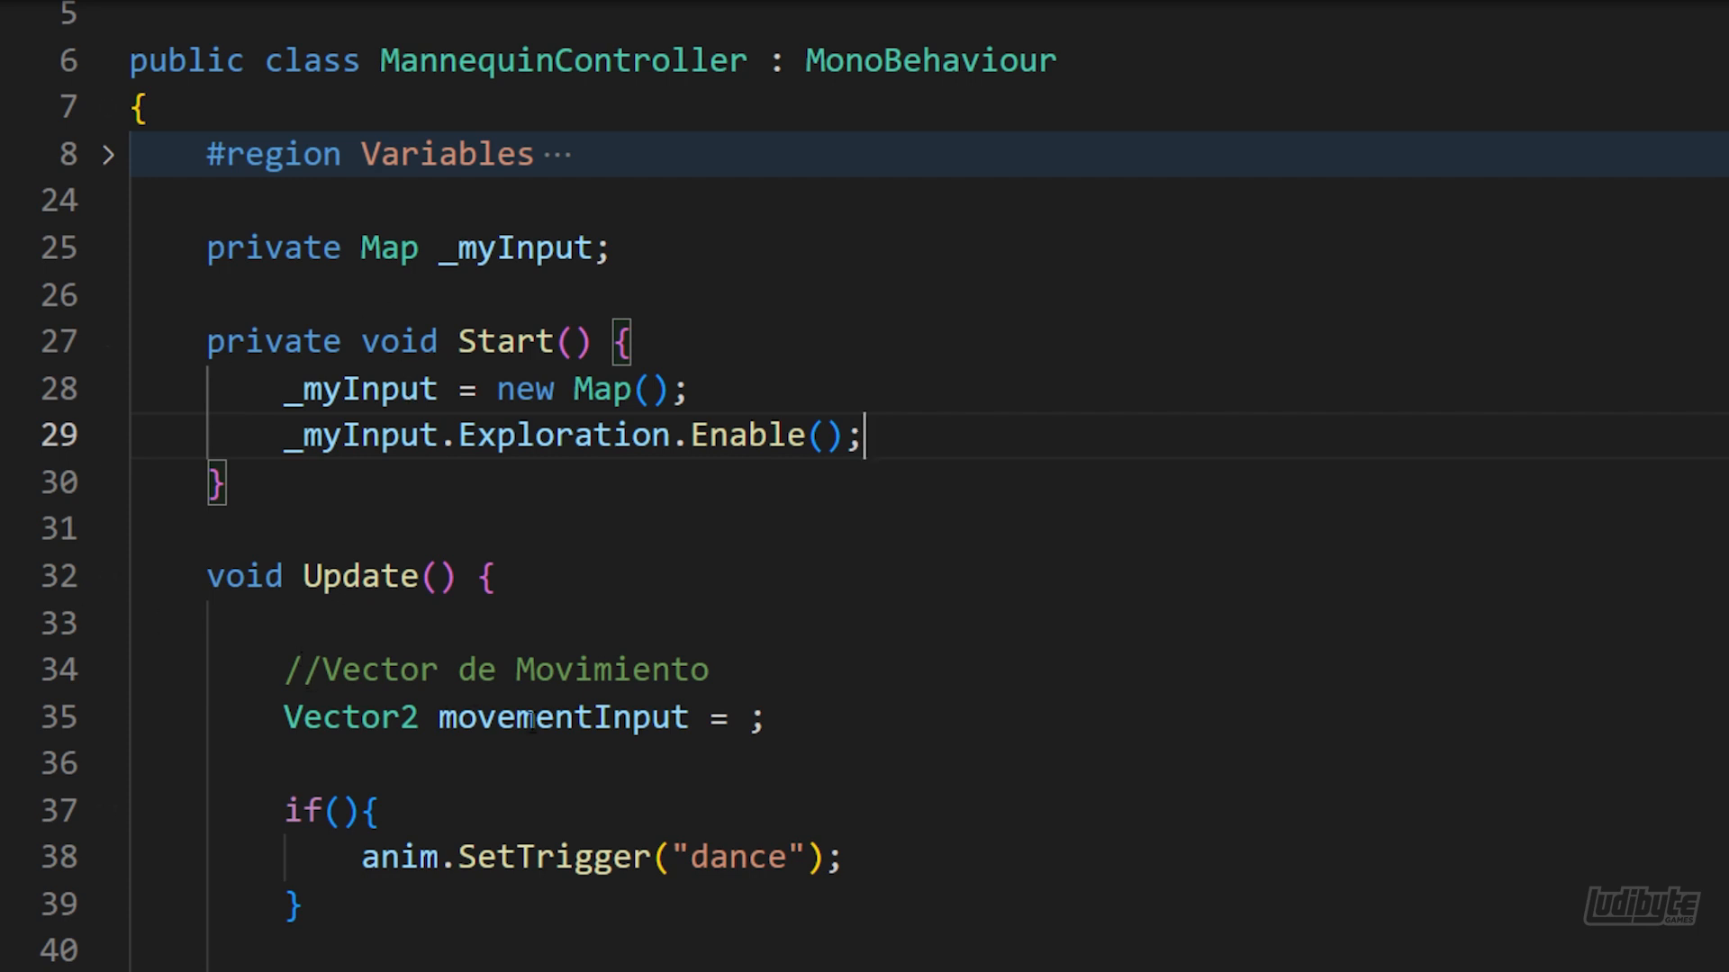
Set movementInput in Update to _myInput.Exploration.Move.ReadValue<Vector2>()
left_click(746, 717)
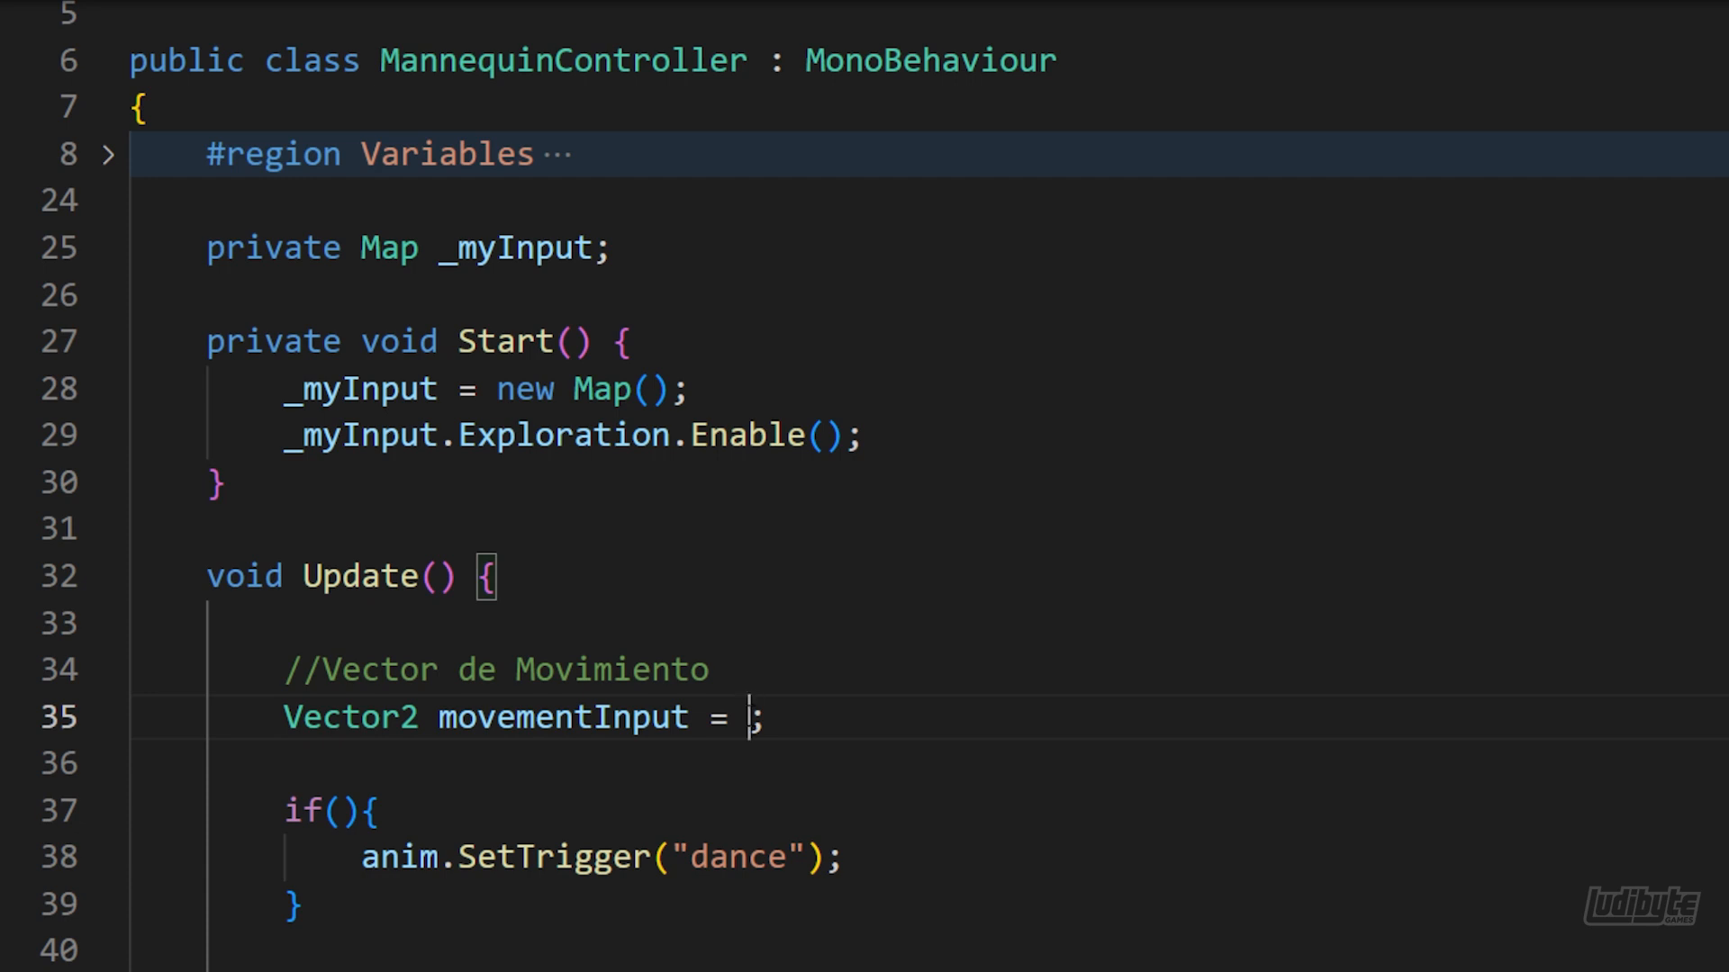
type("_")
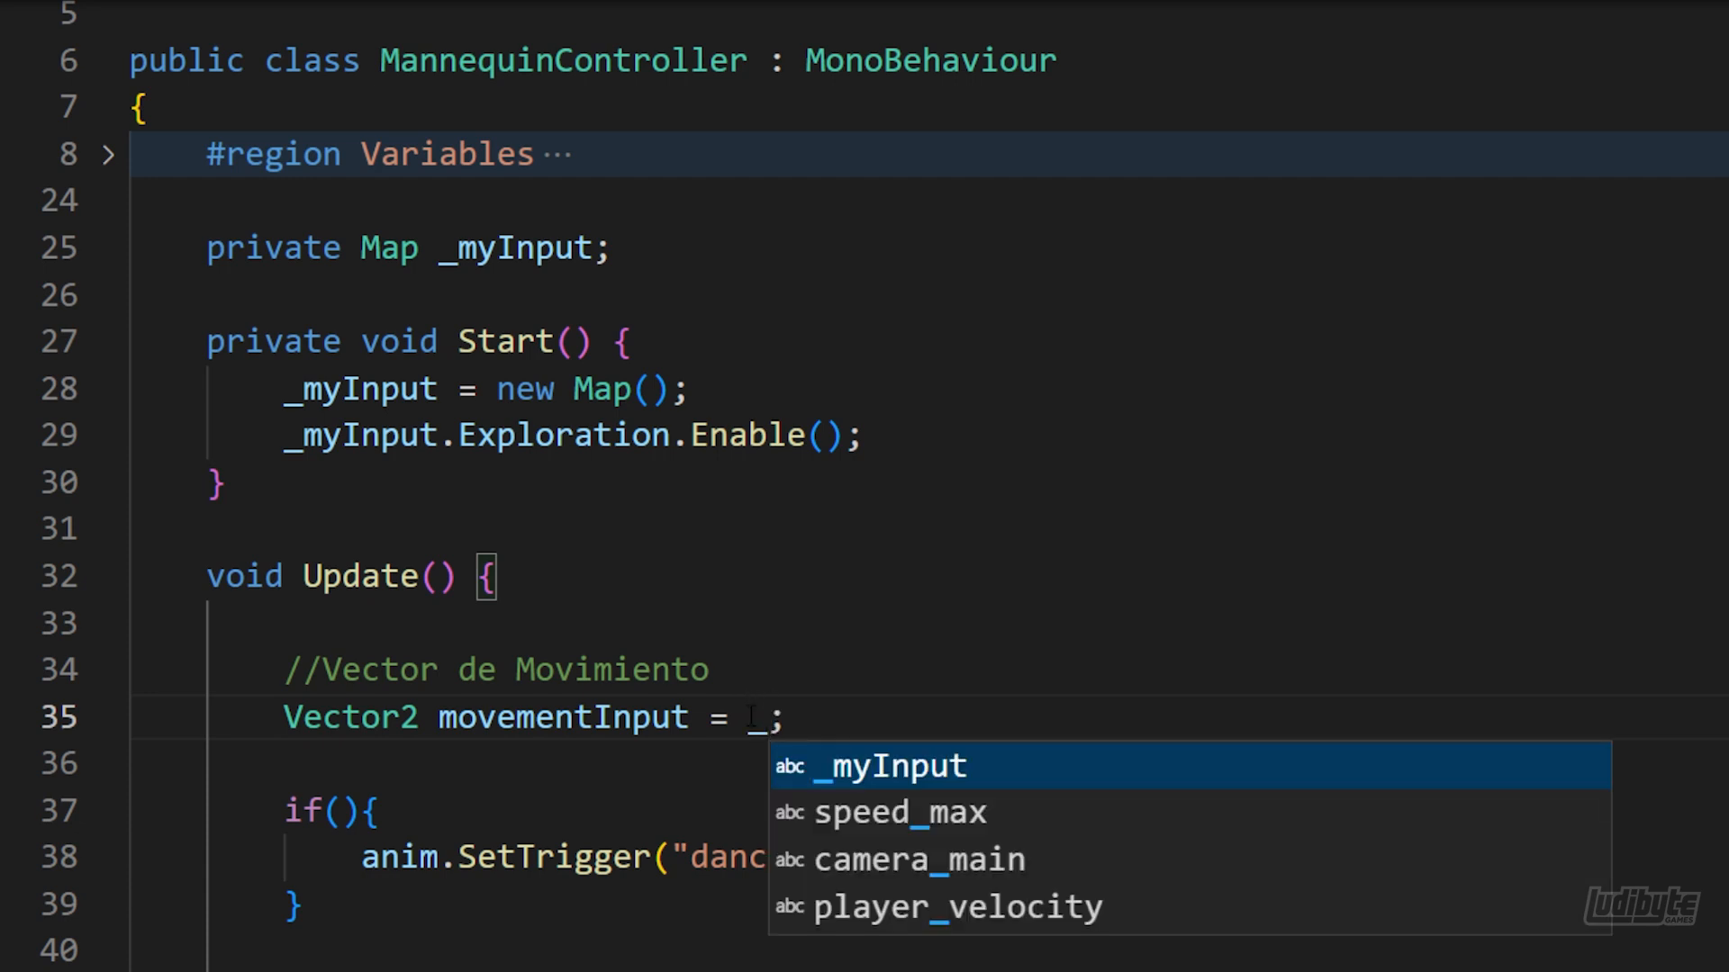
key("Tab")
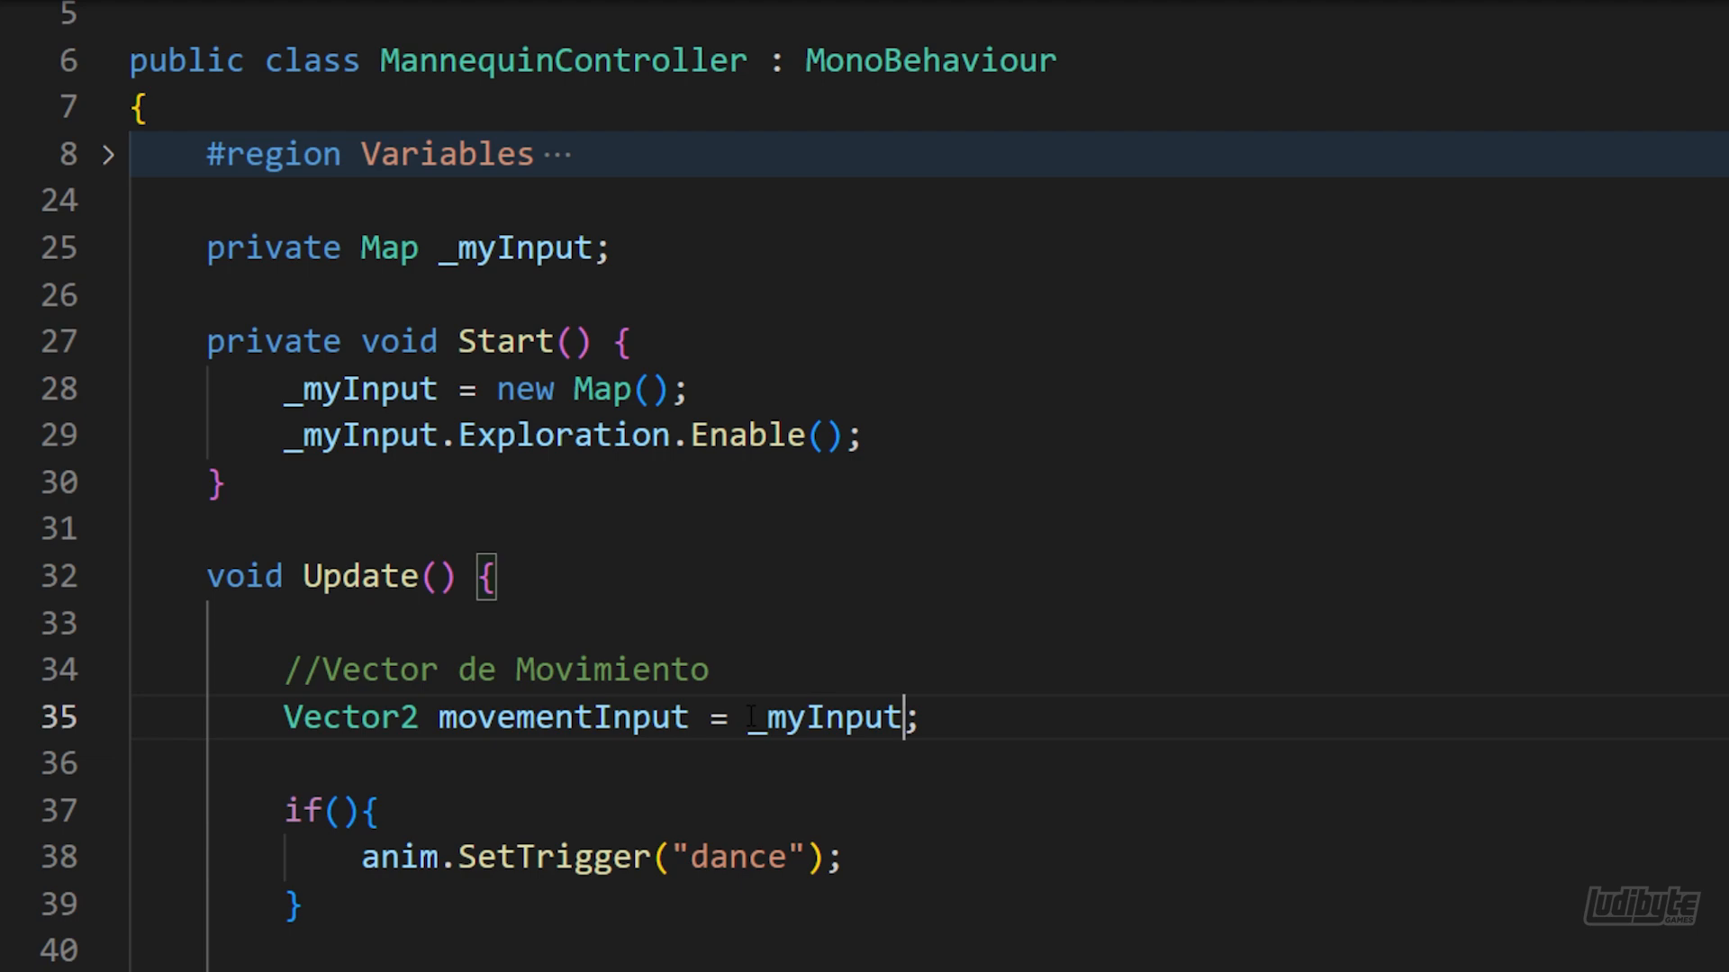
type(".E")
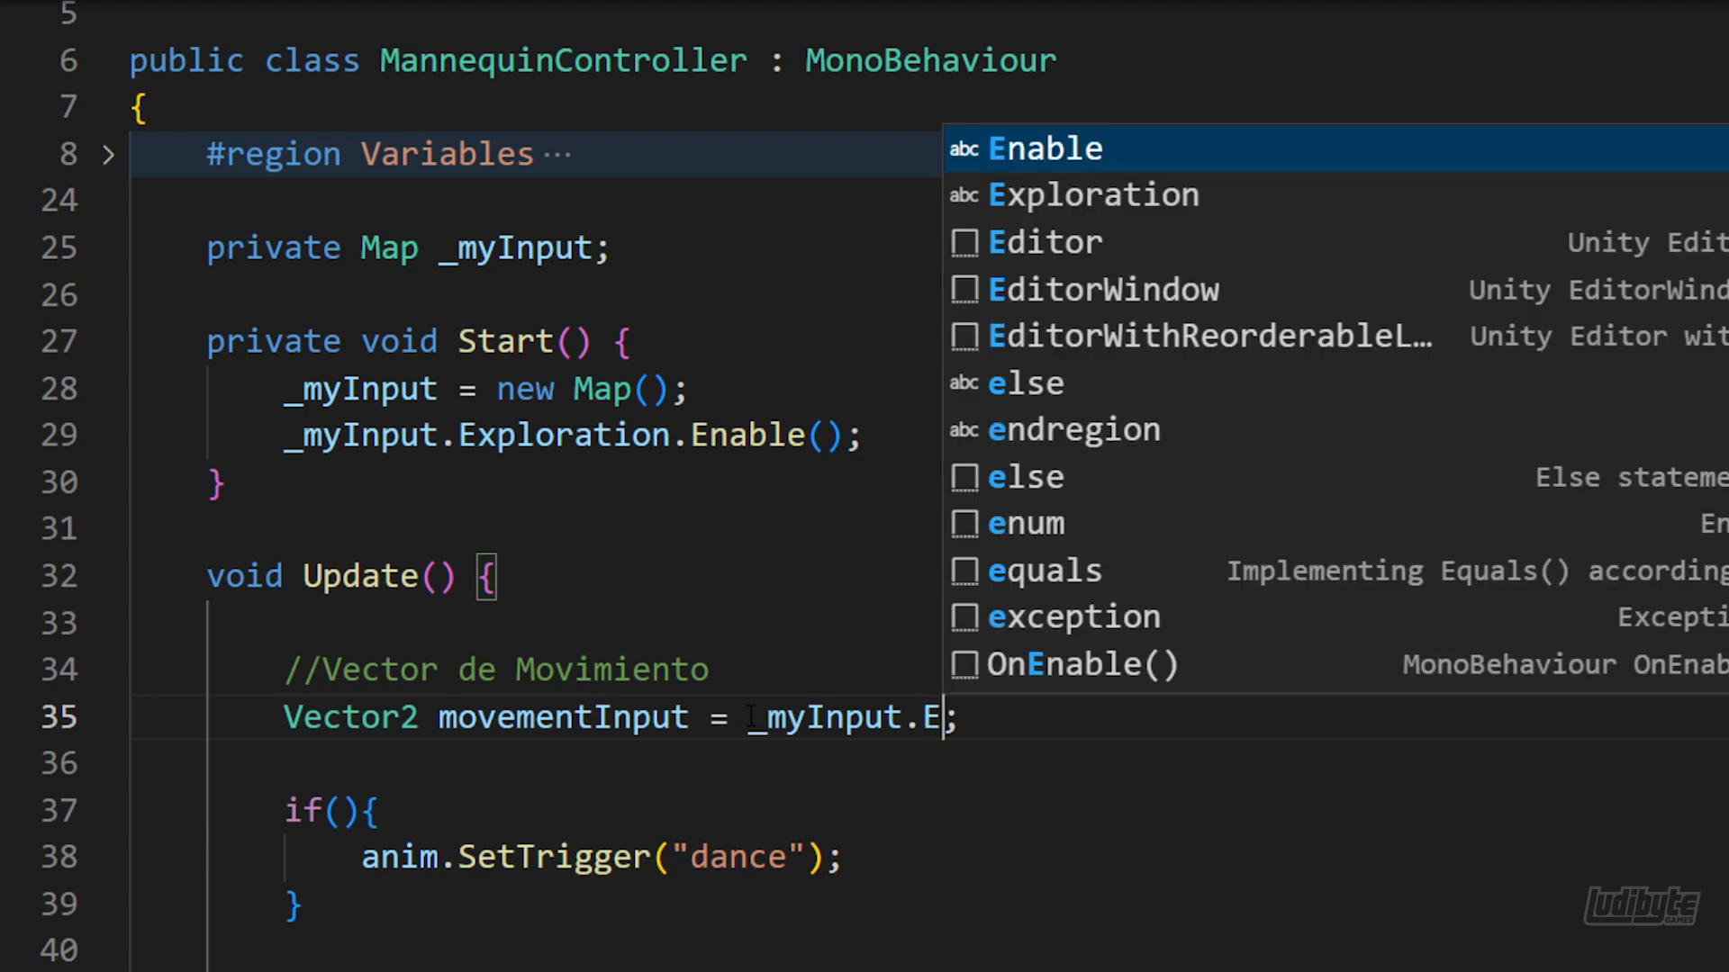
type("xploration.")
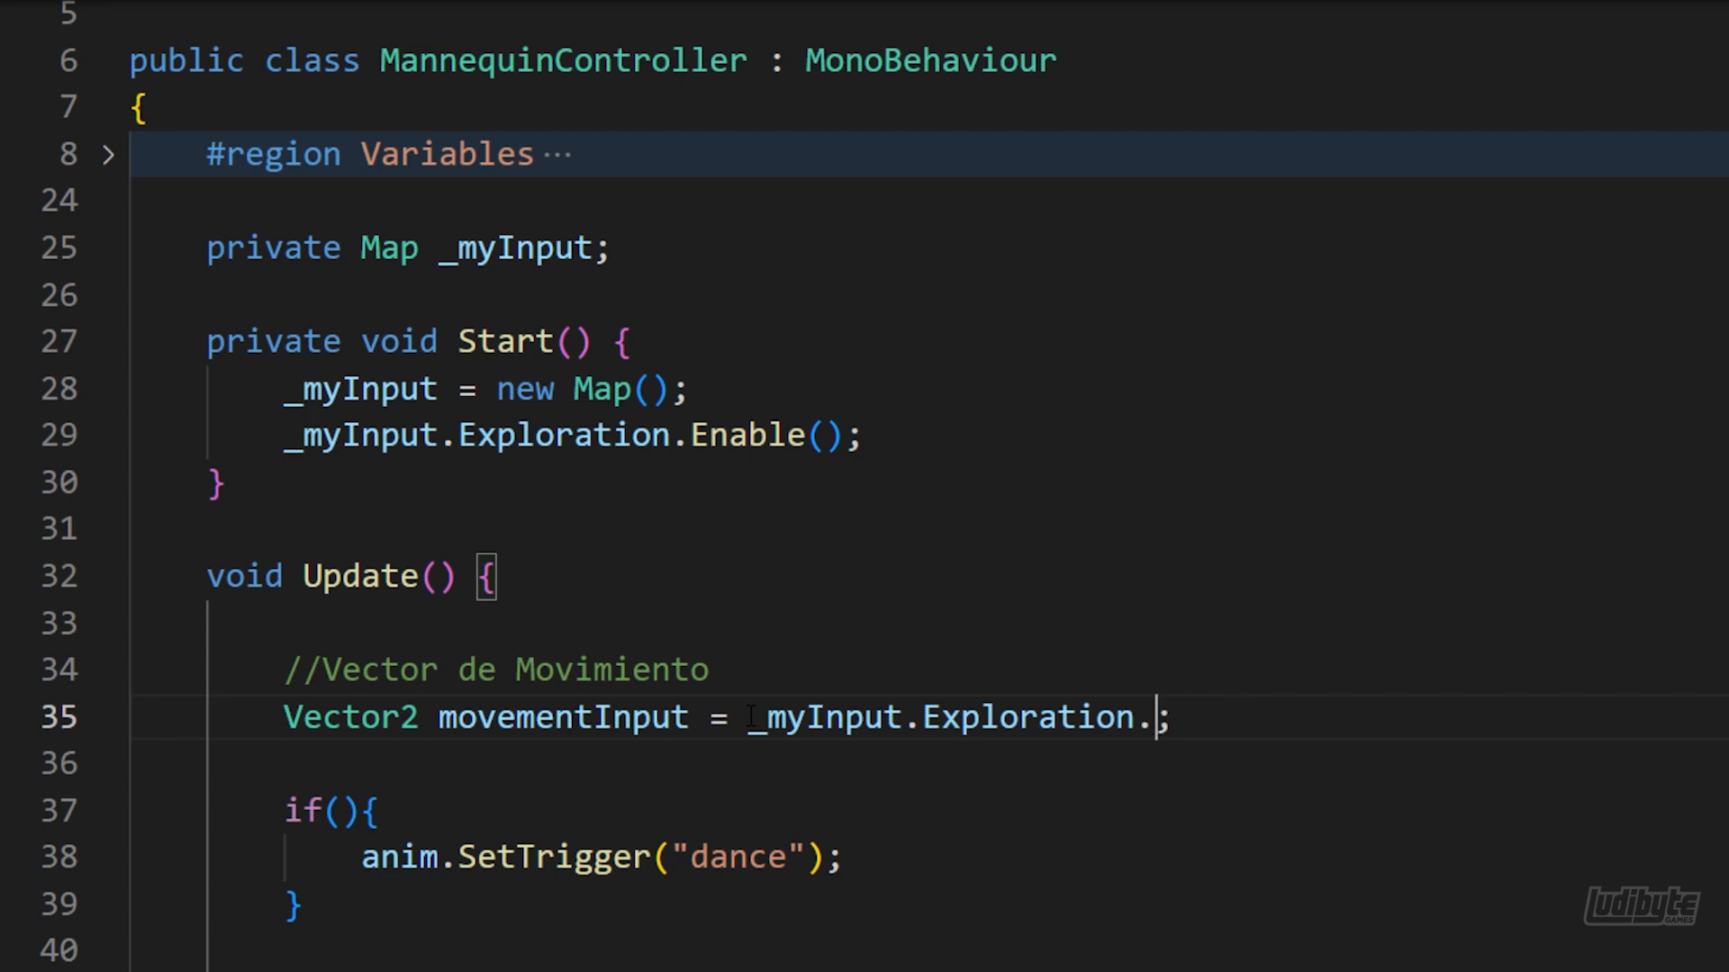
type("Move.")
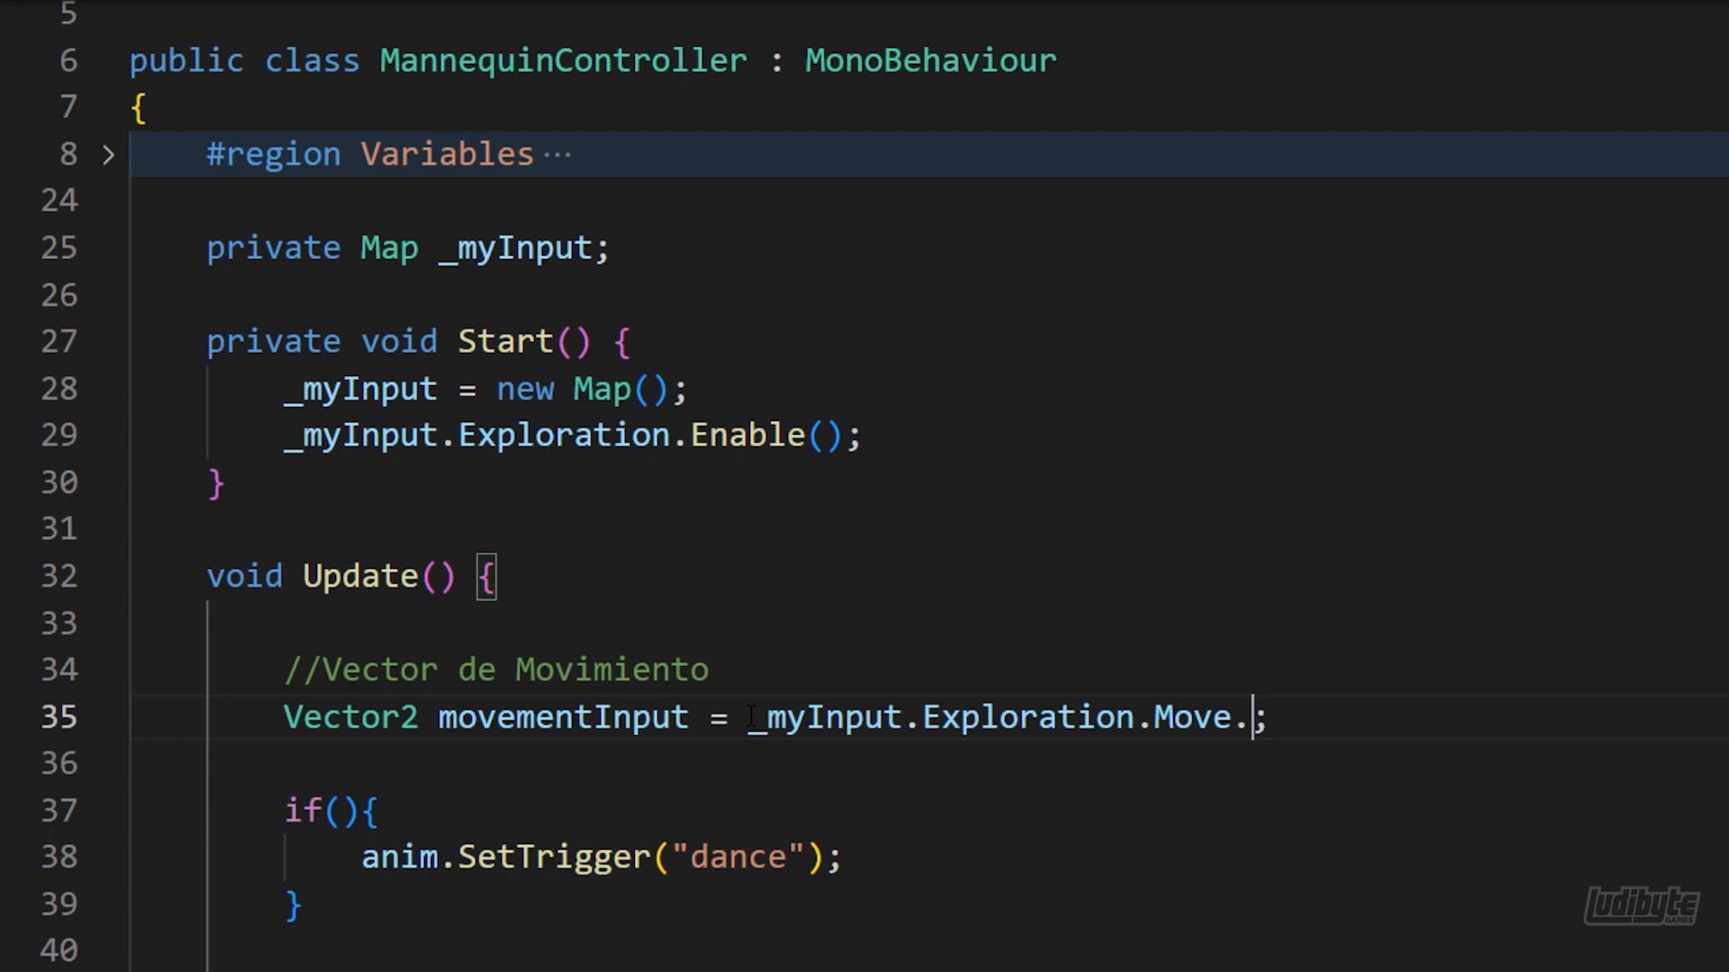
type("ReadValue<Vector2>()")
Fill the if condition around the dance trigger with _myInput.Exploration.Dance.WasPressedThisFrame()
left_click(348, 812)
type("_")
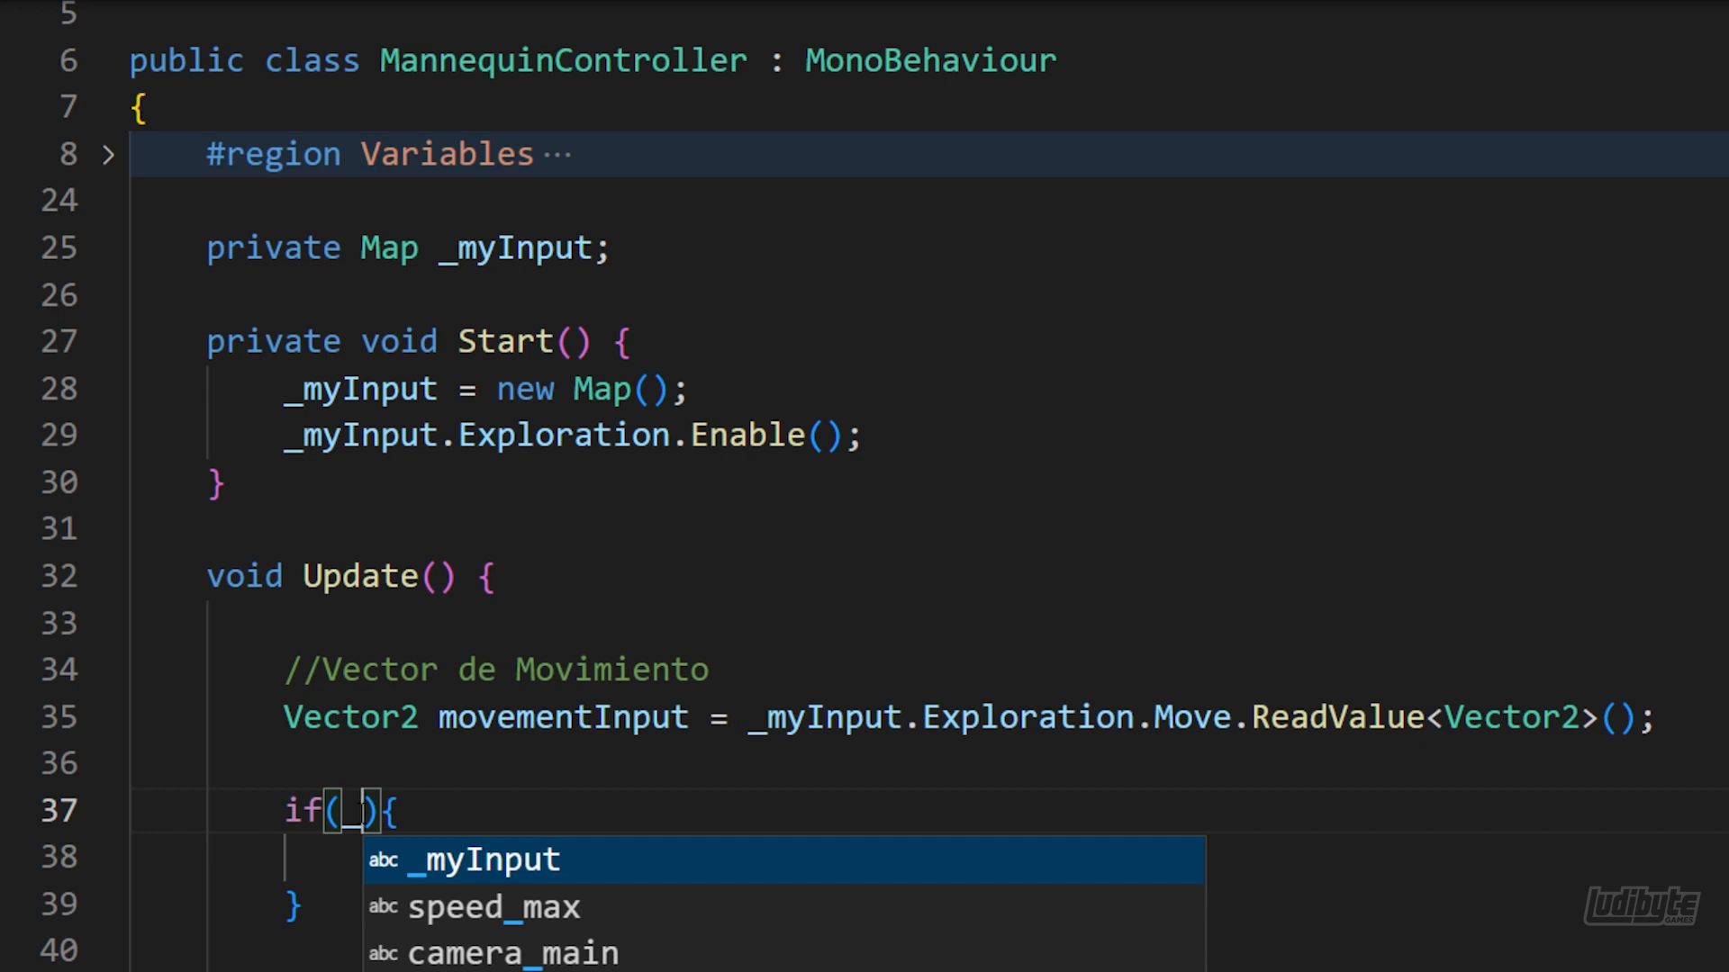
key("Tab")
type(".Ex")
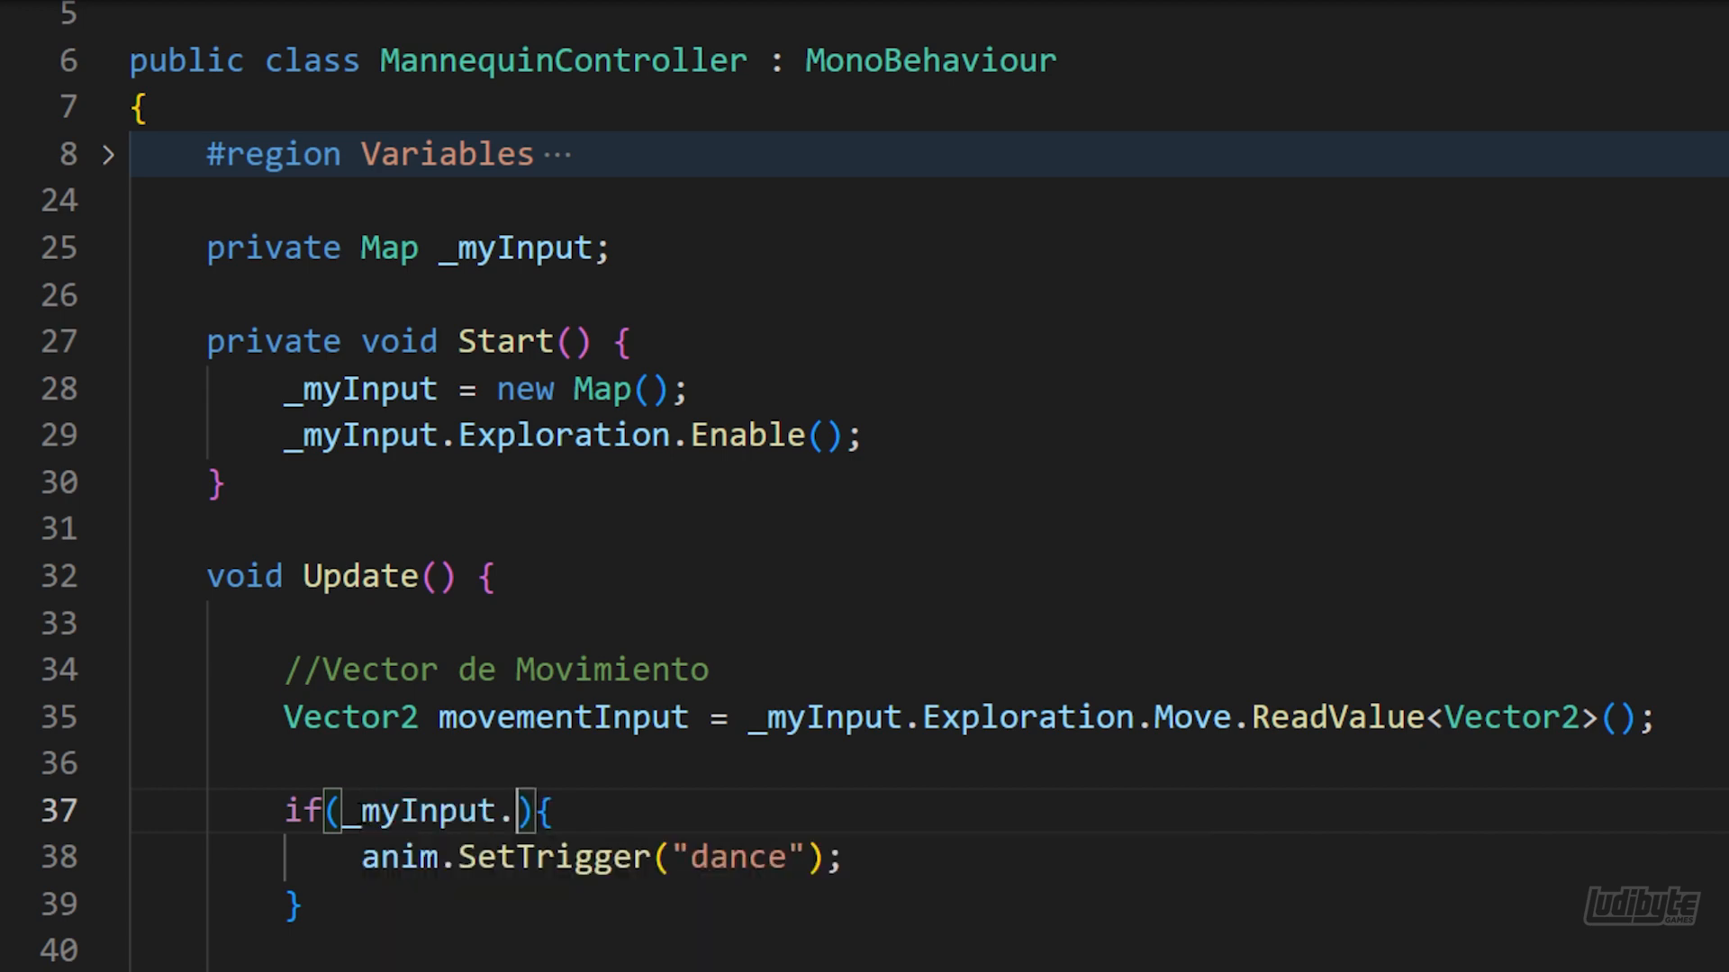
key("Tab")
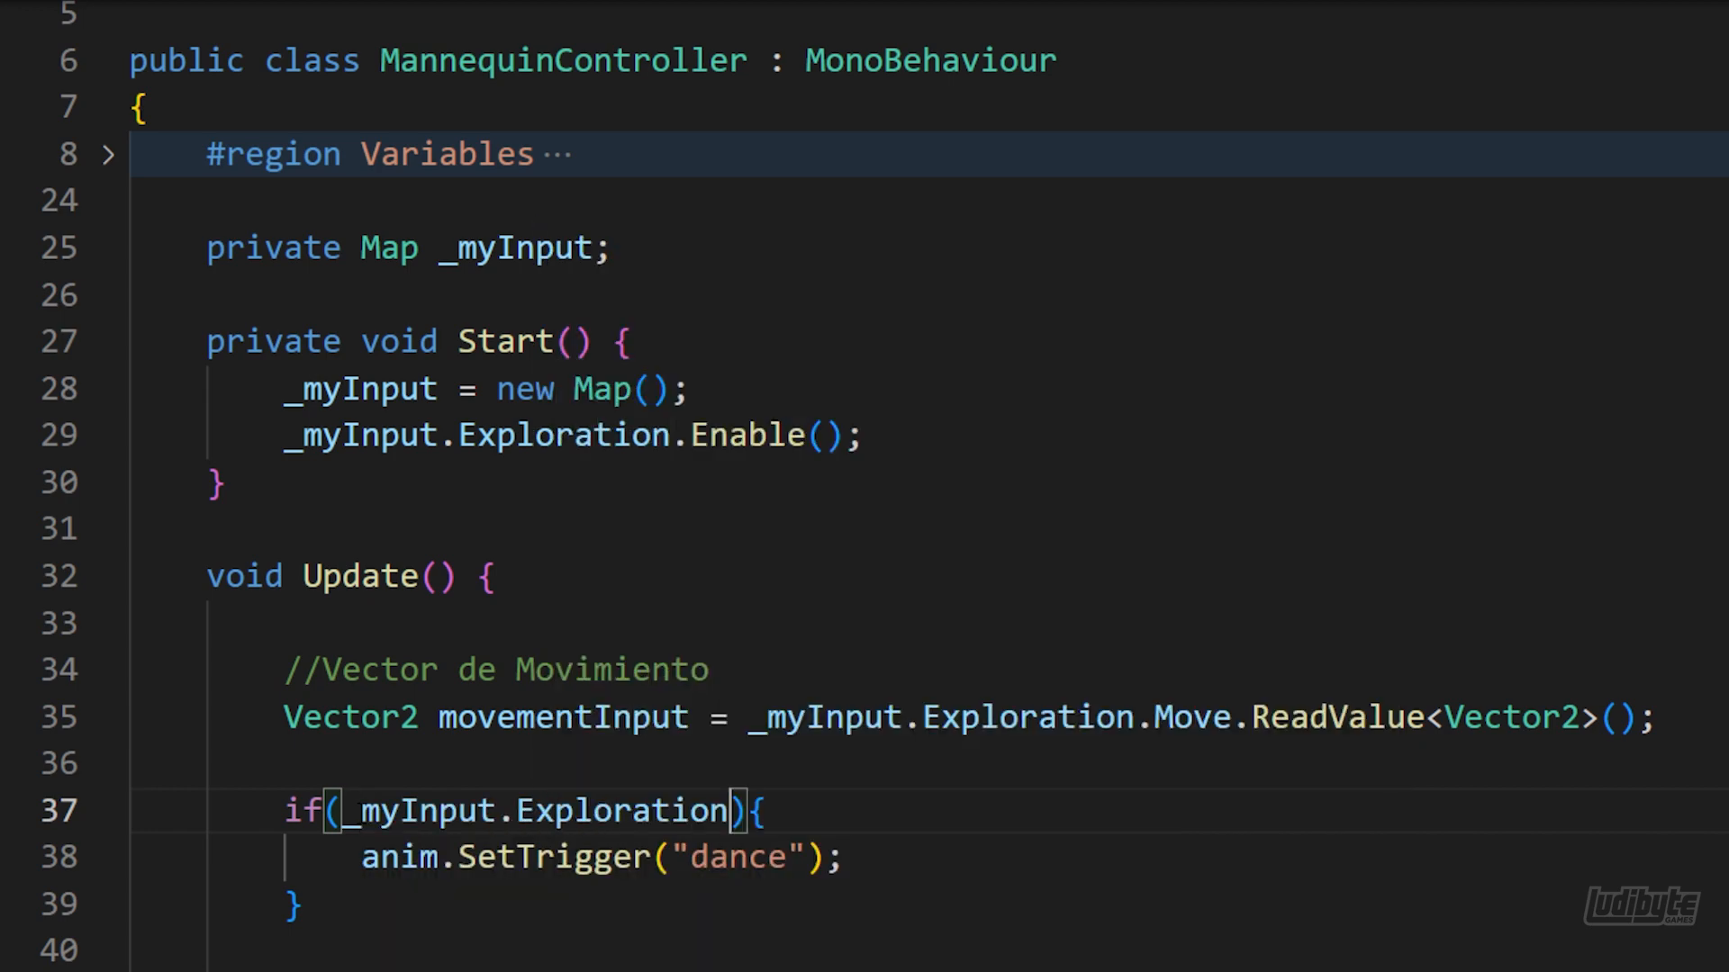
type(".")
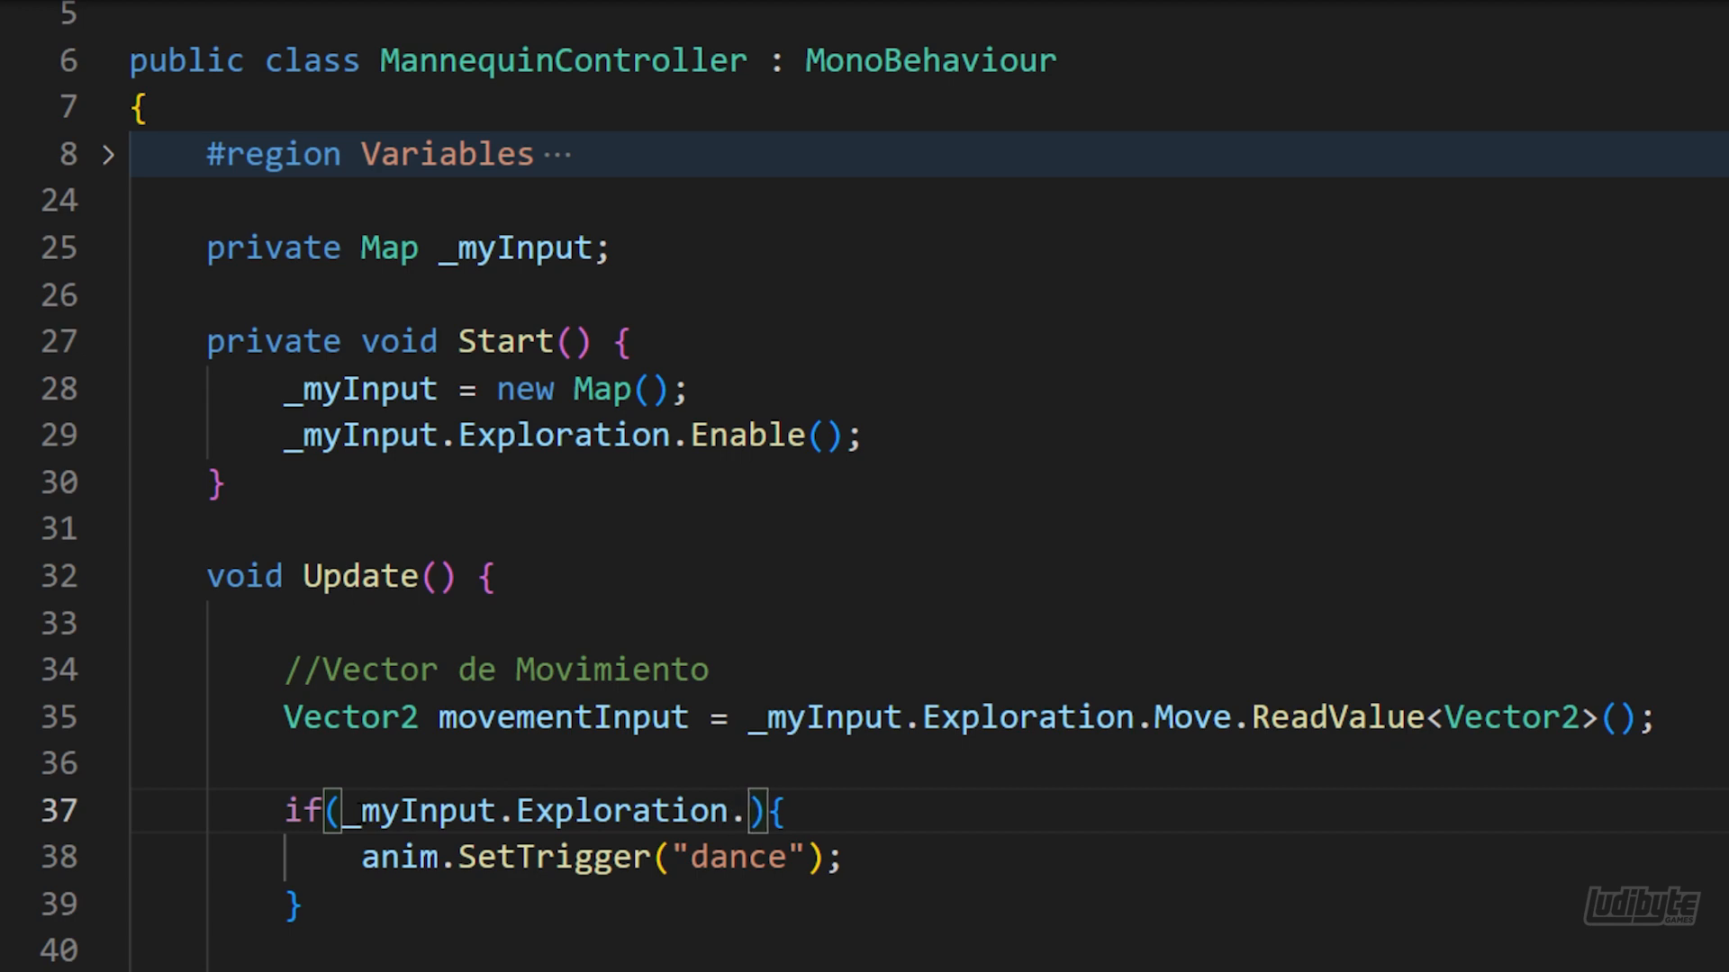
type("Dance")
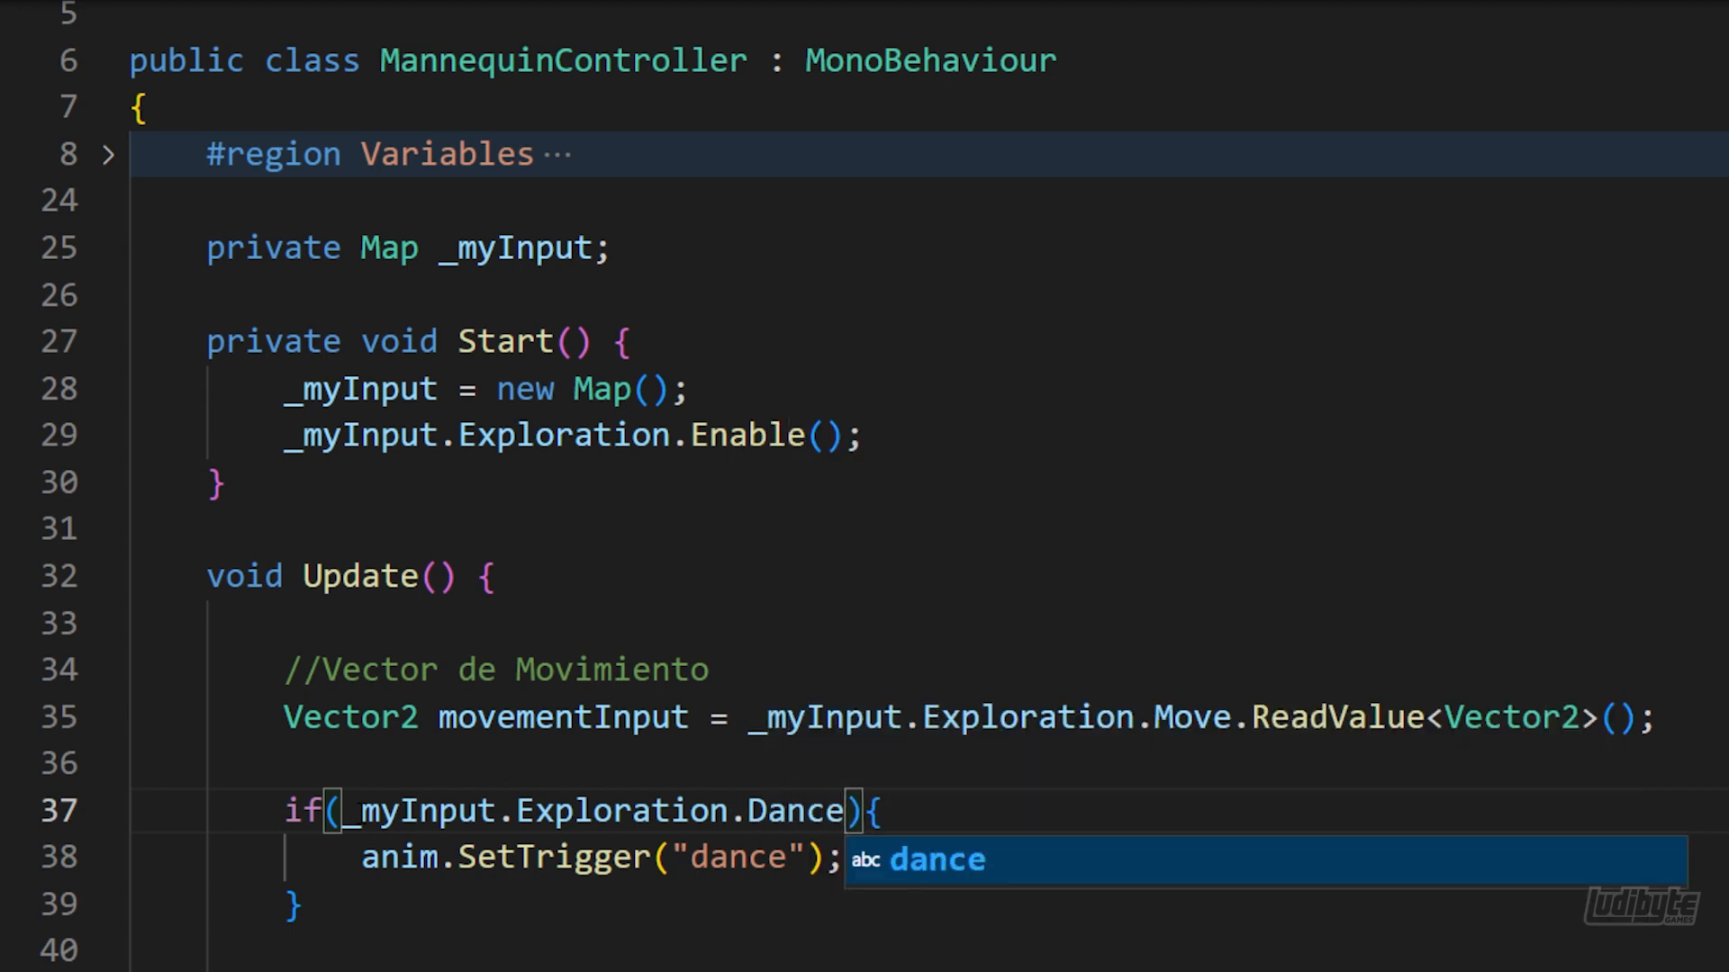
type(".")
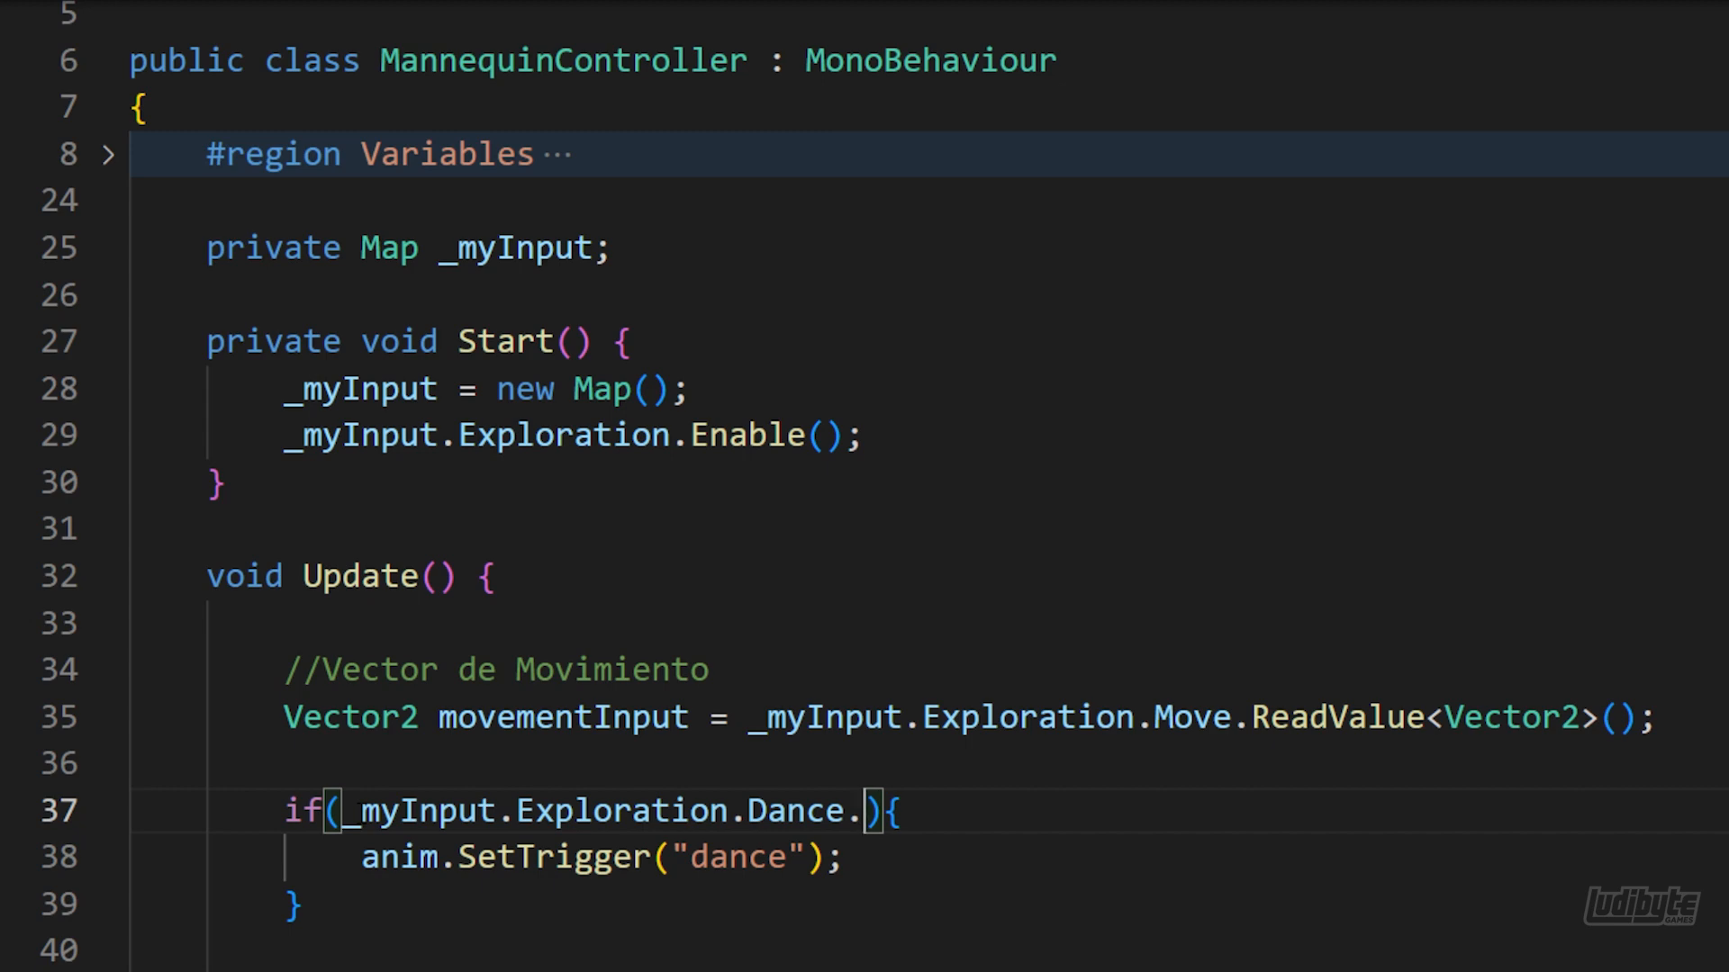
type("WasPressedThisFrame()")
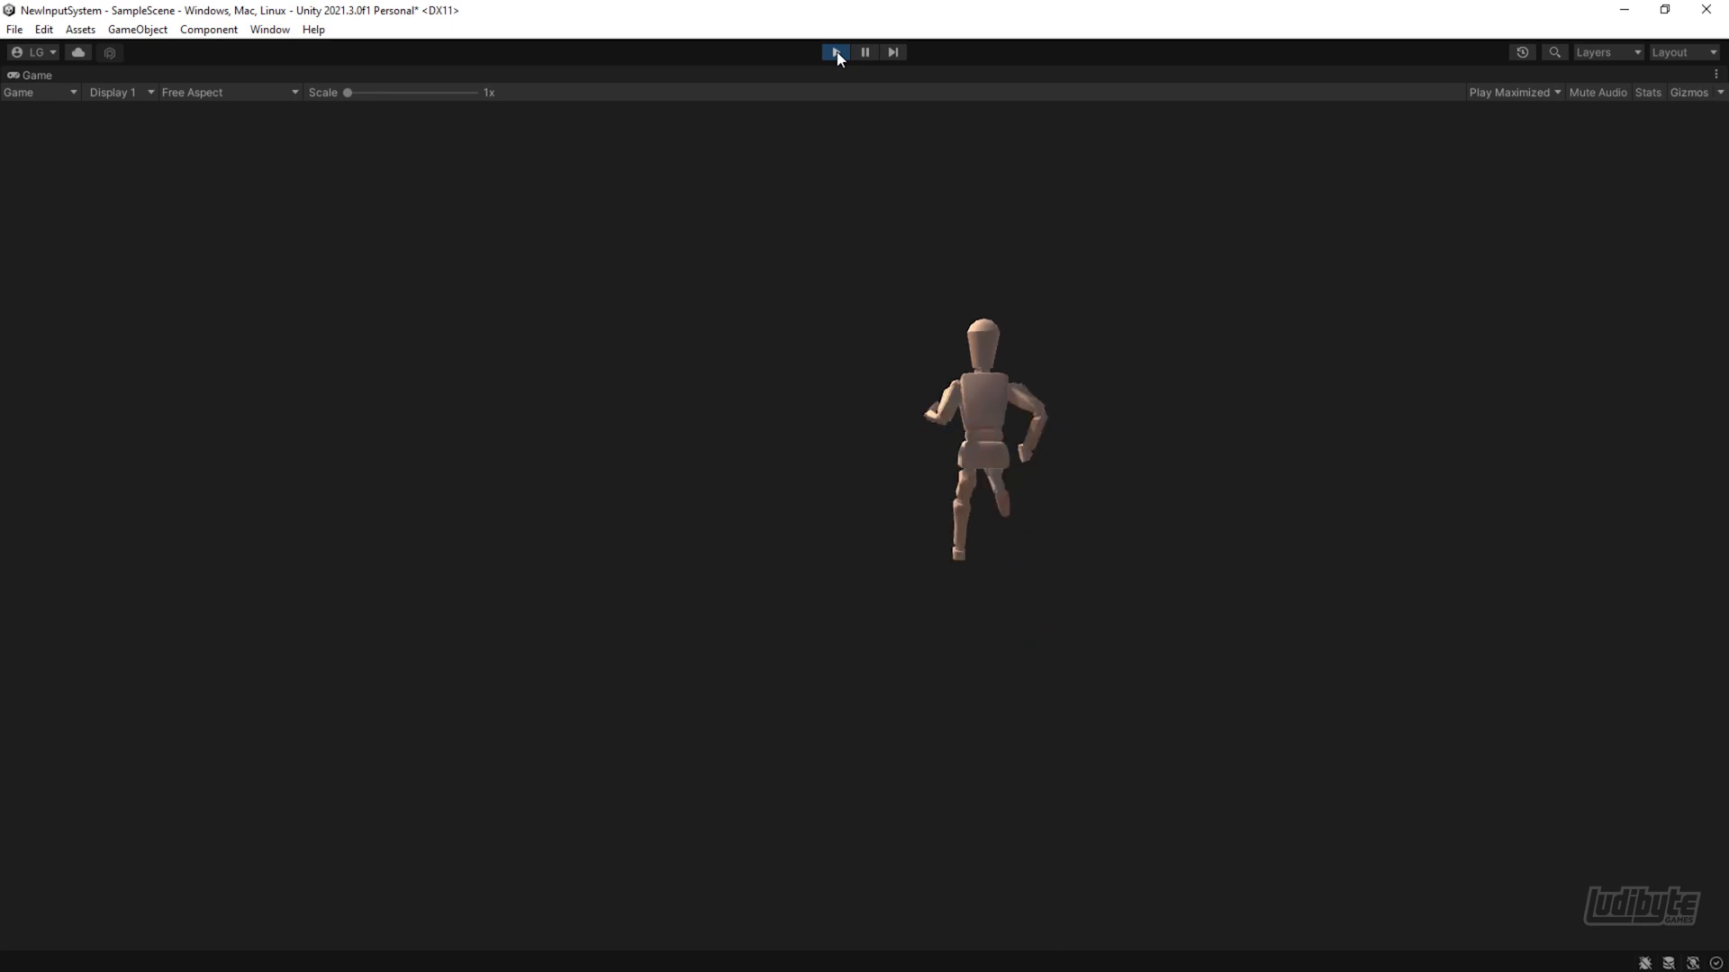
Switch to Unity, test moving the mannequin in all directions in the running scene, and stop play mode
key("a")
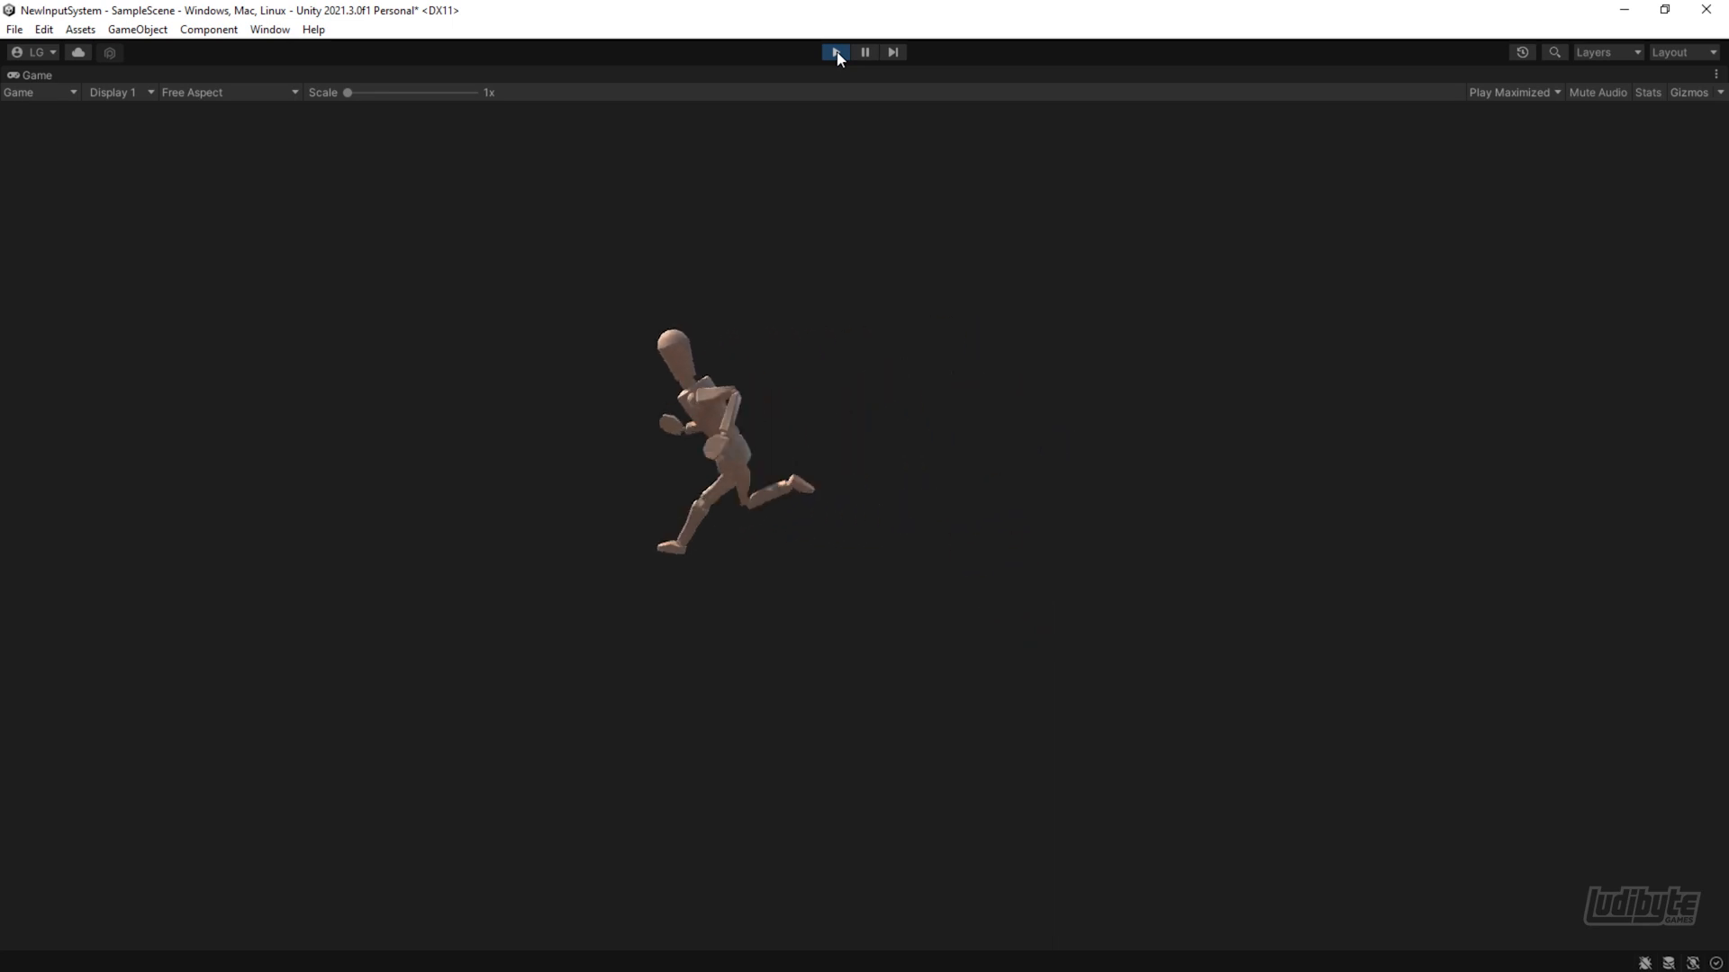
key("s")
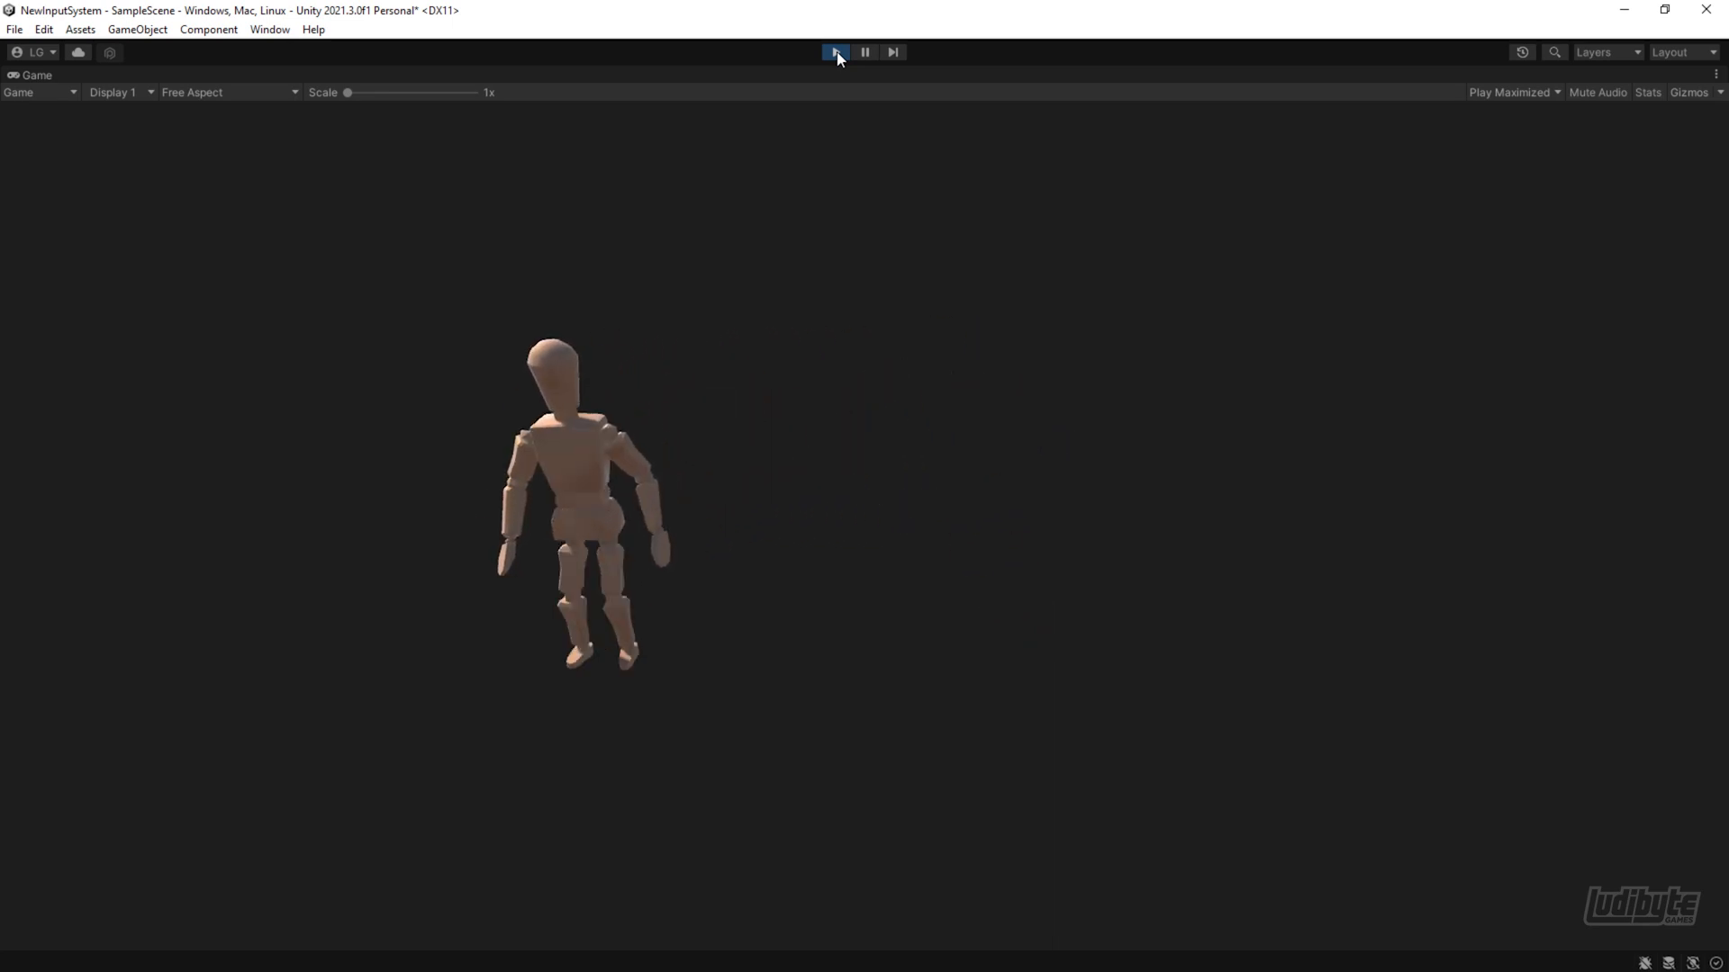
key("d")
key("w")
key("a")
key("s")
key("d")
key("w")
key("a")
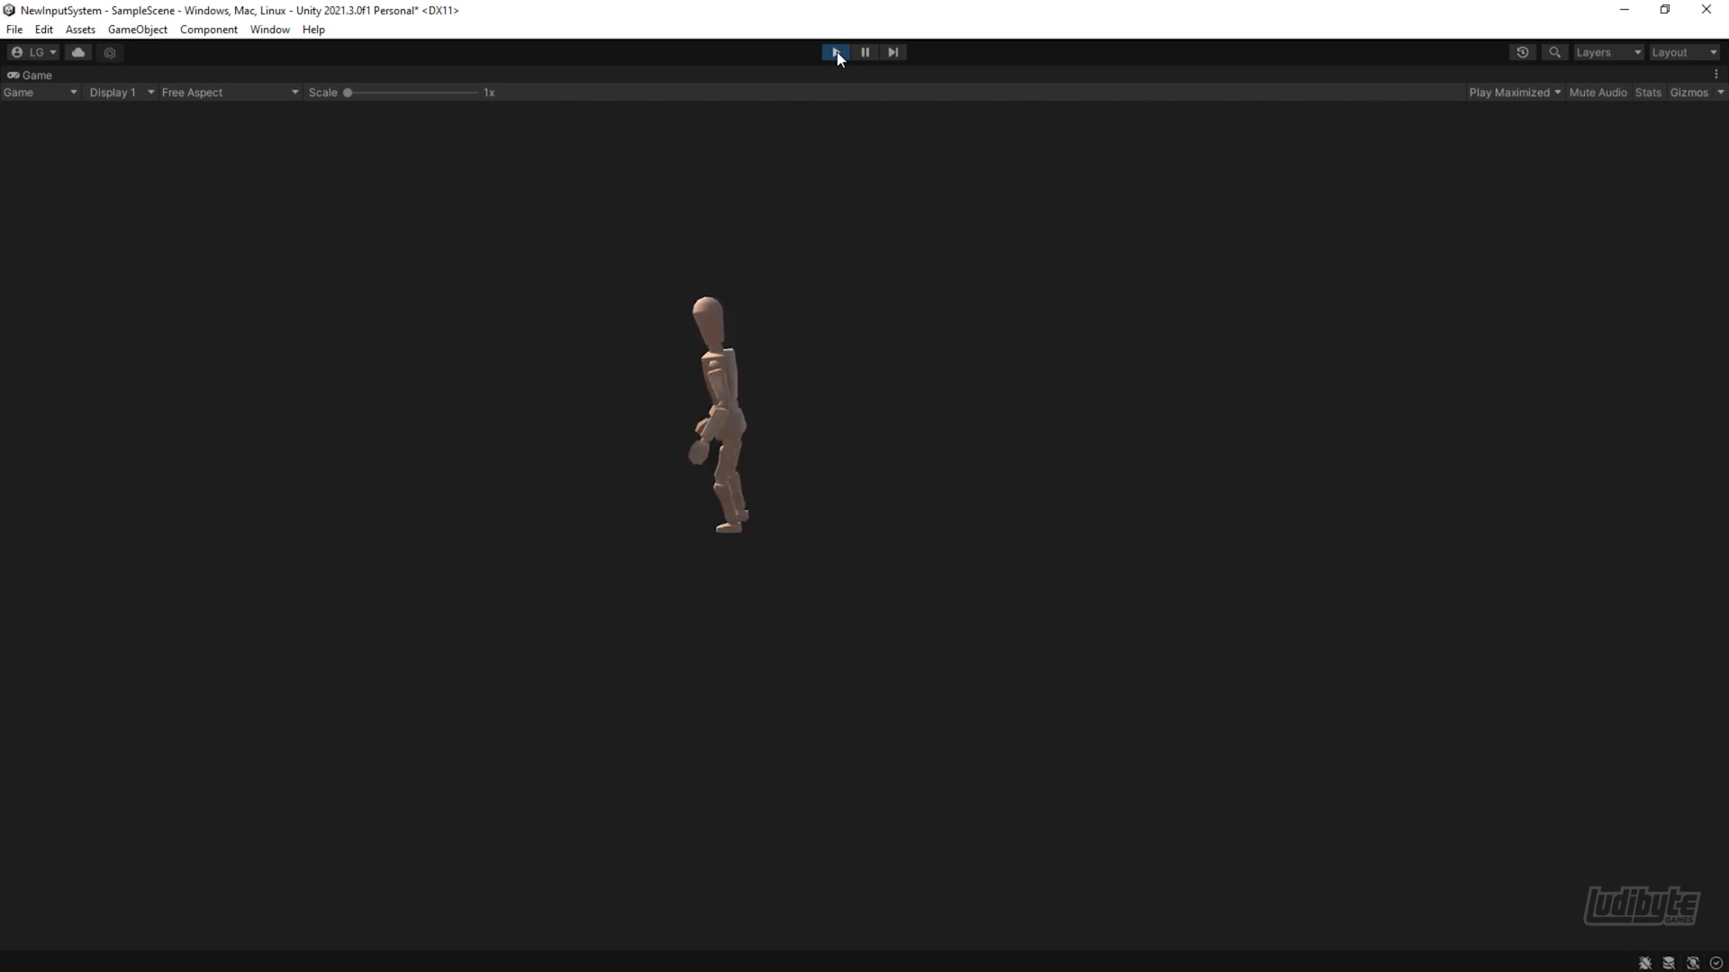
left_click(835, 52)
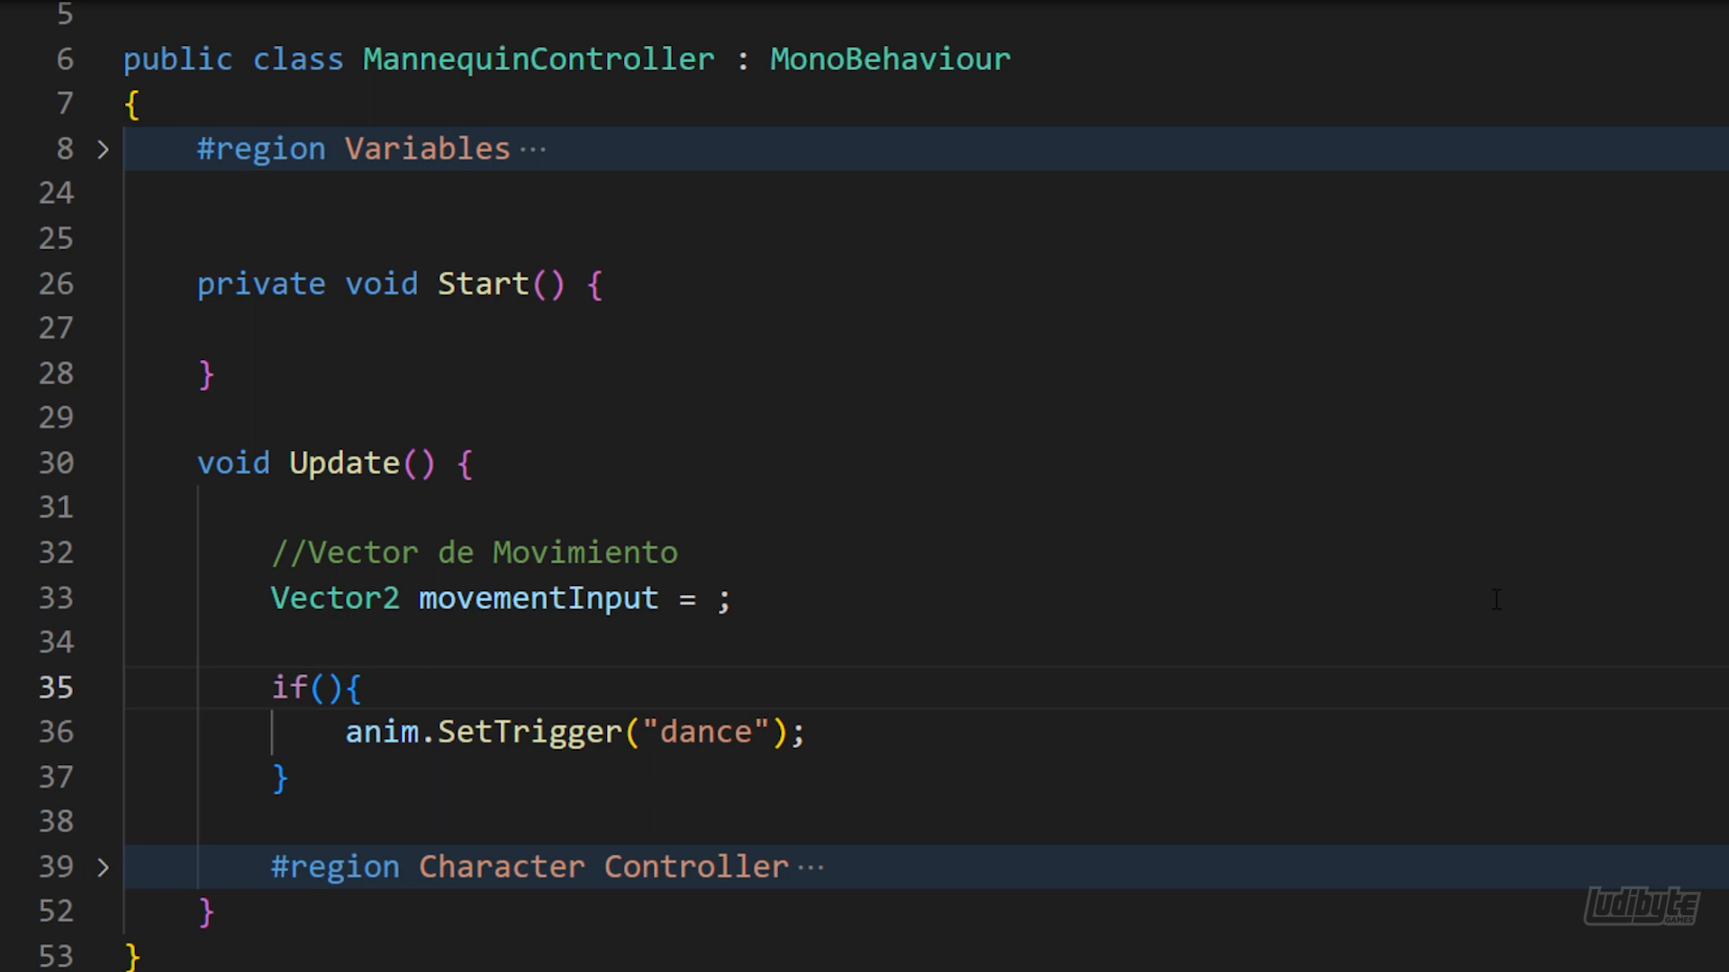
Declare two public InputAction fields, Move and Dance, above the Start method in the MannequinController script
left_click(303, 212)
key("Return")
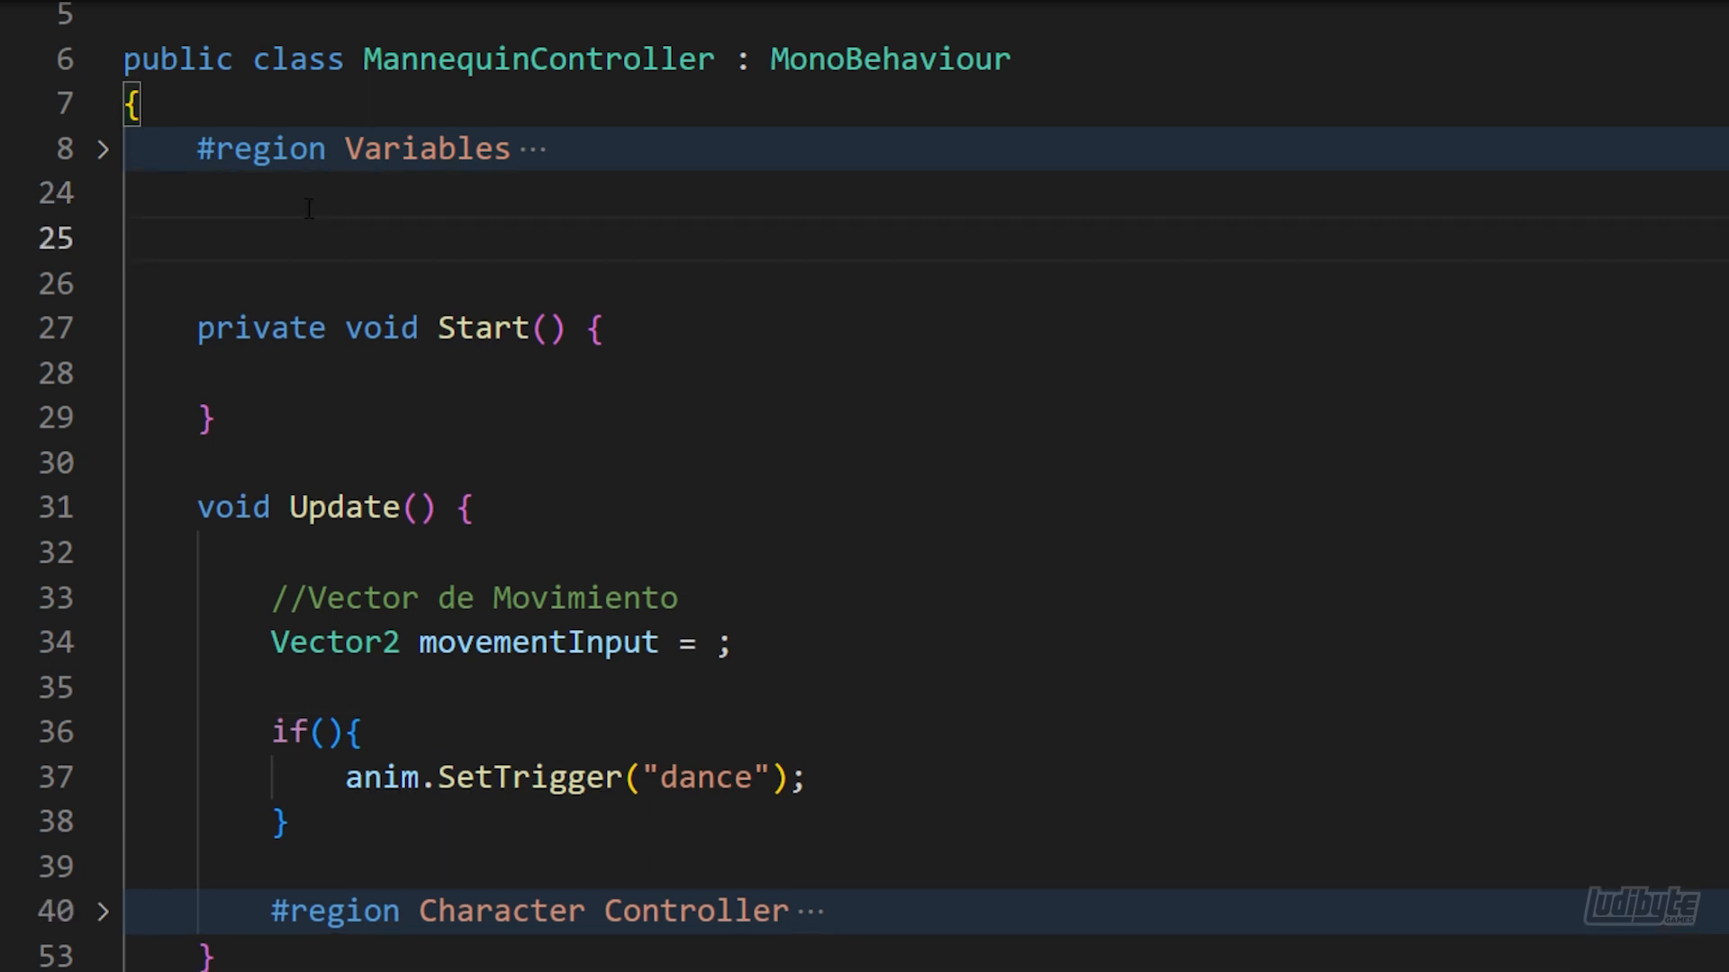
key("Tab")
type("public In")
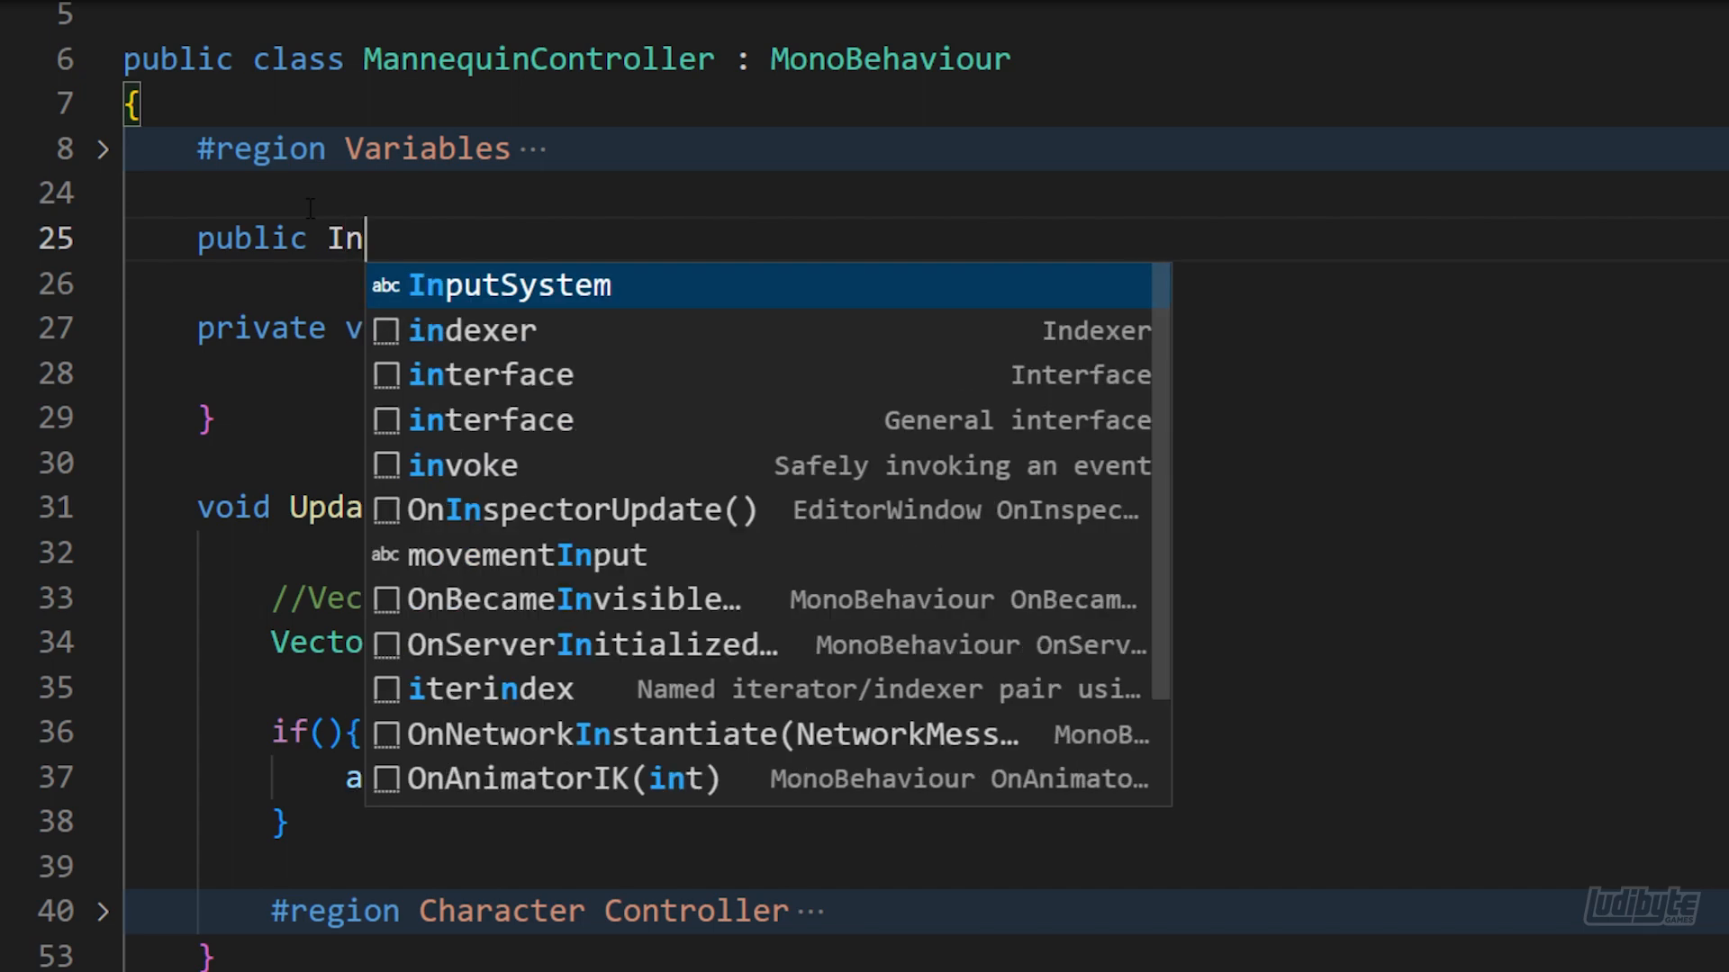
type("putAction Mo")
type("ve;")
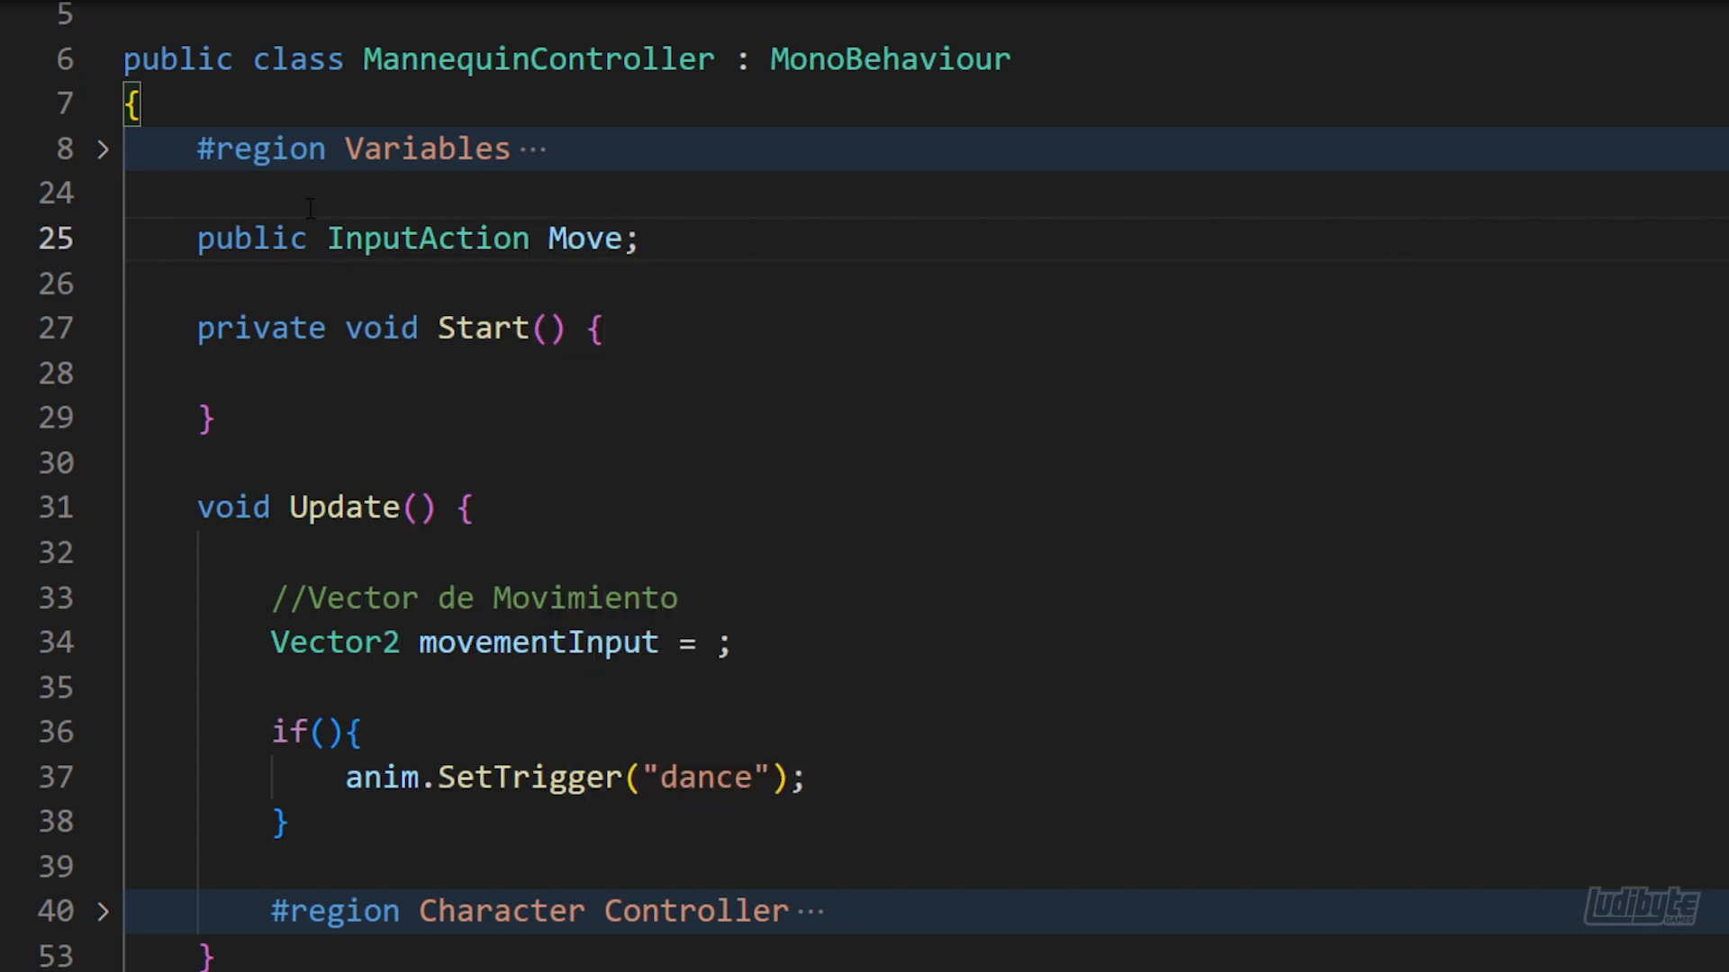
key("Return")
type("public ")
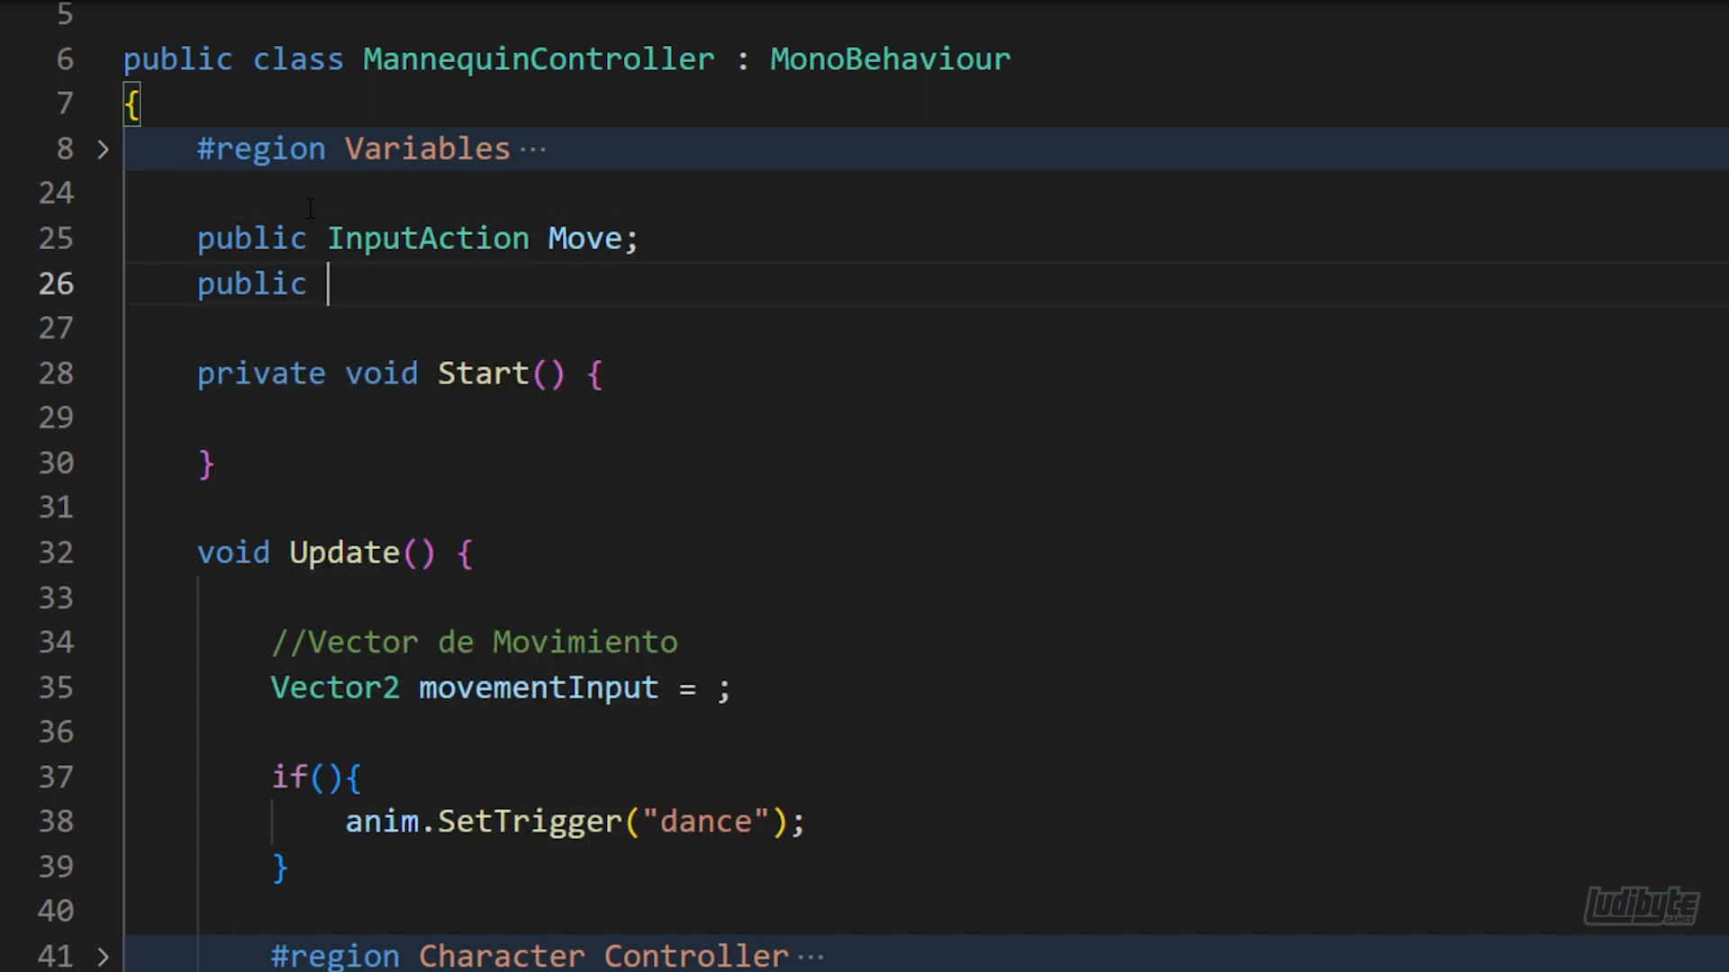
type("InputAction Dance;")
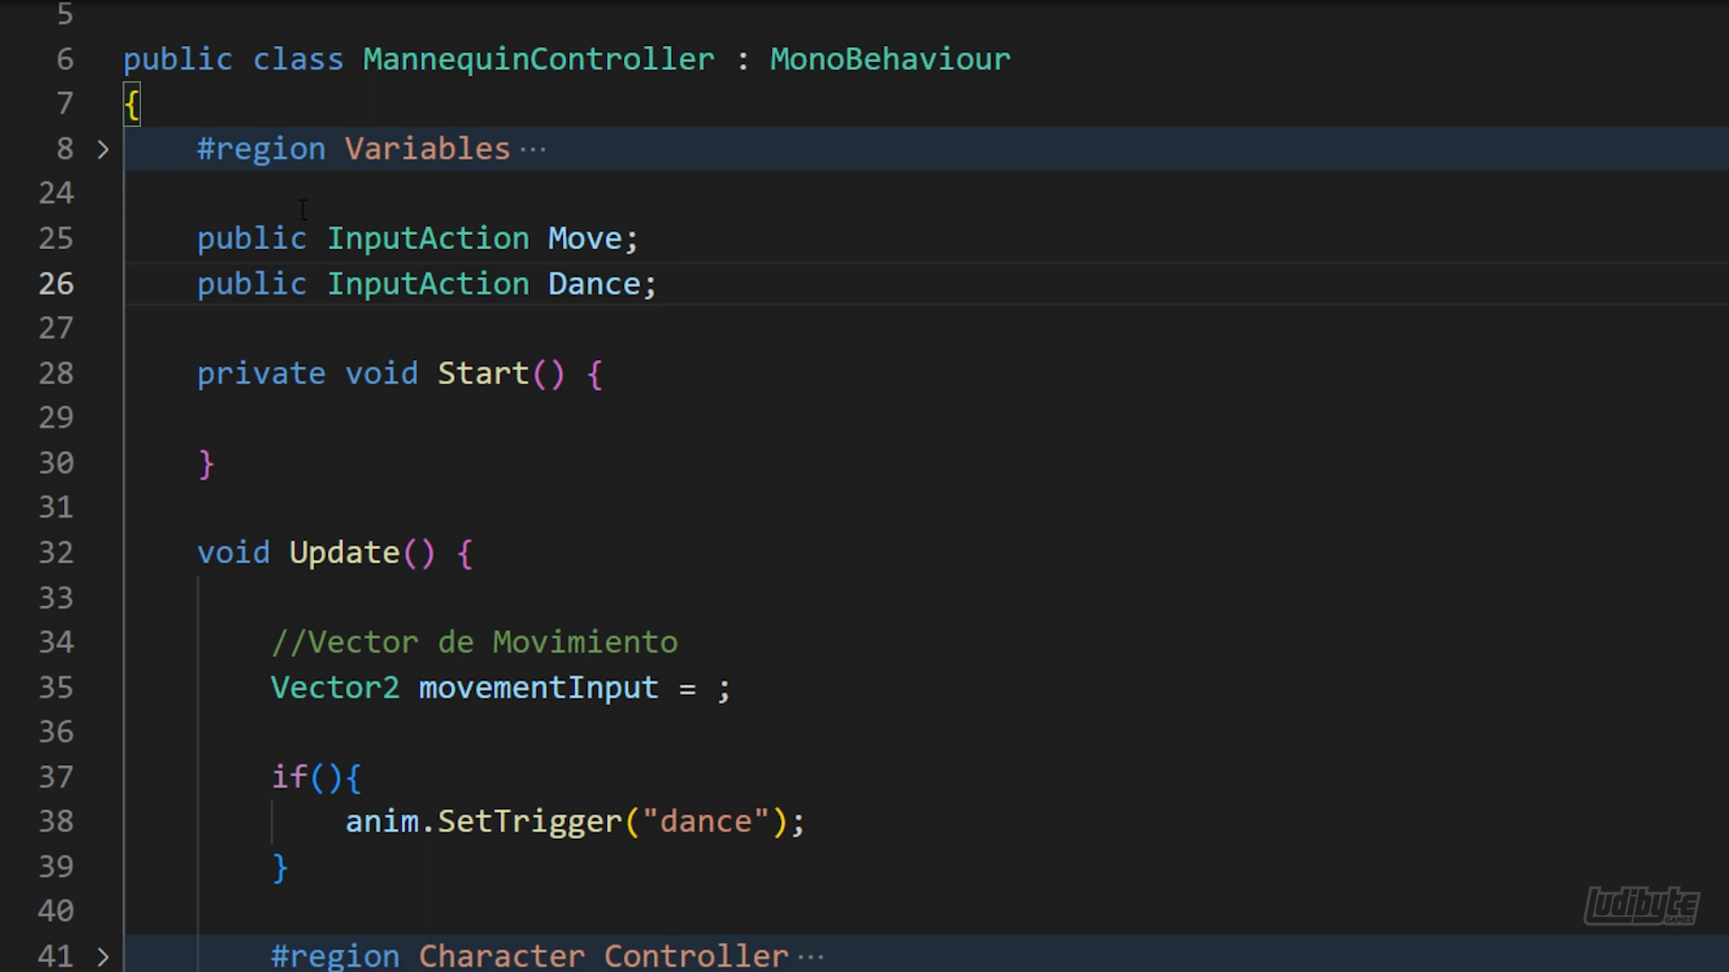
Enable both input actions in Start with Move.Enable(); and Dance.Enable();
left_click(323, 422)
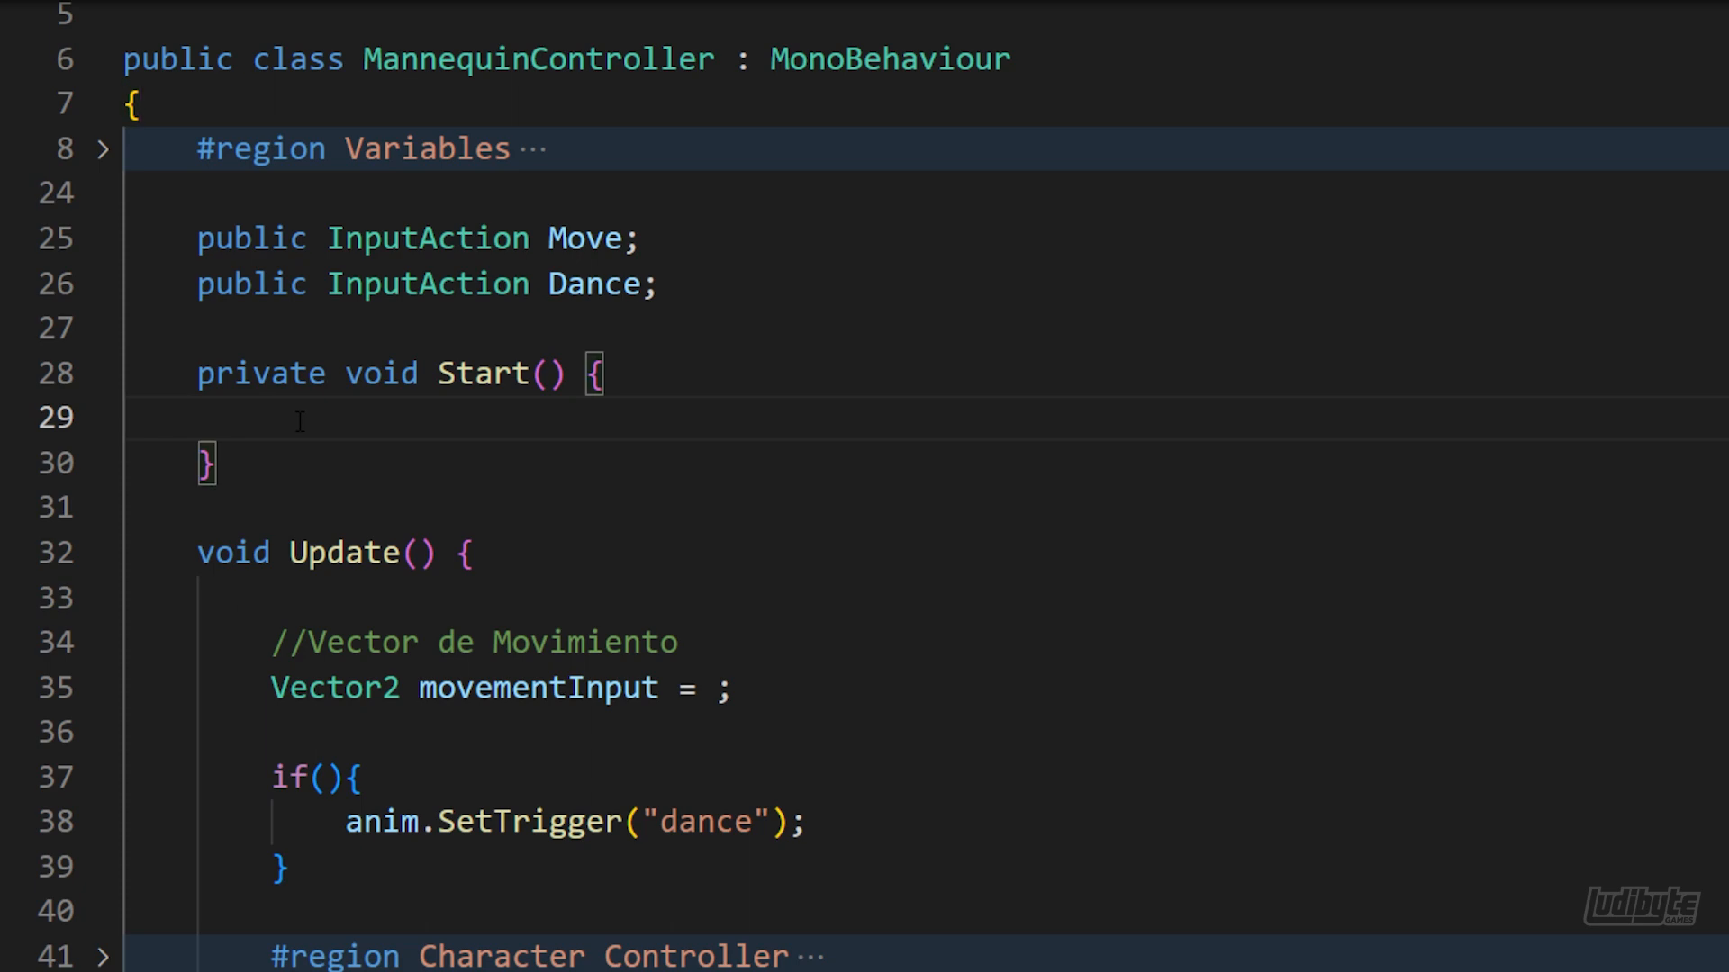
type("Move.Enable();")
key("Return")
type("Dance.Enable();")
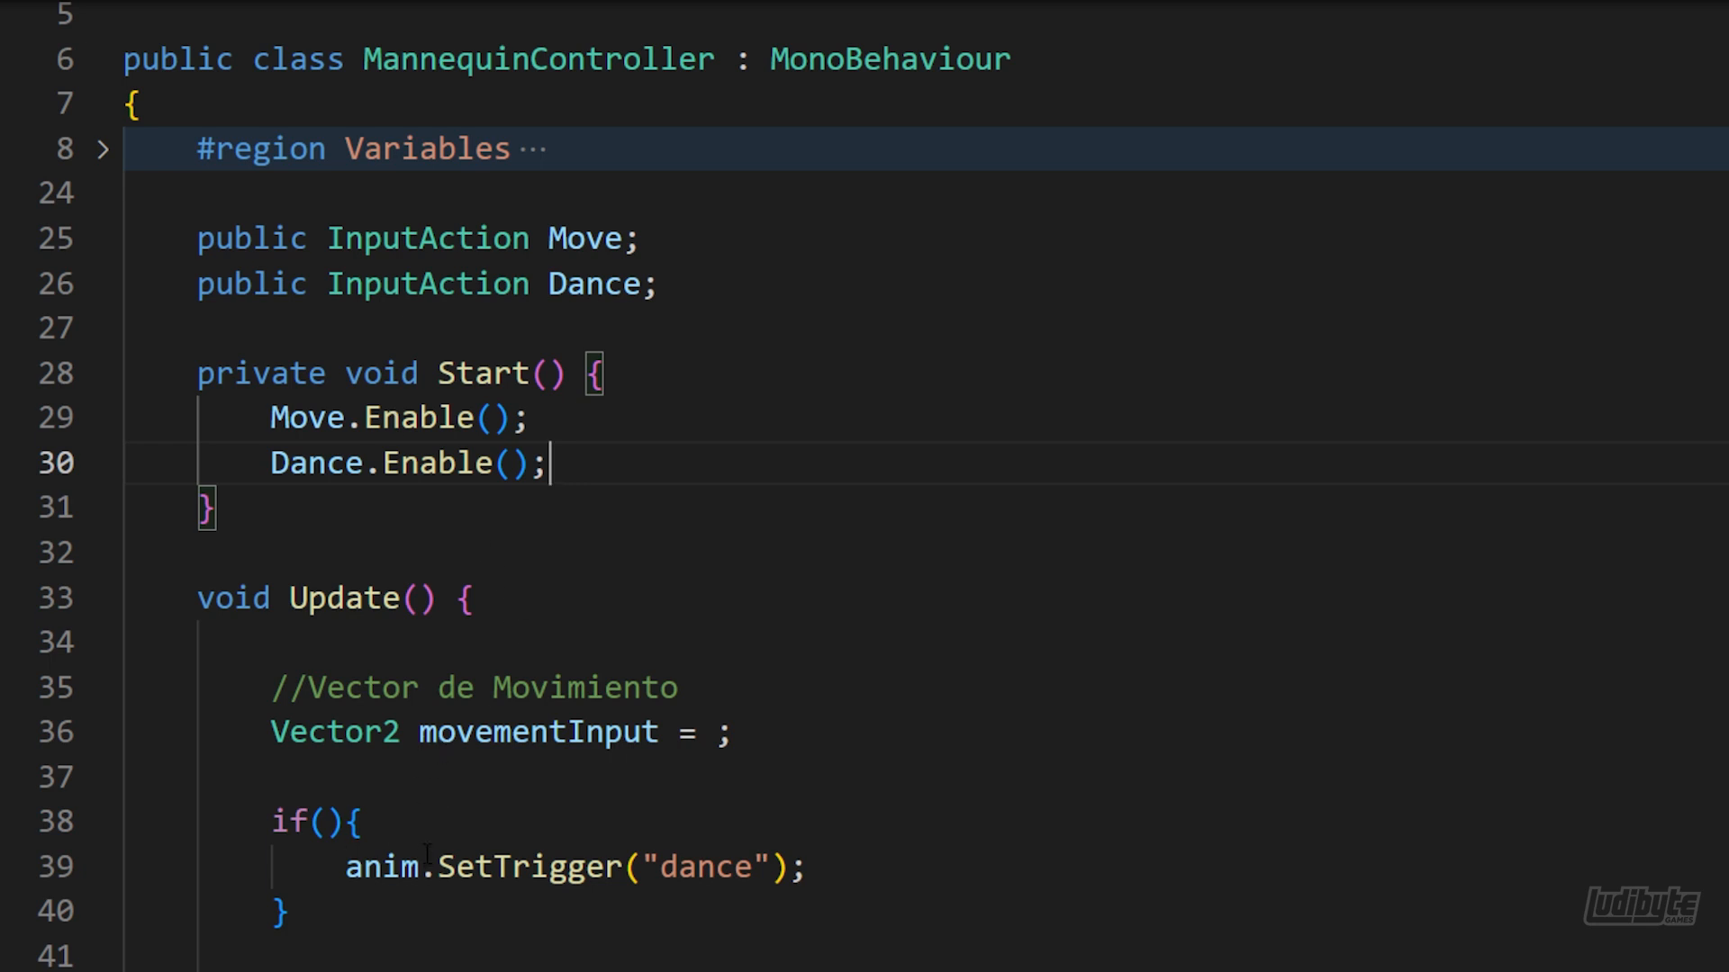
Set movementInput in Update to Move.ReadValue<Vector2>()
left_click(702, 732)
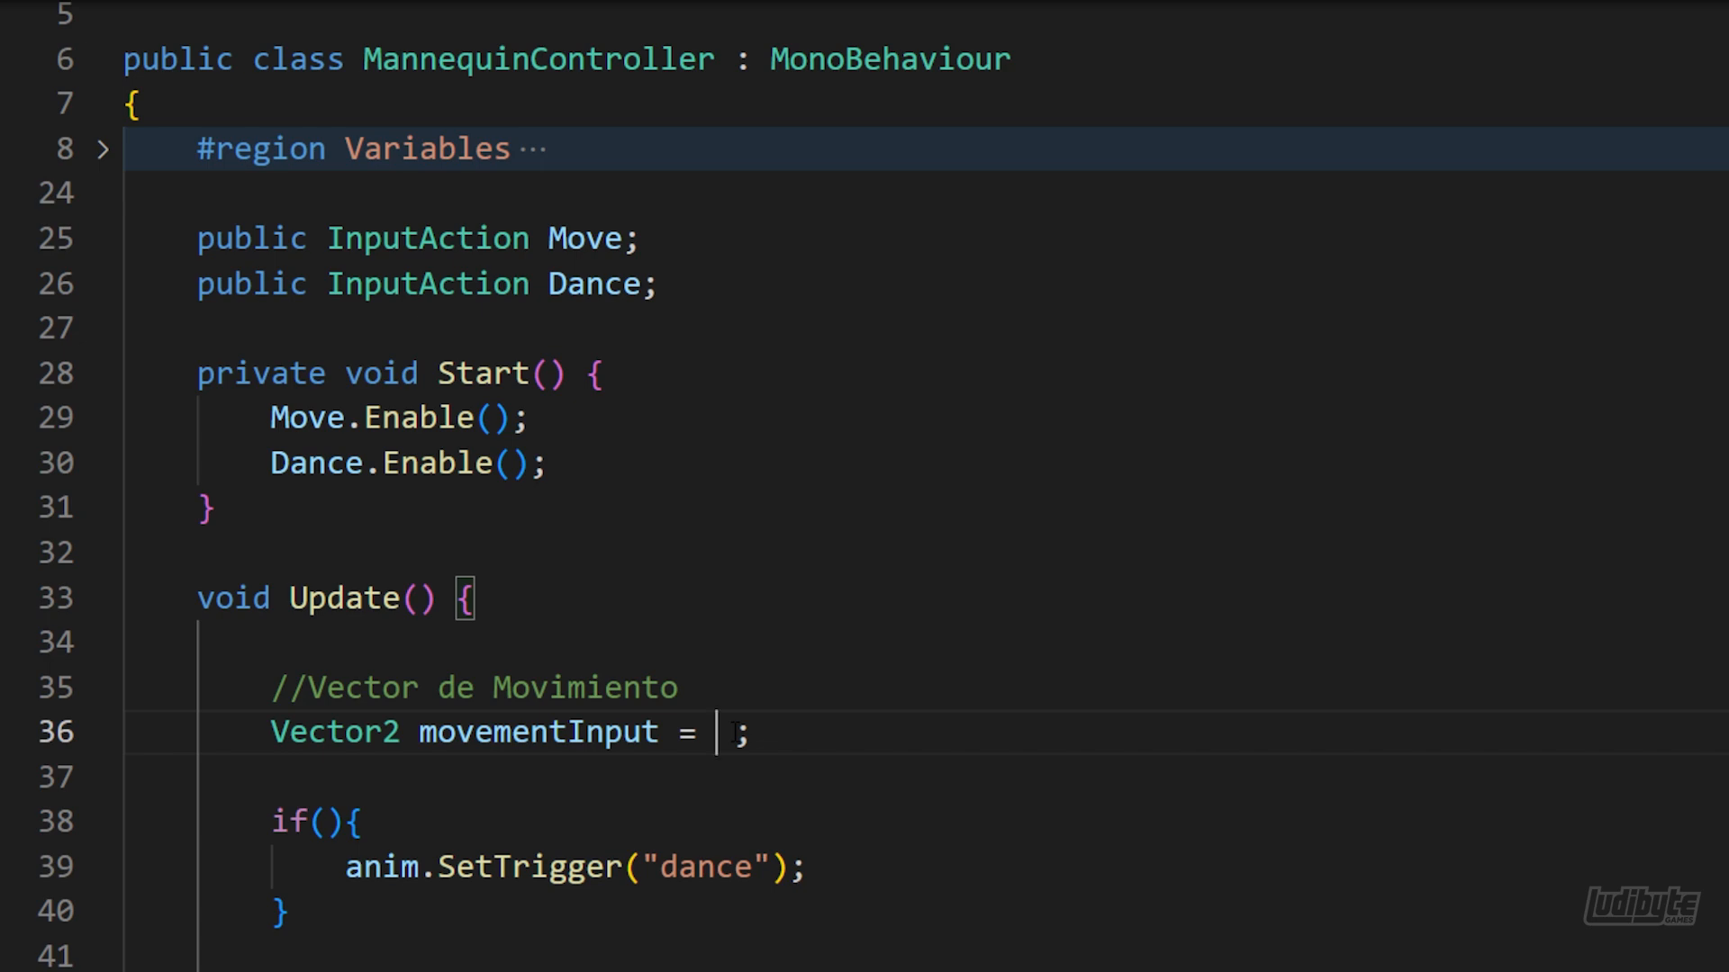
type("Move")
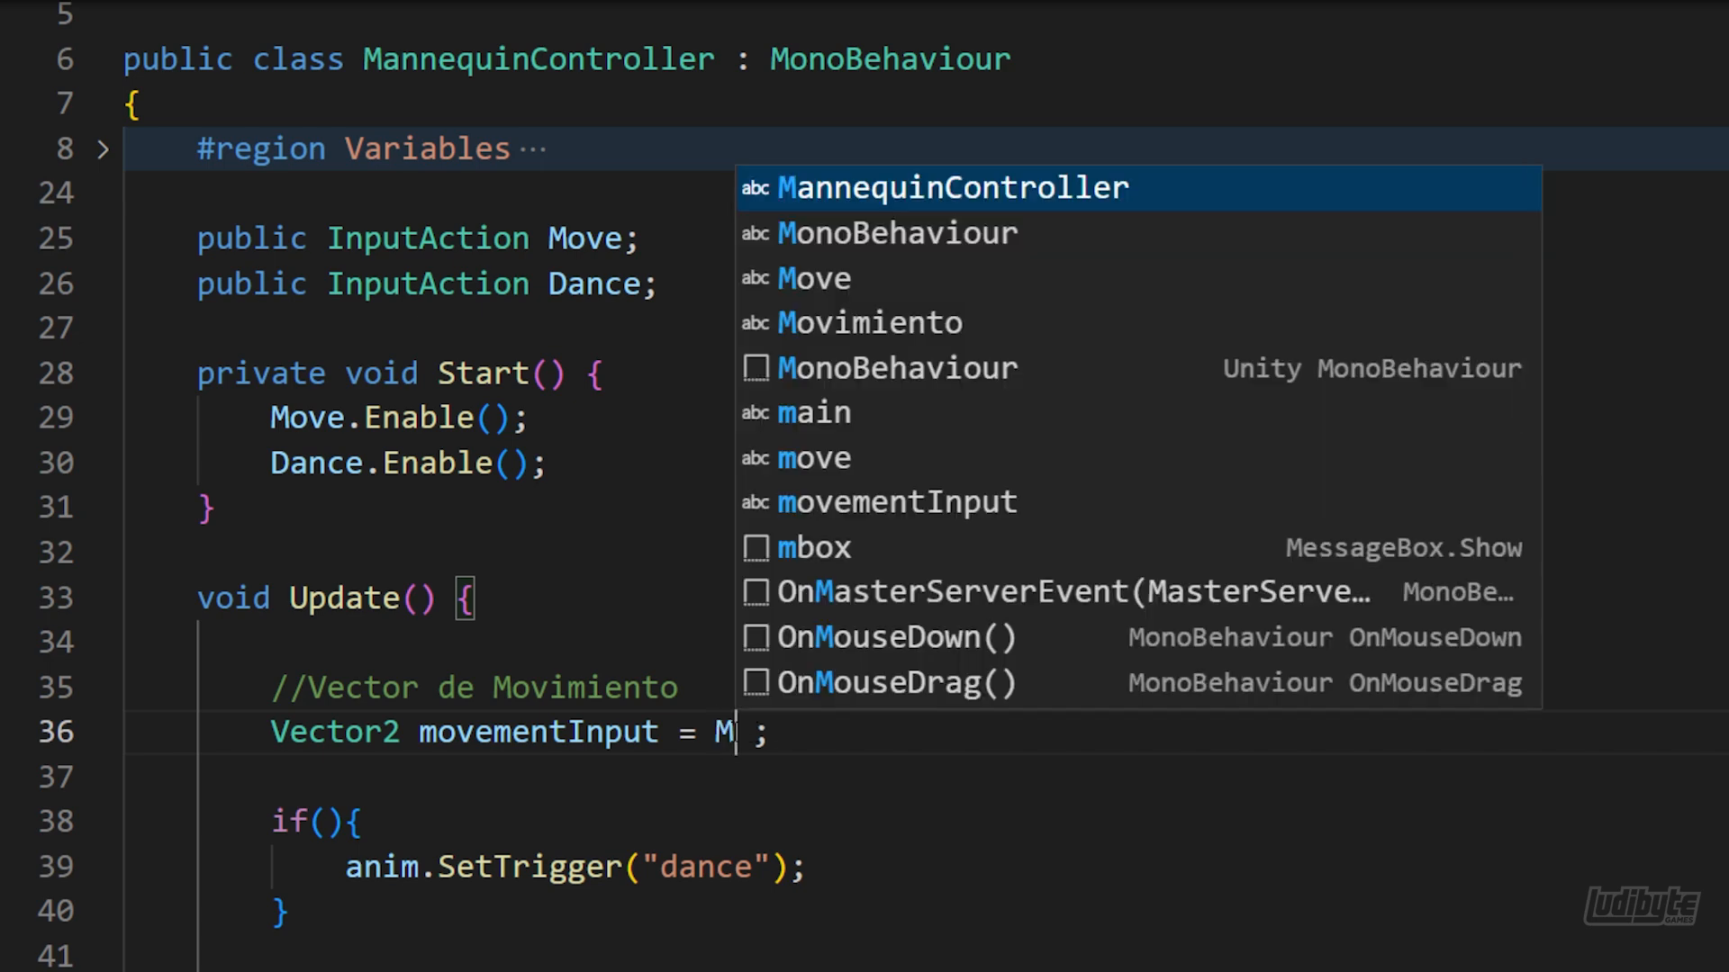
type(".")
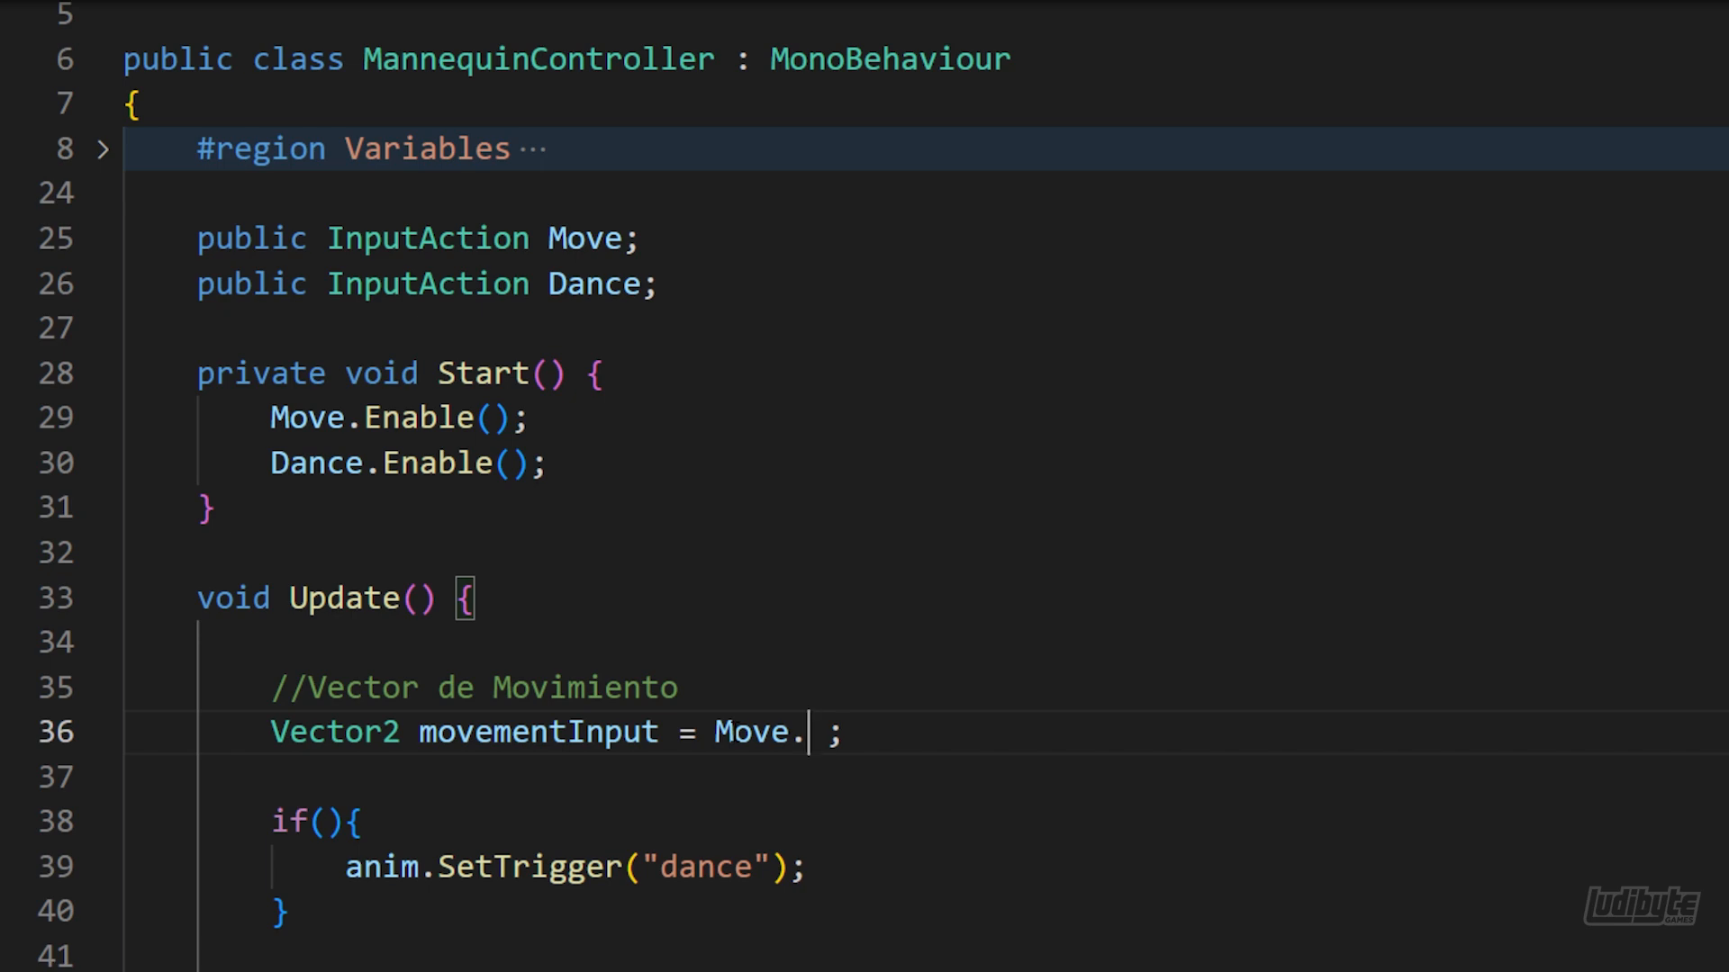
type("ReadValue<Vector2>()")
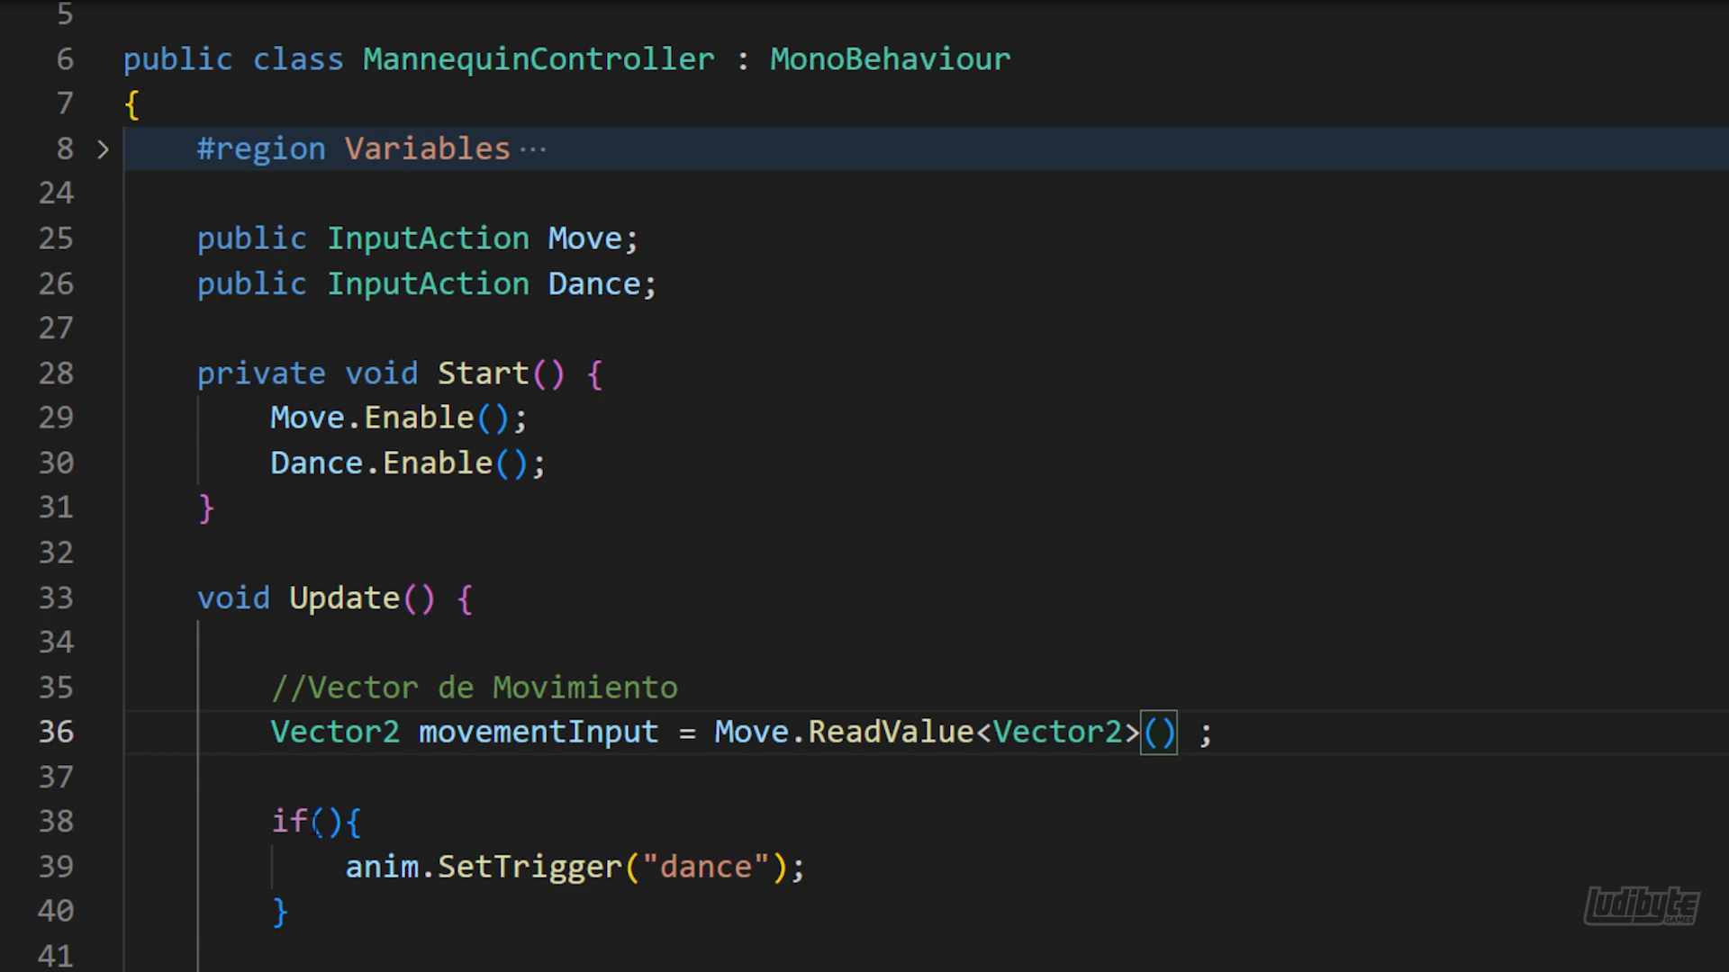
Fill in the empty if condition before the dance trigger in Update with Dance.WasPressedThisFrame()
left_click(327, 819)
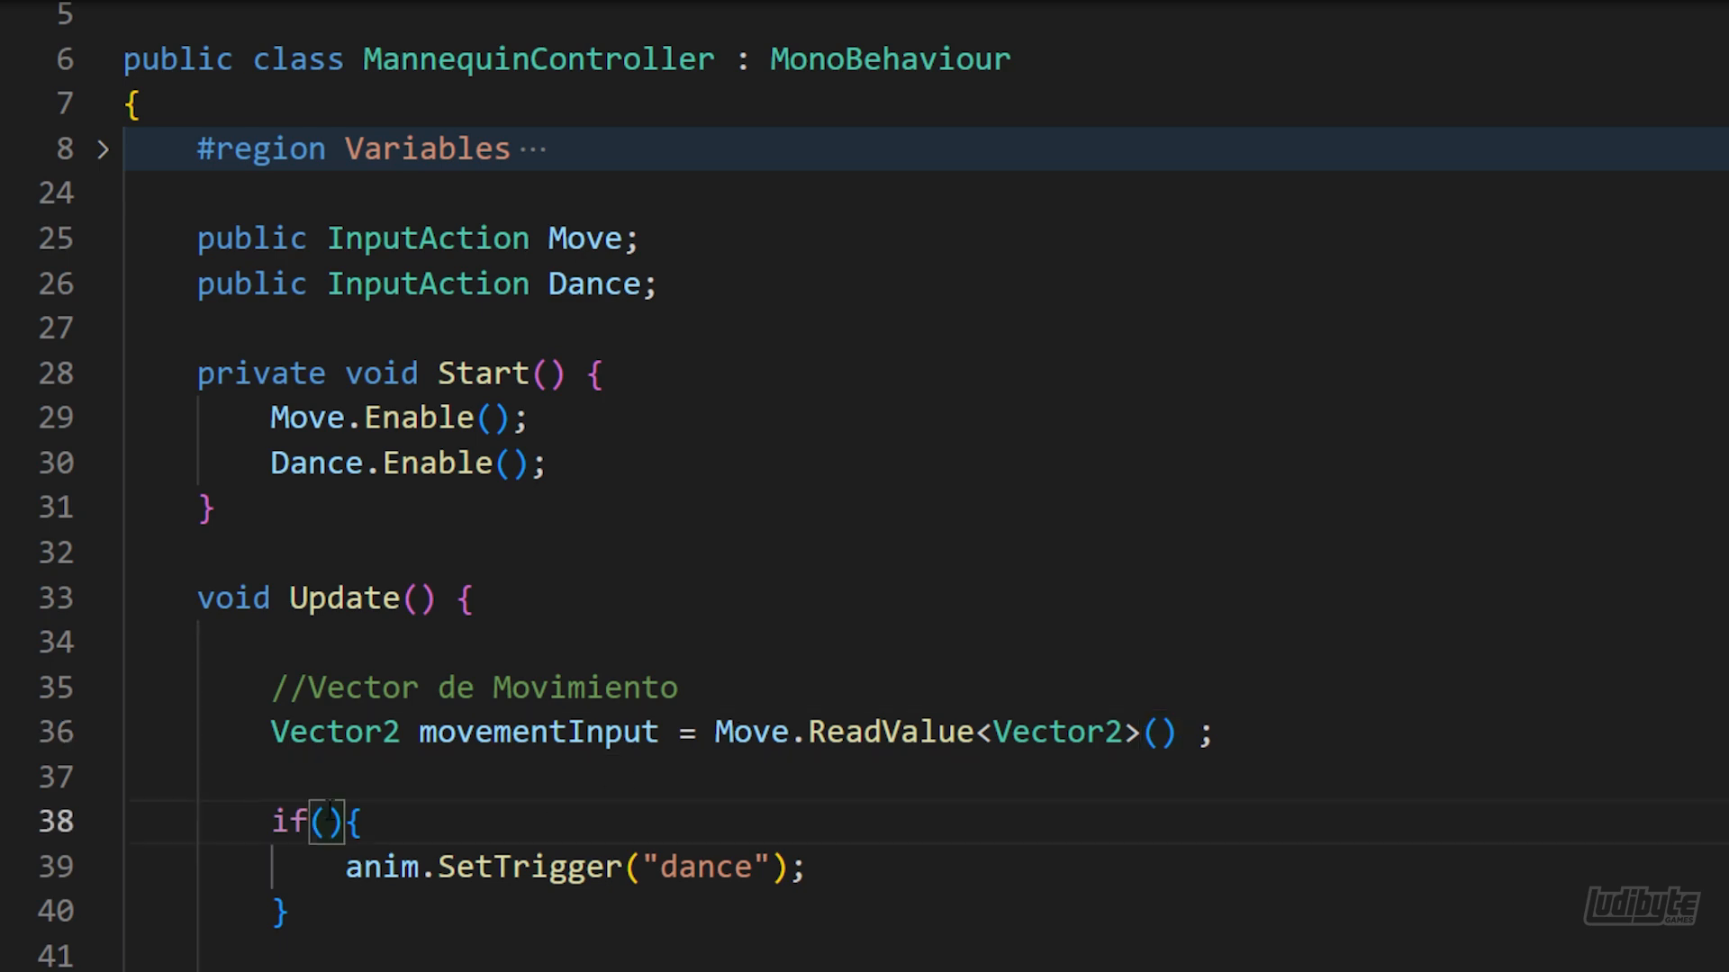
type("Dance.WasPressedThisFrame()")
left_click(660, 628)
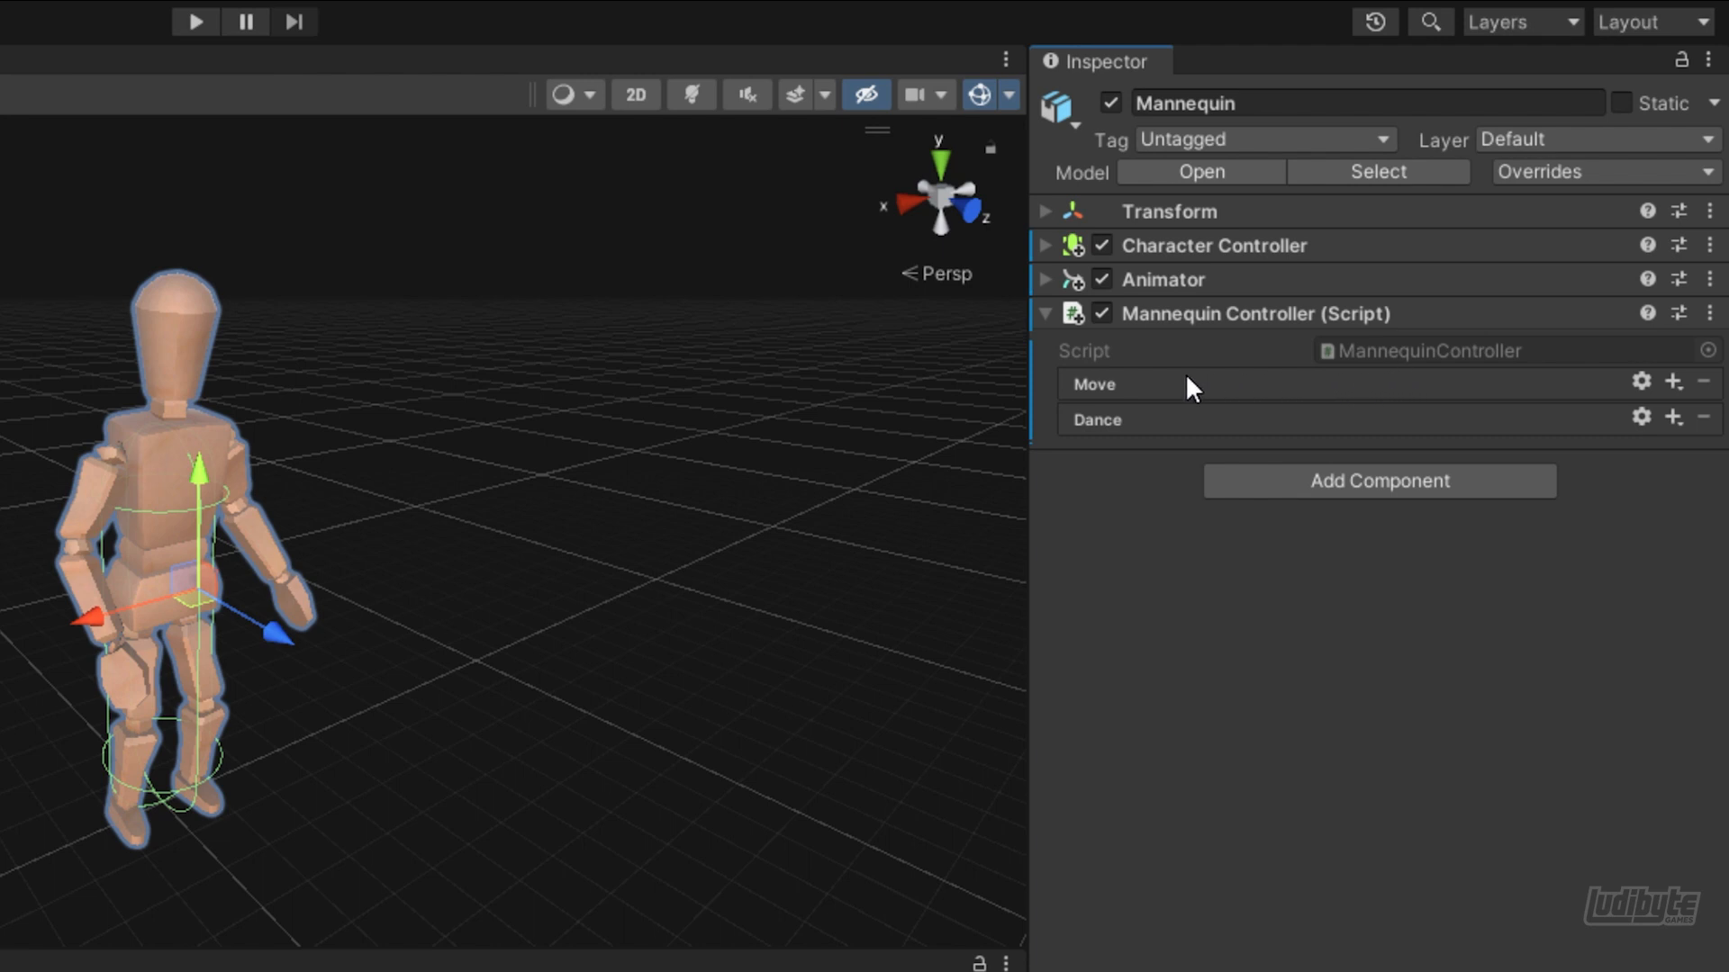
In Unity, set the control type of the Mannequin Controller's Move action to Vector 2
left_click(1641, 380)
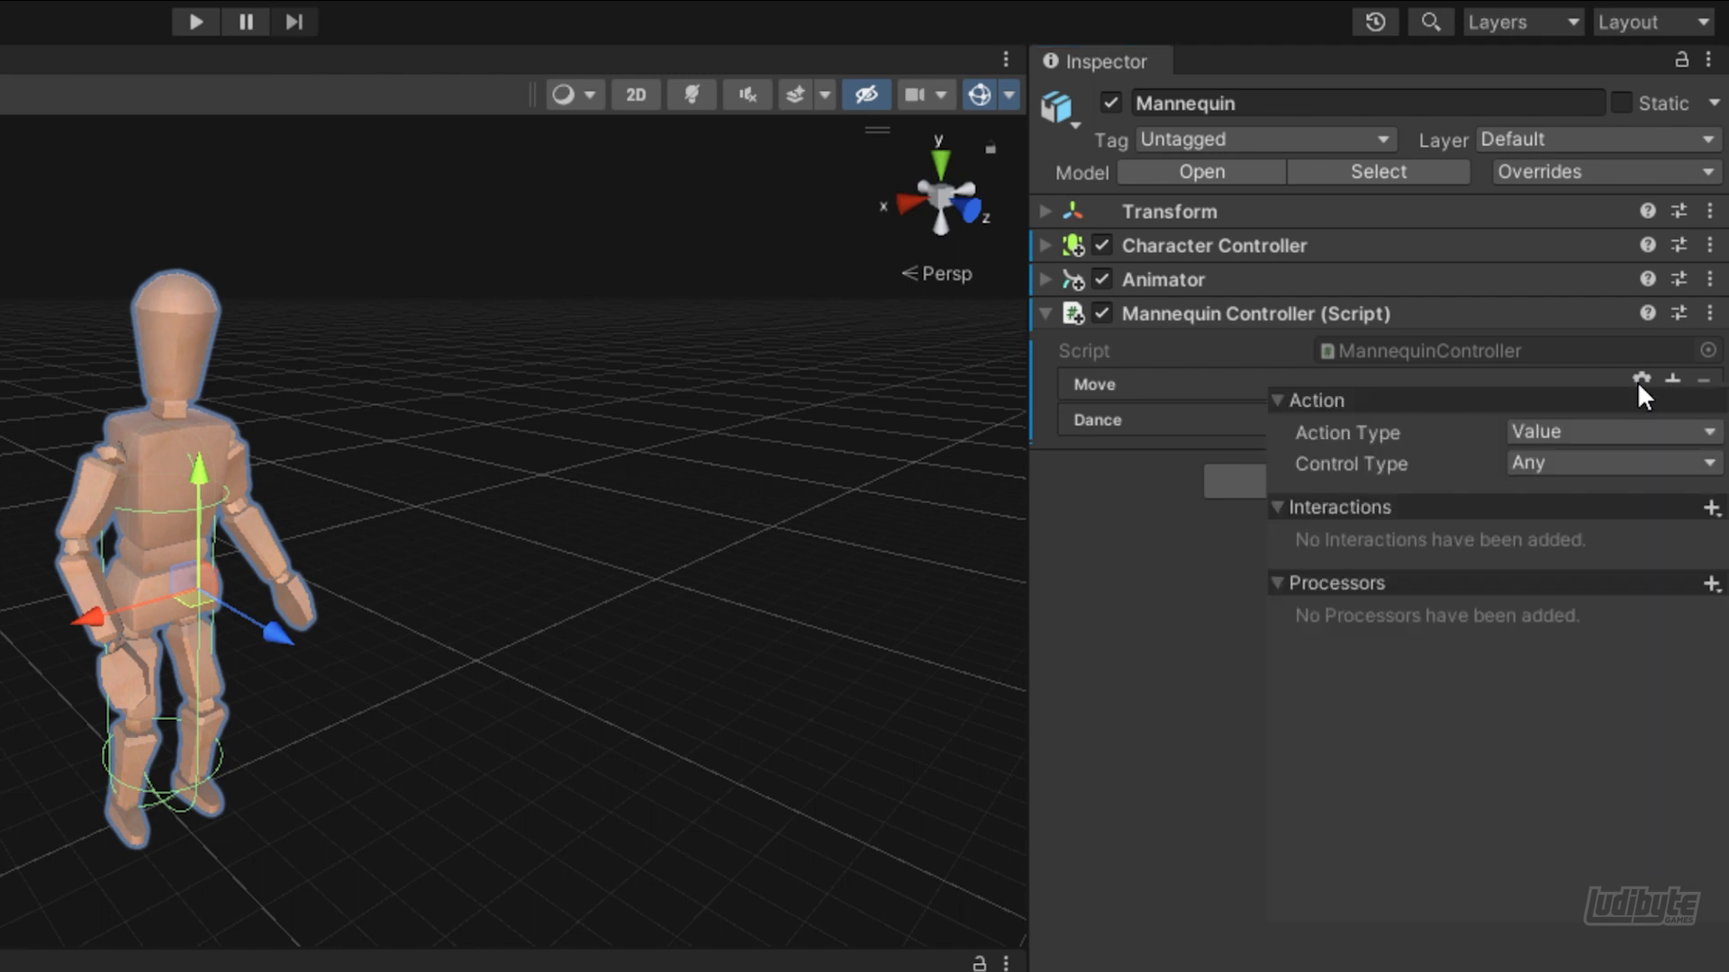
left_click(1548, 462)
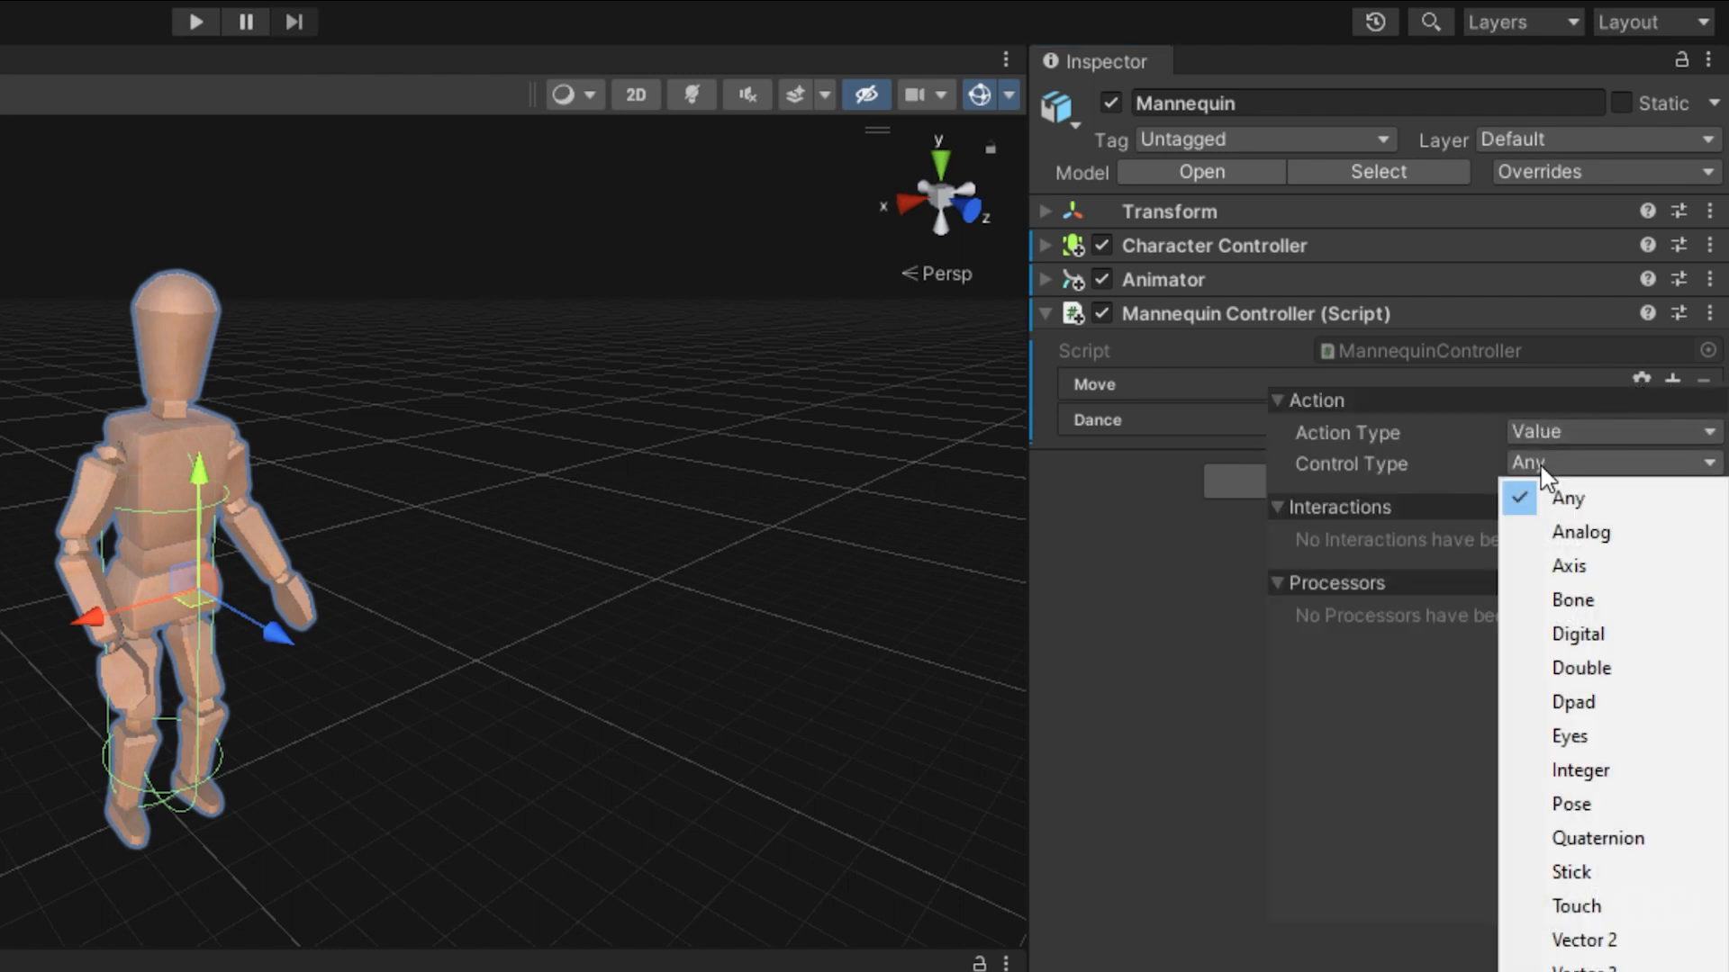
left_click(1571, 941)
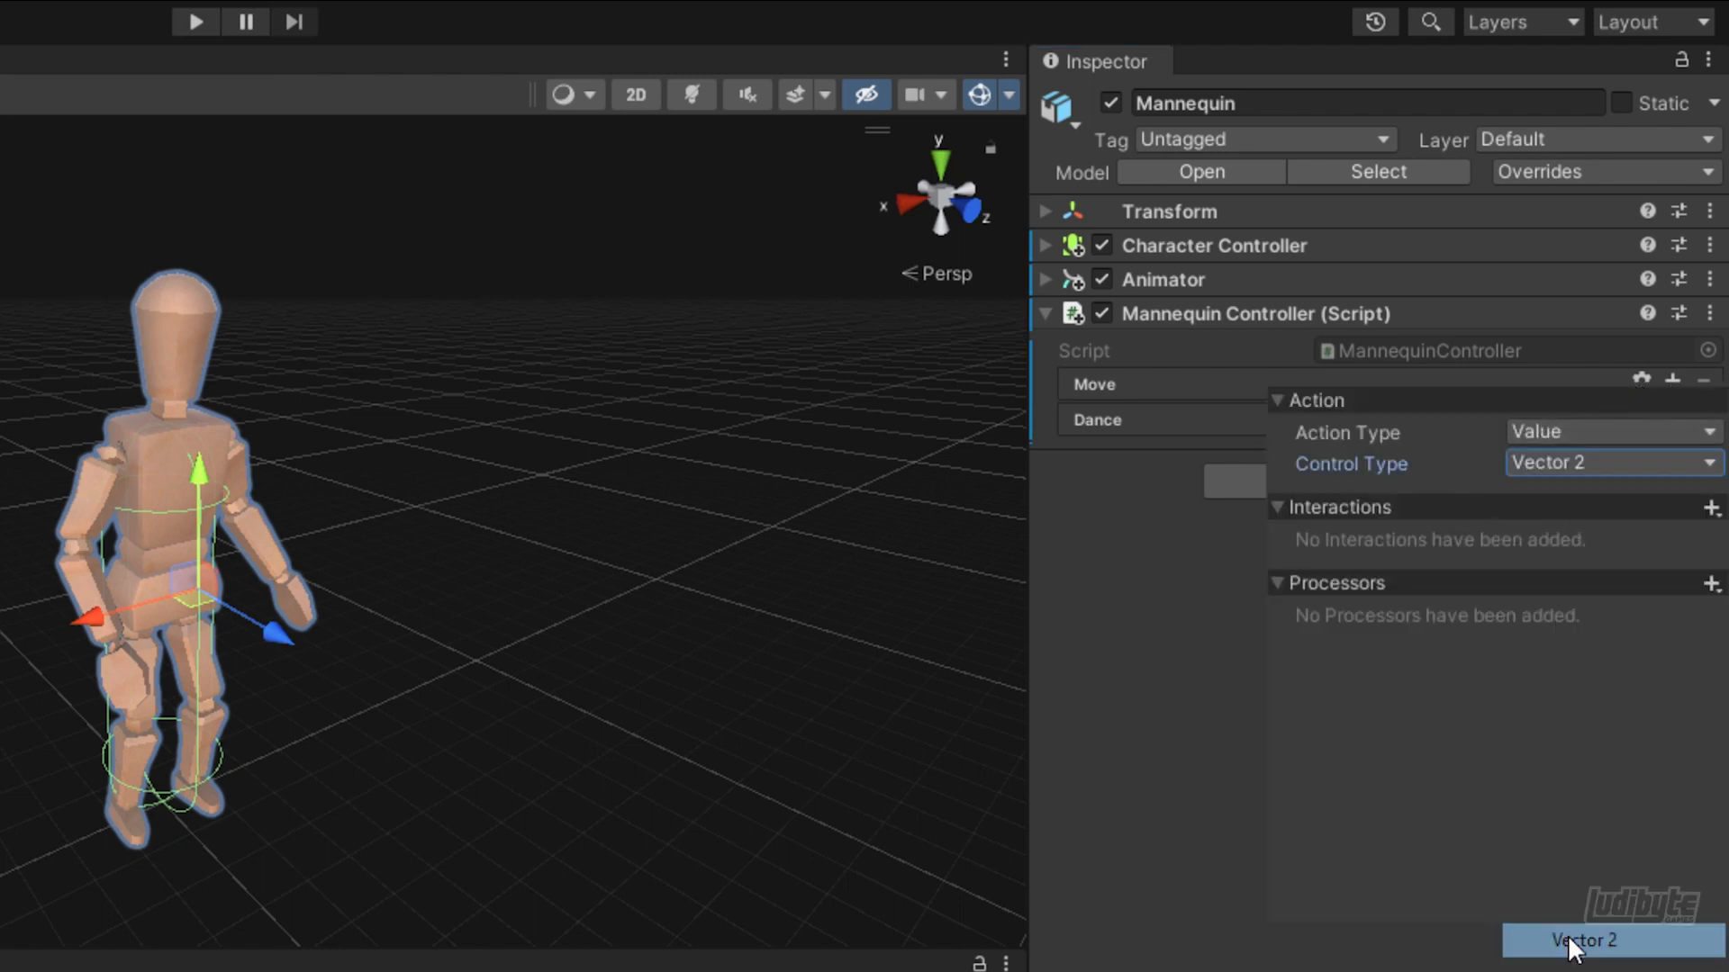
left_click(1529, 851)
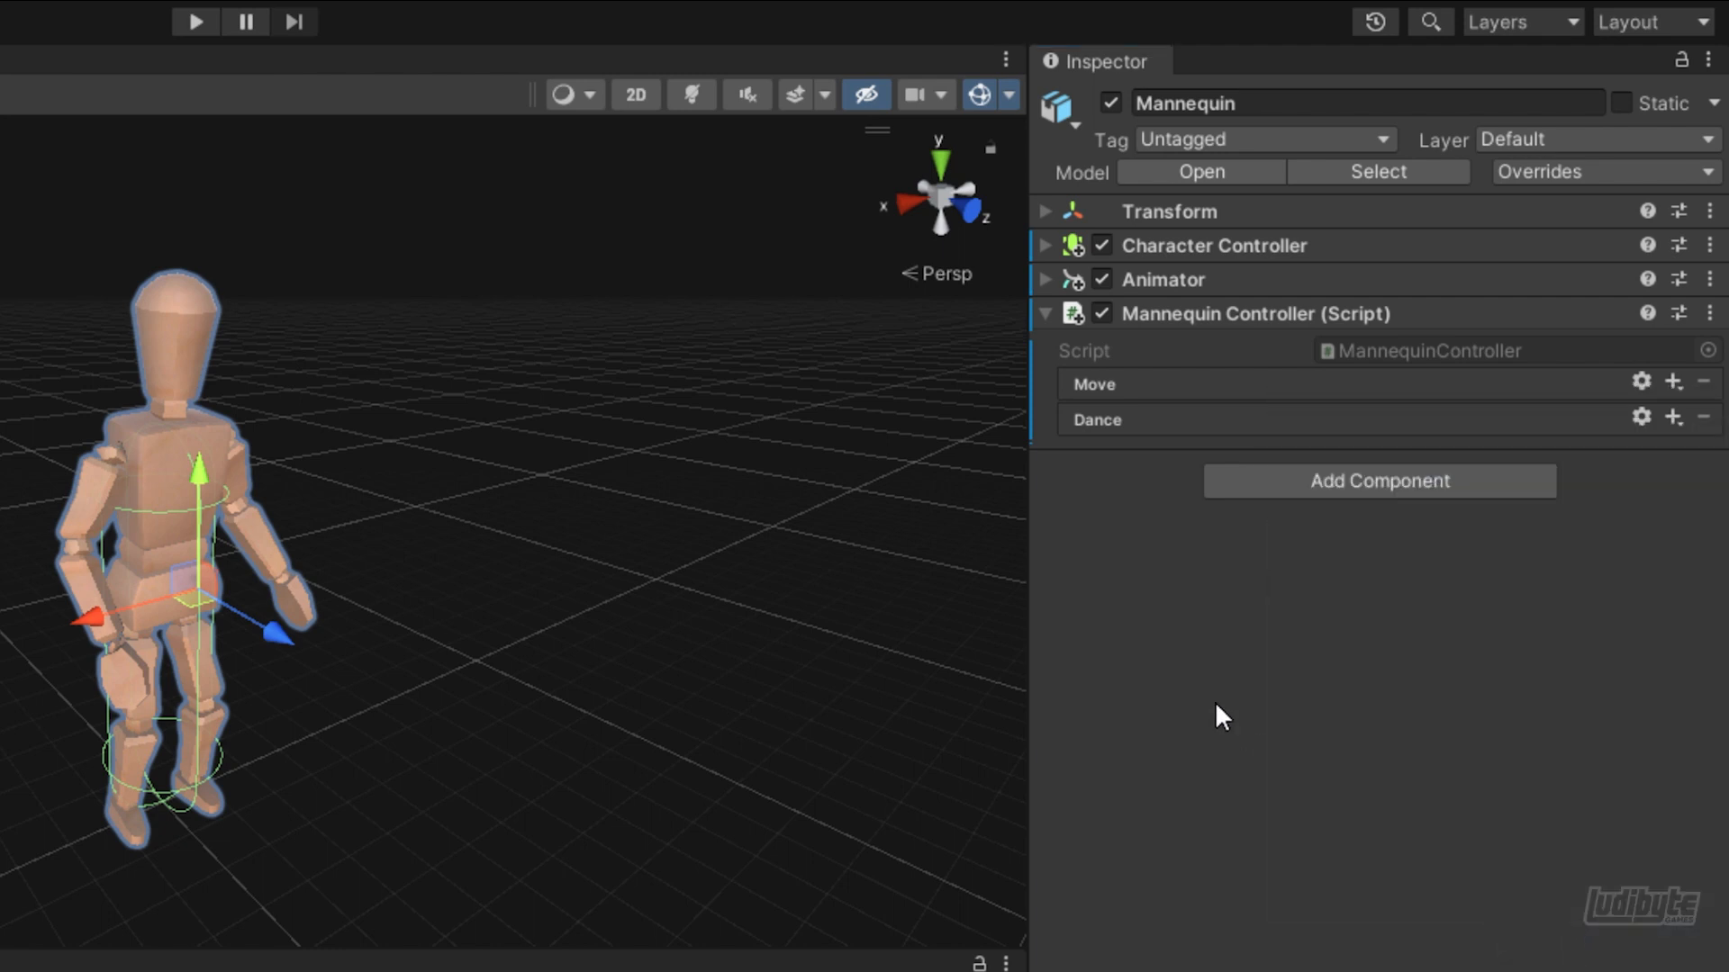
Set the action type of the Mannequin Controller's Dance action to Button
left_click(1640, 417)
left_click(1543, 461)
left_click(1552, 528)
left_click(1111, 591)
Add a binding to the Move action and set its path to the gamepad's Left Stick
left_click(1672, 381)
left_click(1405, 402)
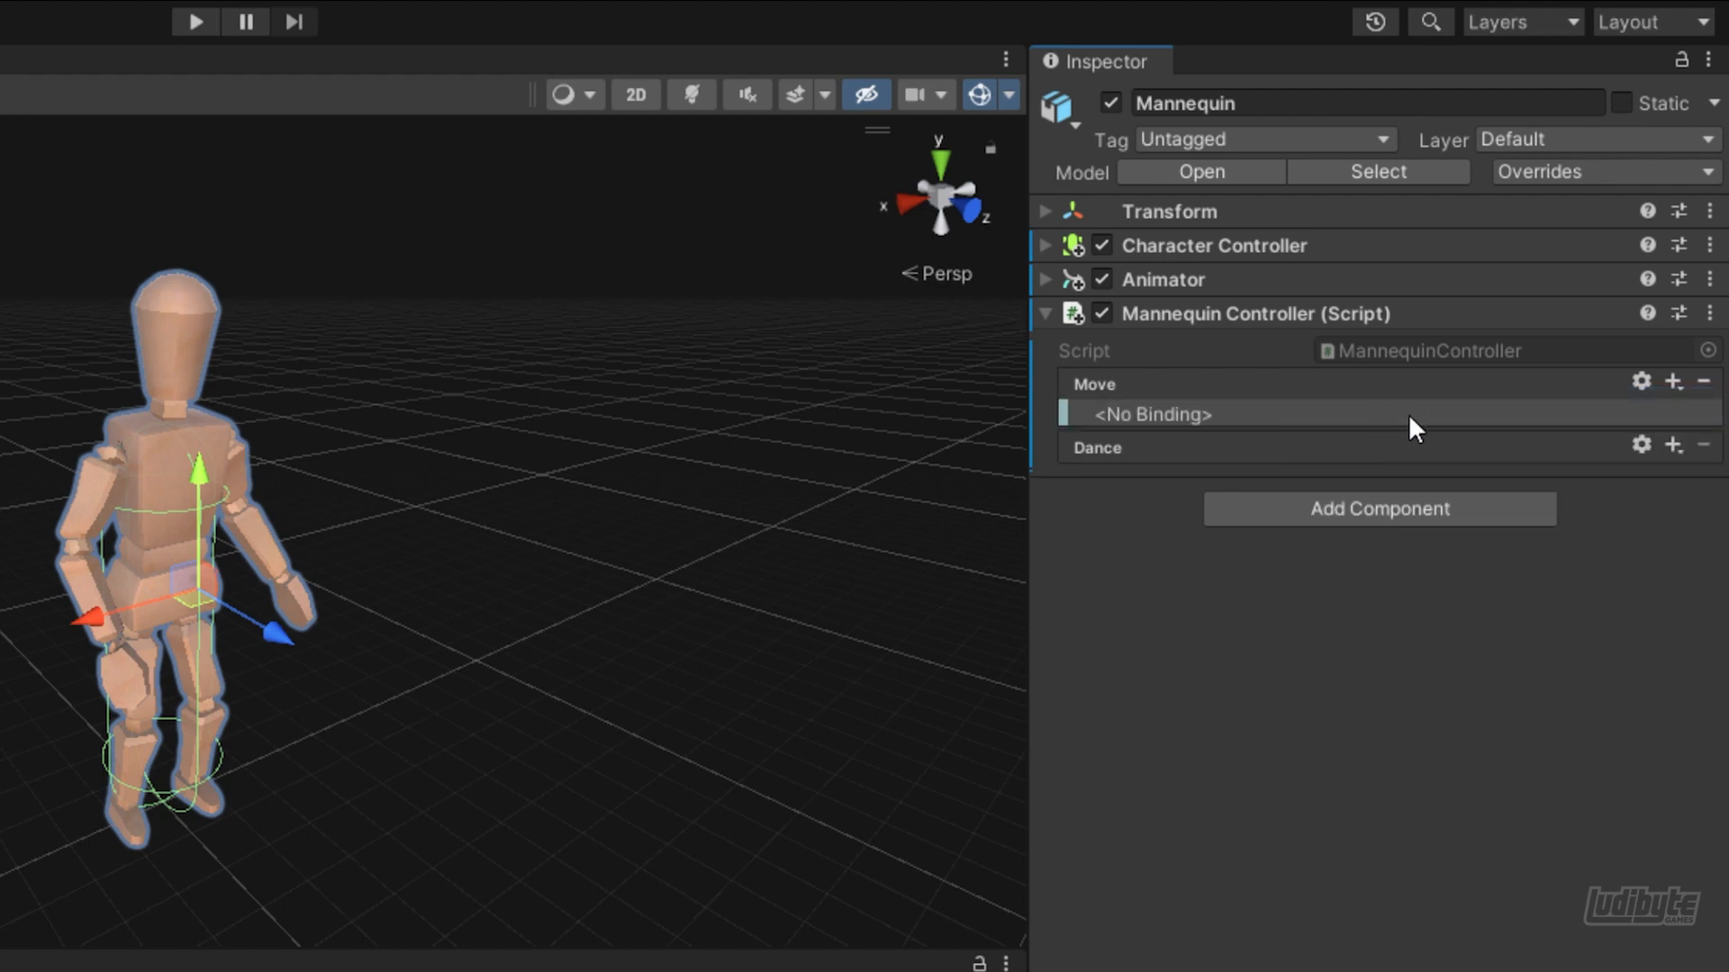
left_click(1183, 412)
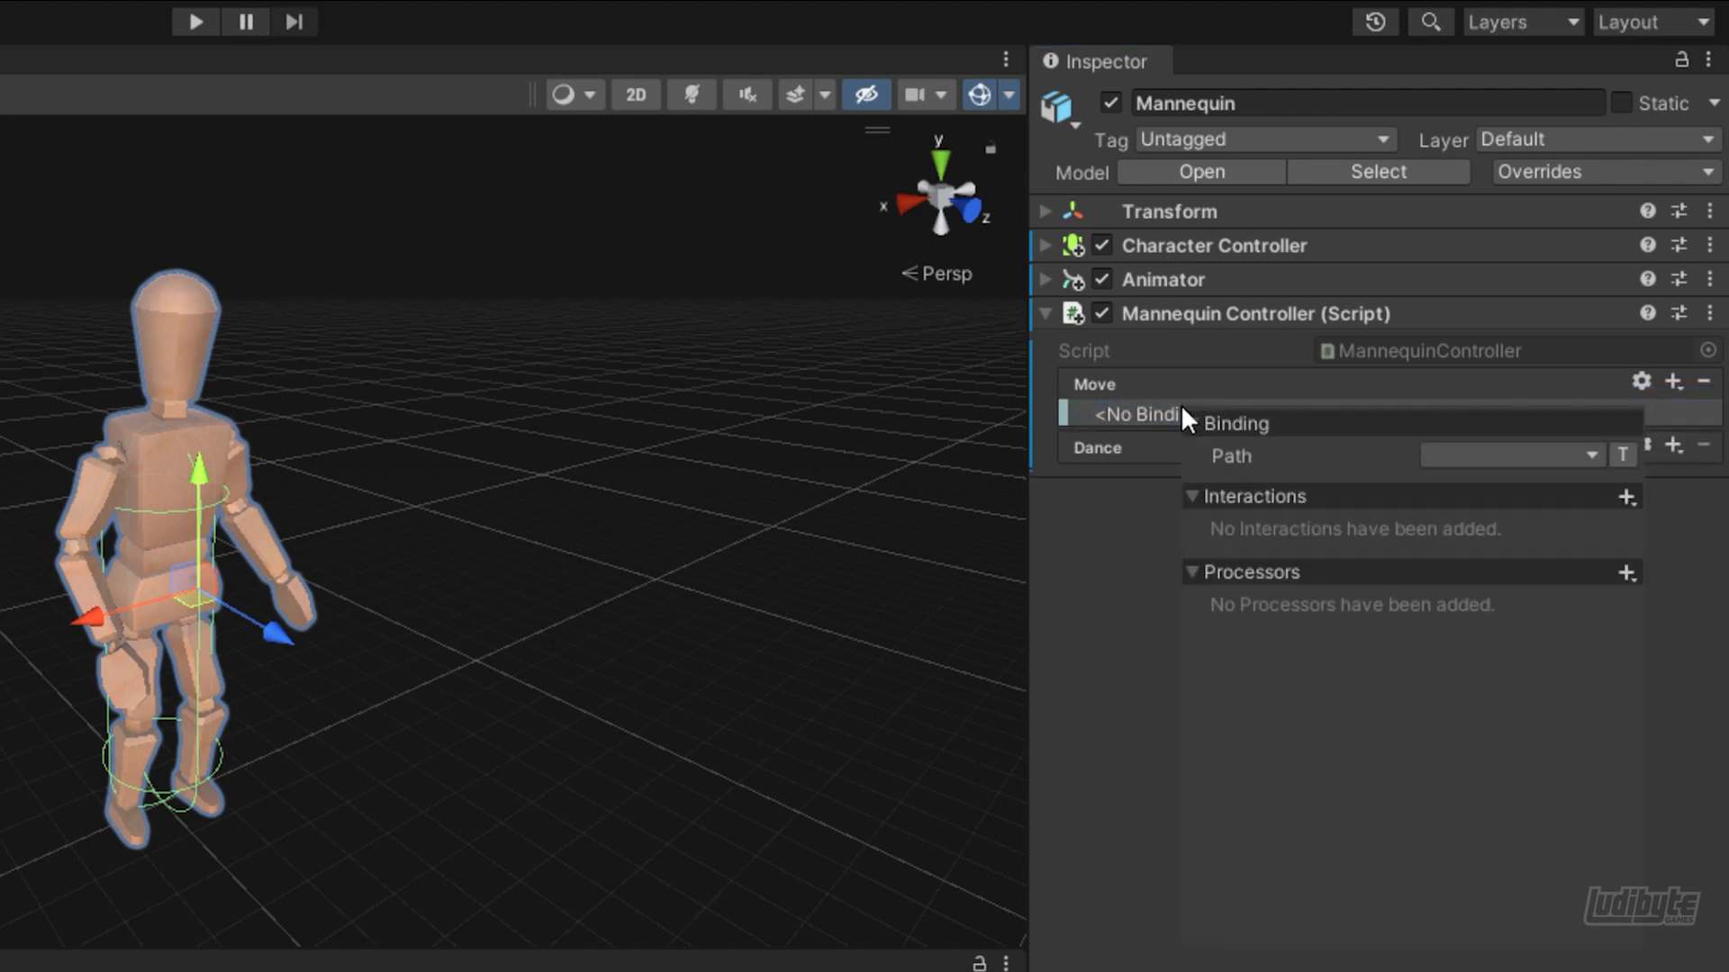
left_click(1461, 455)
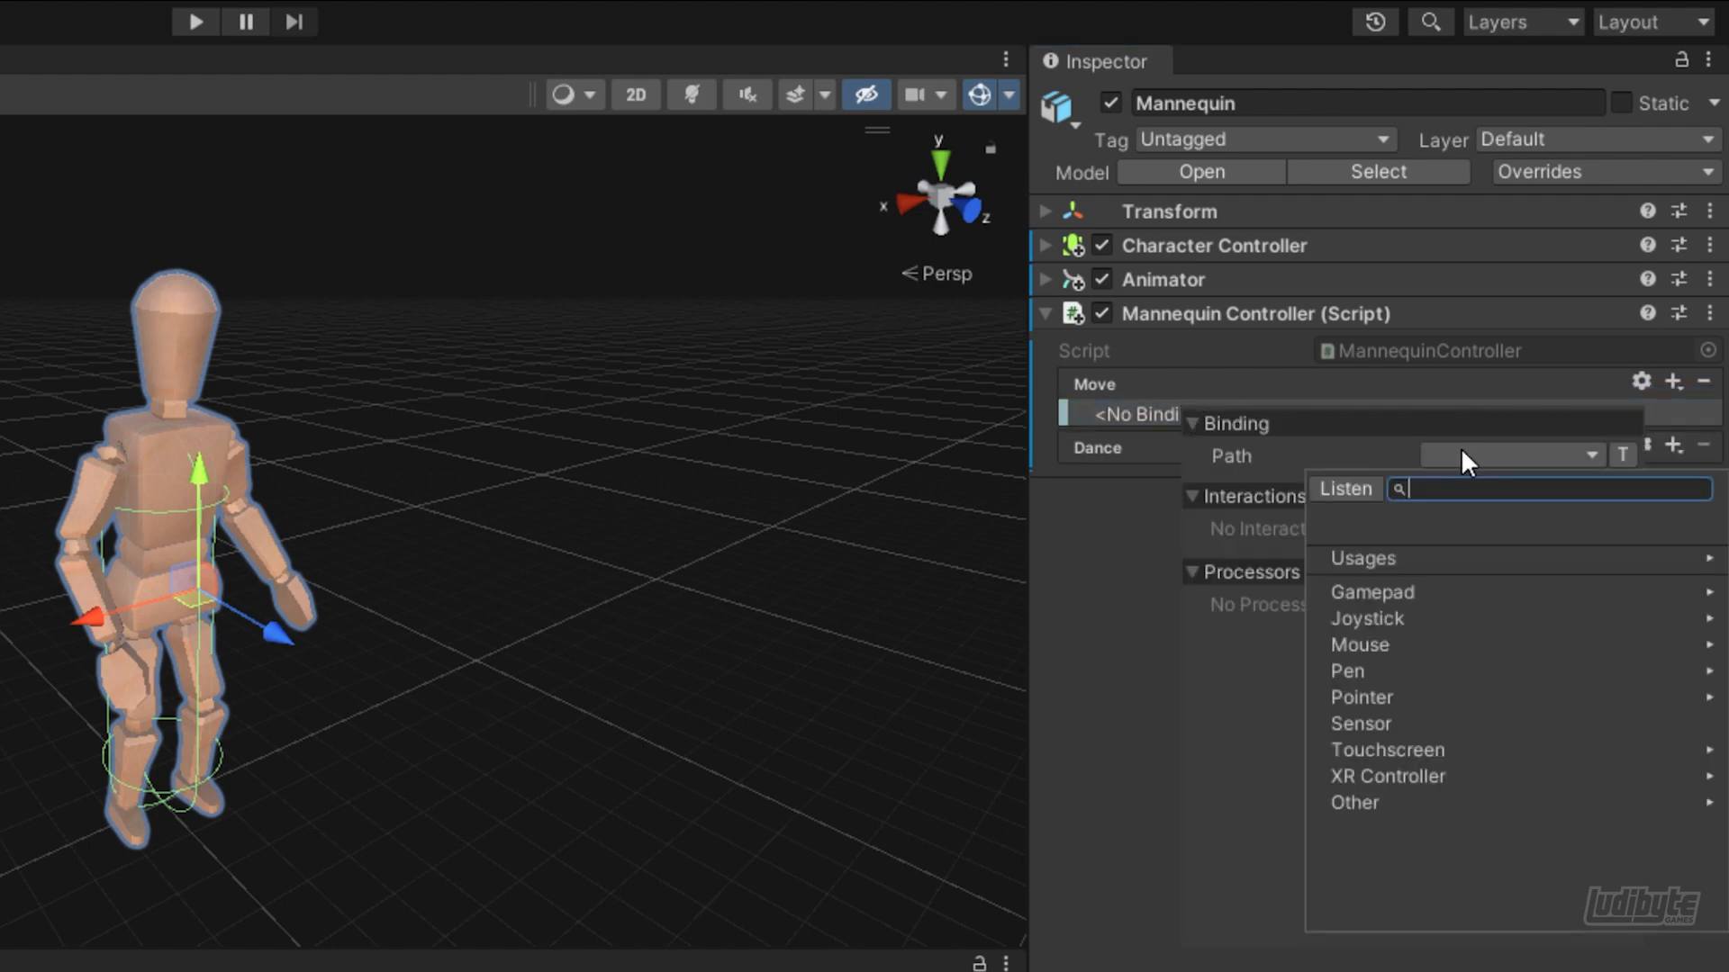
left_click(1376, 591)
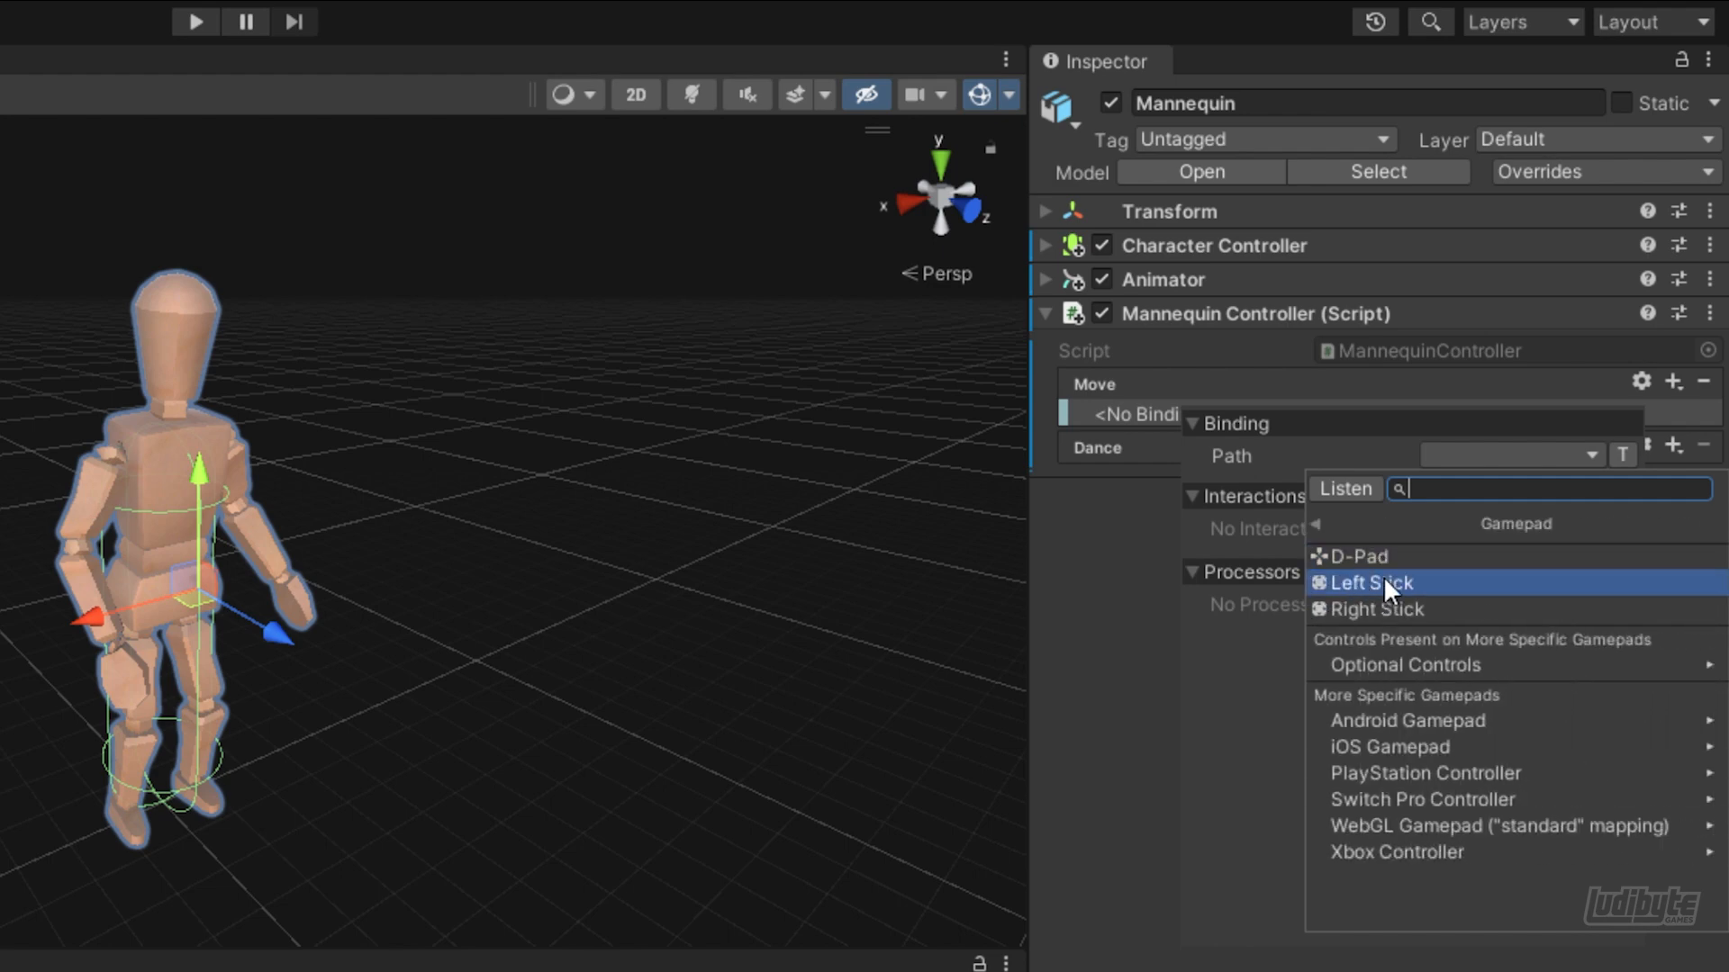
left_click(1383, 582)
left_click(1118, 542)
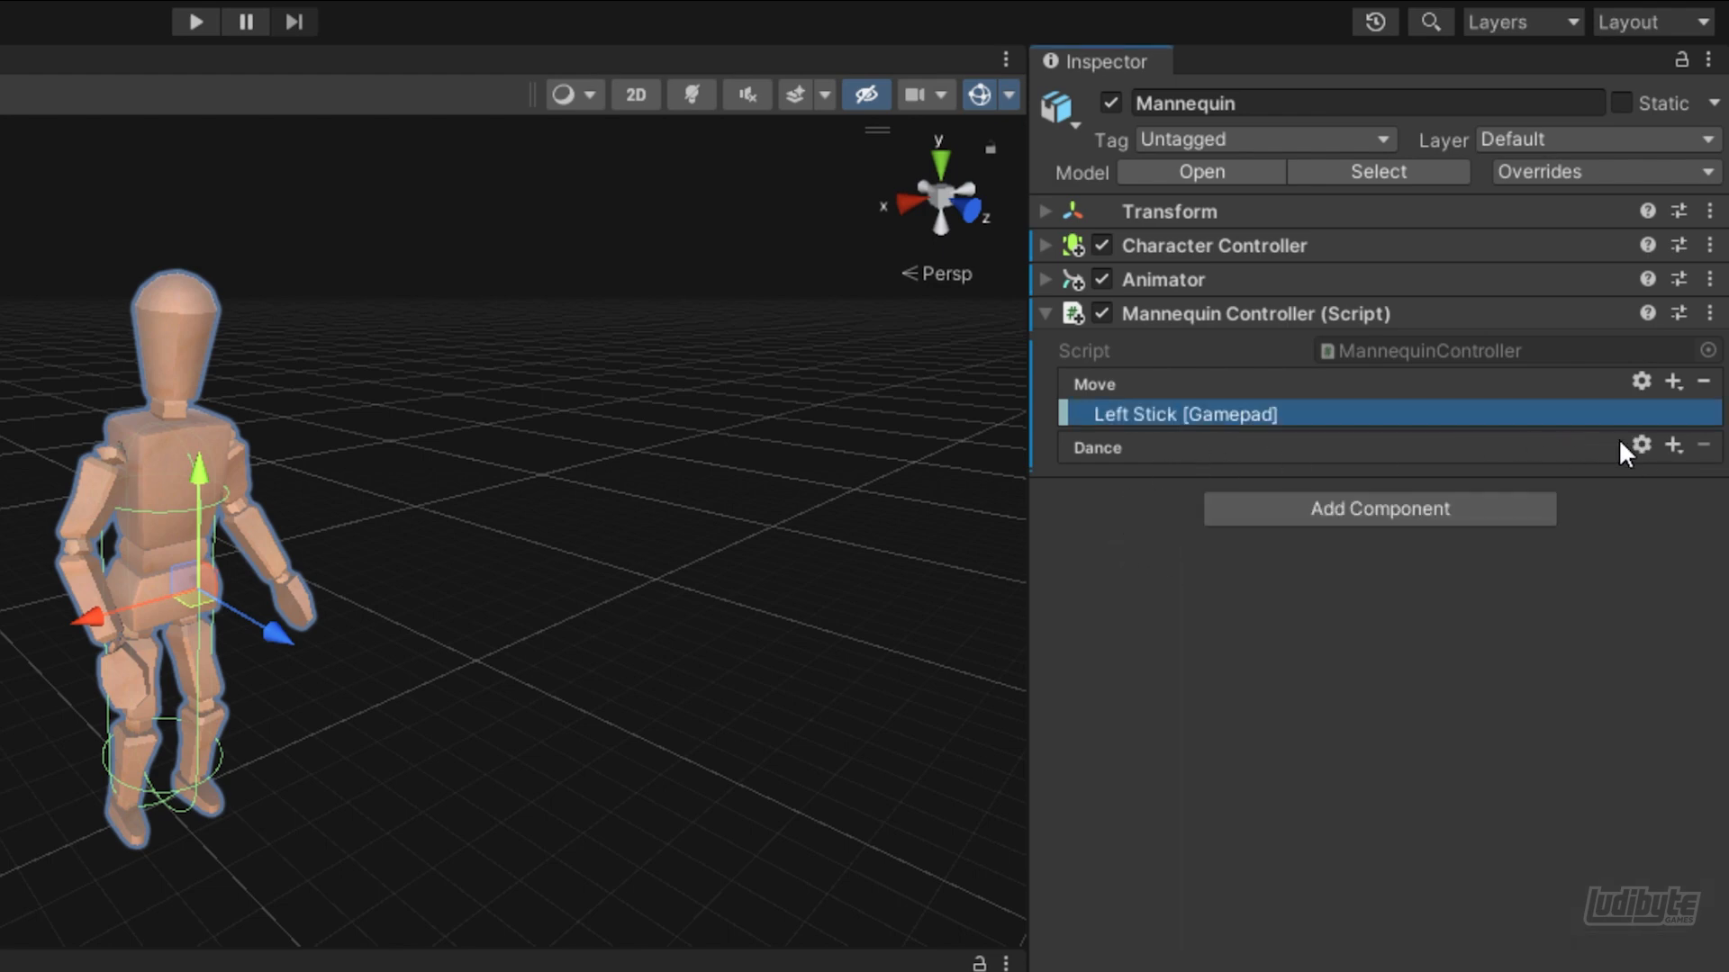
Add a binding to the Dance action and set its path to the gamepad's Button South
left_click(1670, 446)
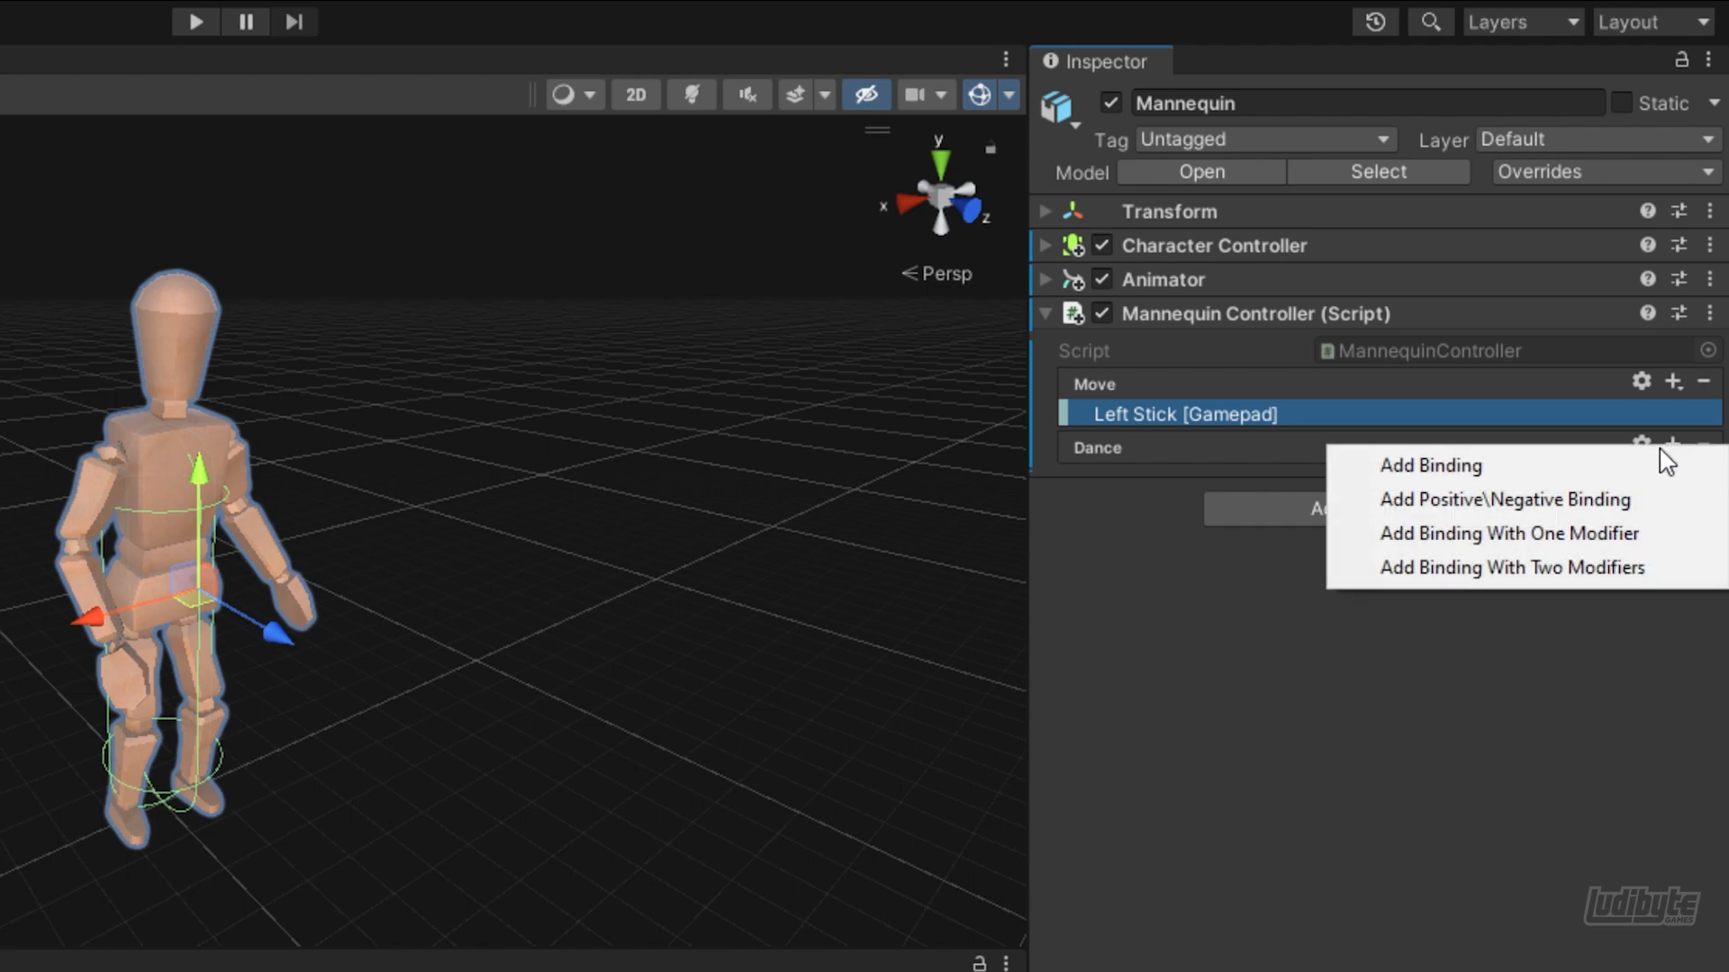
left_click(1504, 471)
left_click(1315, 478)
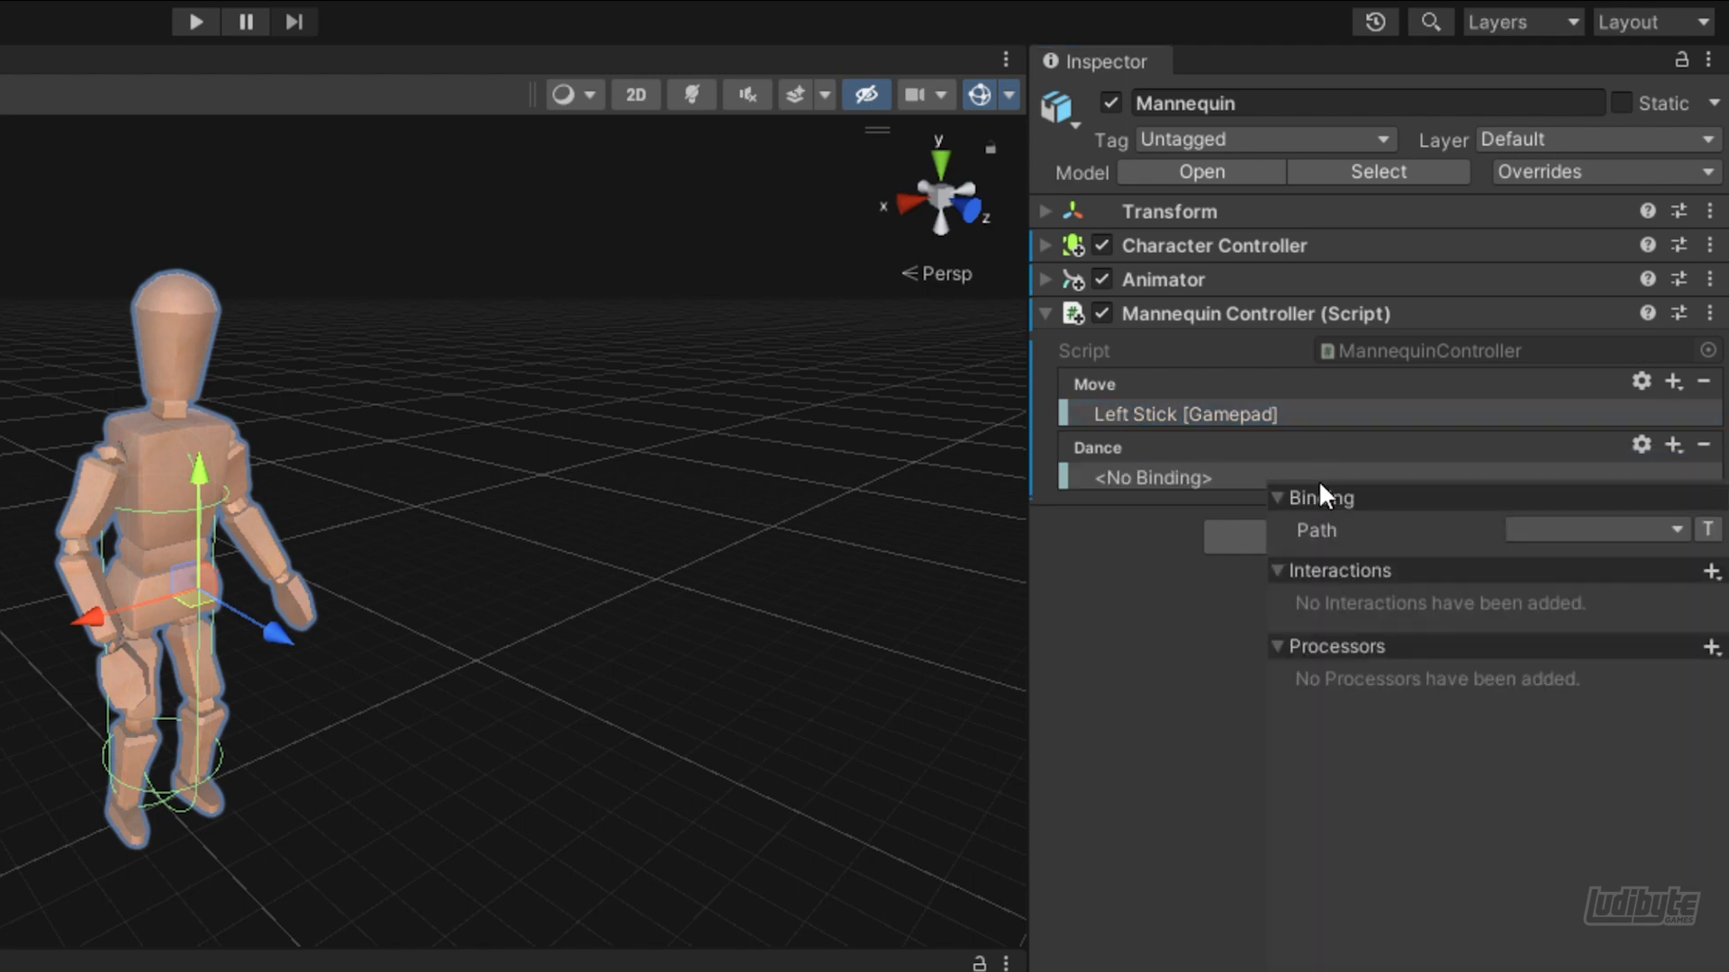
left_click(1536, 529)
left_click(1376, 662)
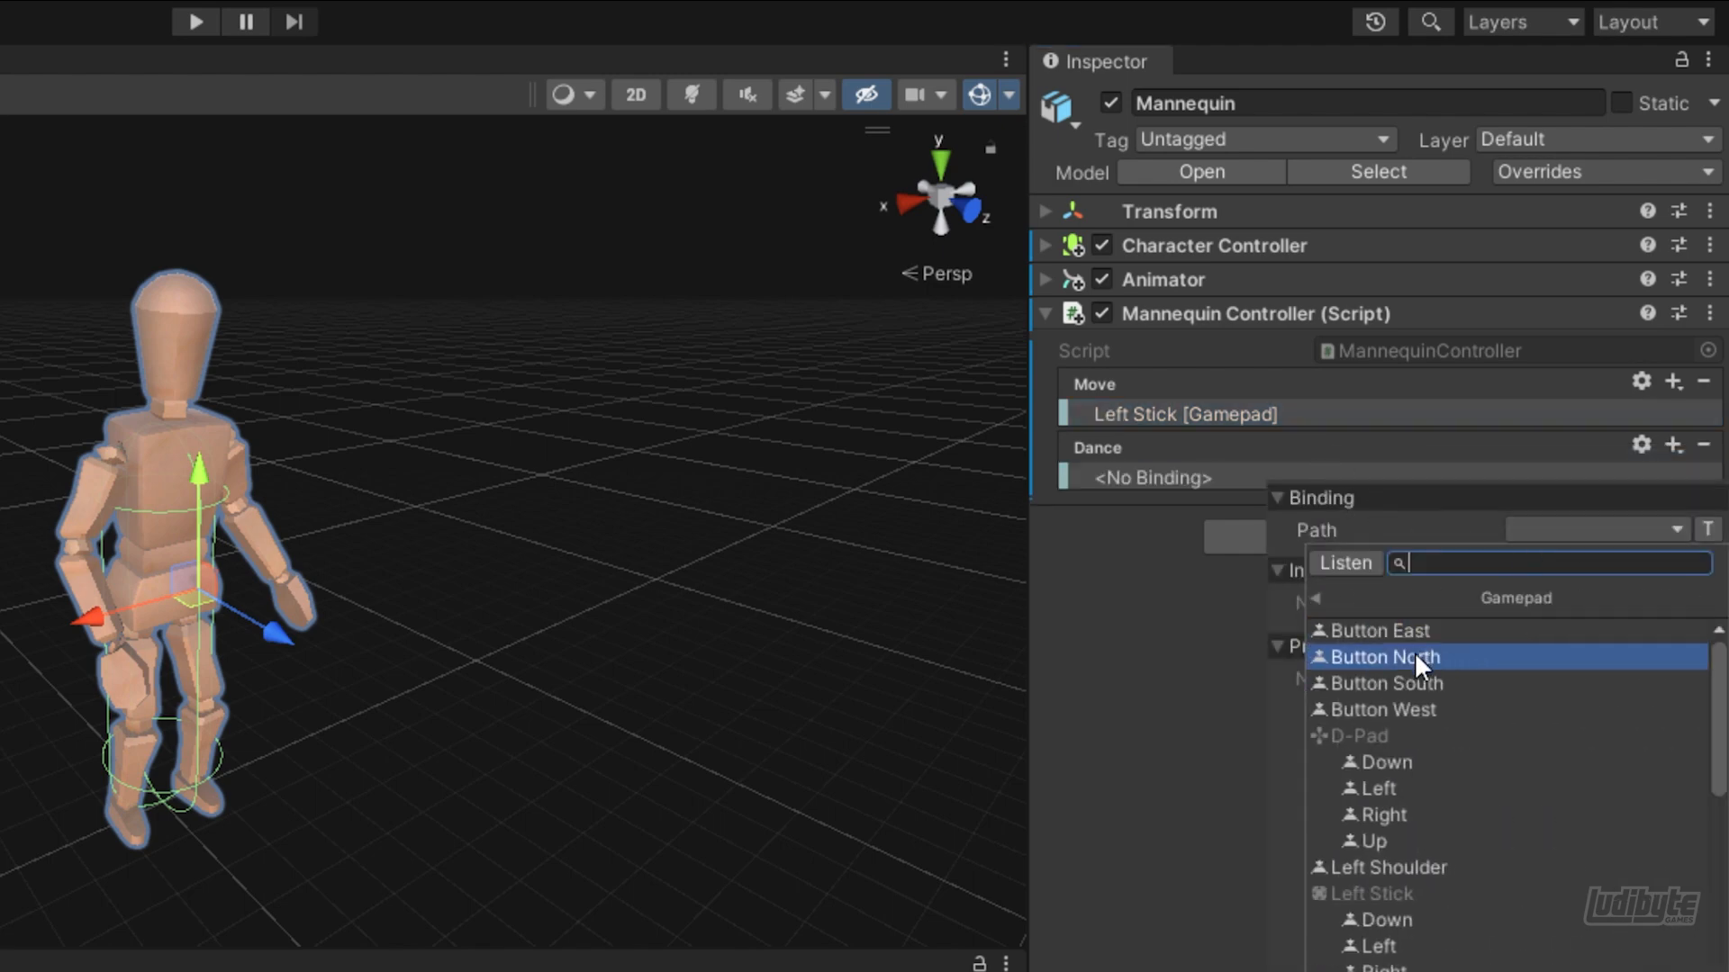
left_click(1405, 684)
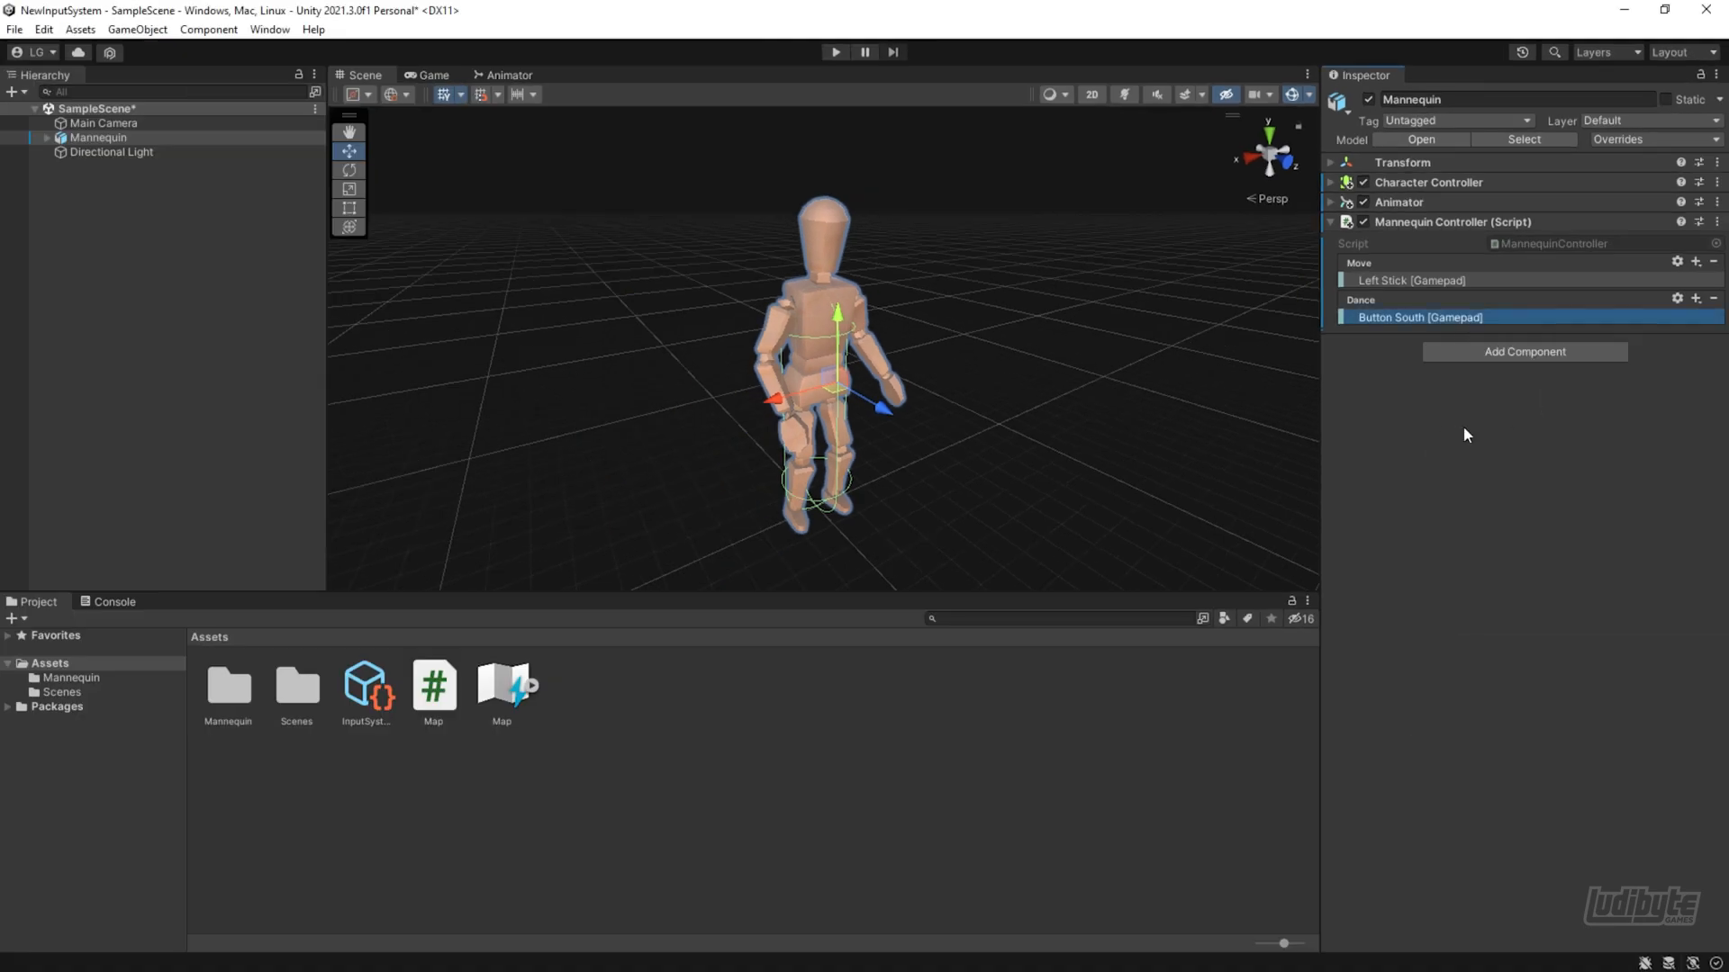
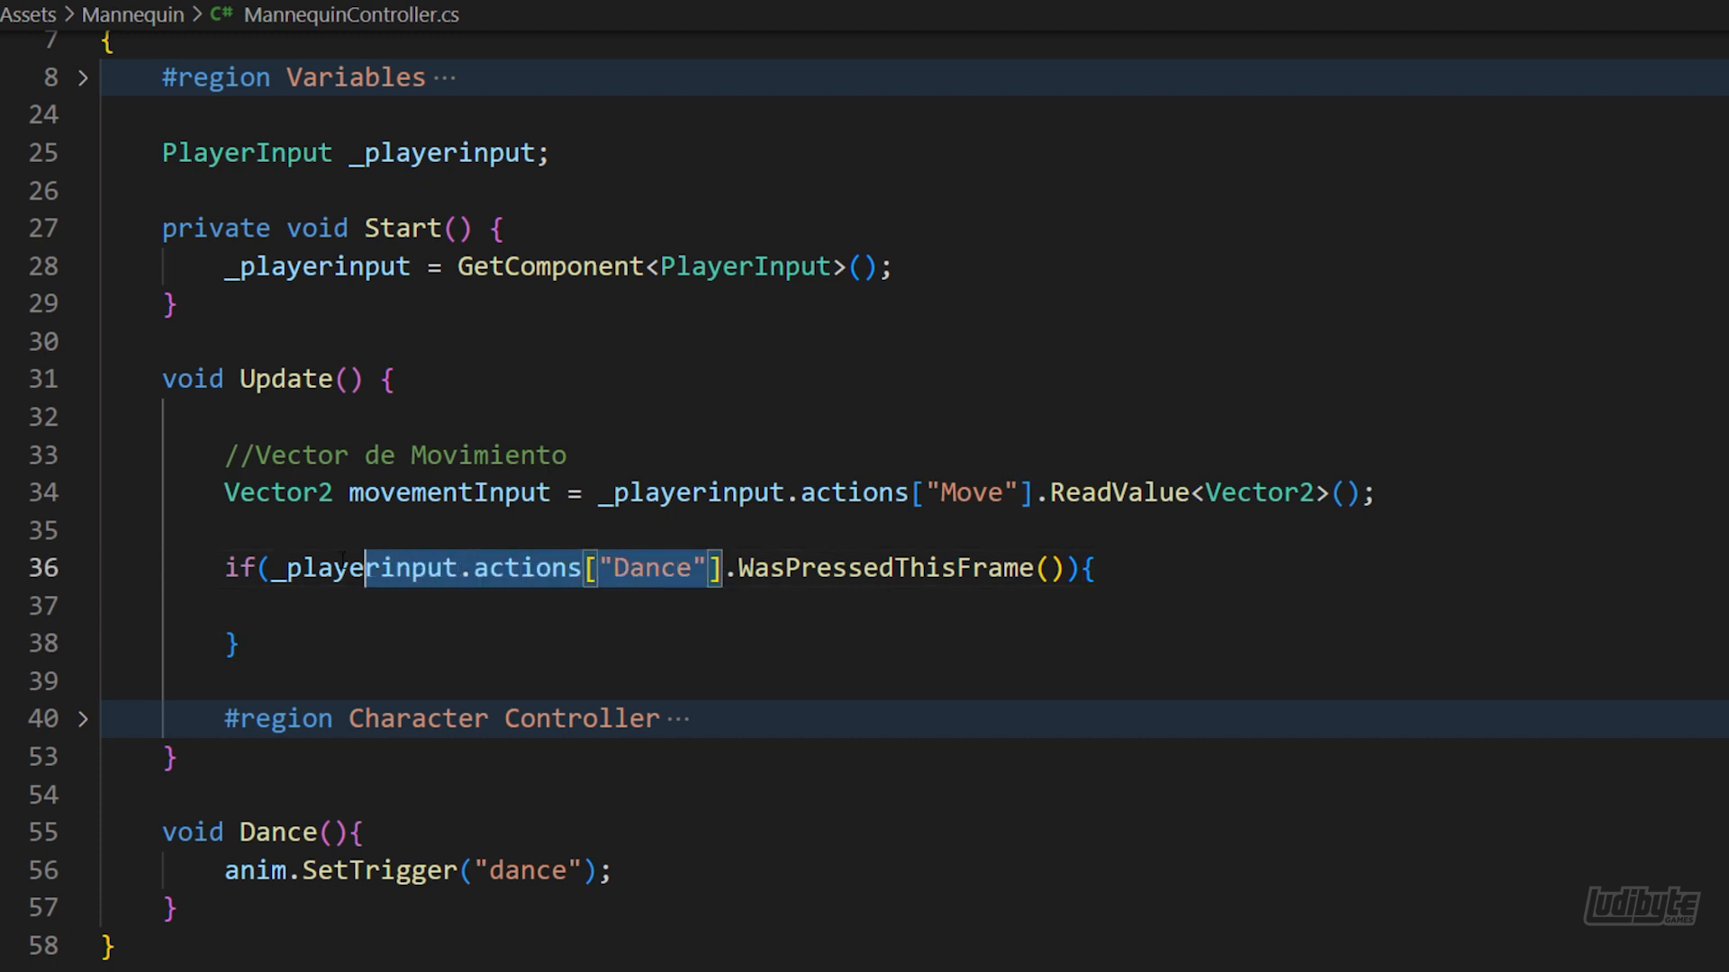
Cut _playerinput.actions["Dance"] out of the if condition in Update and delete the remaining if block
key("ctrl+x")
left_click_drag(241, 644, 1377, 493)
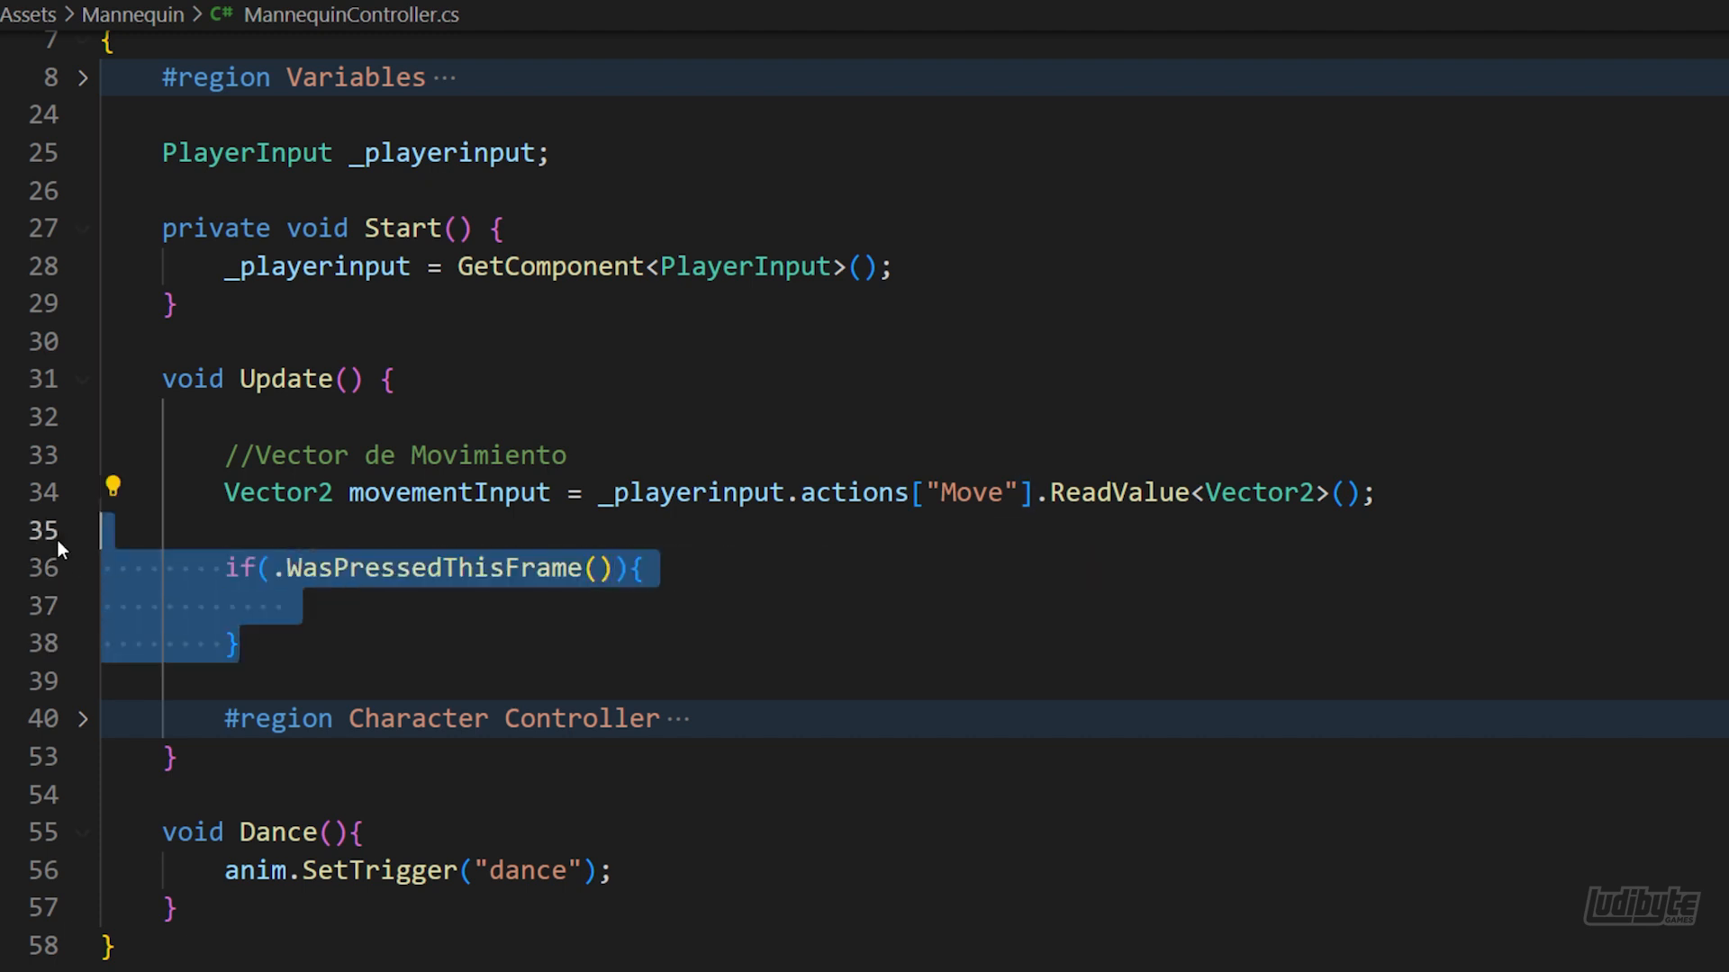
key("Delete")
In Start, below the GetComponent line, add _playerinput.actions["Dance"].performed += ctx => Dance();
left_click(911, 268)
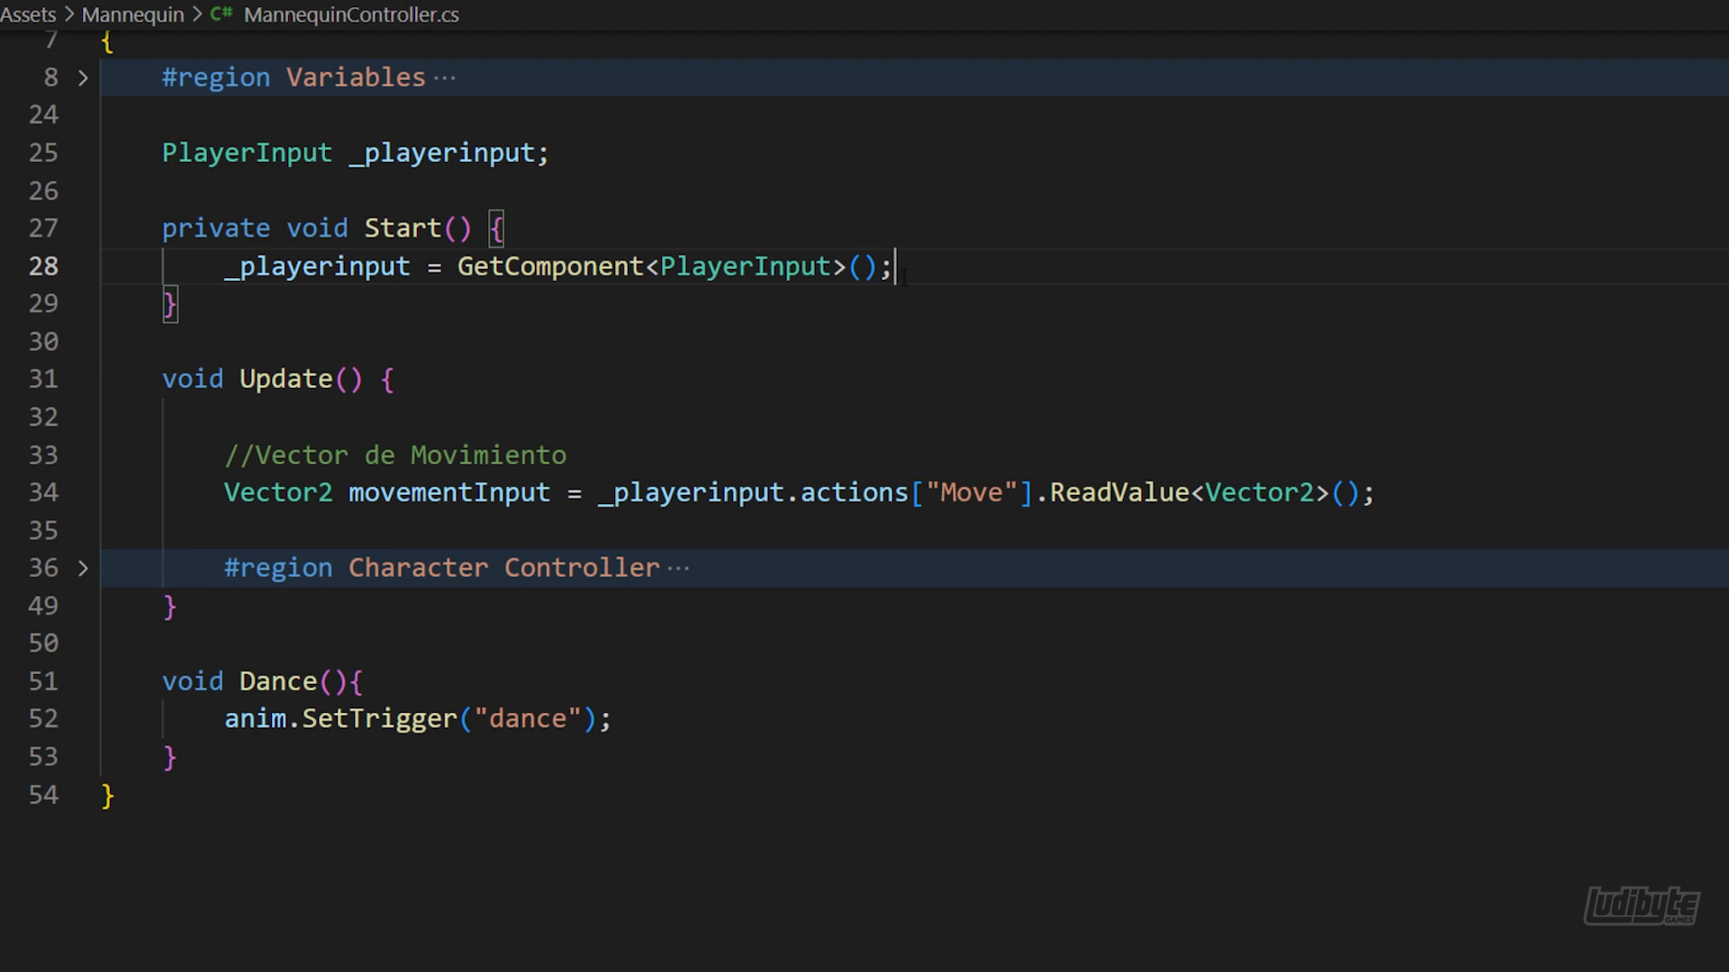
key("Return")
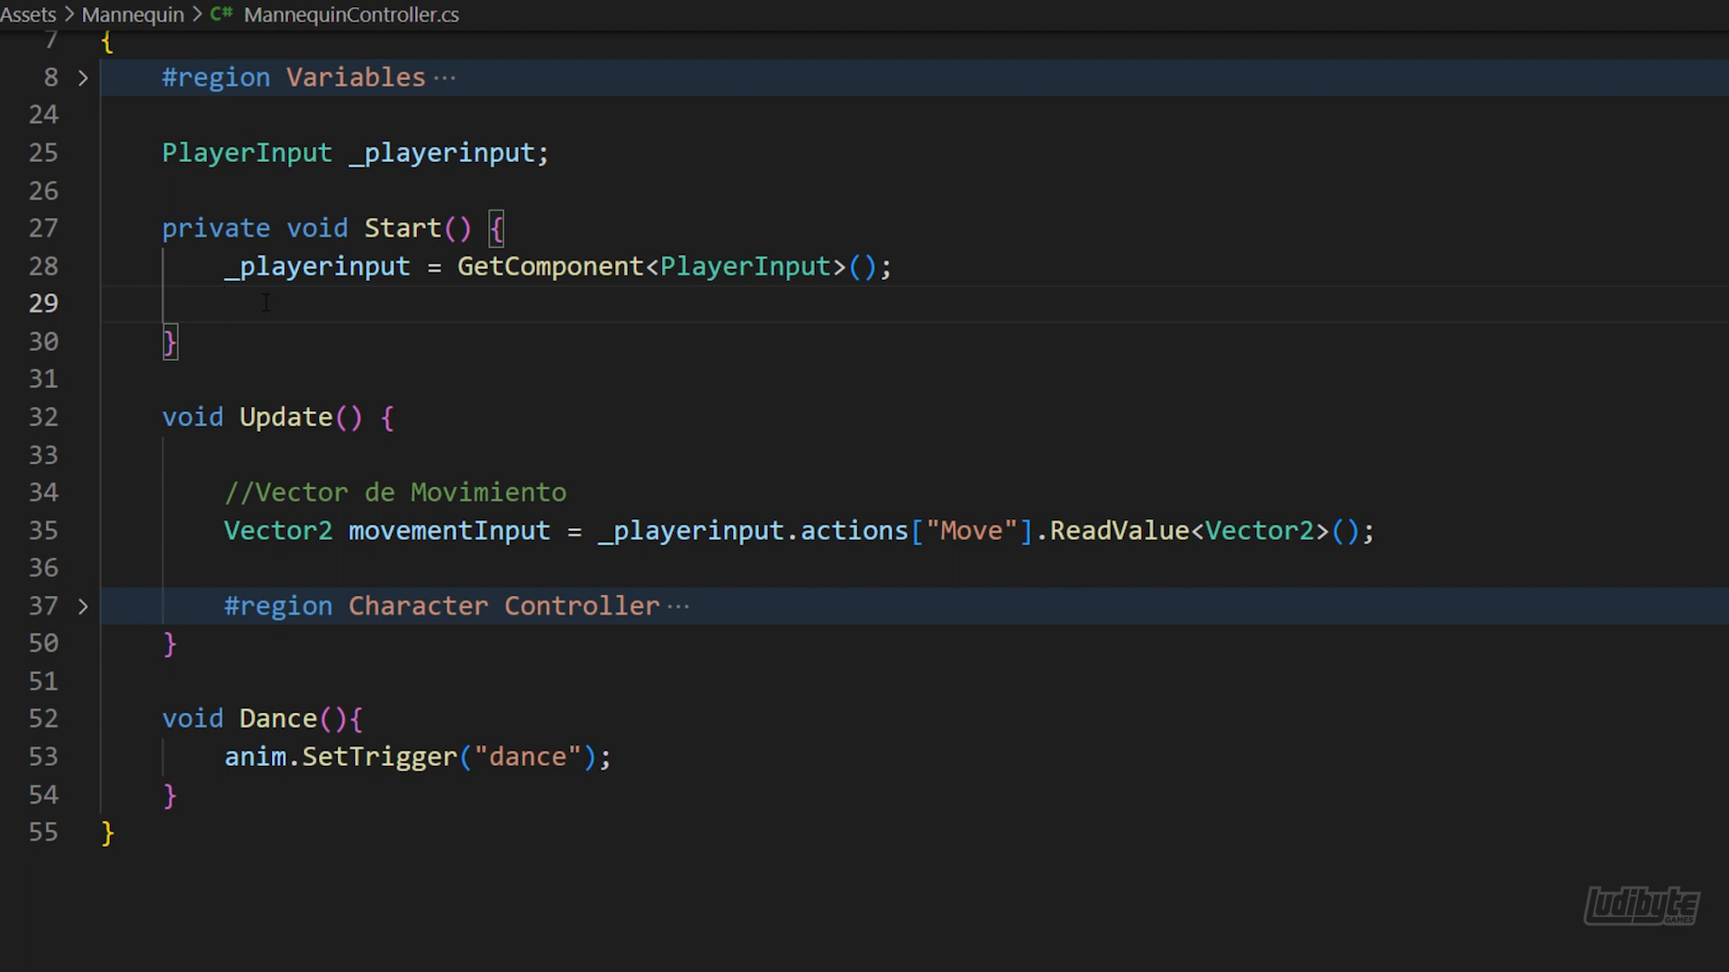
type("_playerinput.actions[\"Dance\"]")
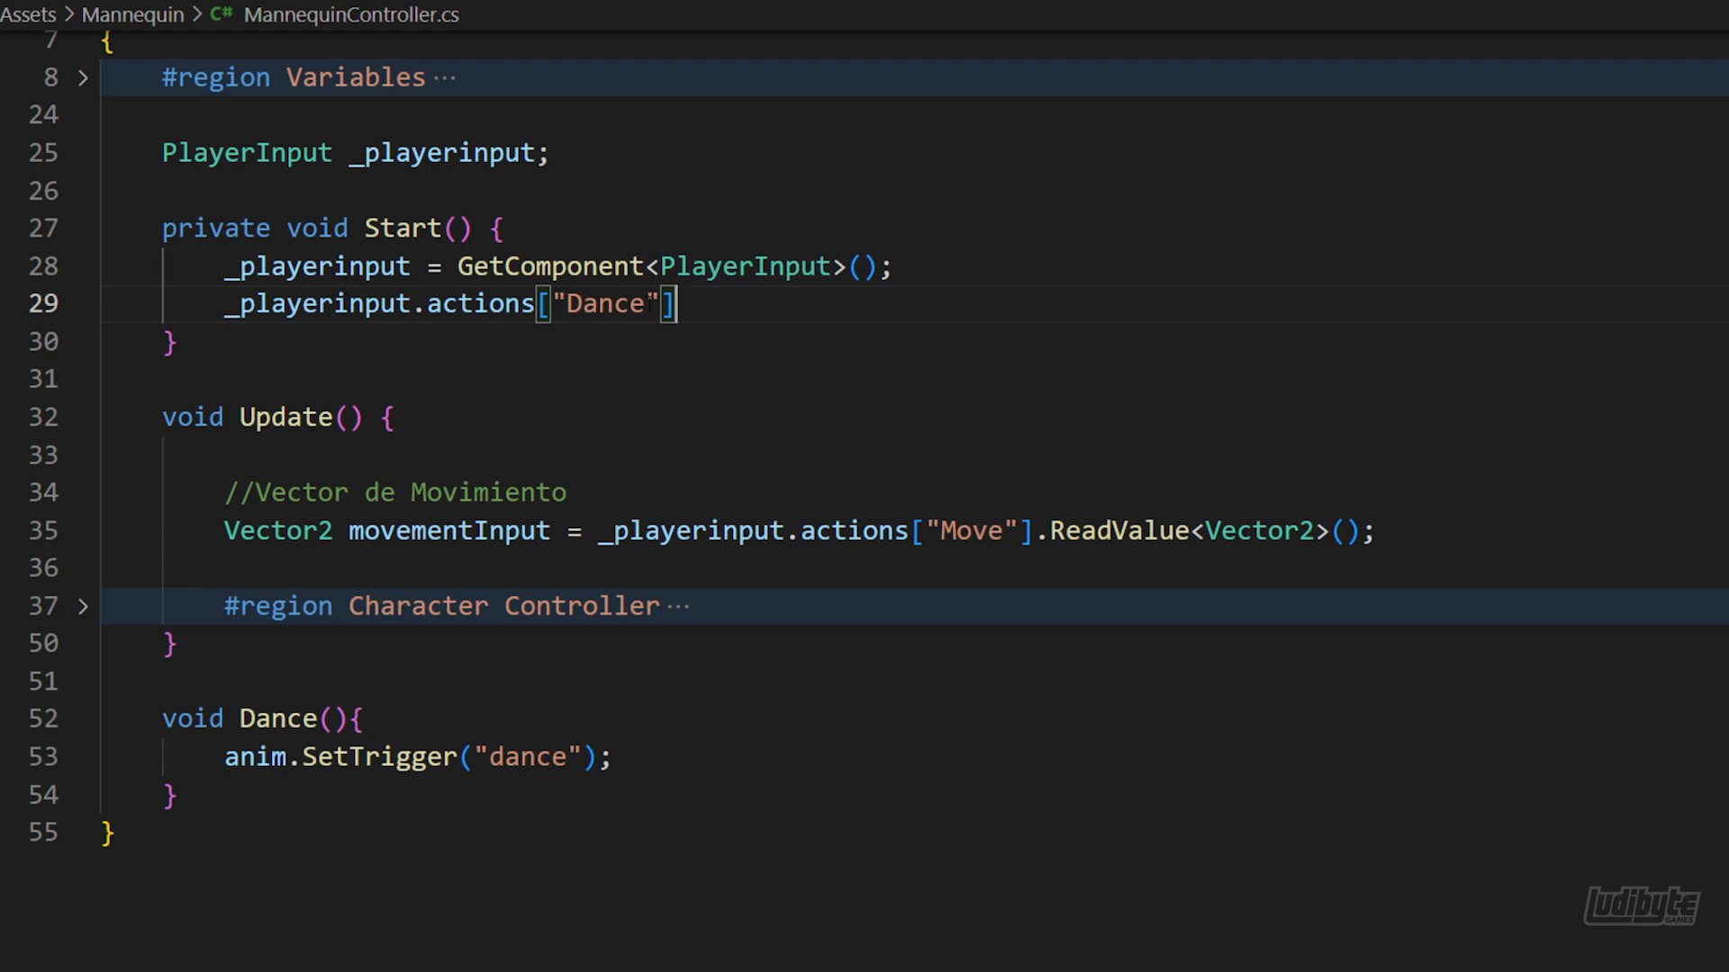
type(".performed ")
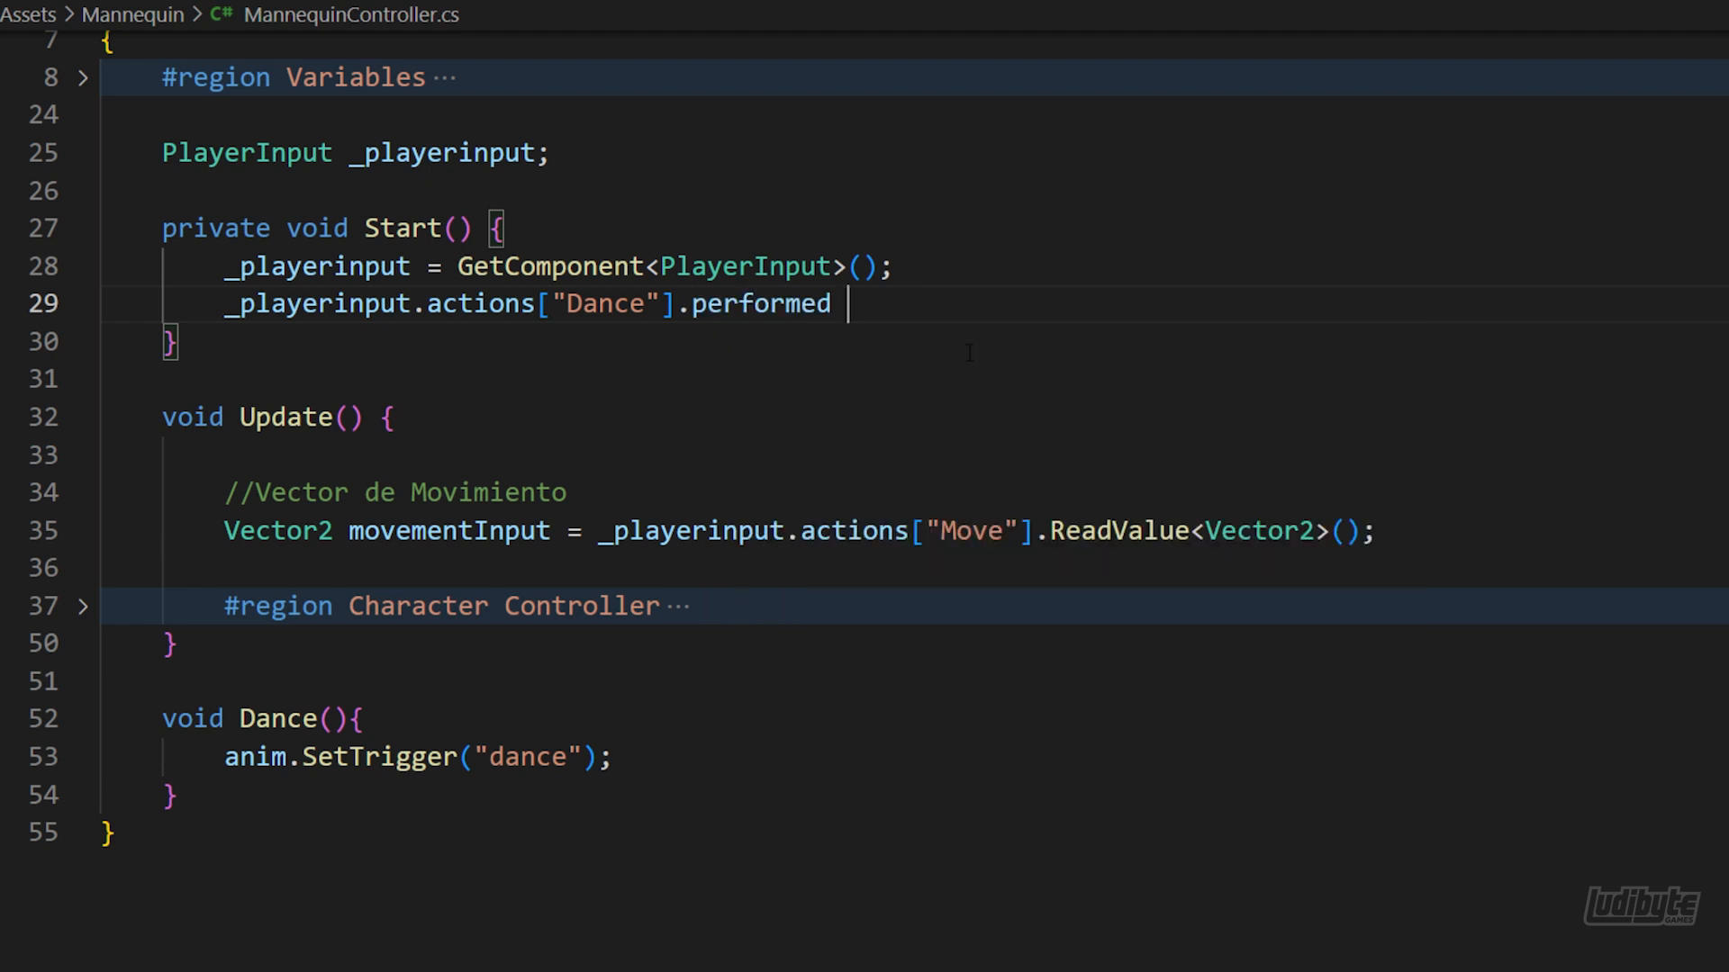
type("+= c")
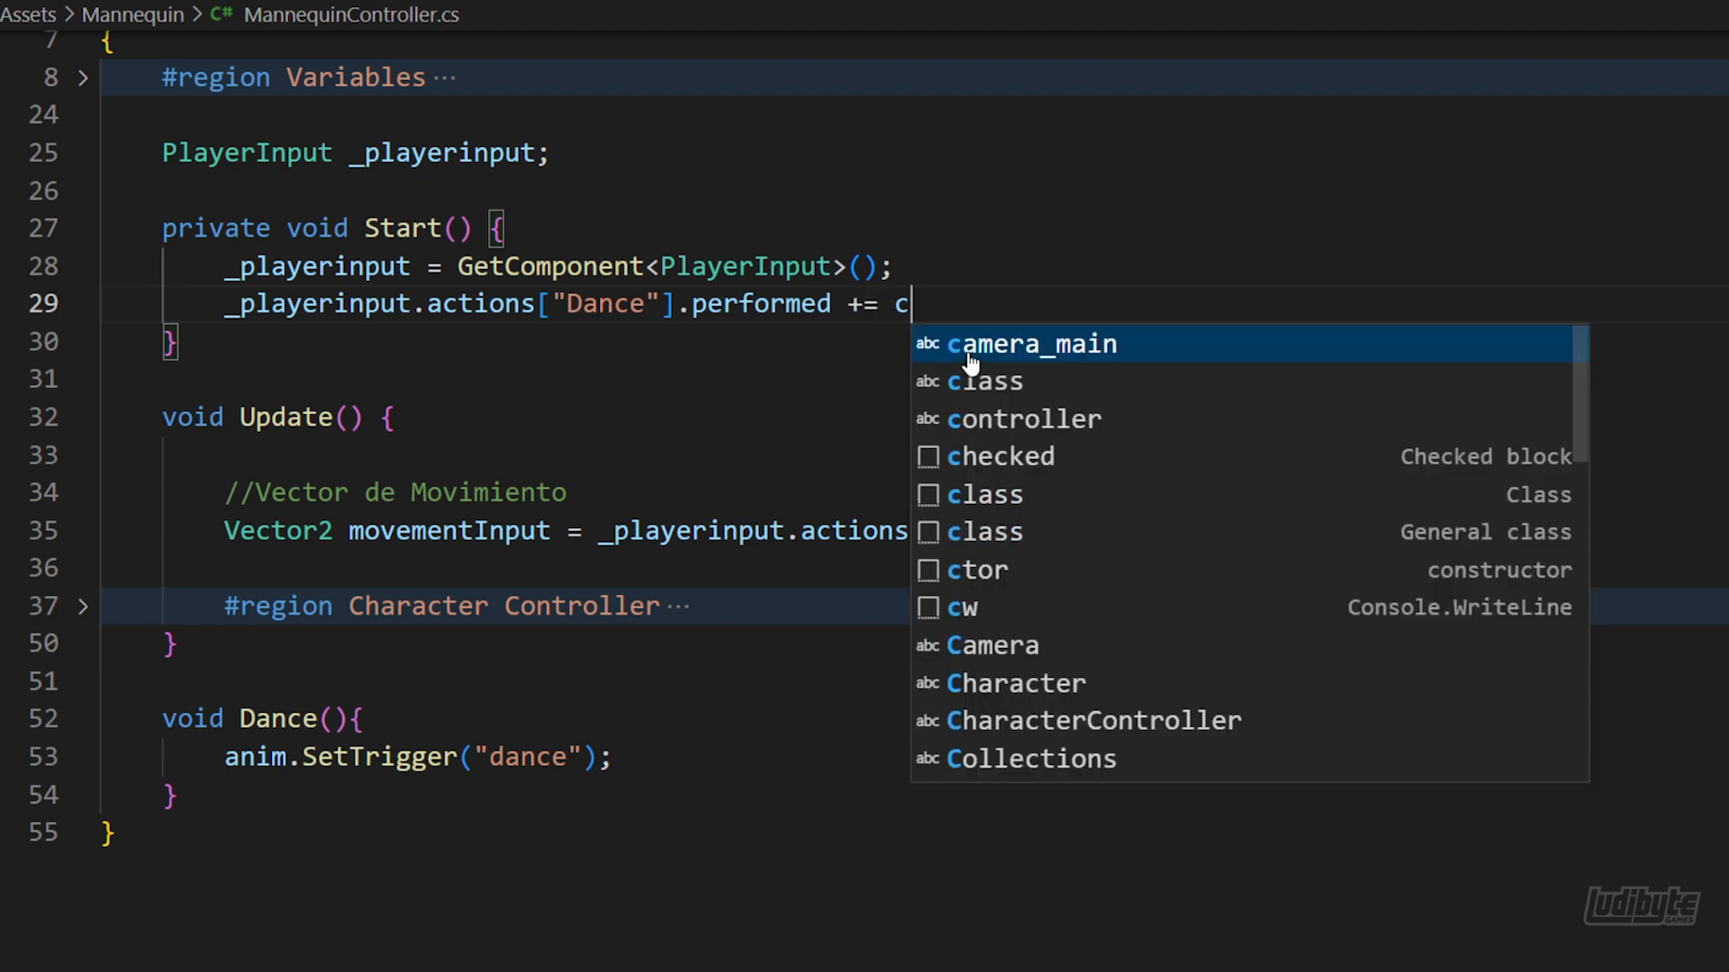
type("tx =")
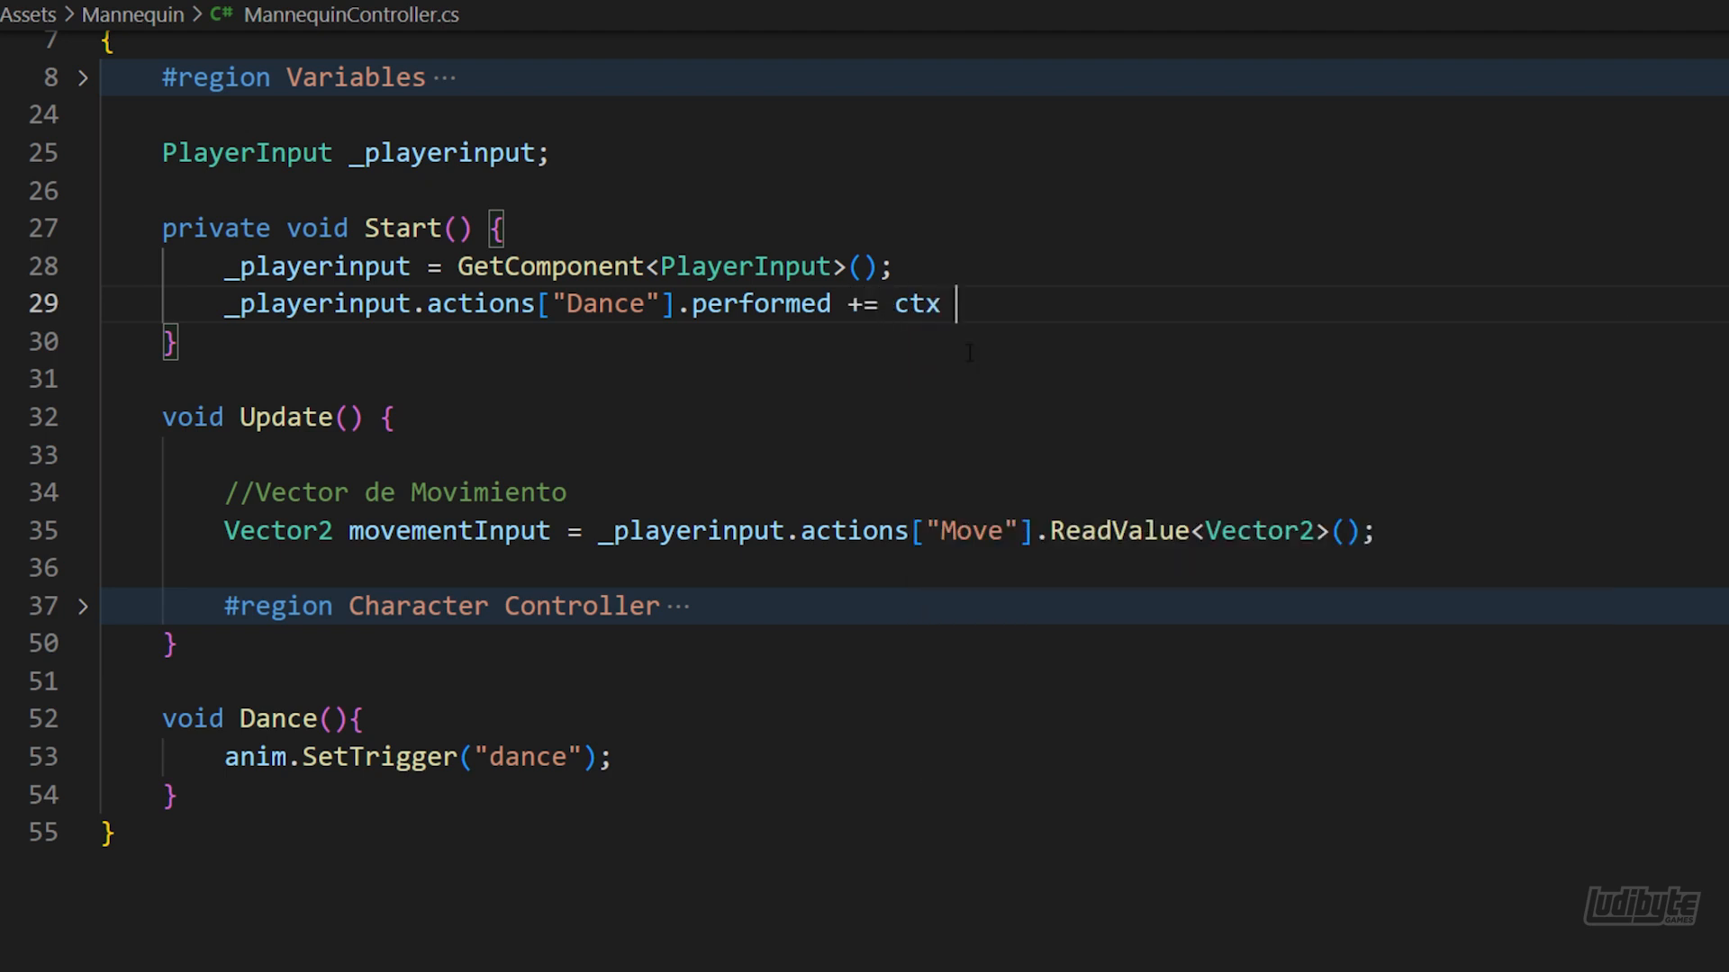
type("> Dance();")
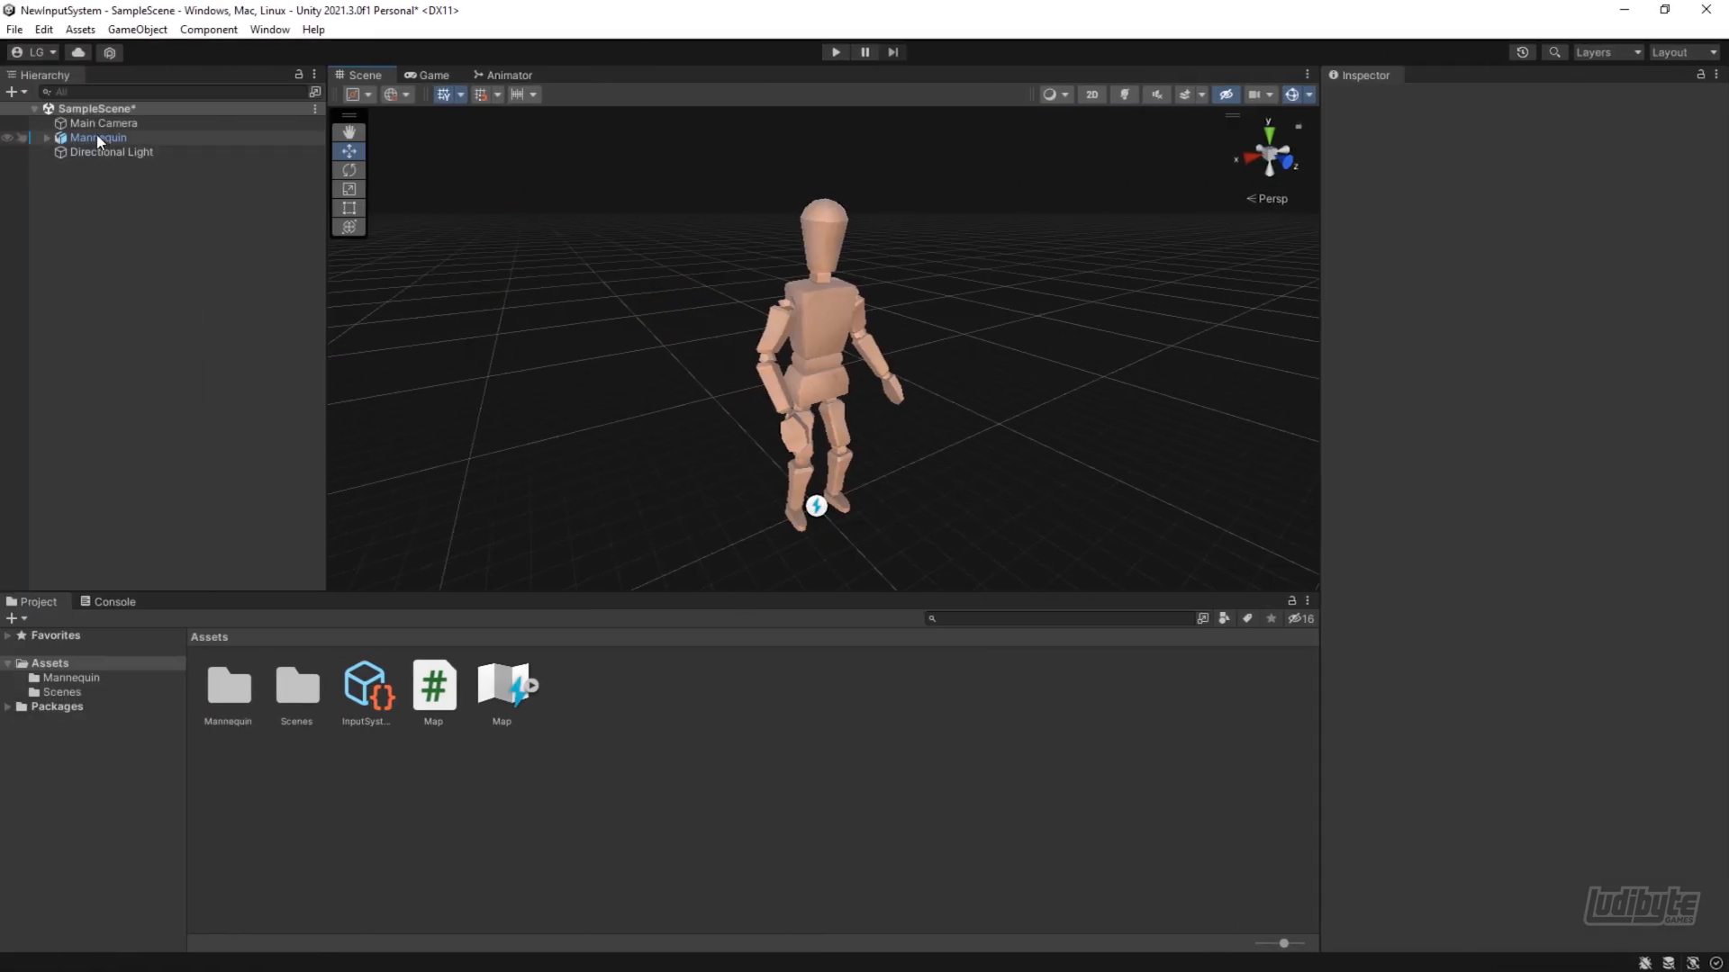
In Unity, set the behavior of the Mannequin's Player Input component to Invoke Unity Events
left_click(167, 138)
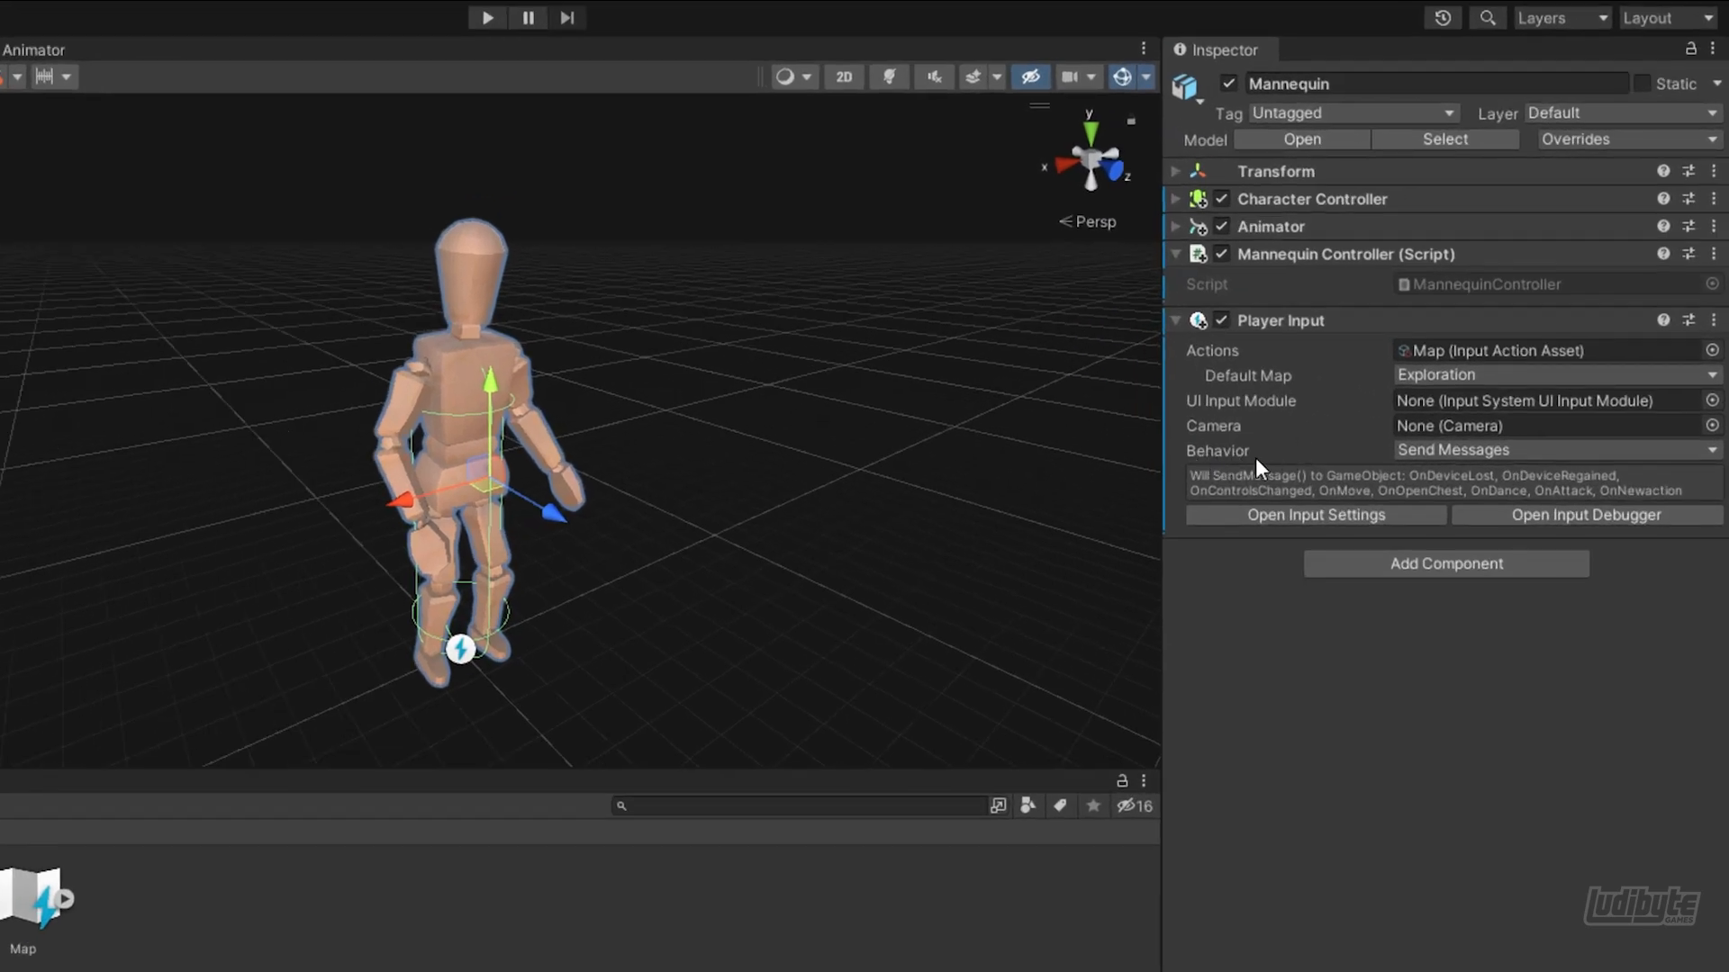
left_click(1453, 450)
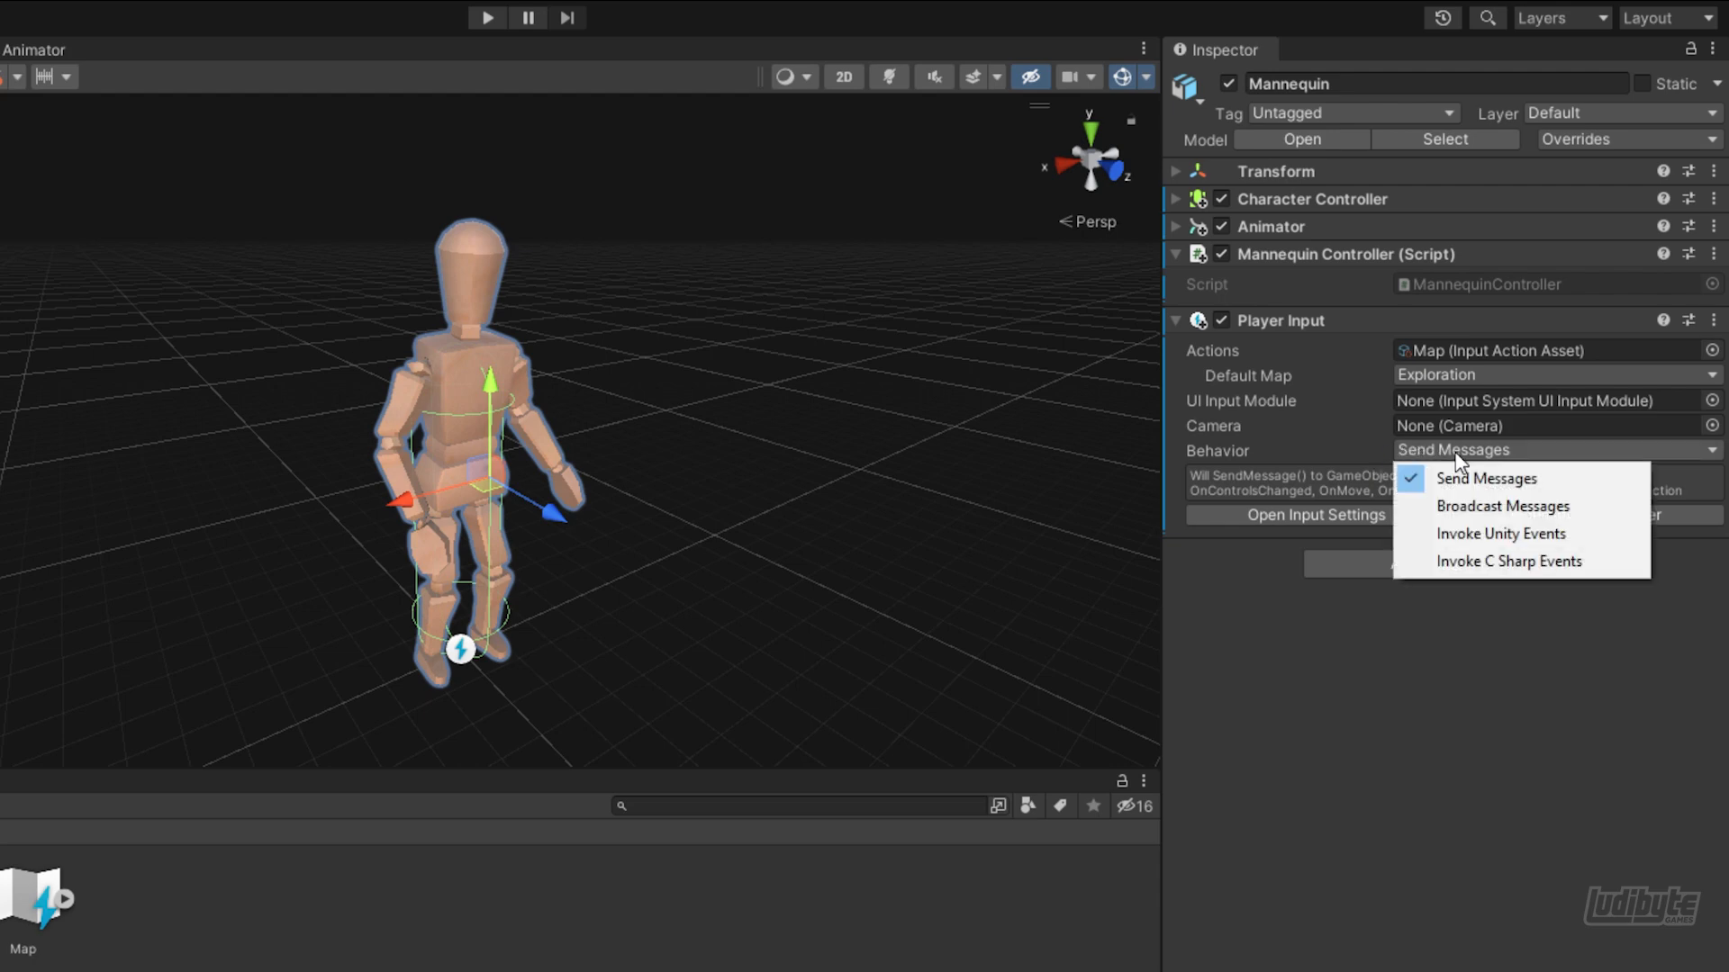
left_click(1478, 534)
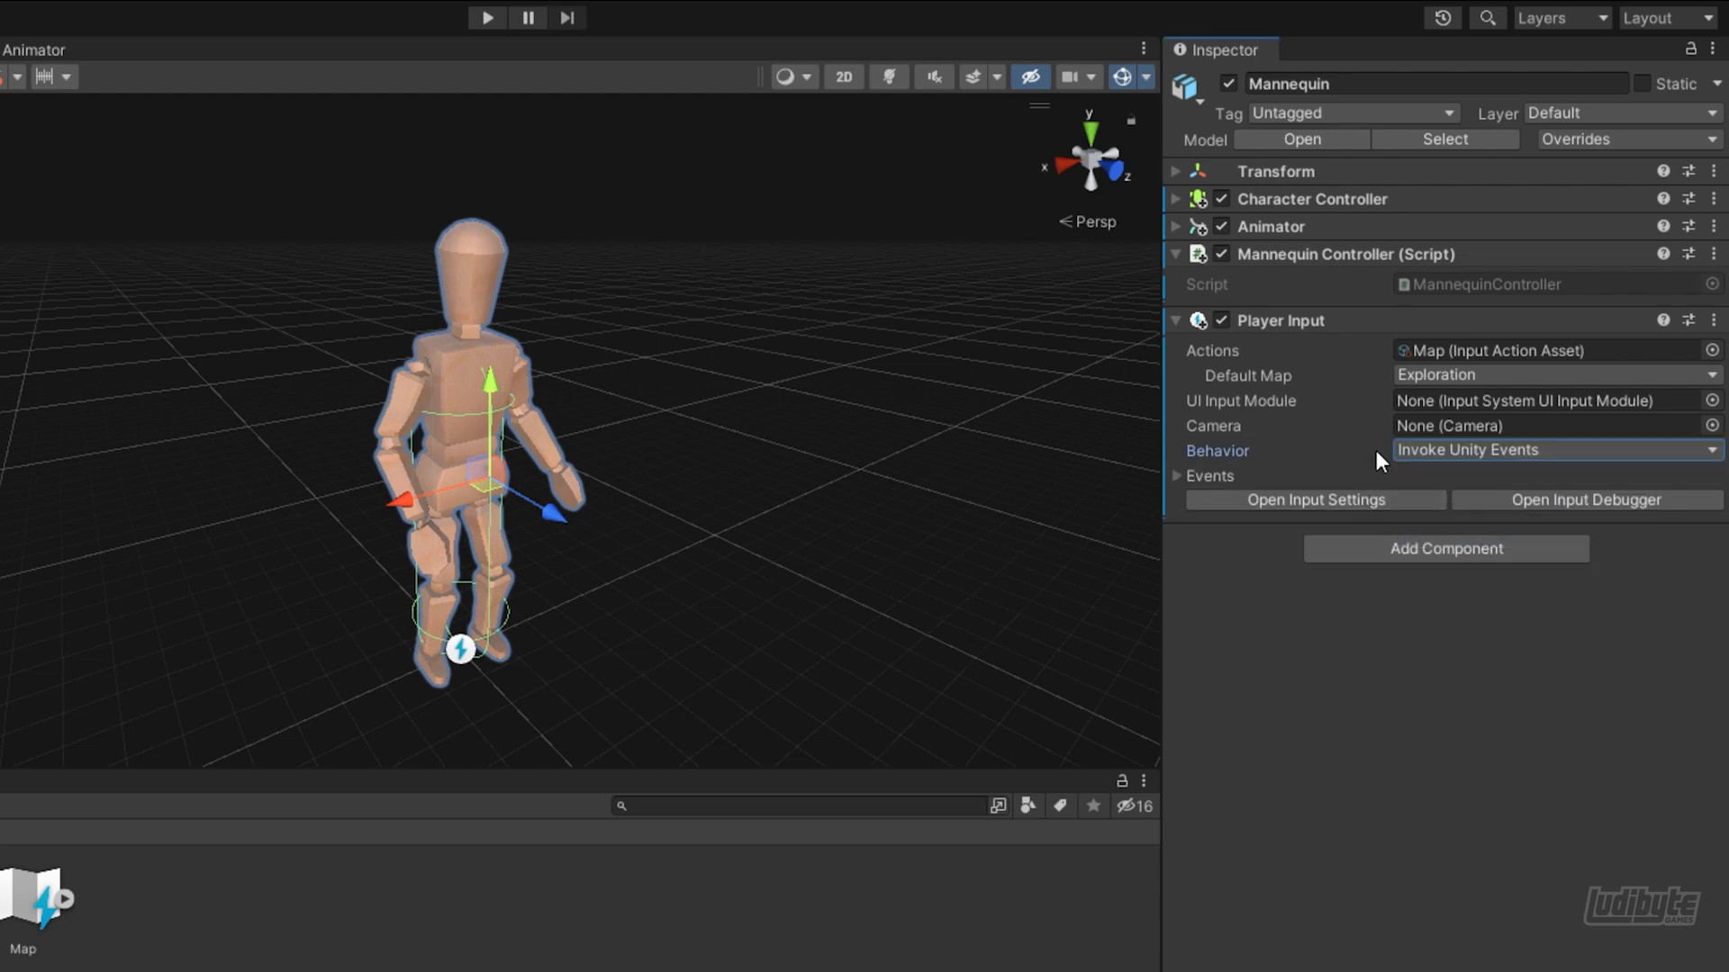
Add a listener to the Exploration map's Dance event that calls Dance () on the Mannequin Controller script
left_click(1176, 475)
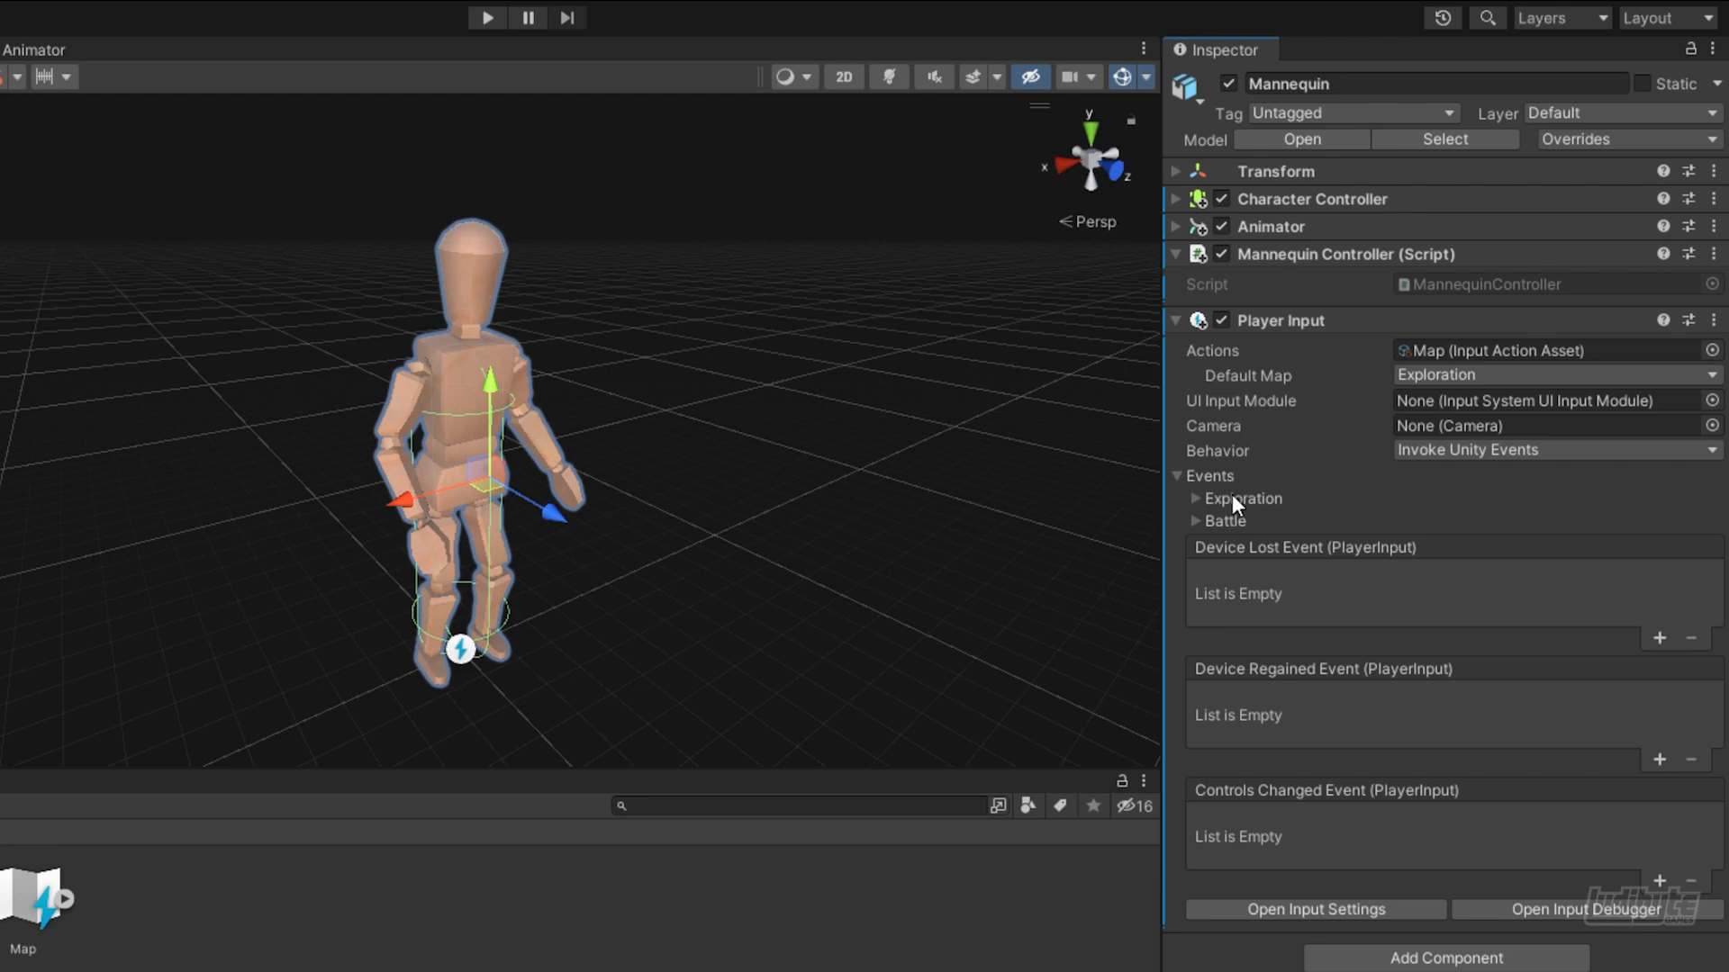
left_click(1196, 497)
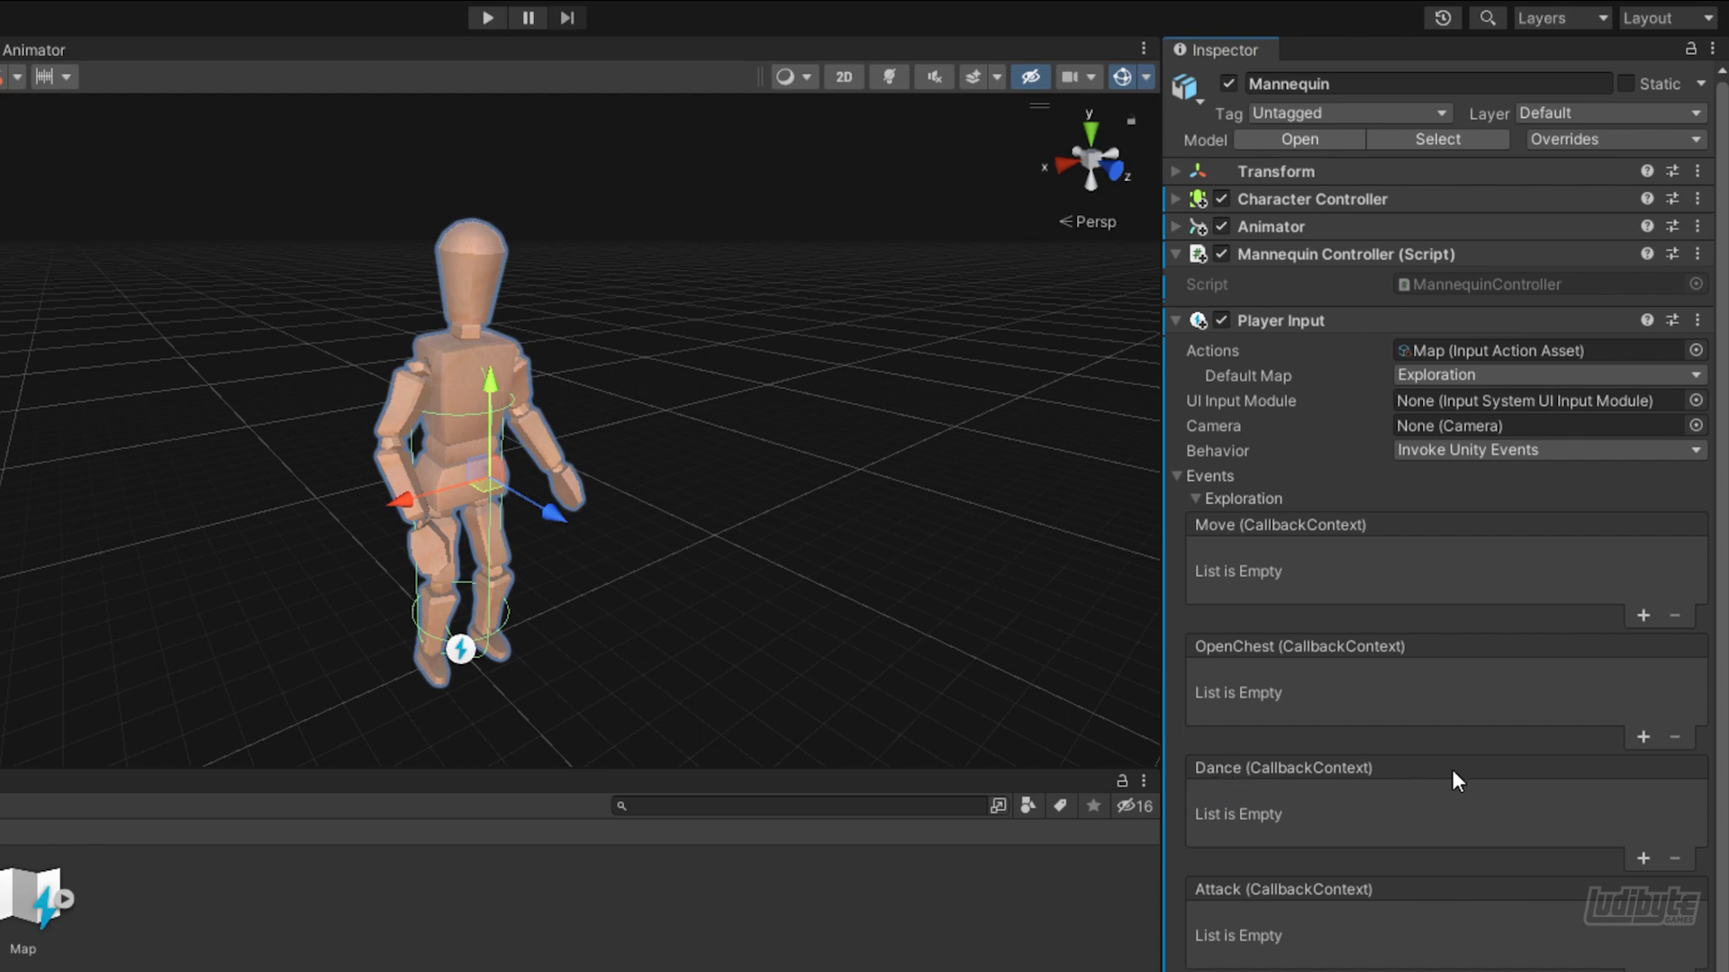
left_click(1642, 858)
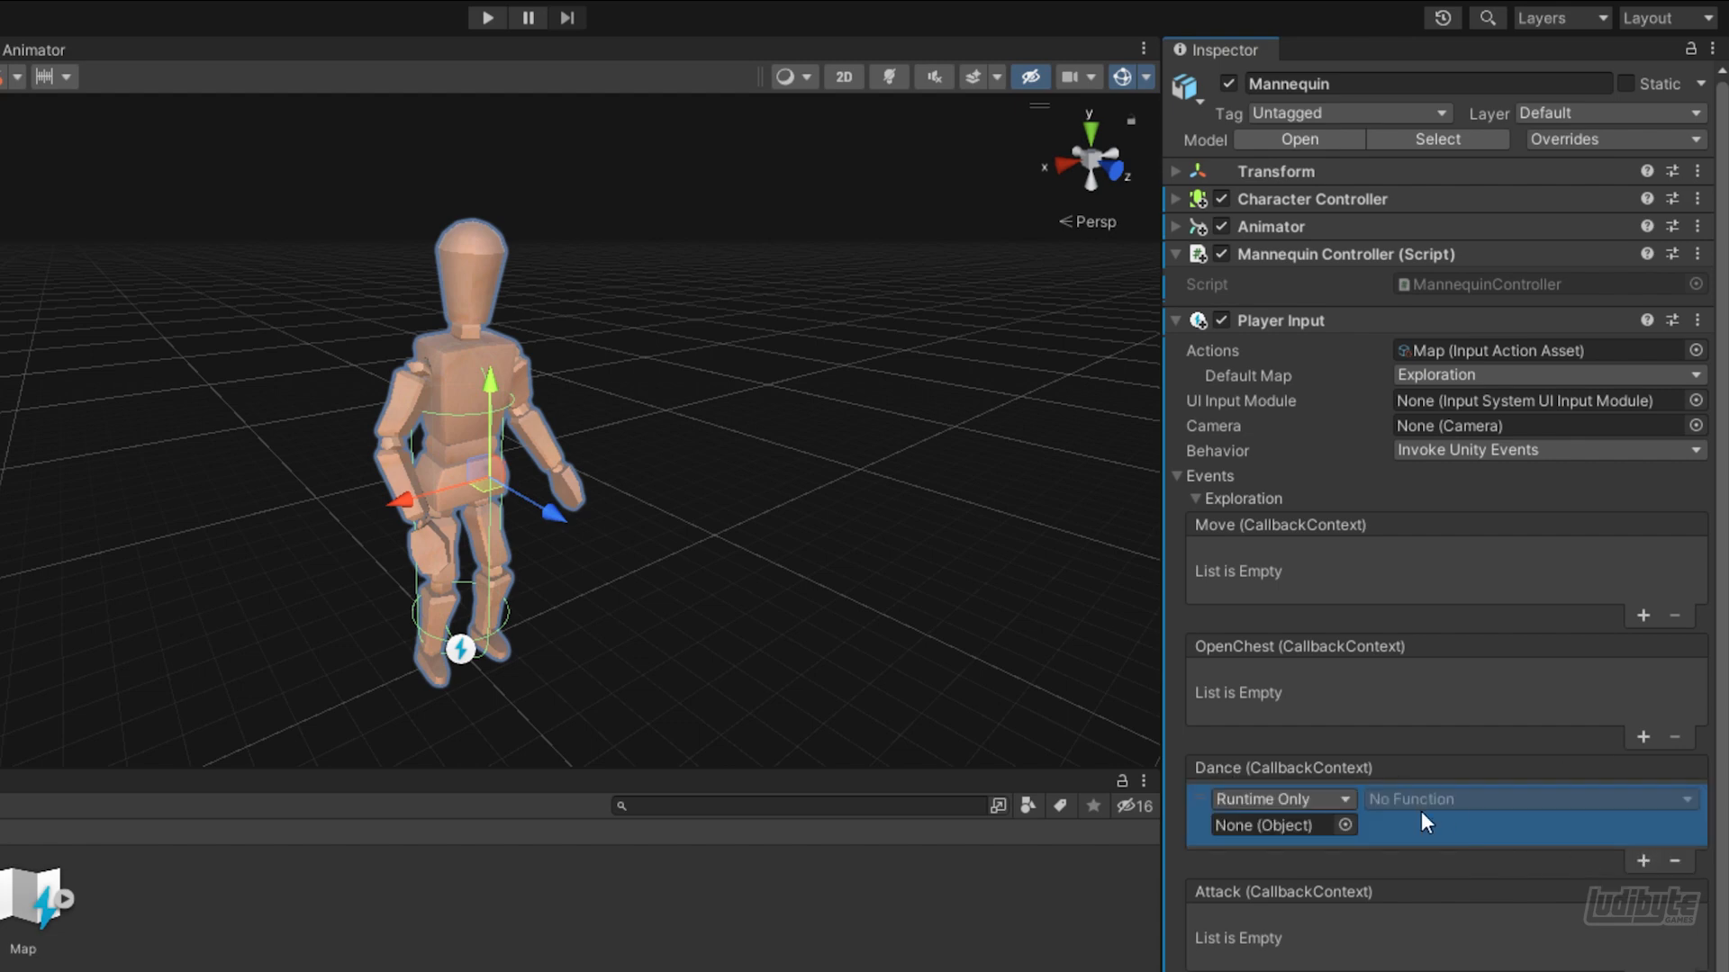
left_click_drag(1267, 252, 1280, 828)
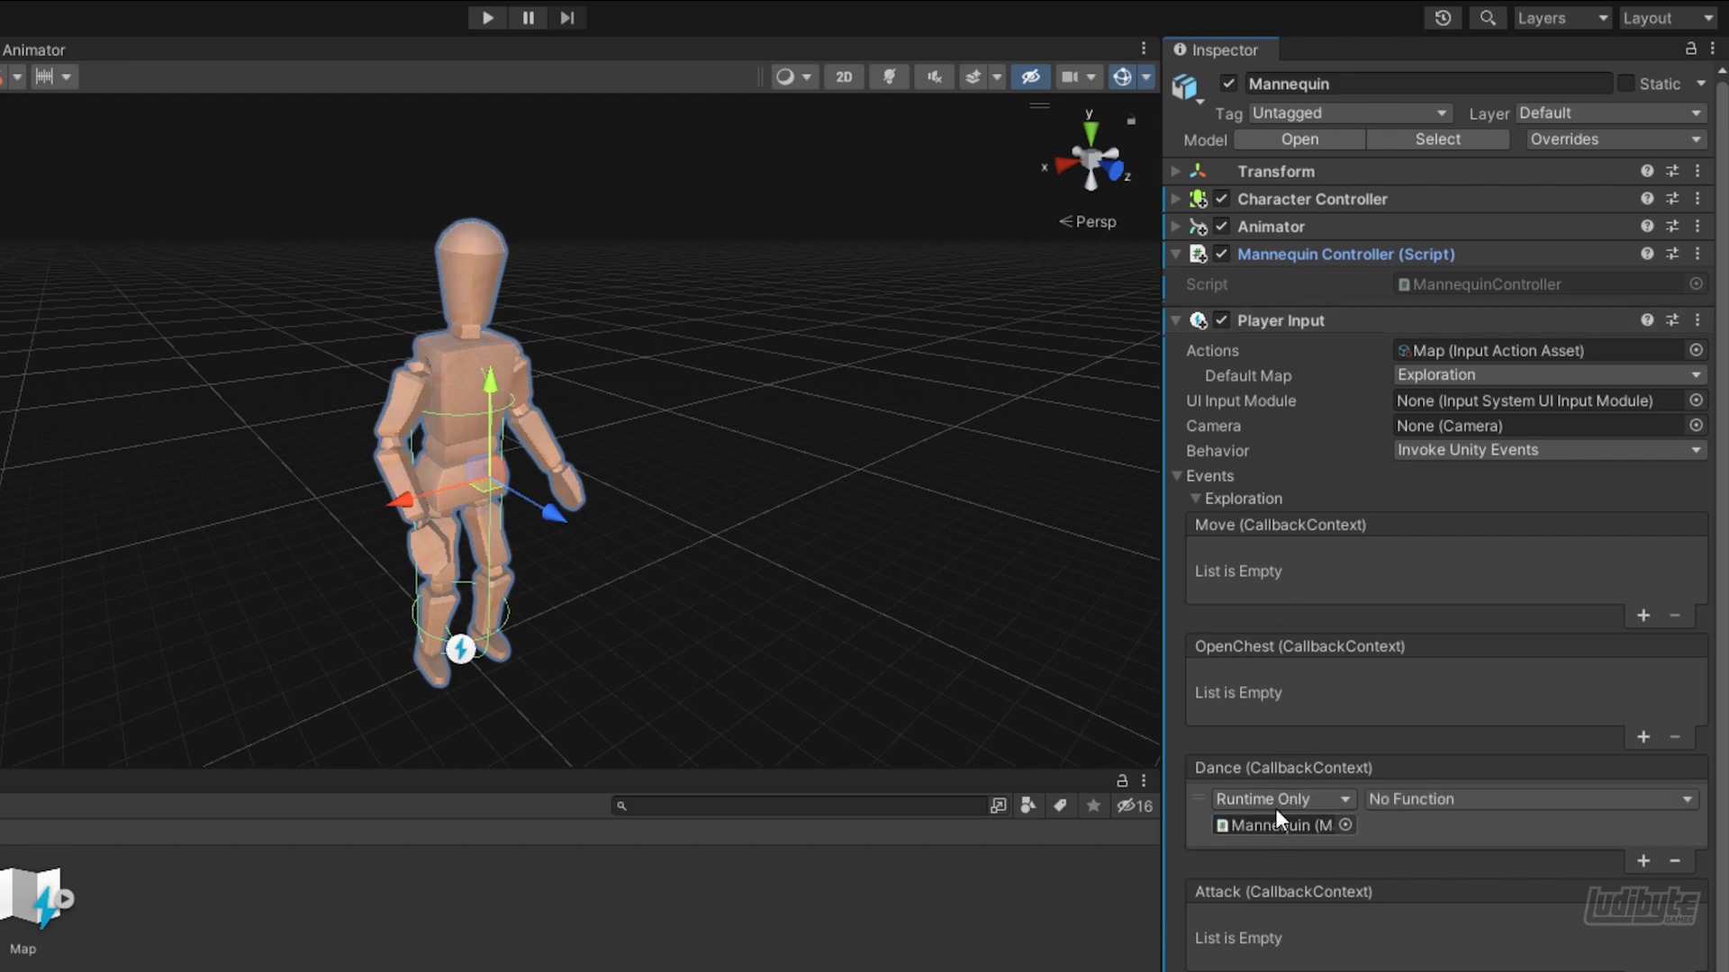
left_click(1439, 797)
mouse_move(1476, 967)
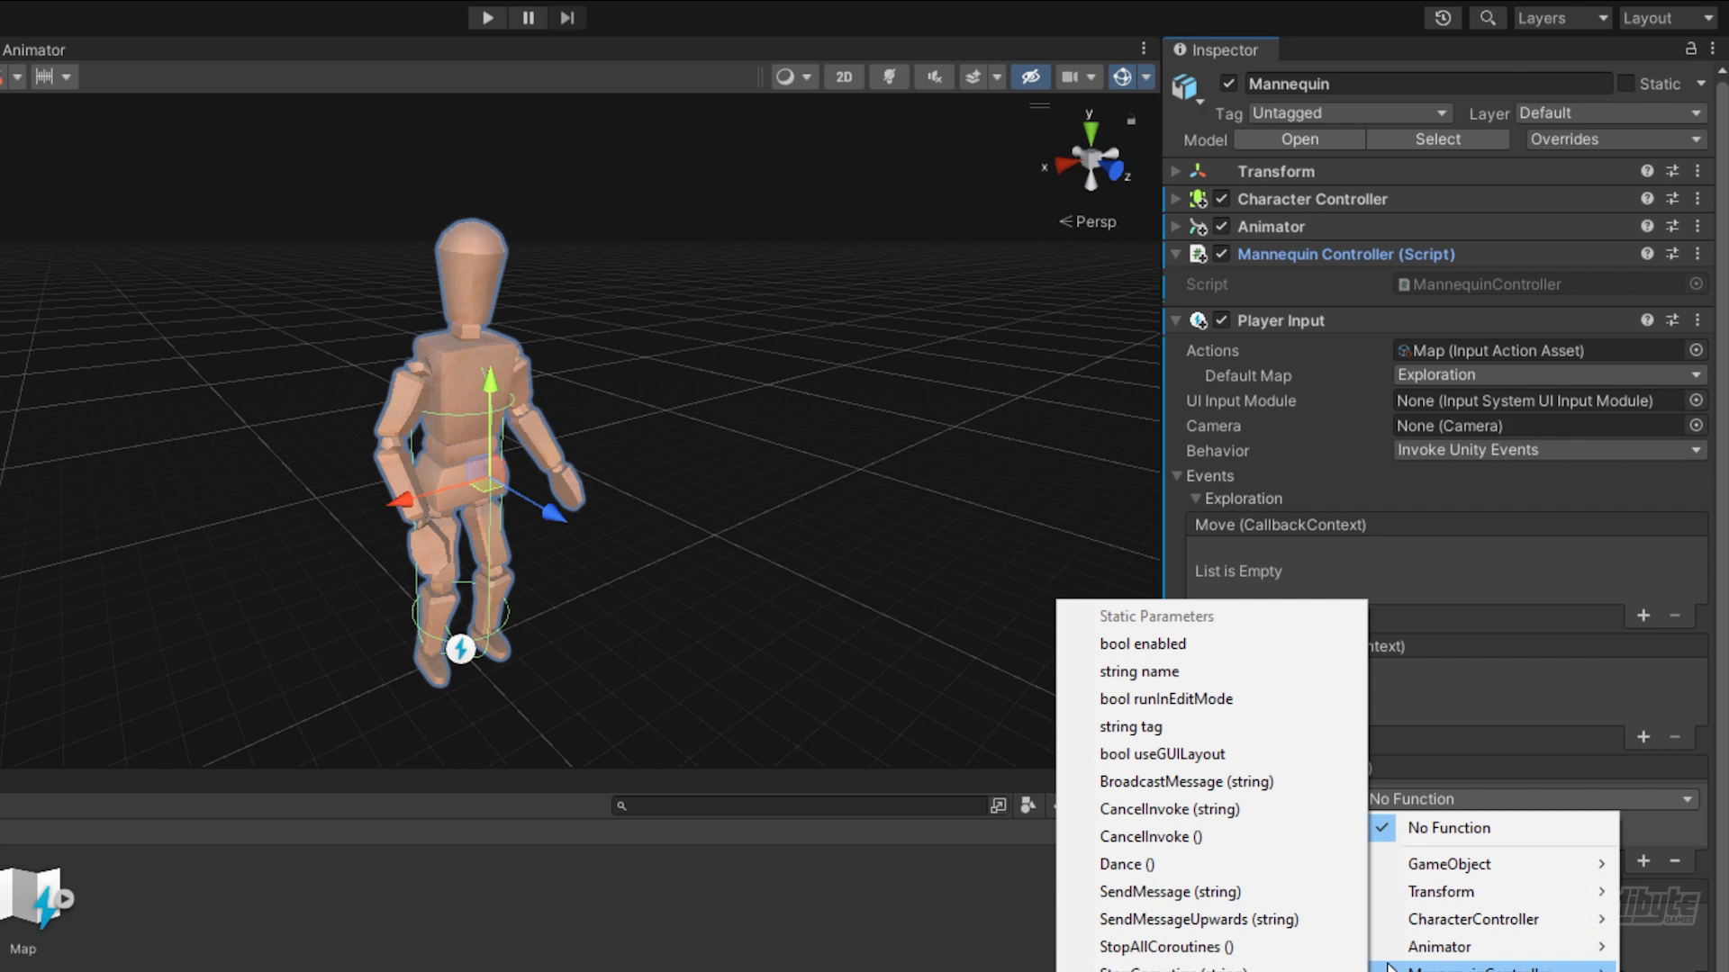
left_click(1129, 865)
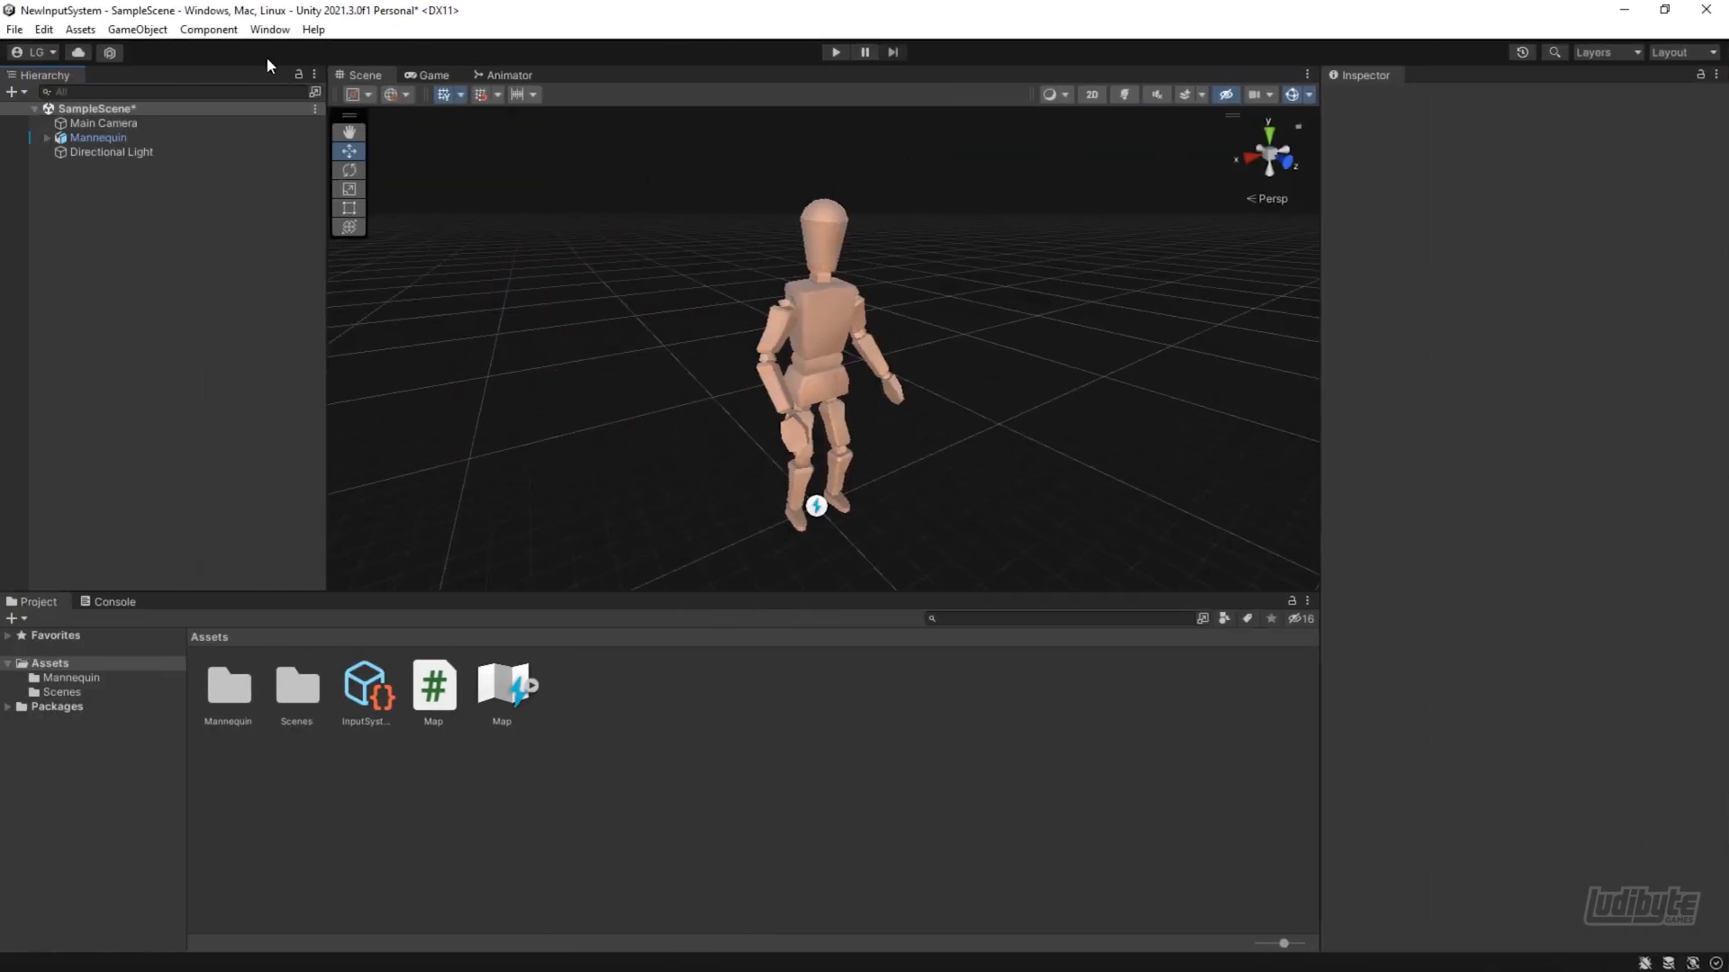
Open the Input Debugger and examine the input devices it lists
left_click(269, 30)
mouse_move(304, 444)
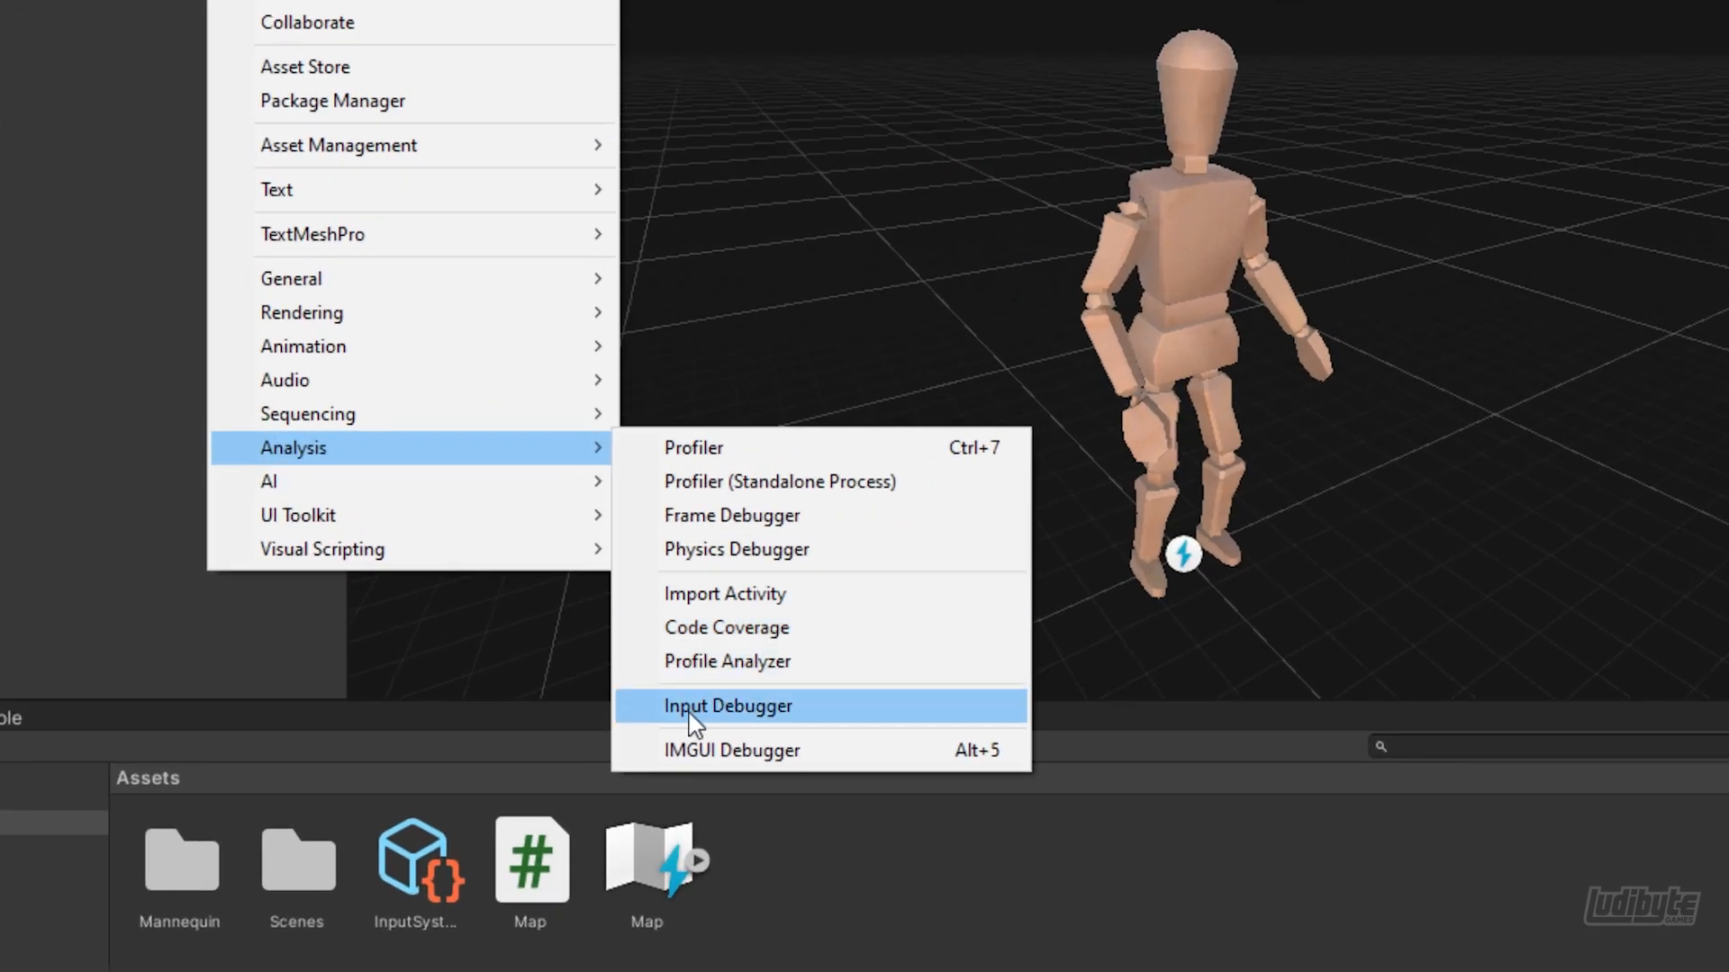
left_click(716, 708)
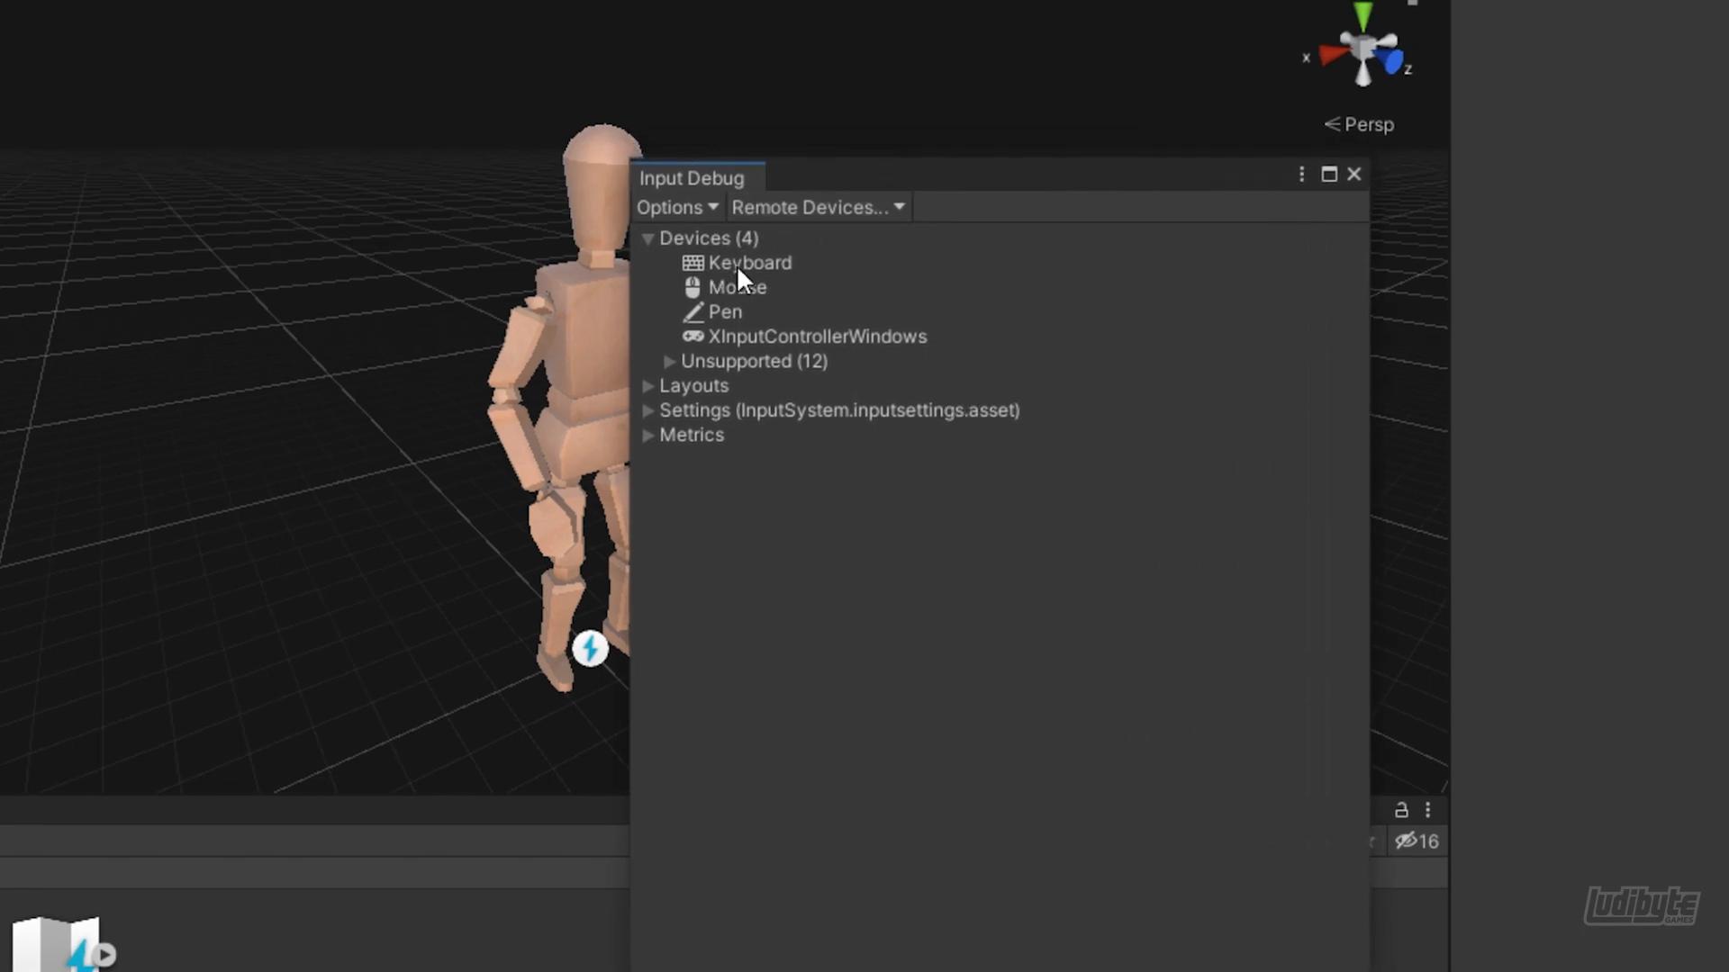
left_click(732, 312)
left_click(731, 262)
left_click(727, 287)
left_click(724, 311)
left_click(725, 335)
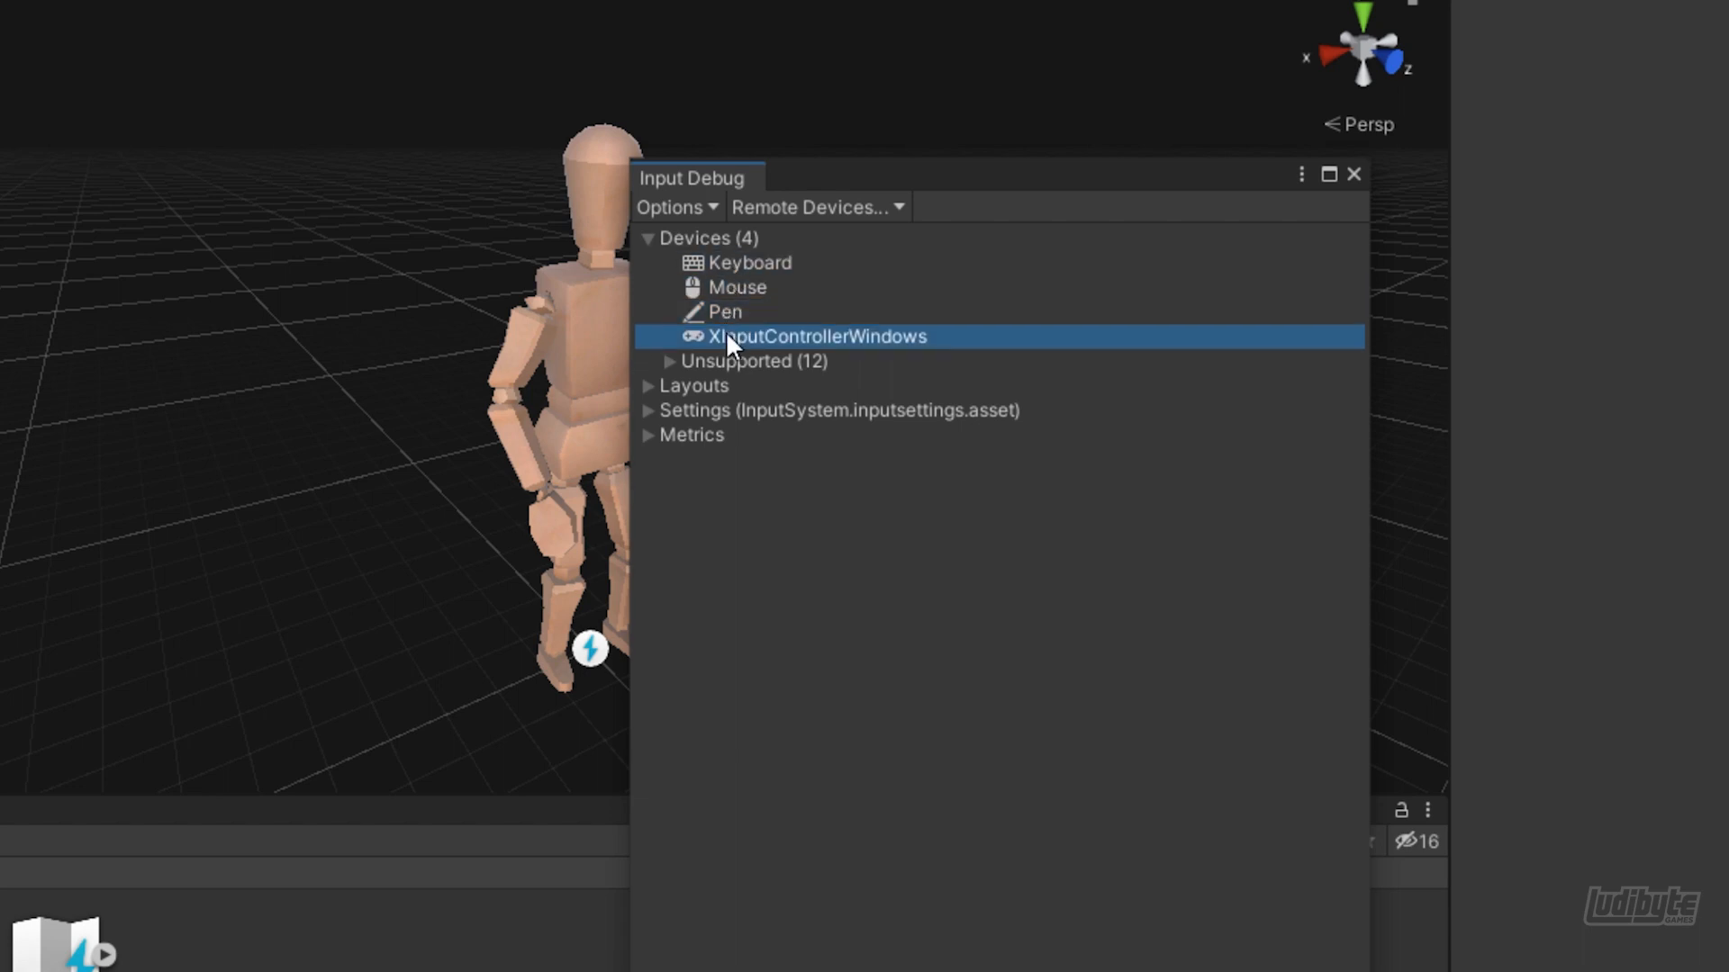
left_click(652, 240)
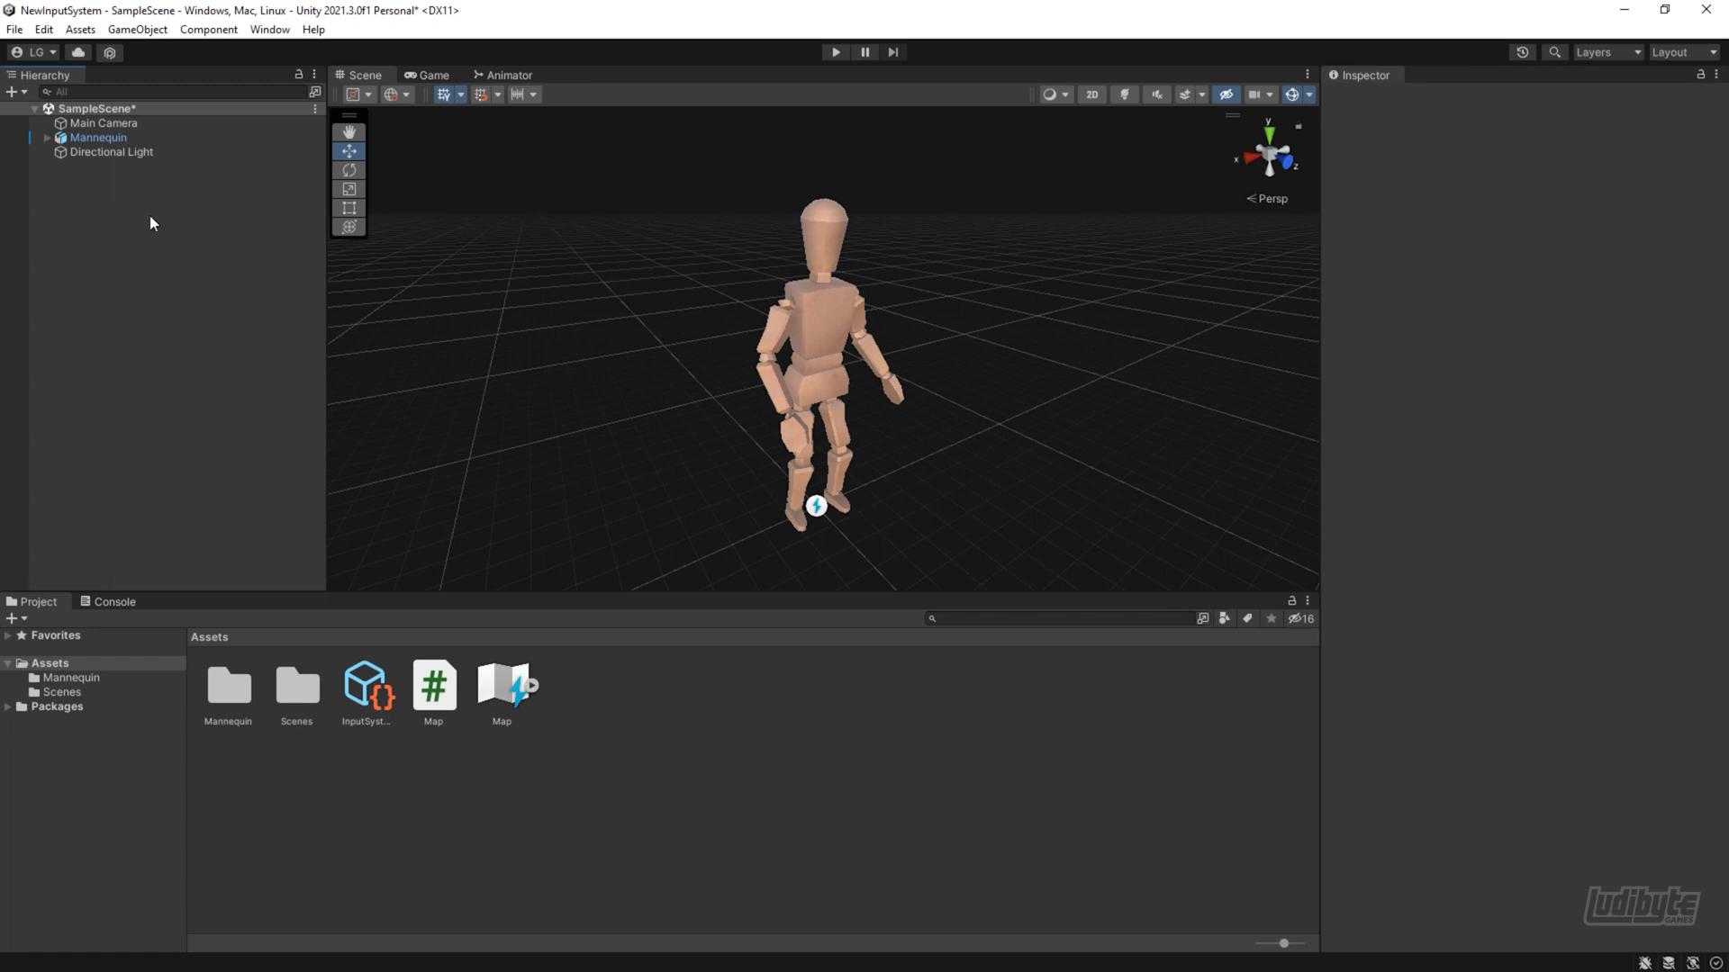
Add a UI Canvas to the scene and replace the EventSystem's Standalone Input Module with InputSystemUIInputModule
right_click(123, 219)
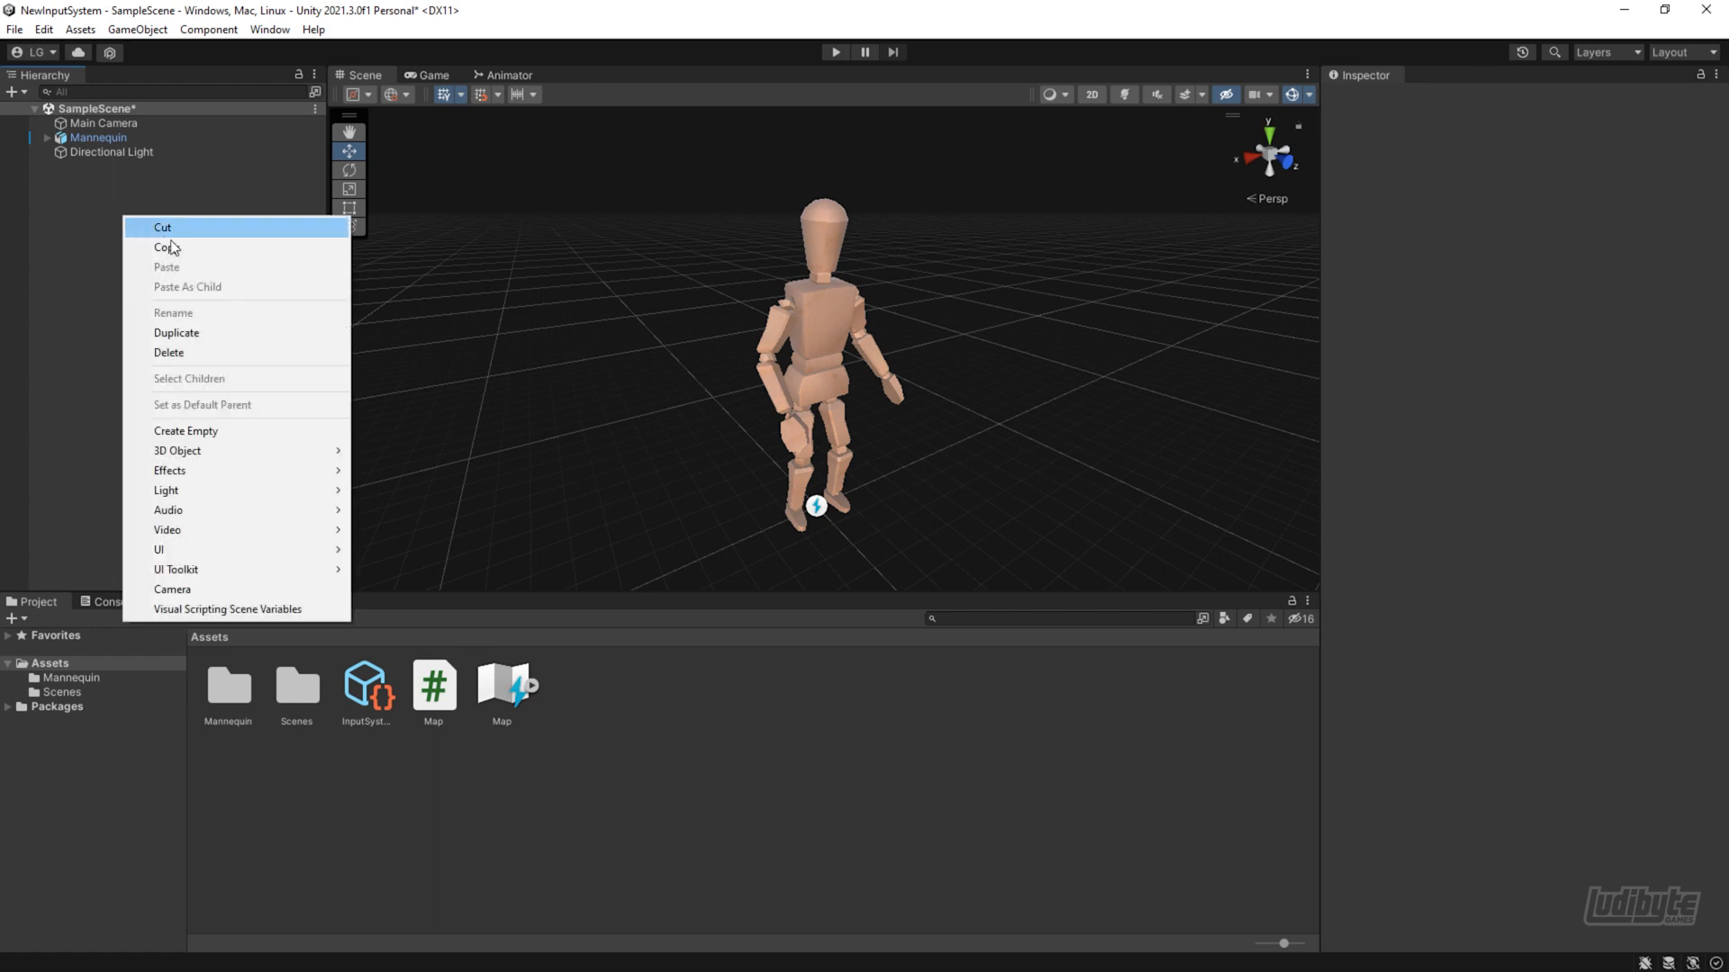
mouse_move(213, 551)
left_click(396, 776)
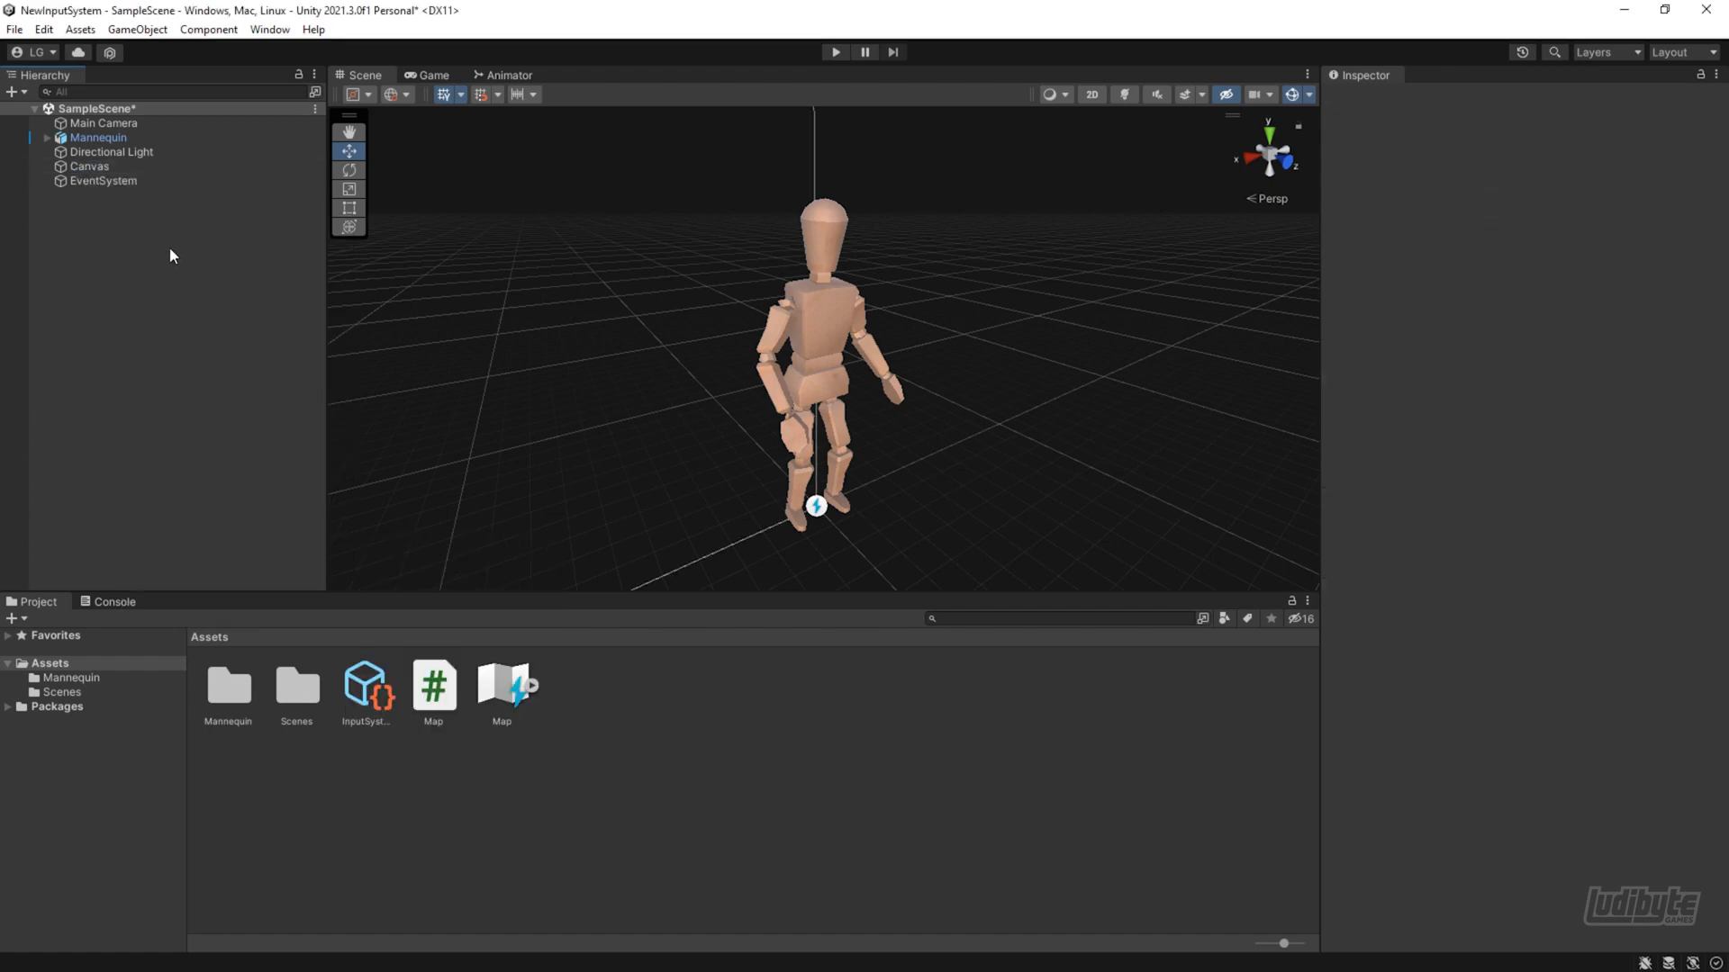
left_click(90, 180)
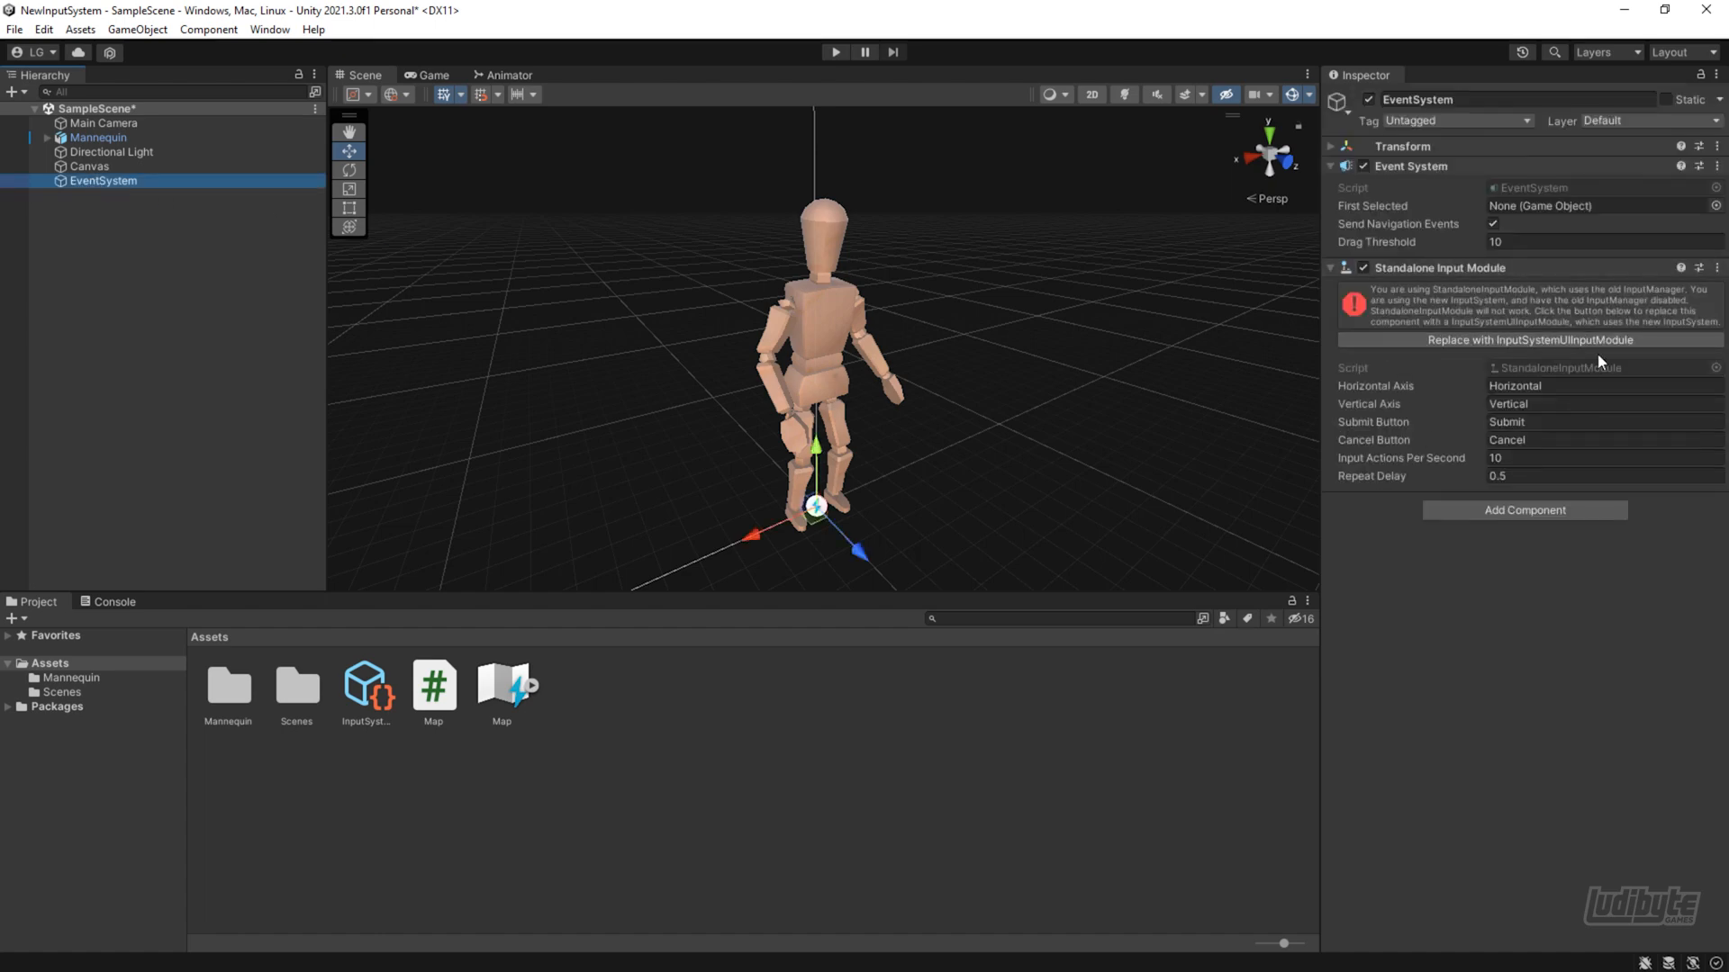
left_click(1473, 340)
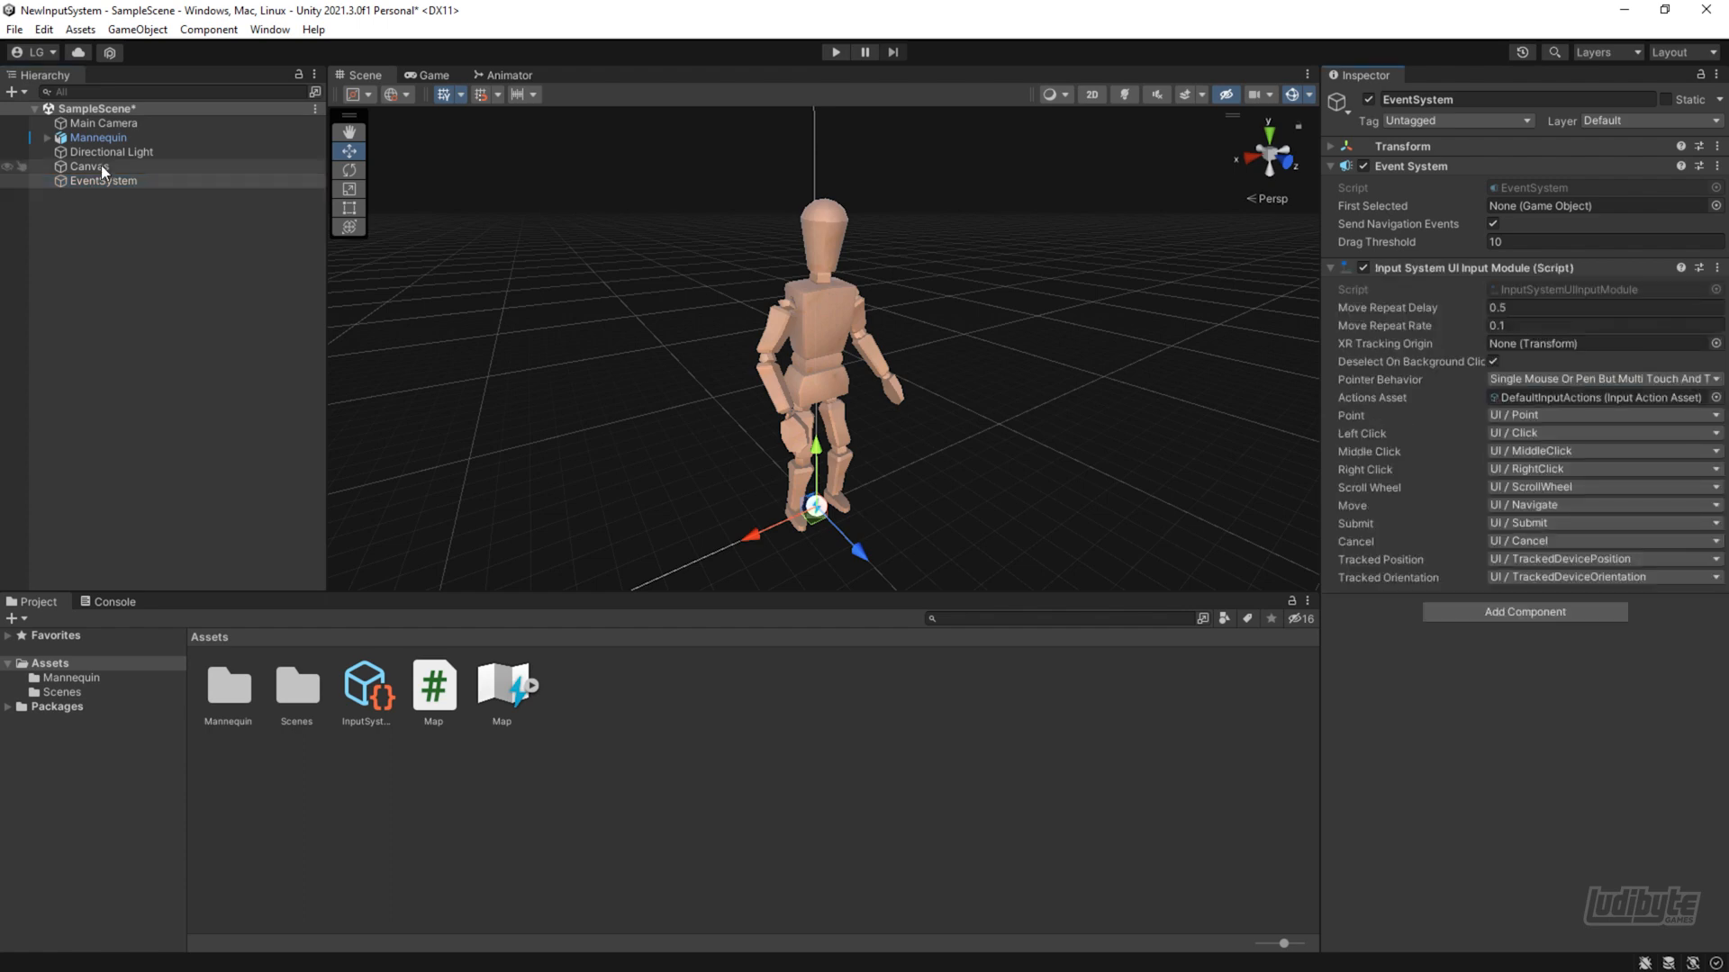
With the scene in 2D view, add an Image named Joystick to the Canvas and set its source image to circle
double_click(100, 166)
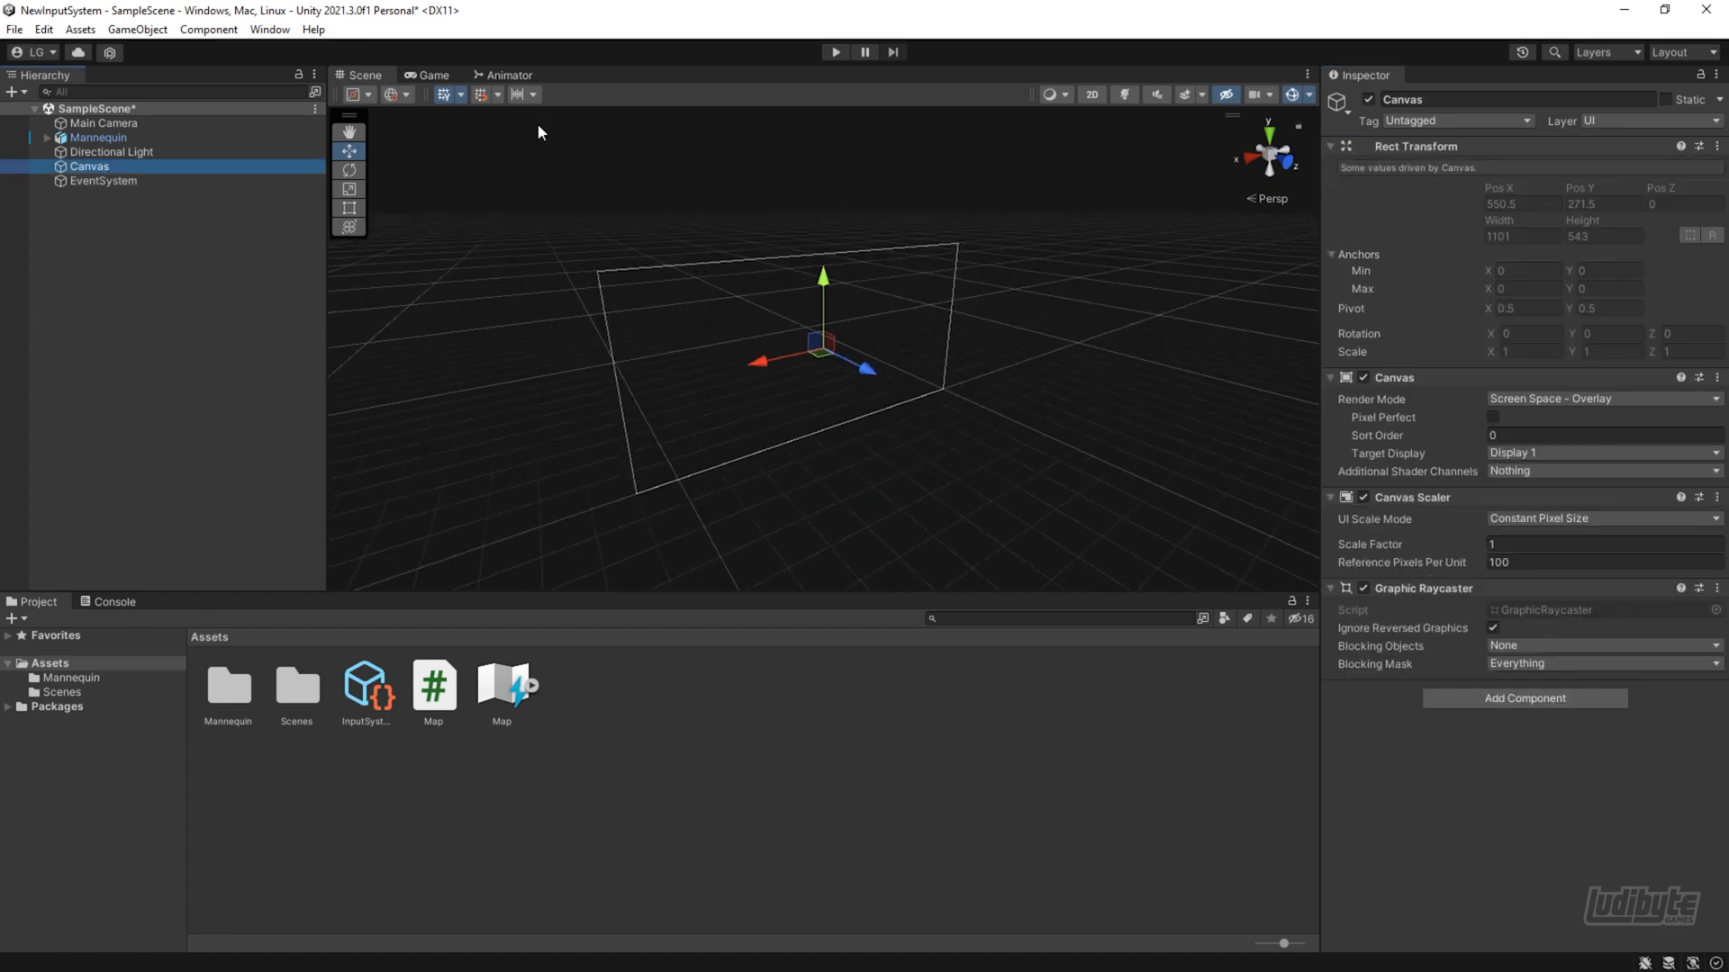
left_click(1092, 94)
right_click(90, 166)
left_click(347, 522)
type("Joystick")
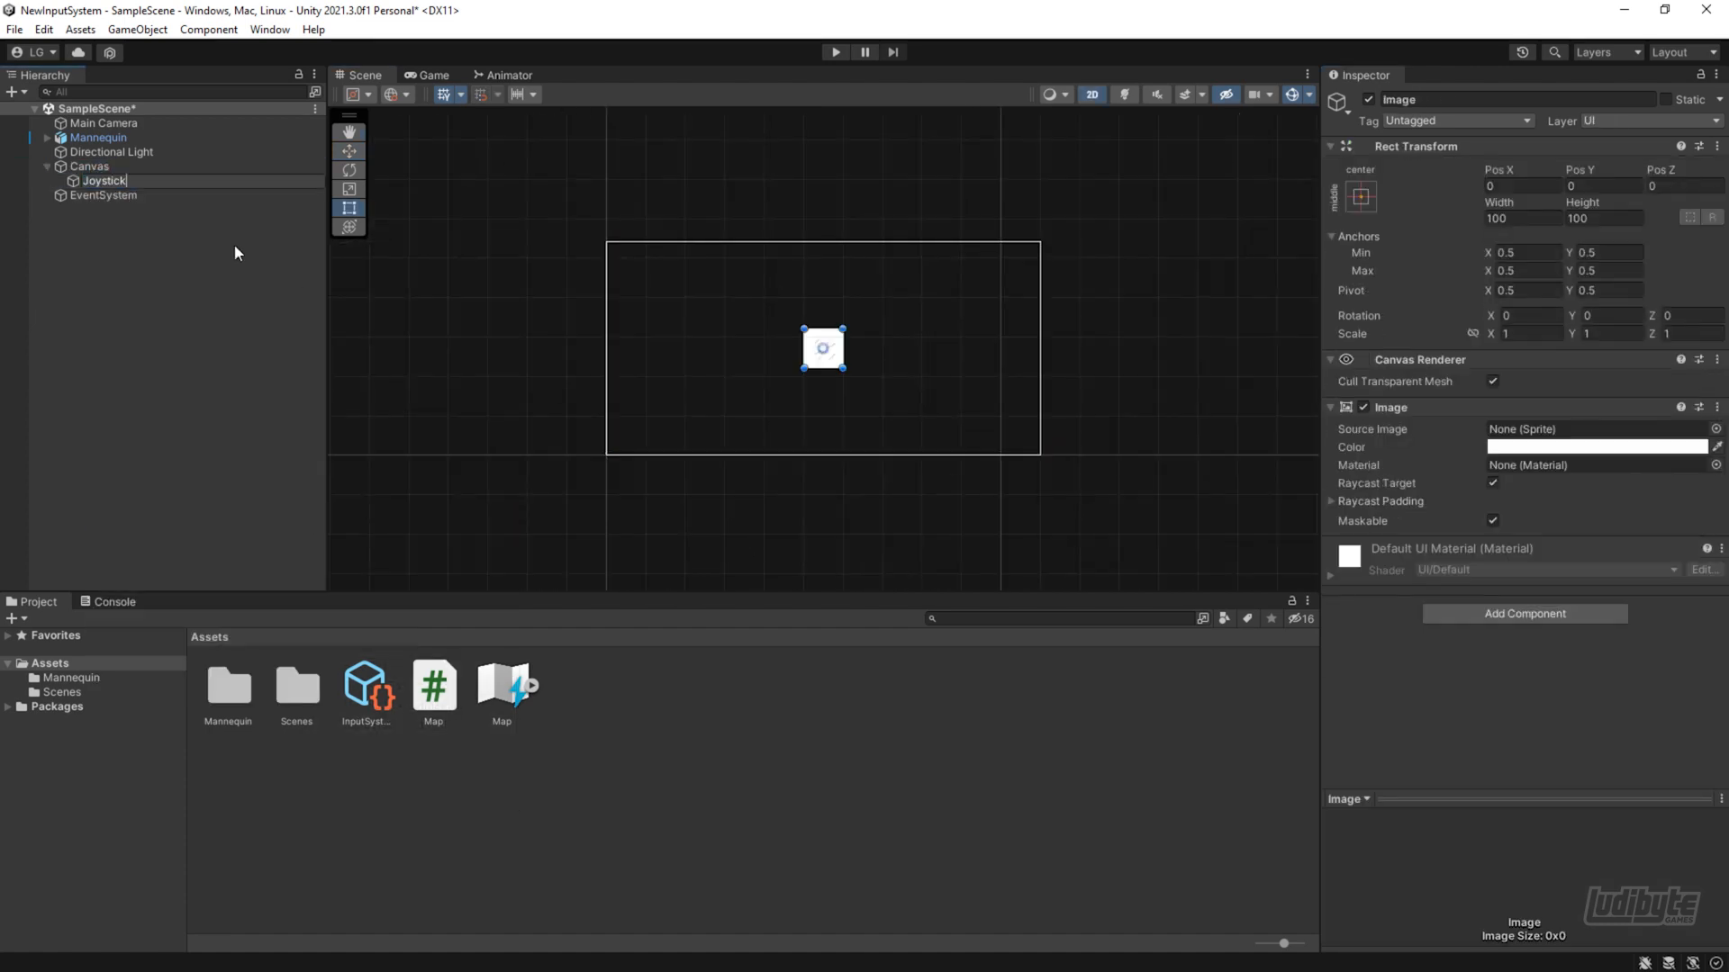
key("Return")
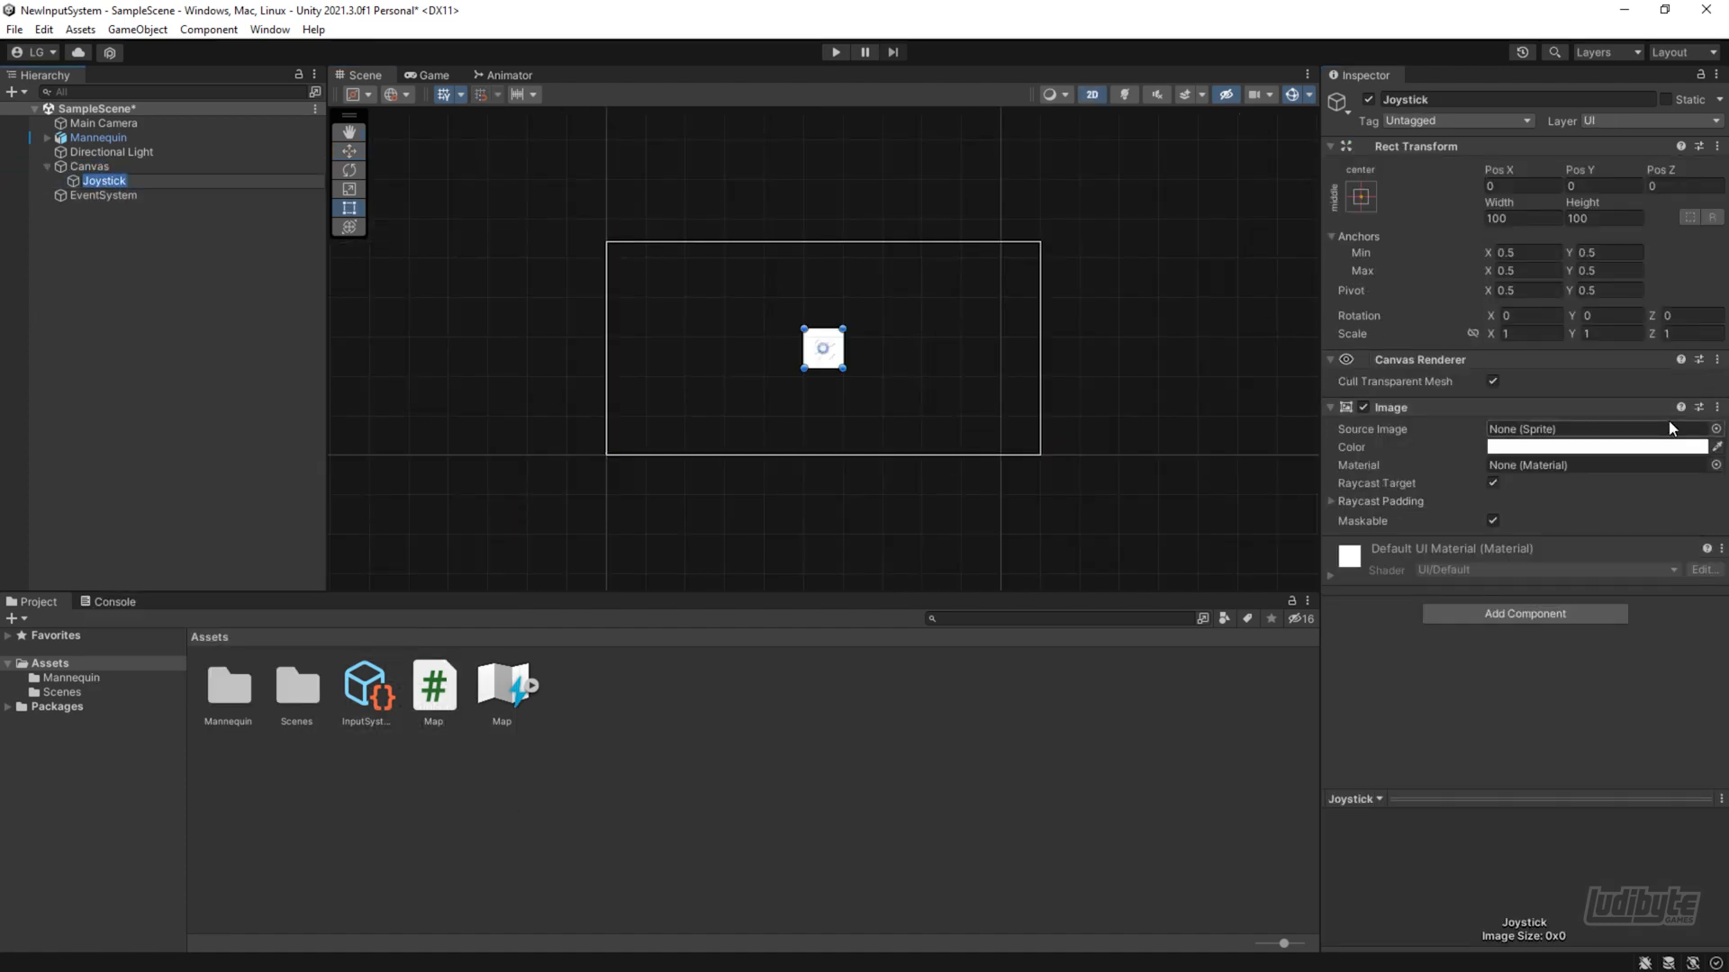
left_click(1715, 429)
double_click(1205, 452)
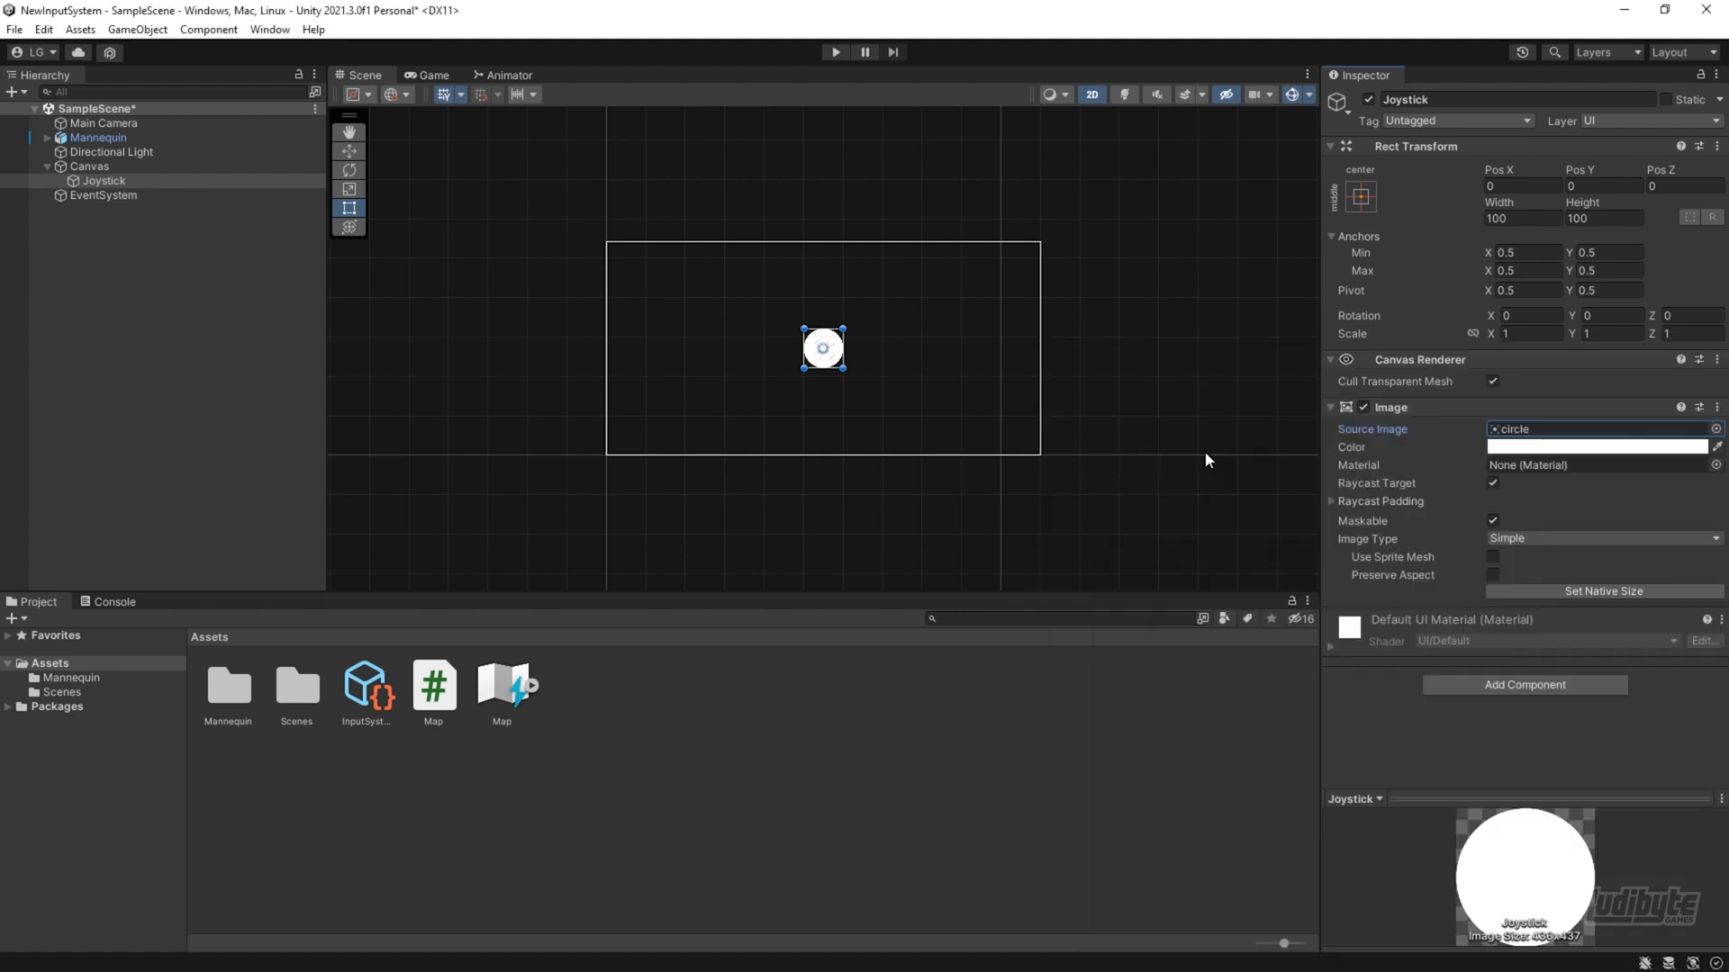
Set the Joystick's anchor preset to bottom left, including its pivot and position
left_click(1361, 197)
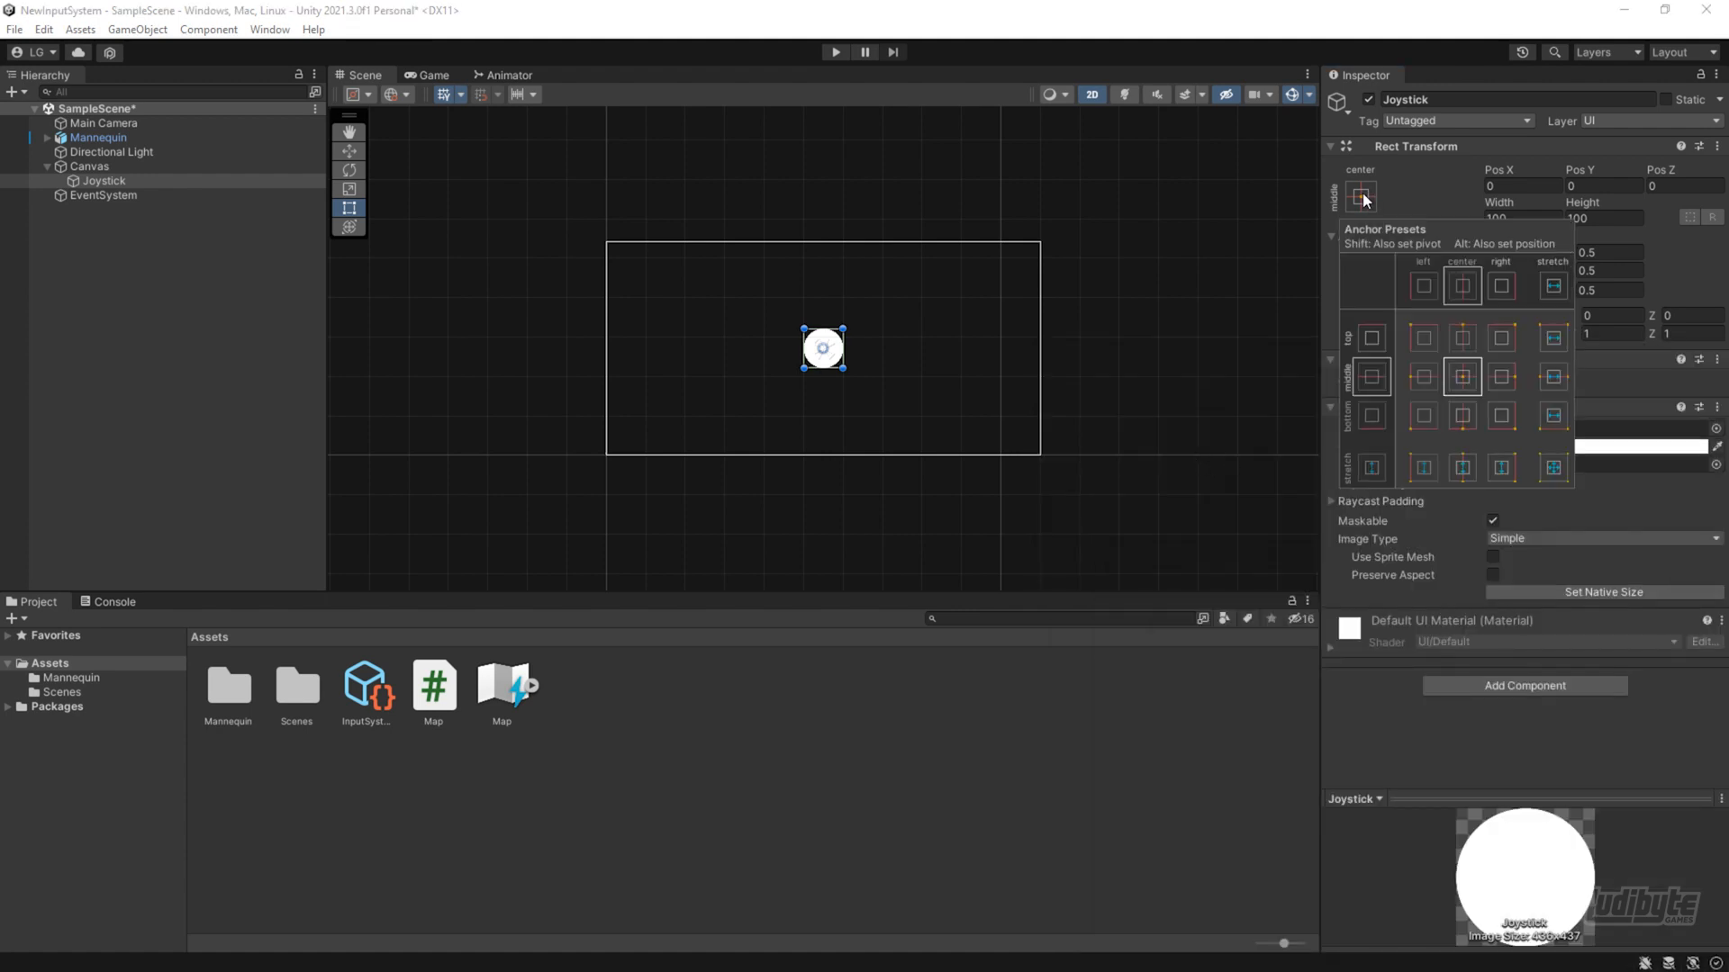
left_click(1422, 418)
key("shift")
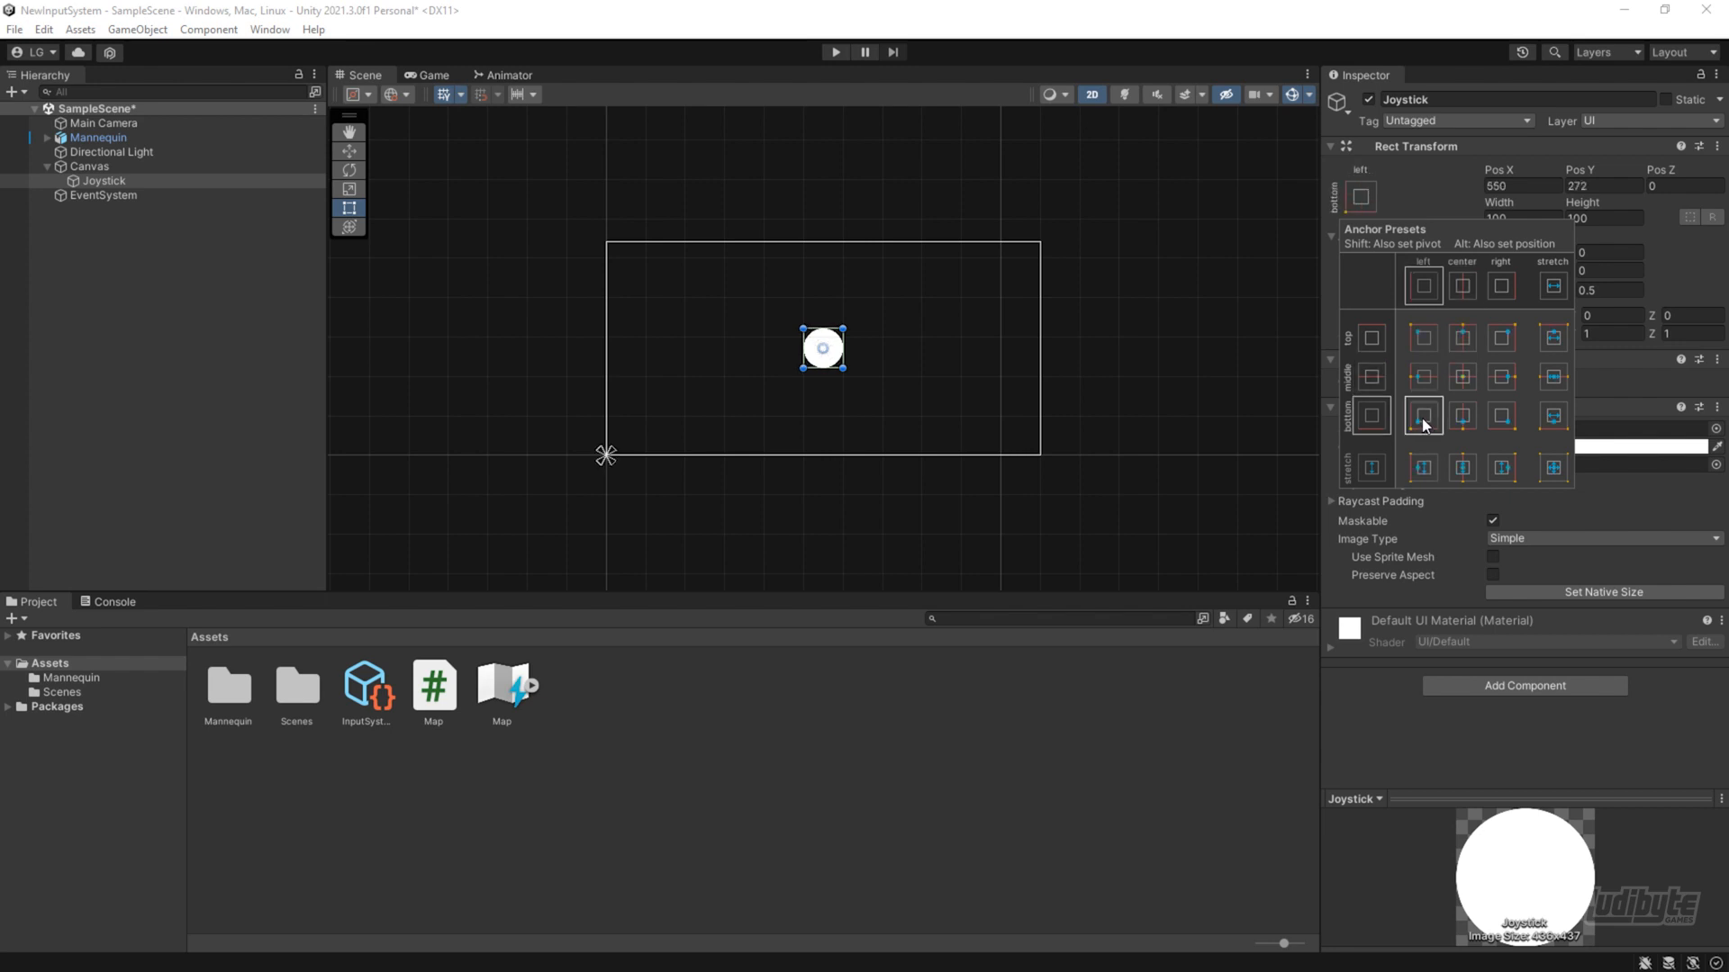
left_click(1422, 418, "shift")
key("alt")
left_click(1423, 419, "alt+shift")
Move the Joystick inward from the Canvas's bottom-left corner, to about X 86 and Y 90
scroll(630, 439, "up", 4)
scroll(632, 439, "up", 3)
middle_click_drag(739, 438, 679, 464)
left_click_drag(586, 453, 698, 364)
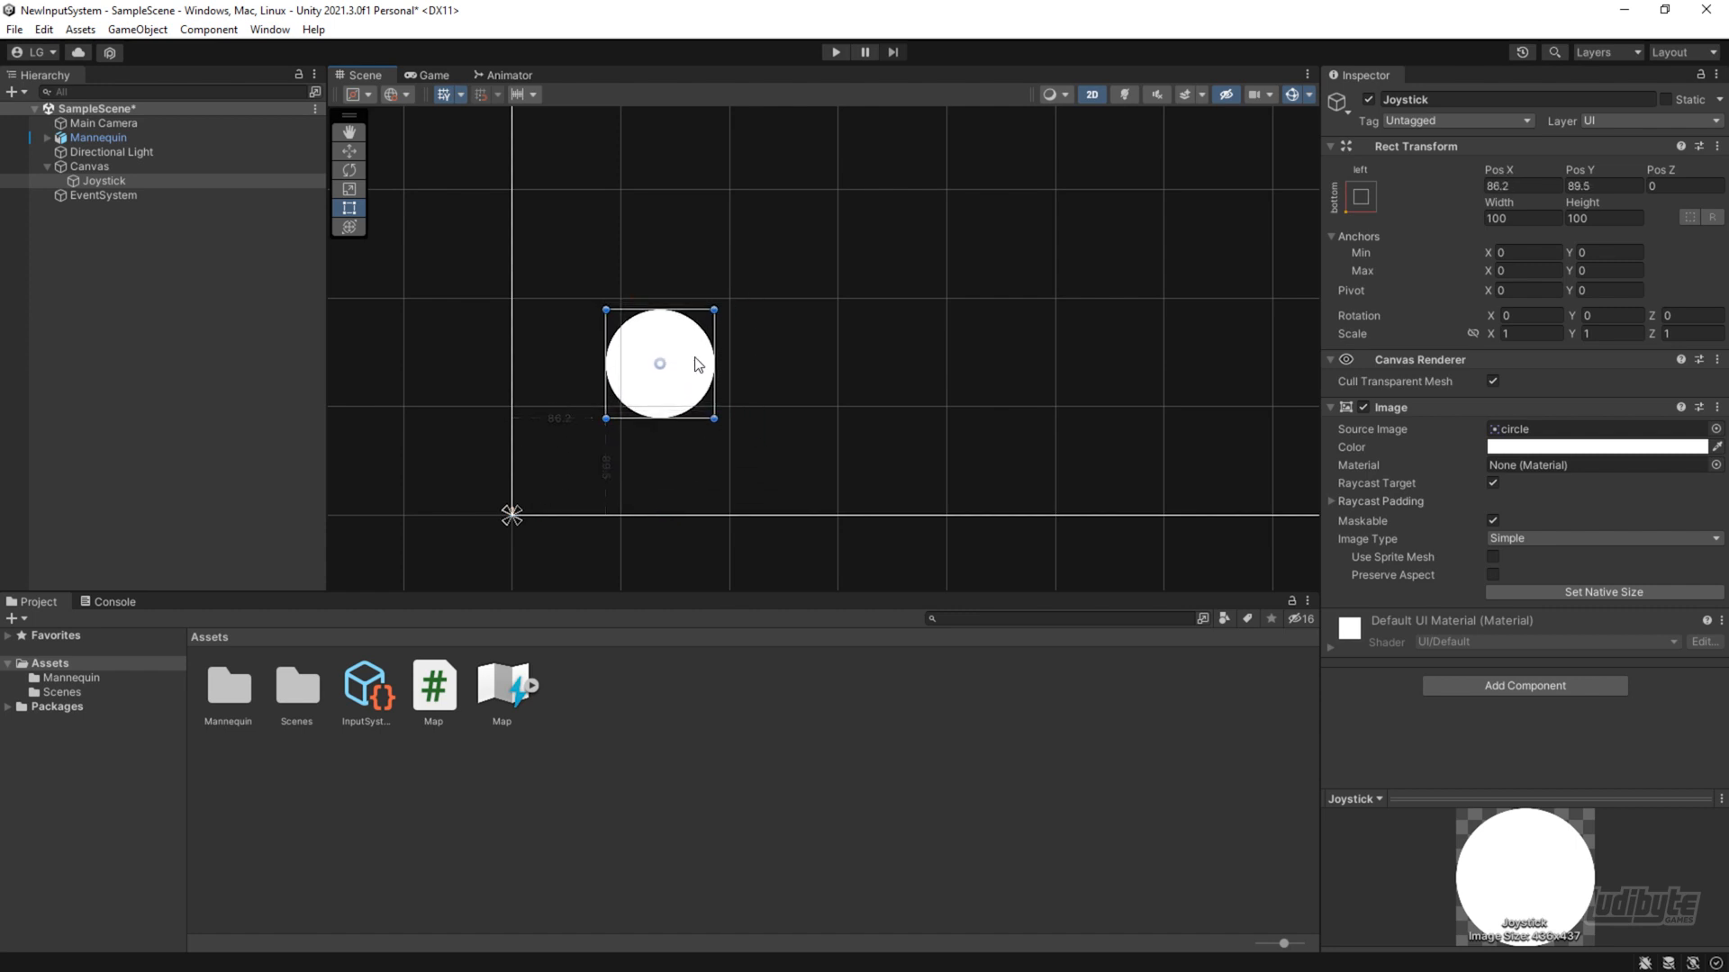
Add an On-Screen Stick component to the Joystick
left_click(1331, 407)
left_click(1509, 496)
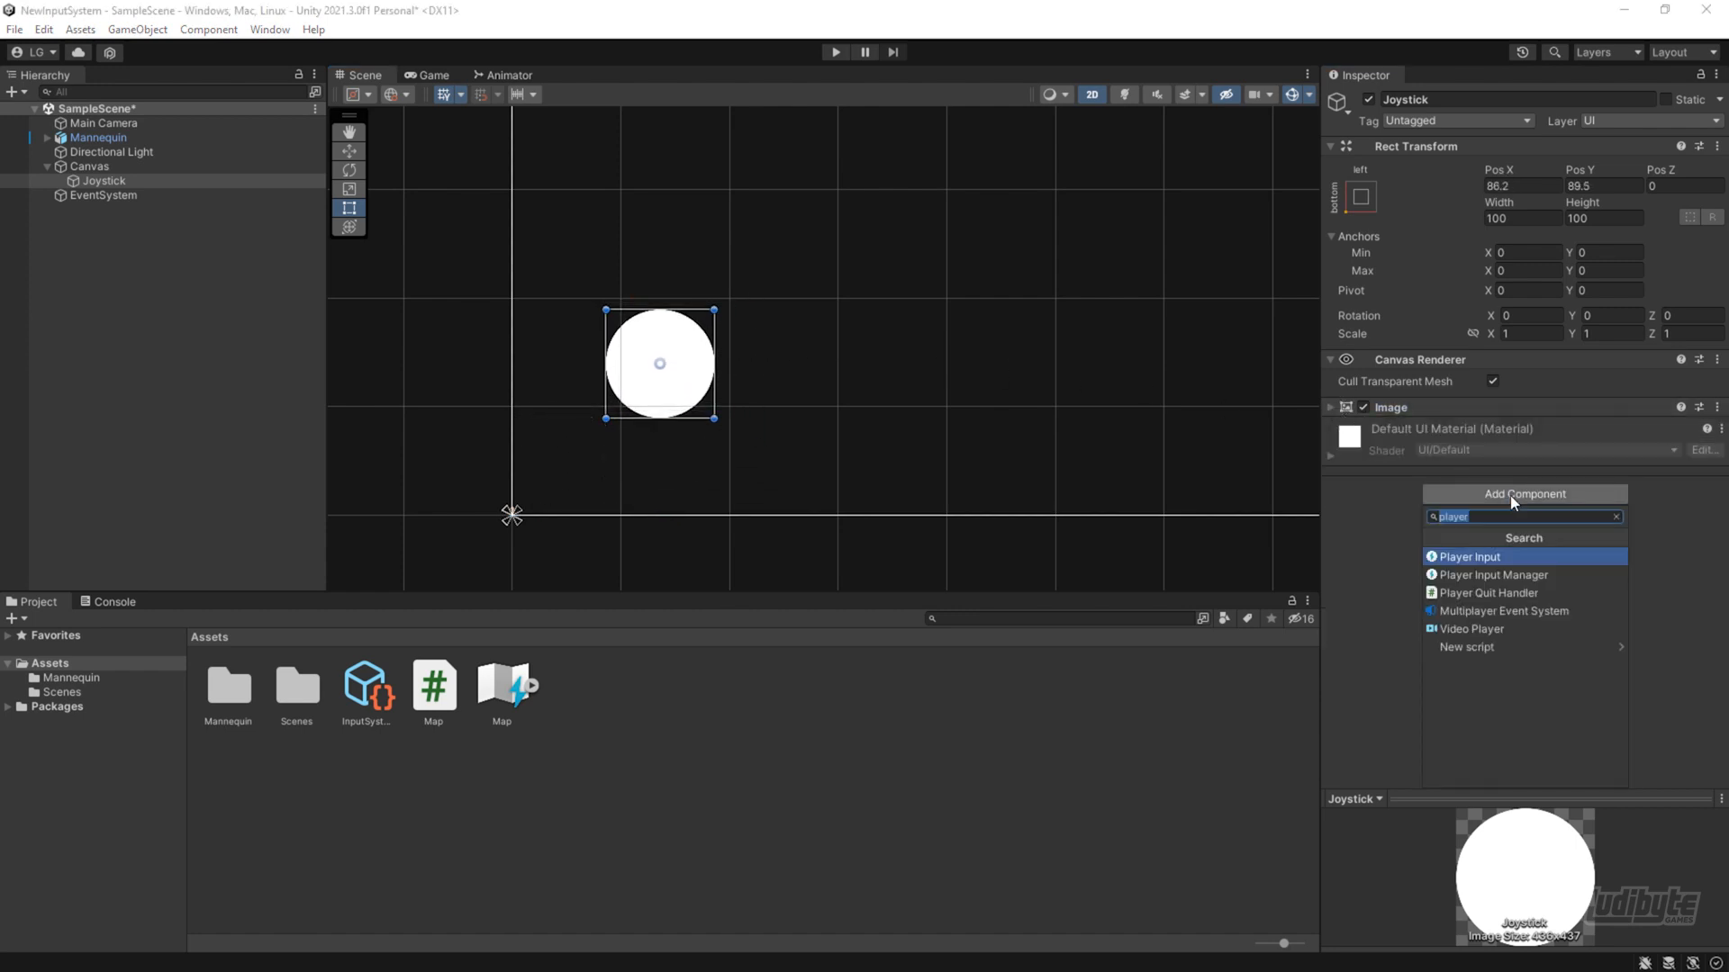
type("on")
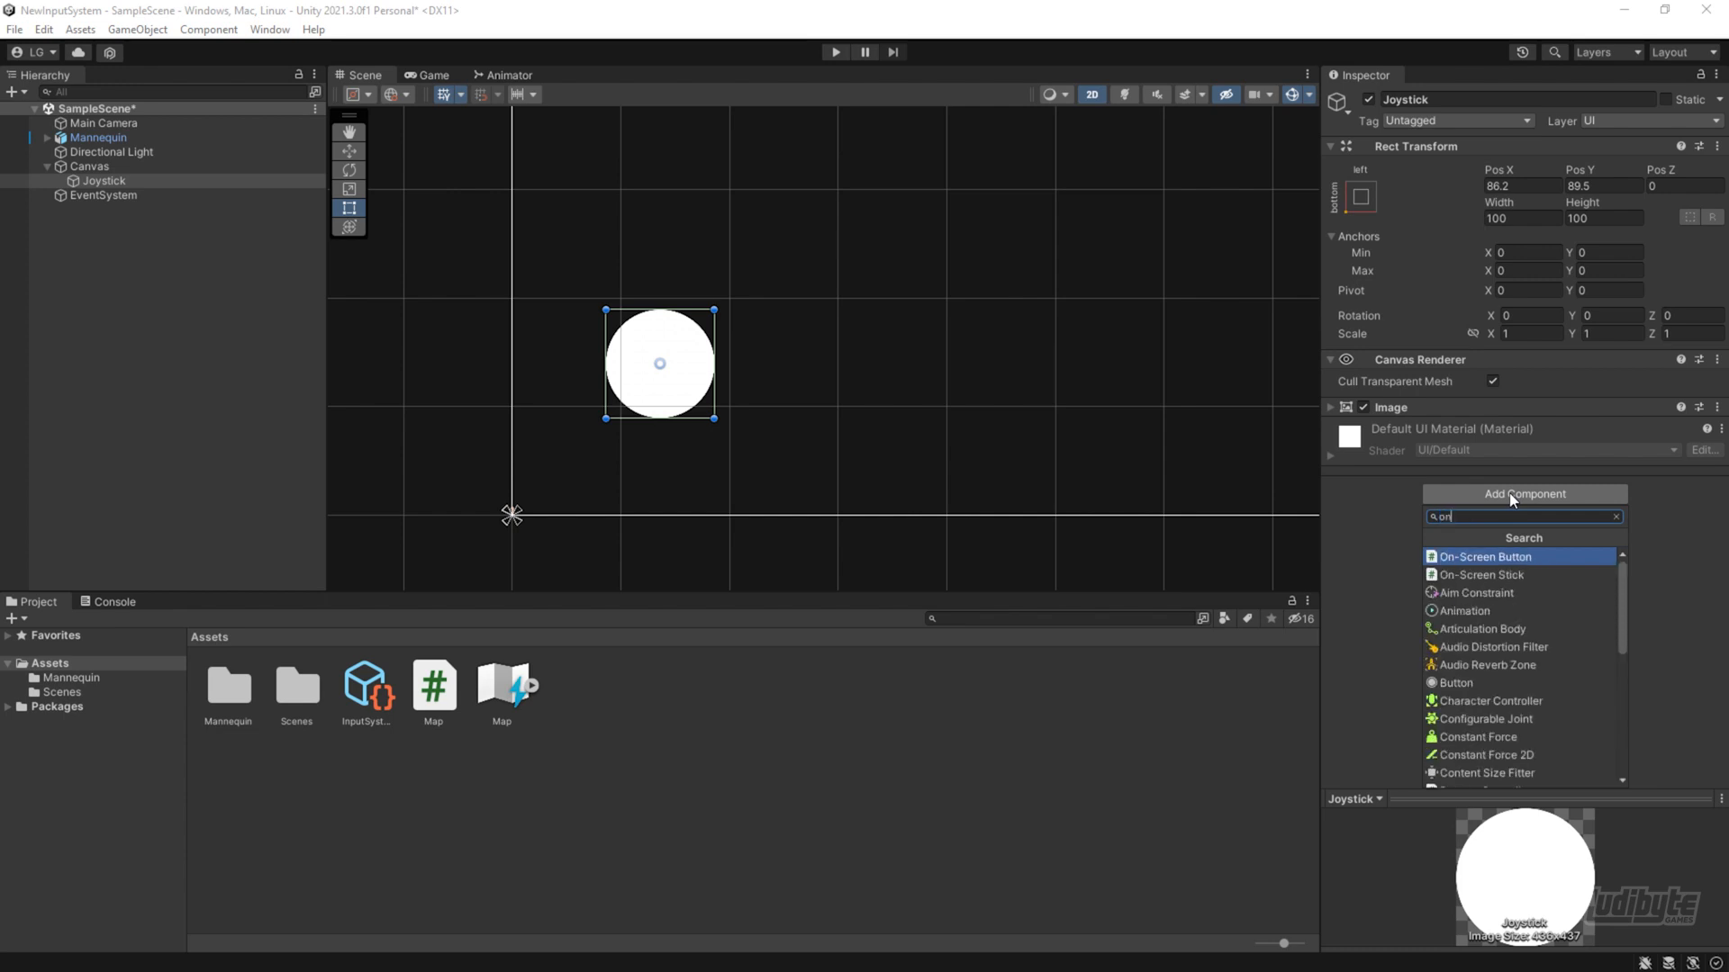
left_click(1477, 576)
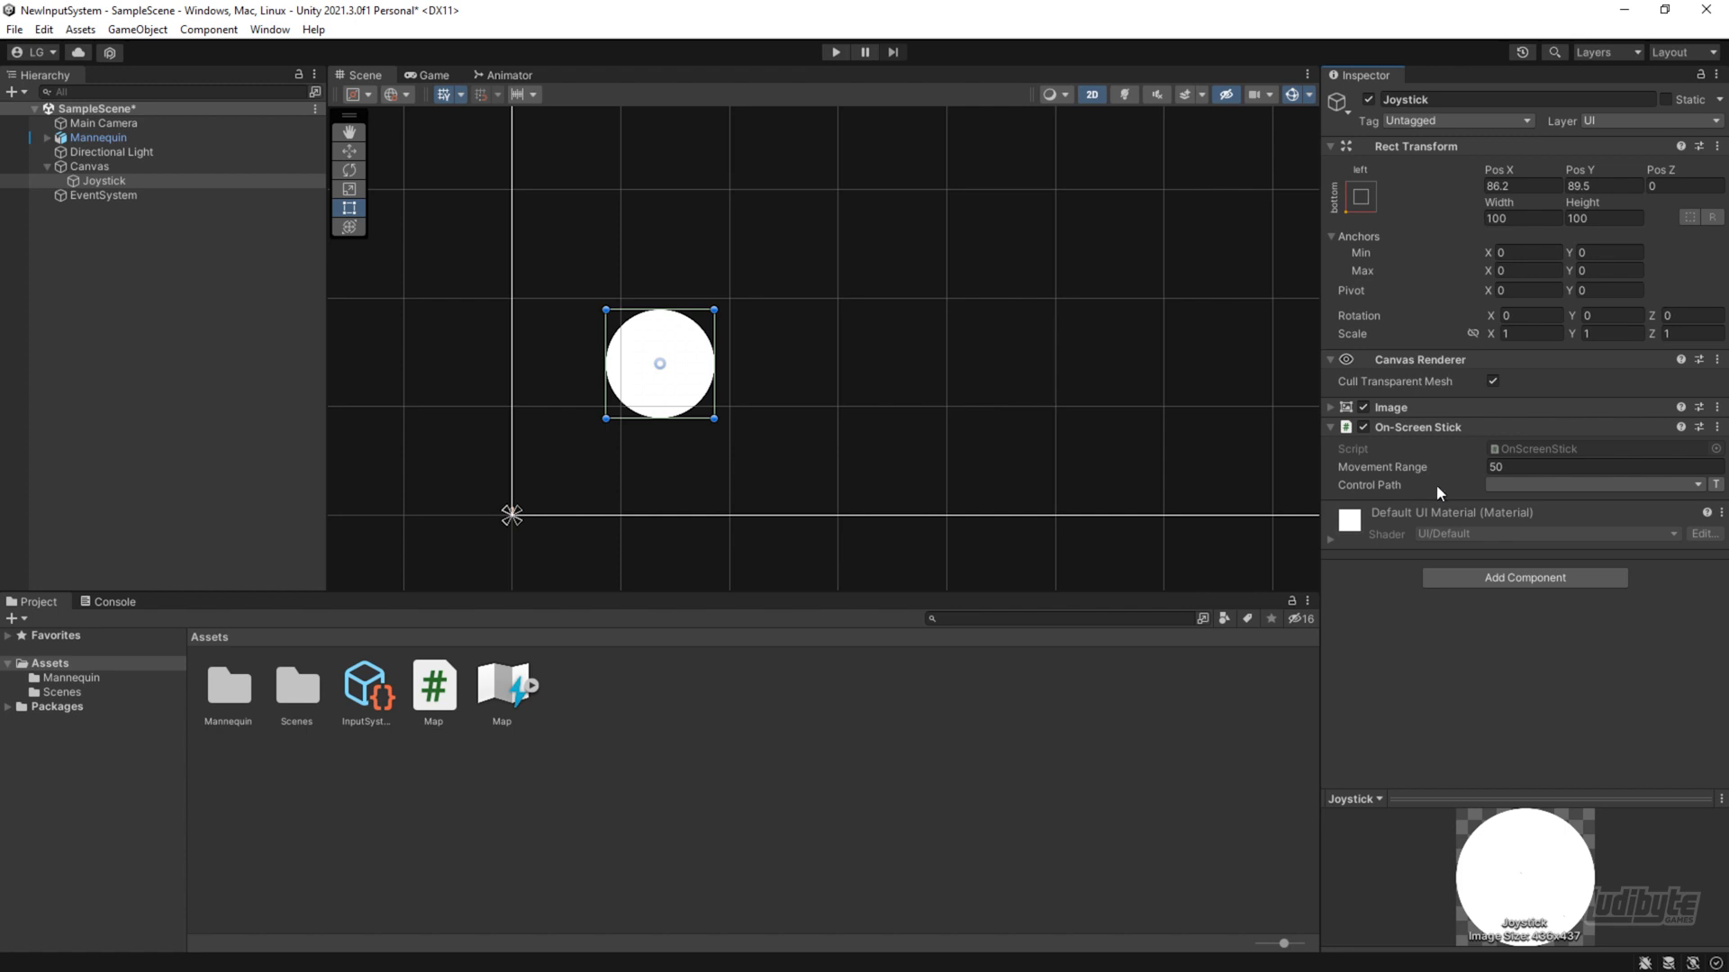
Set the On-Screen Stick's control path to Left Stick [Gamepad]
left_click(1535, 485)
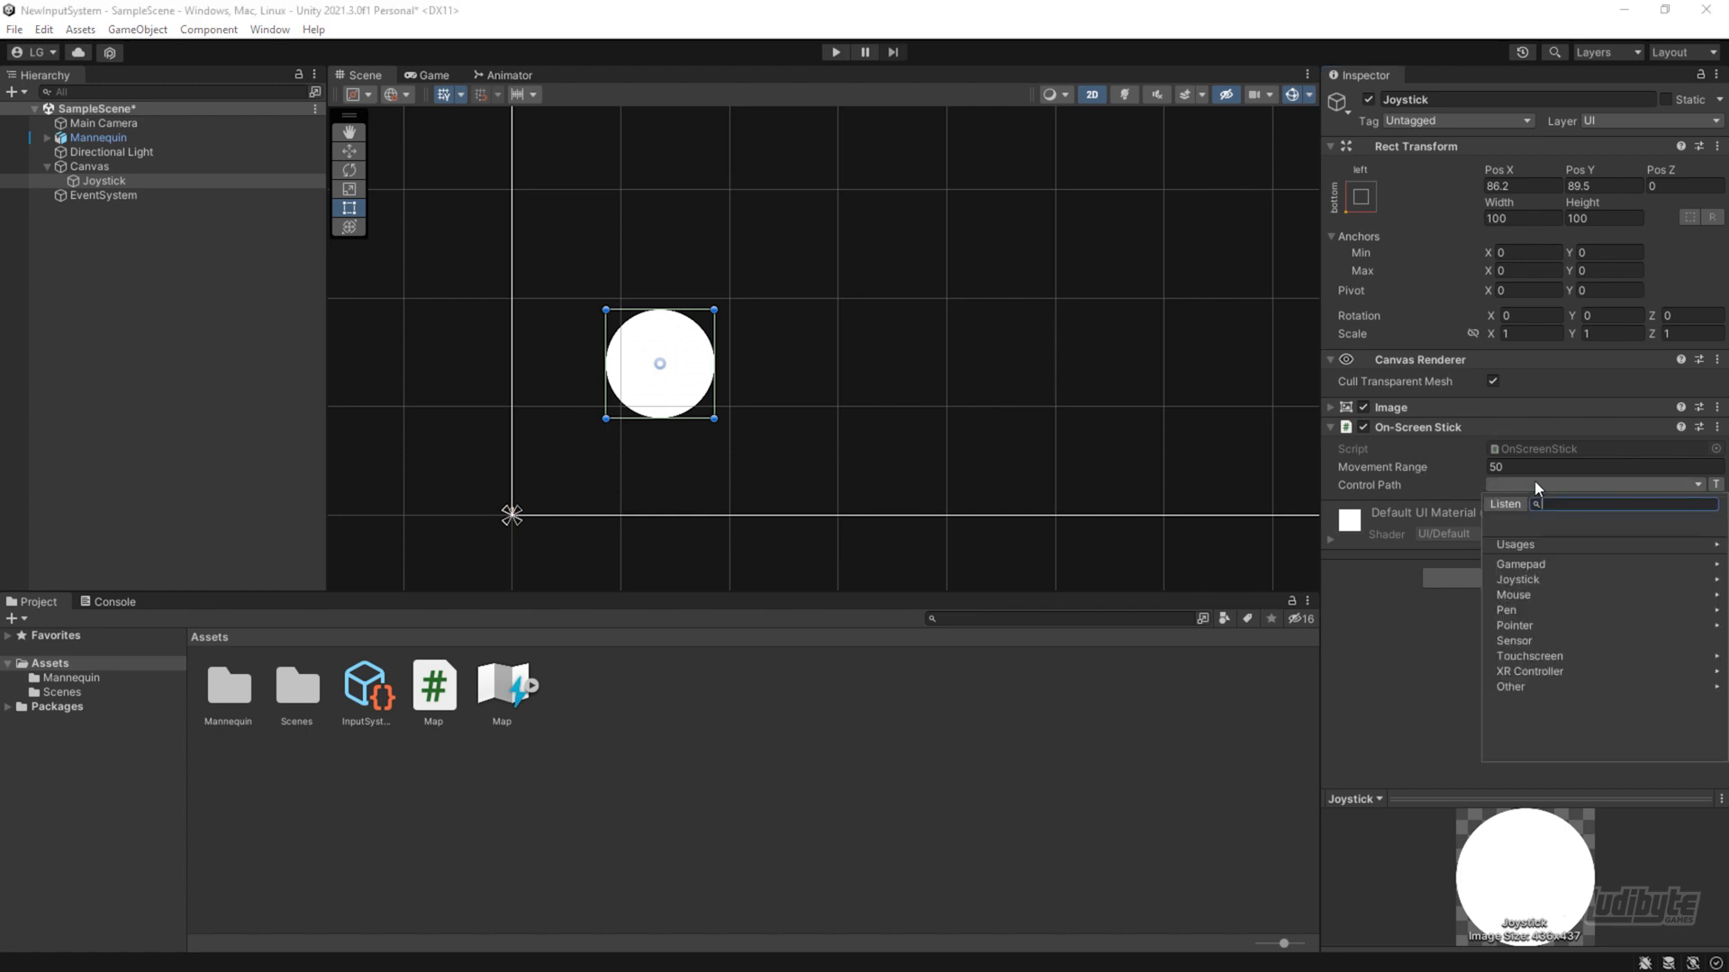
left_click(1527, 565)
left_click(1525, 566)
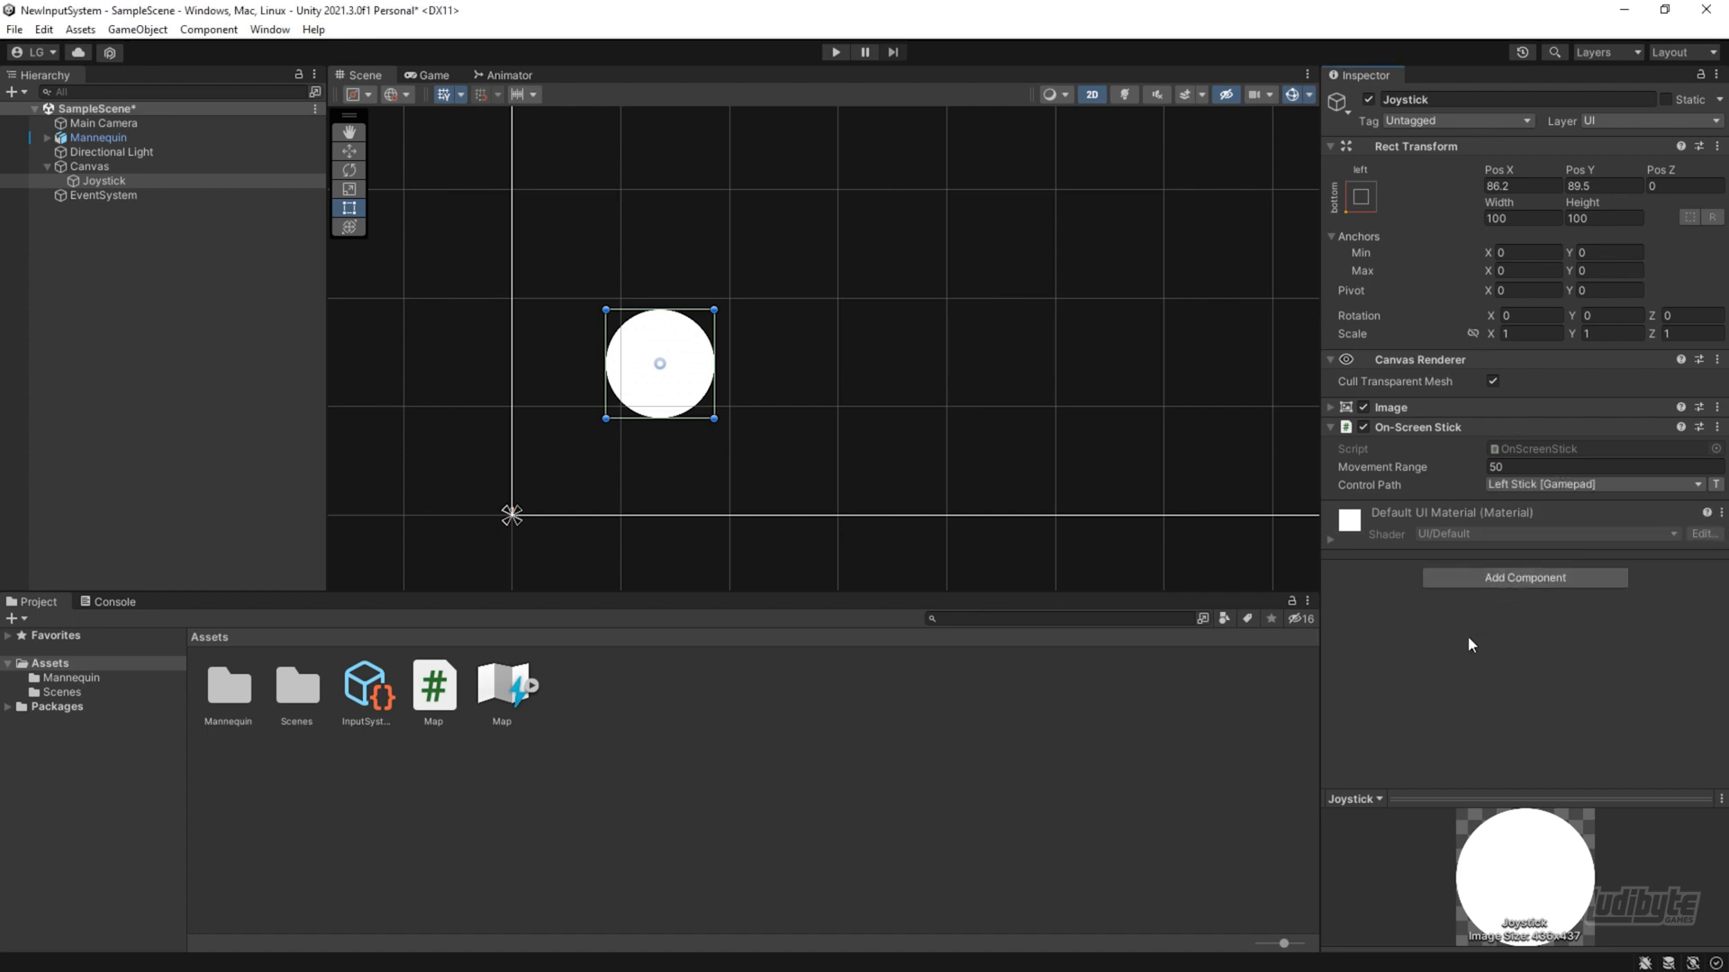
Play-test the scene by moving the mannequin with the on-screen joystick, and stop play mode
left_click(836, 53)
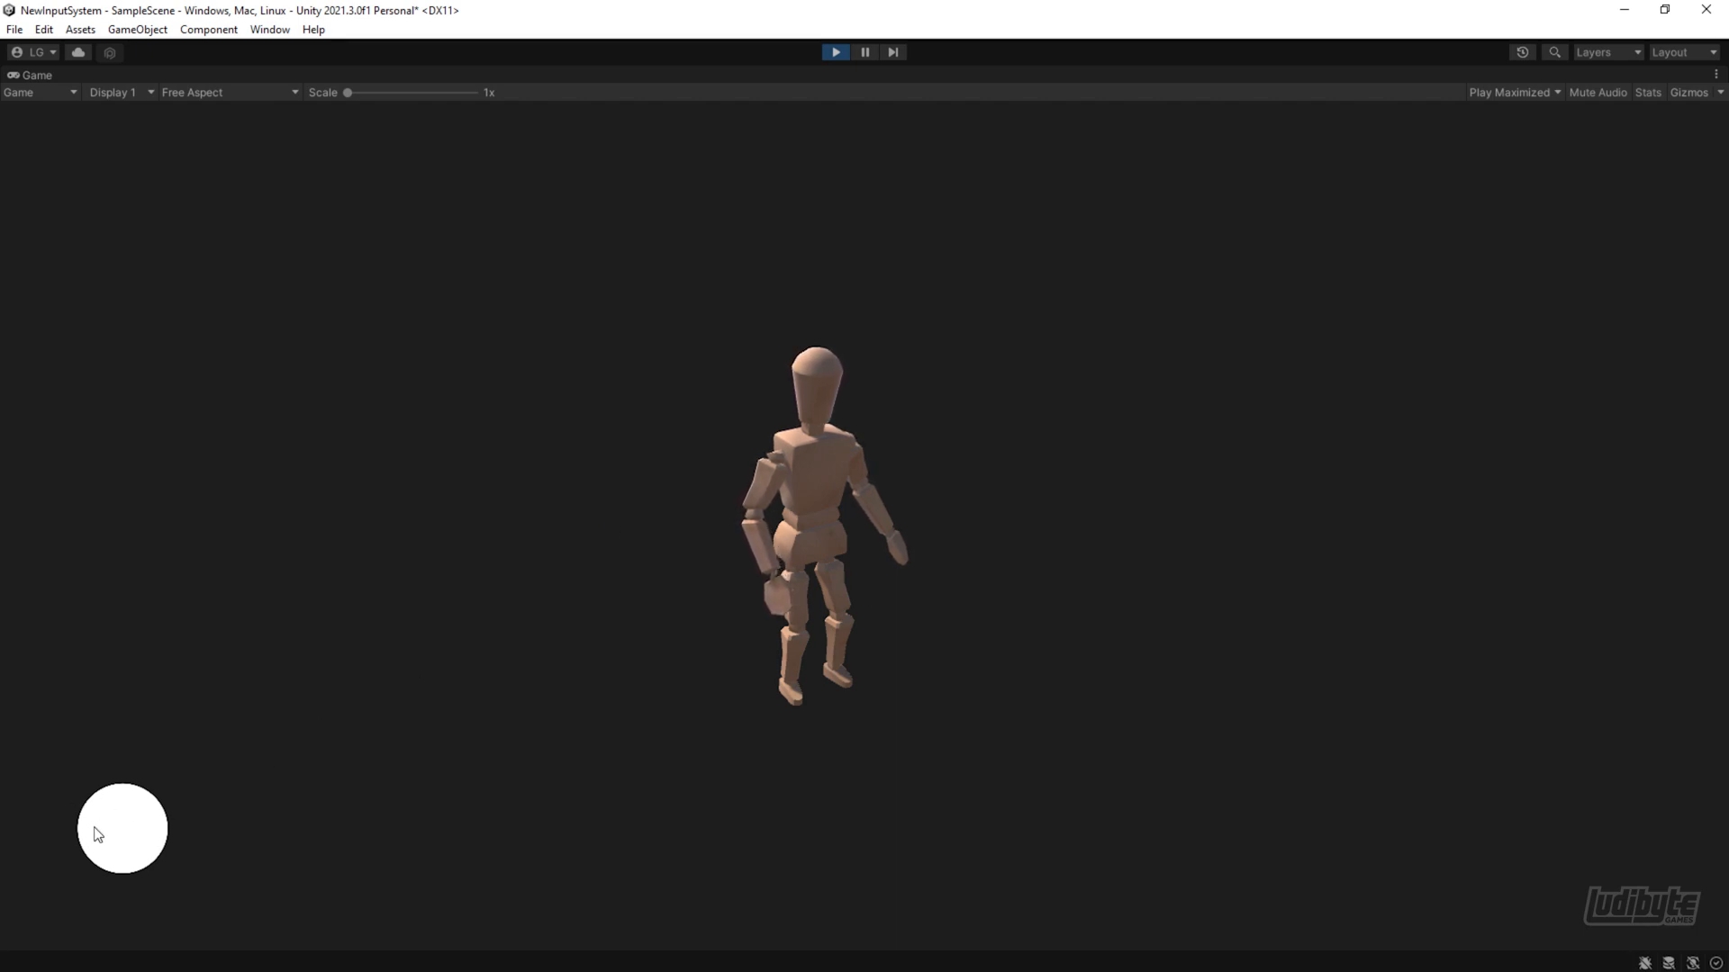
left_click_drag(131, 837, 154, 908)
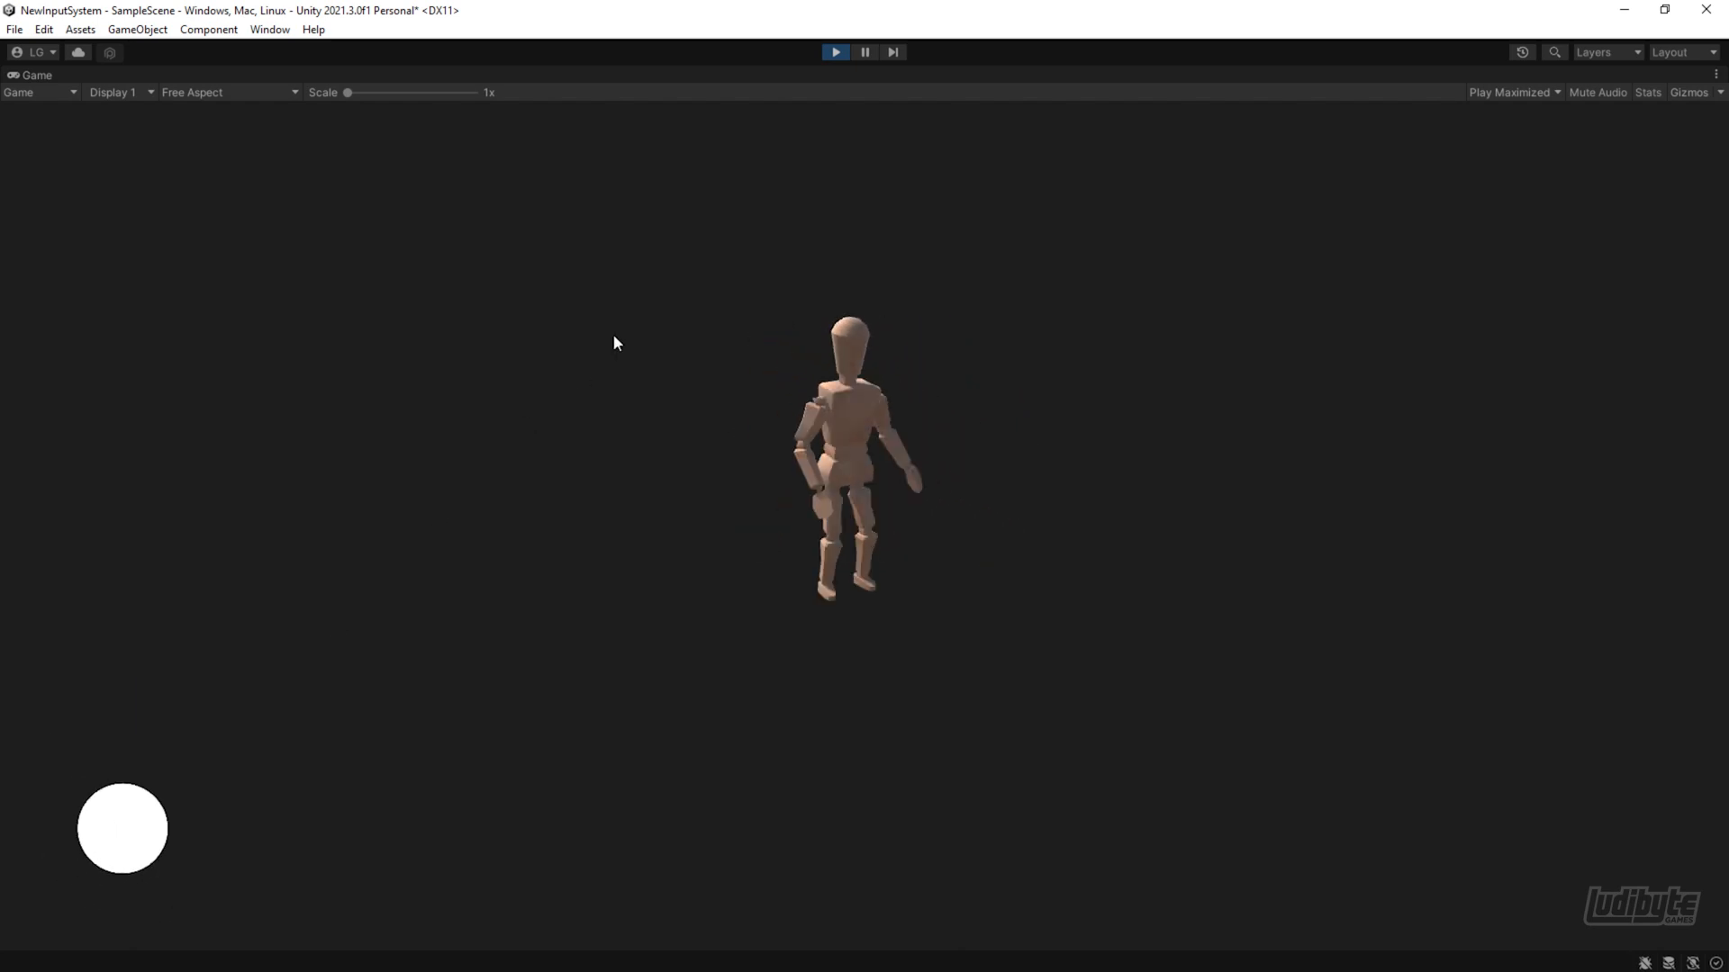
left_click(835, 52)
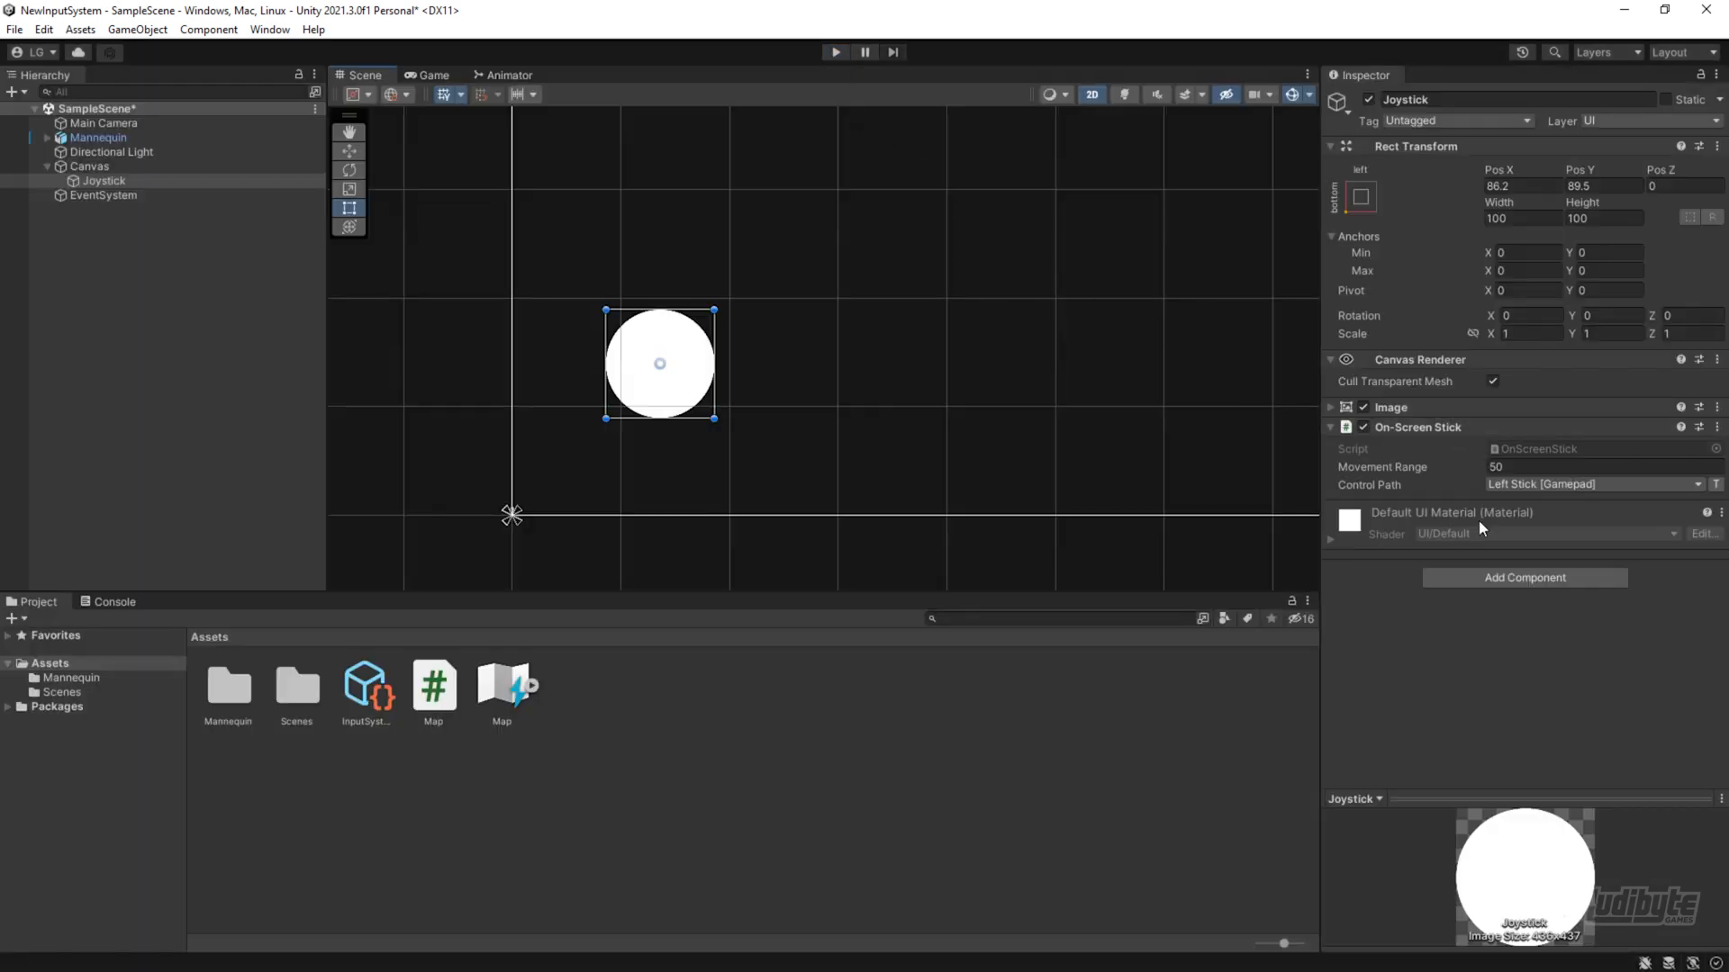
left_click(1467, 576)
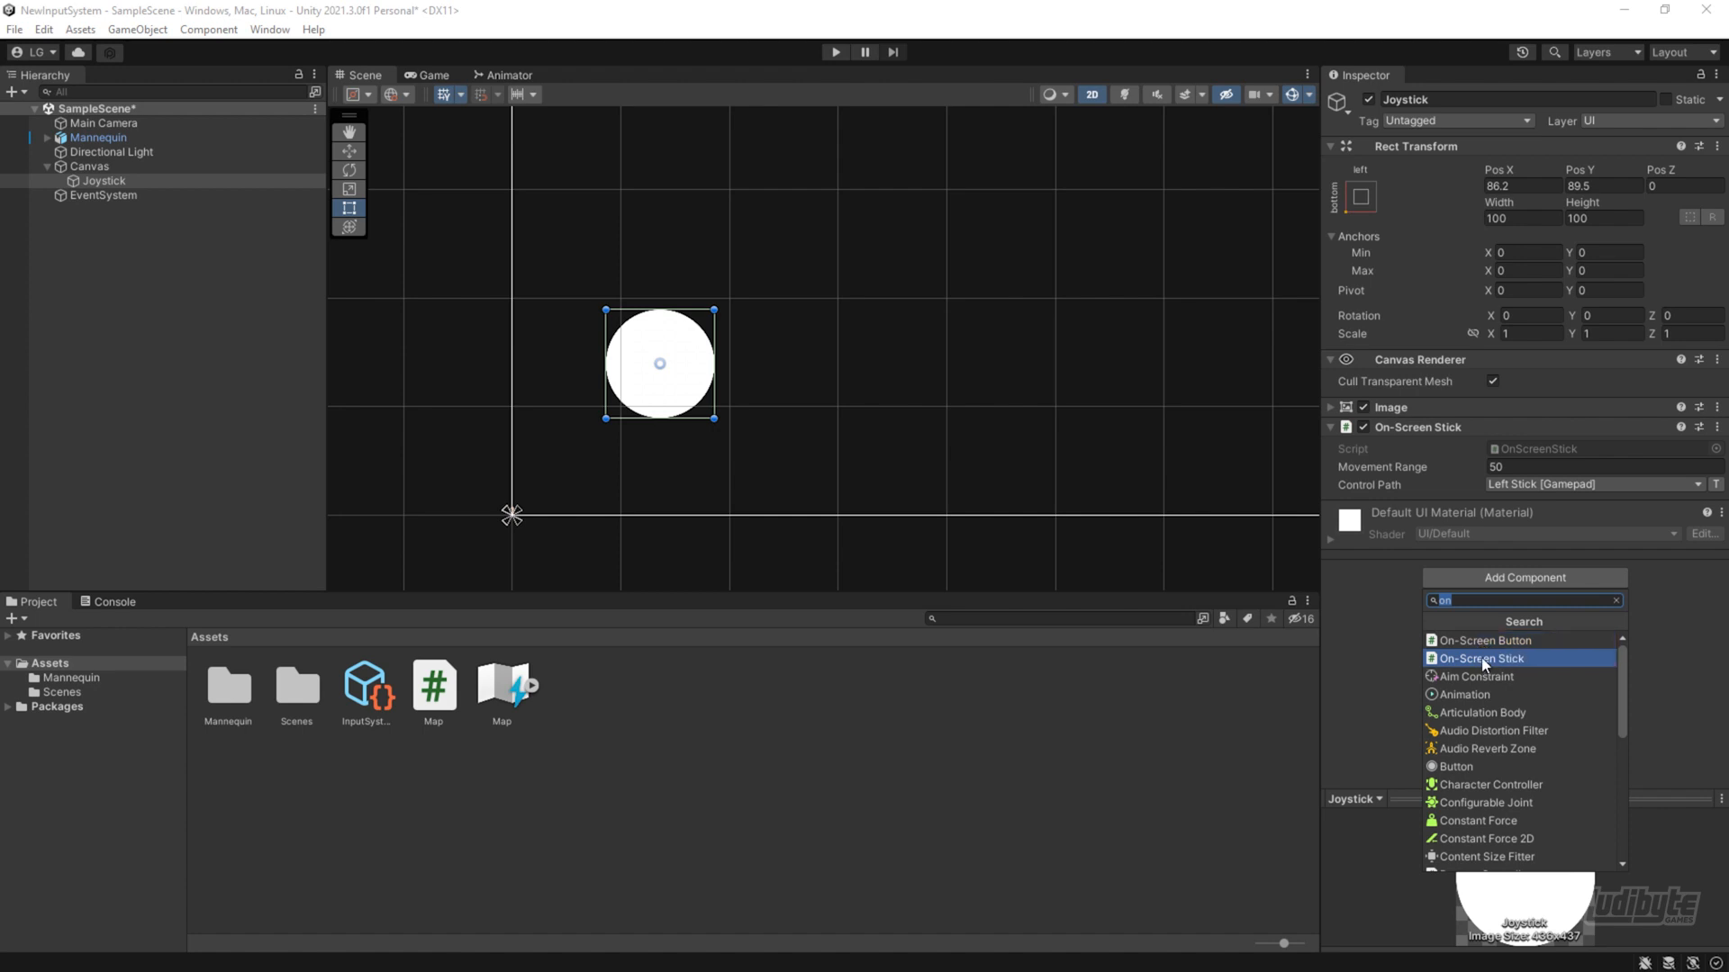
left_click(1413, 486)
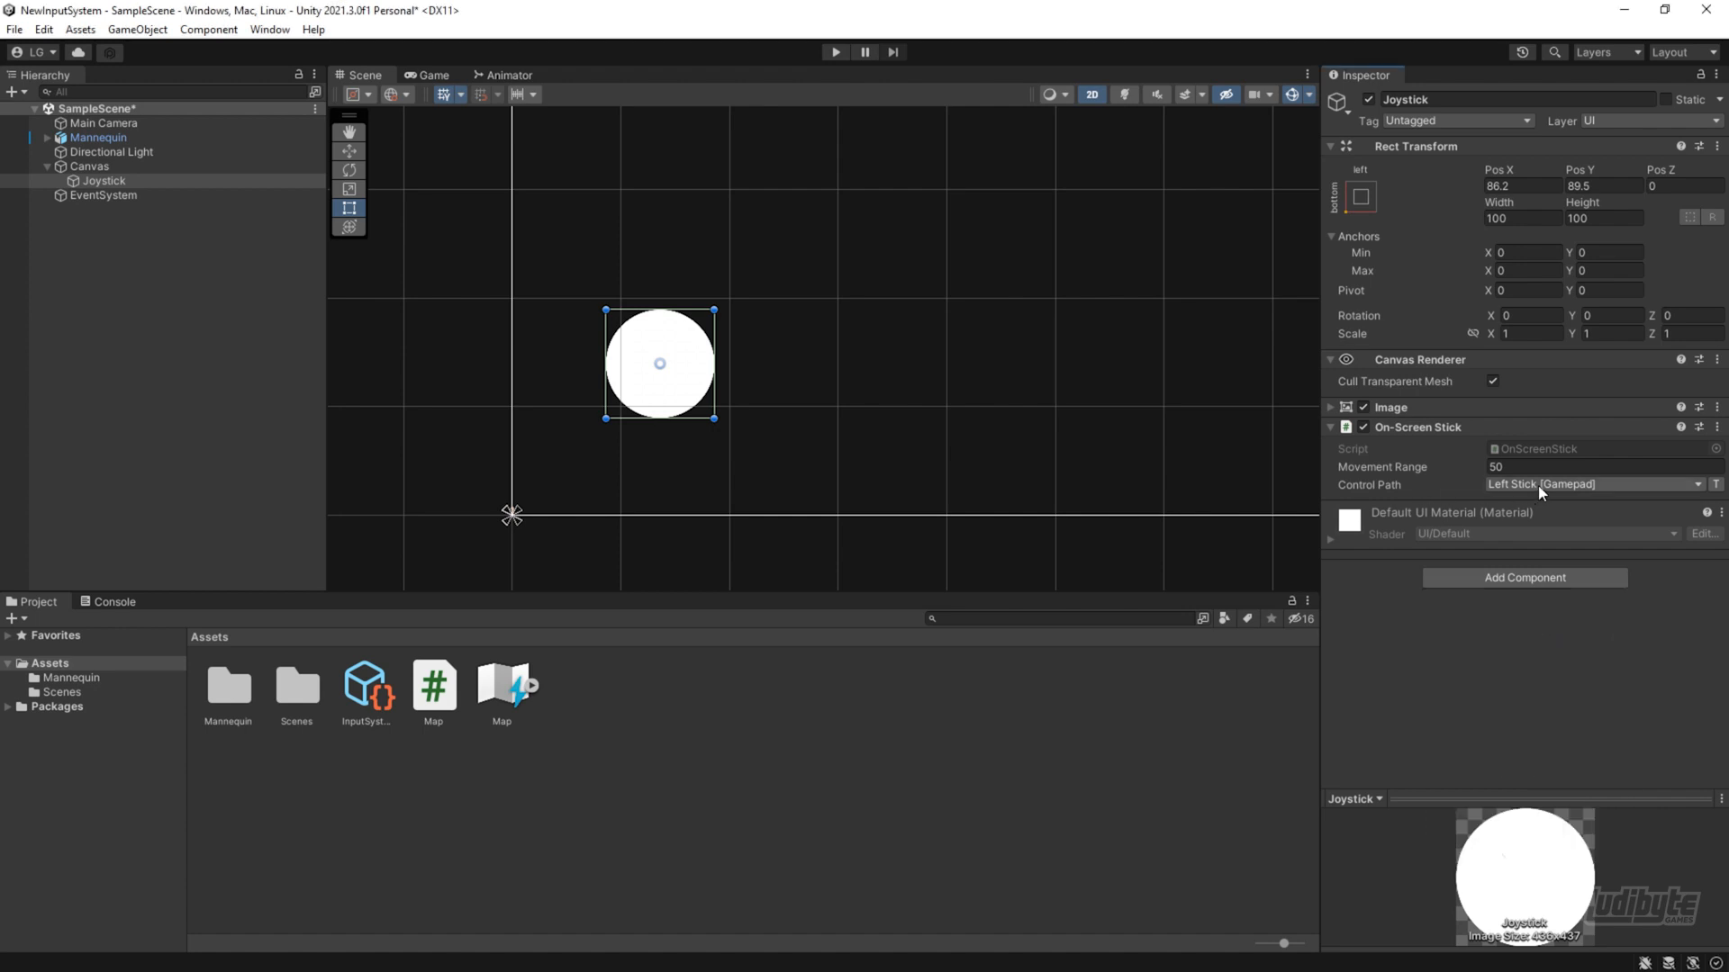